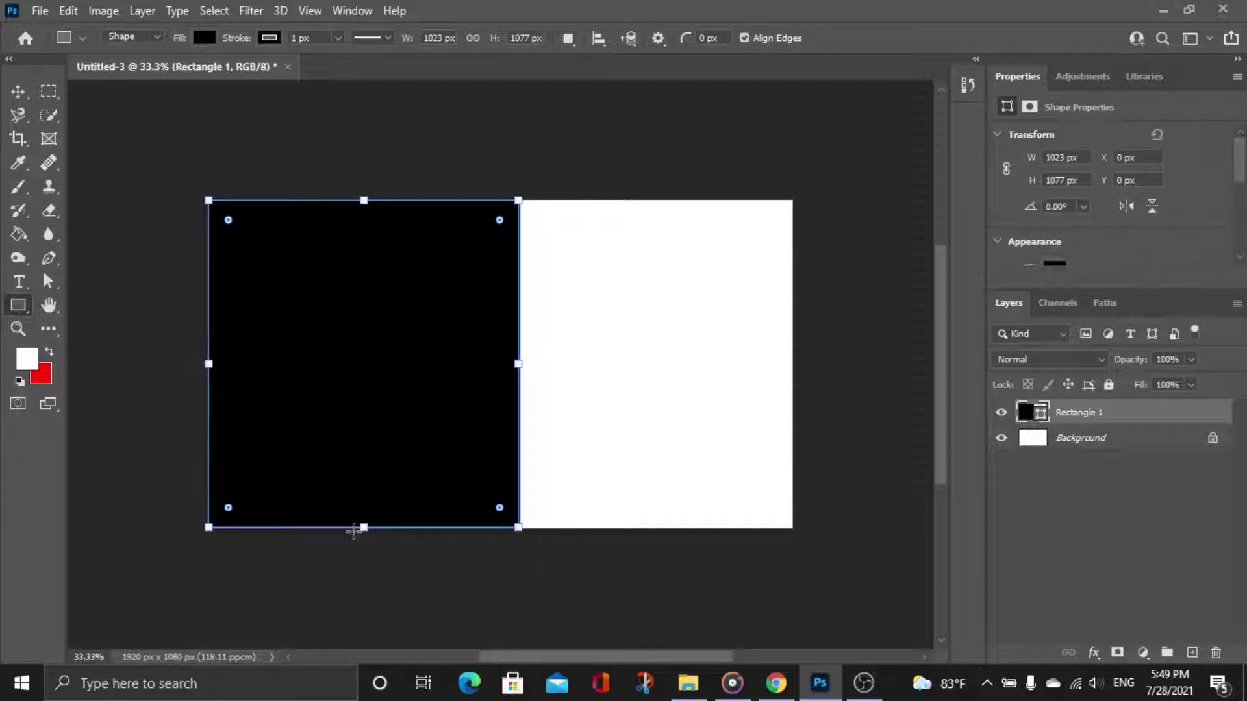
Extend the black rectangle's bottom edge to the canvas edge, making it 1080 px high
left_click_drag(362, 528, 365, 529)
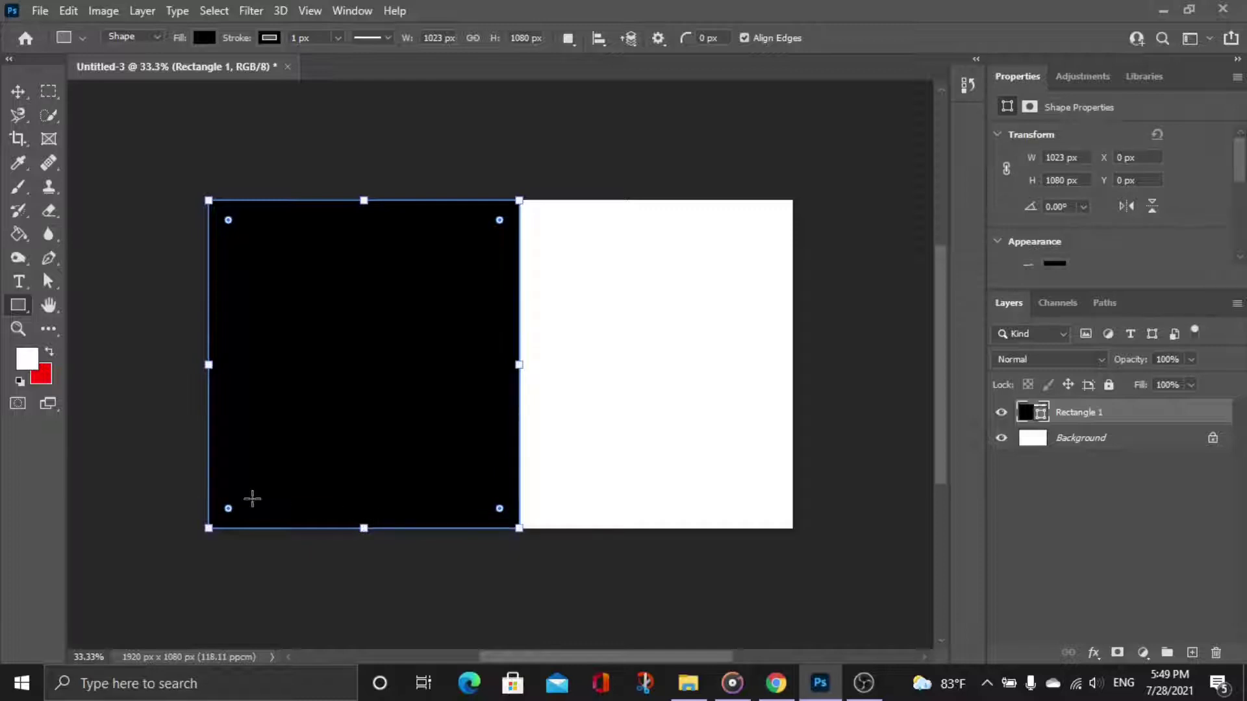
Switch to Chrome and look through the SL PC LK channel's video thumbnails for layout reference before returning to Photoshop
left_click(762, 687)
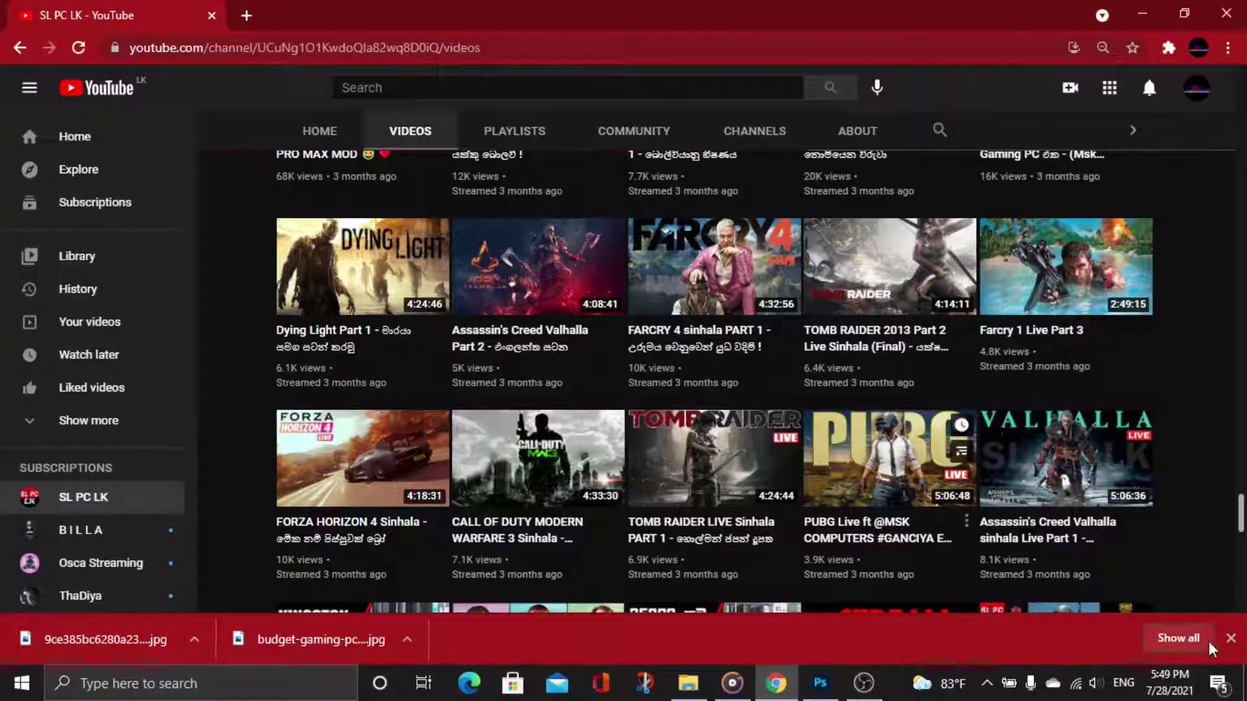
left_click(1230, 639)
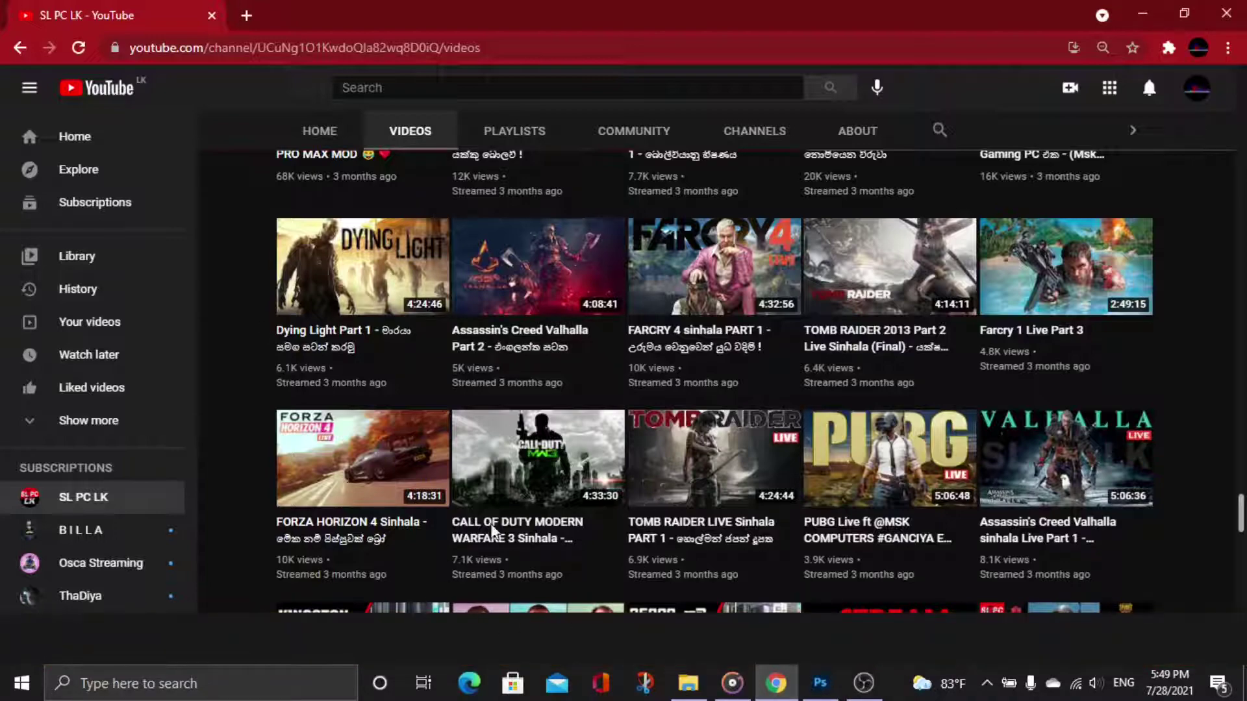
scroll(530, 474, "up", 4)
scroll(530, 474, "down", 8)
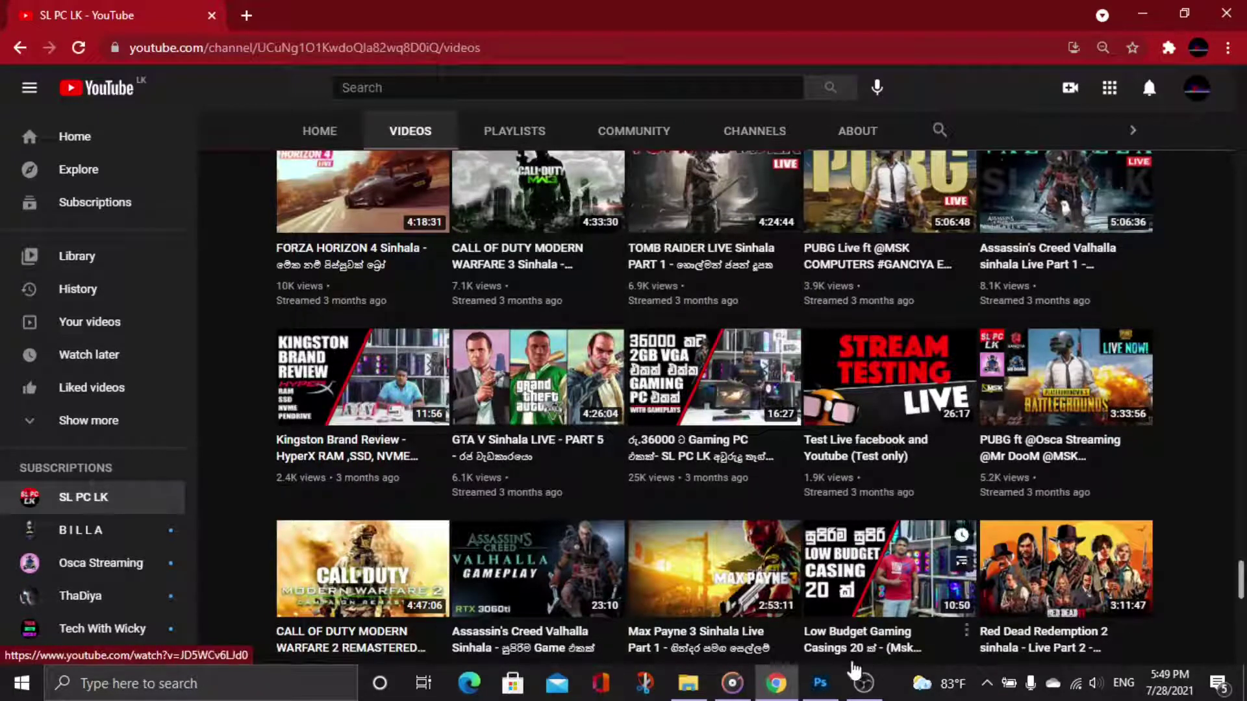
left_click(826, 682)
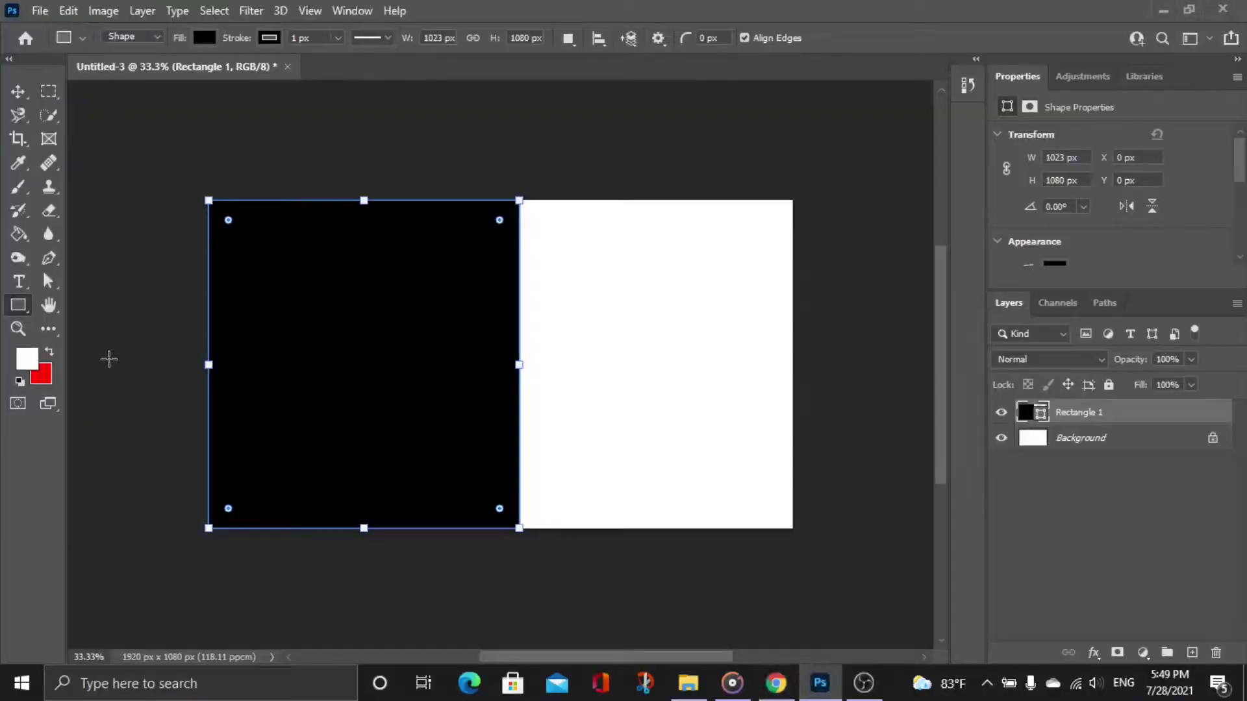
Try to slant the black rectangle's right edge by moving its lower-right corner point outward with Direct Selection
left_click(50, 284)
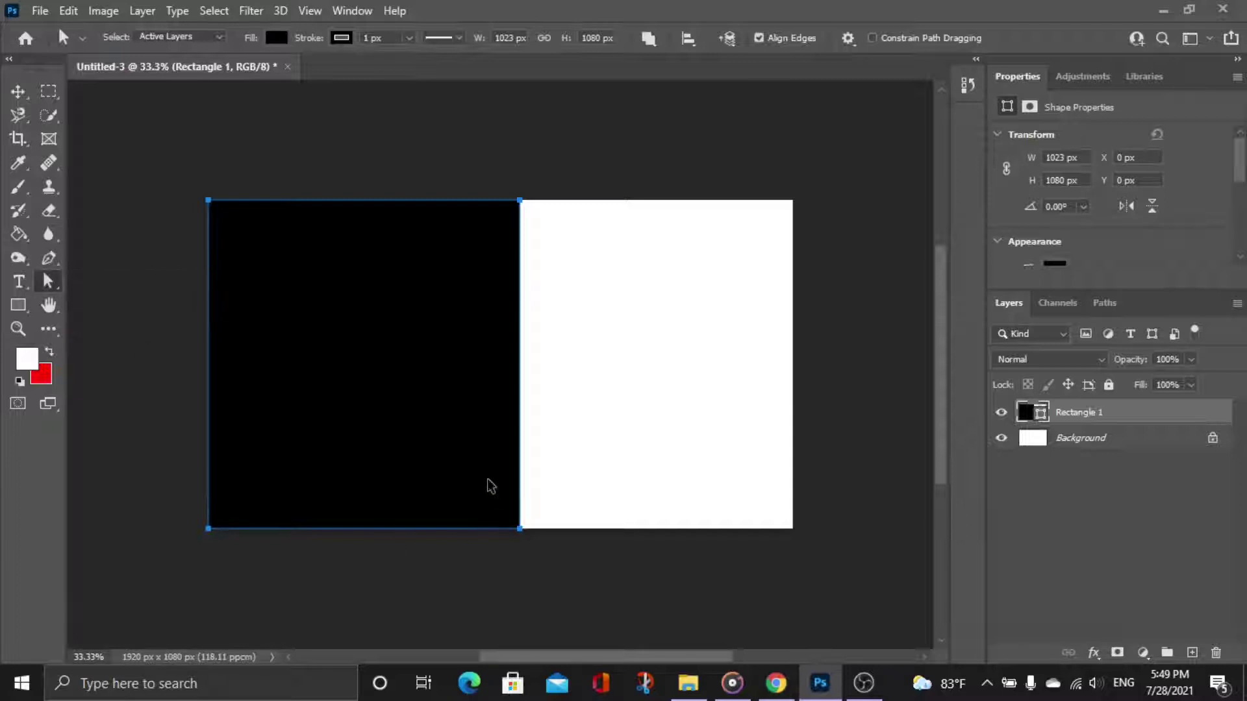
left_click_drag(520, 531, 590, 534)
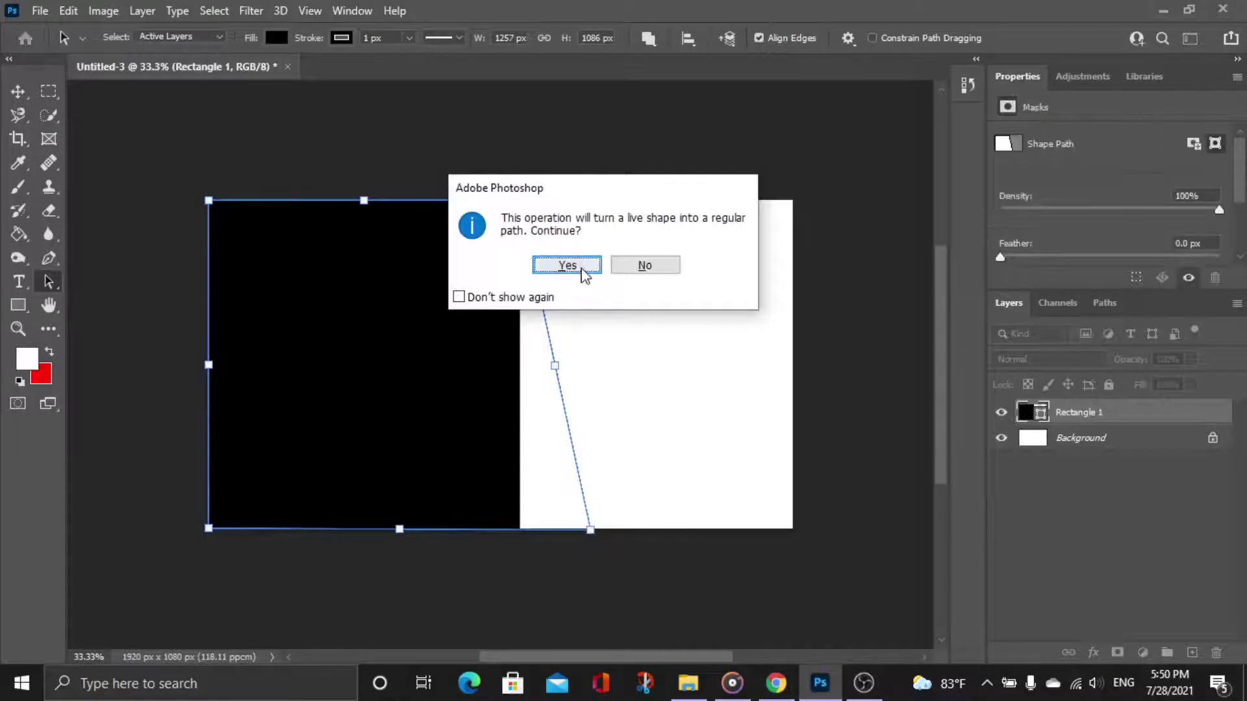
left_click(580, 267)
key("ctrl+z")
key("ctrl+z")
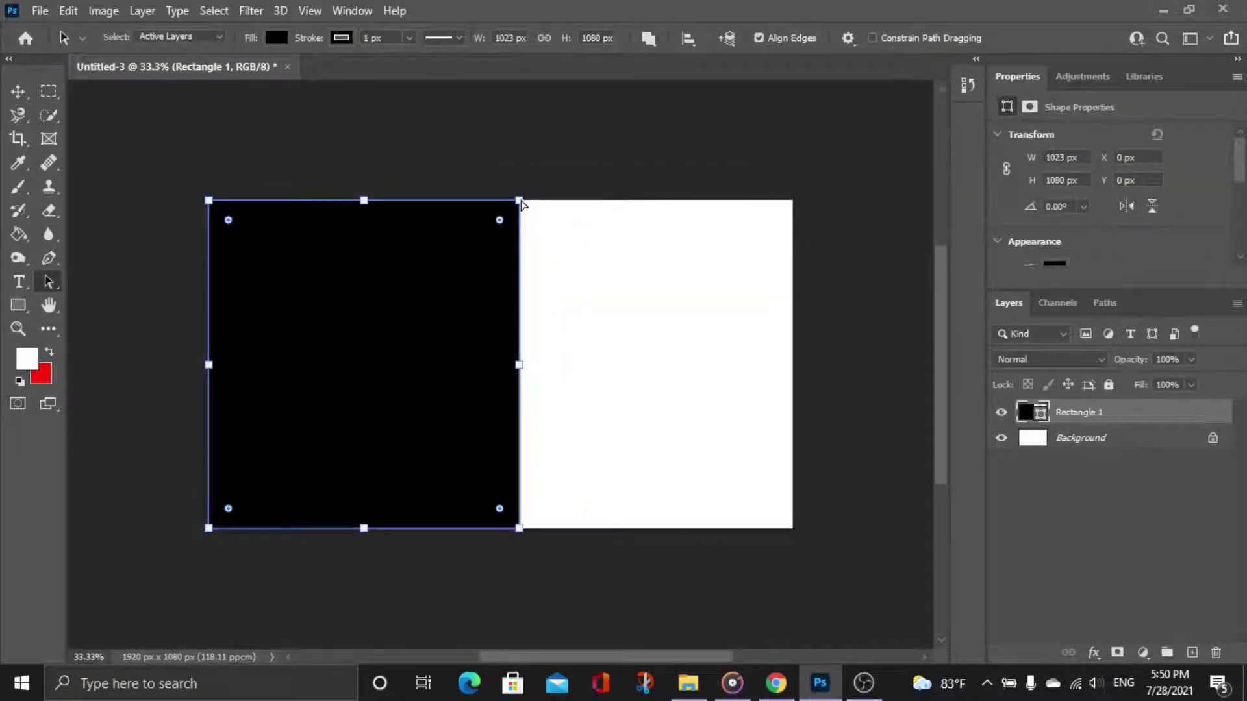
Slant the black rectangle's right edge by moving its upper corner outward and lower corner inward as a regular path, about 1104 px wide
left_click_drag(522, 204, 591, 203)
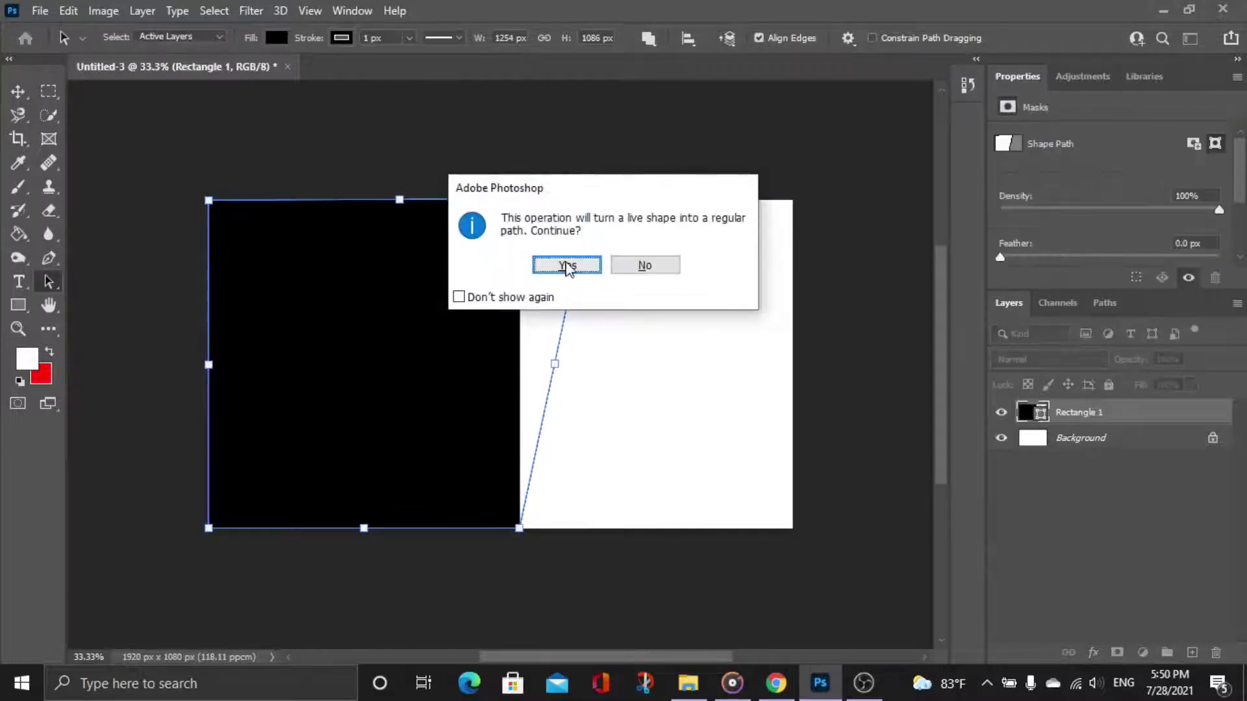
left_click(563, 267)
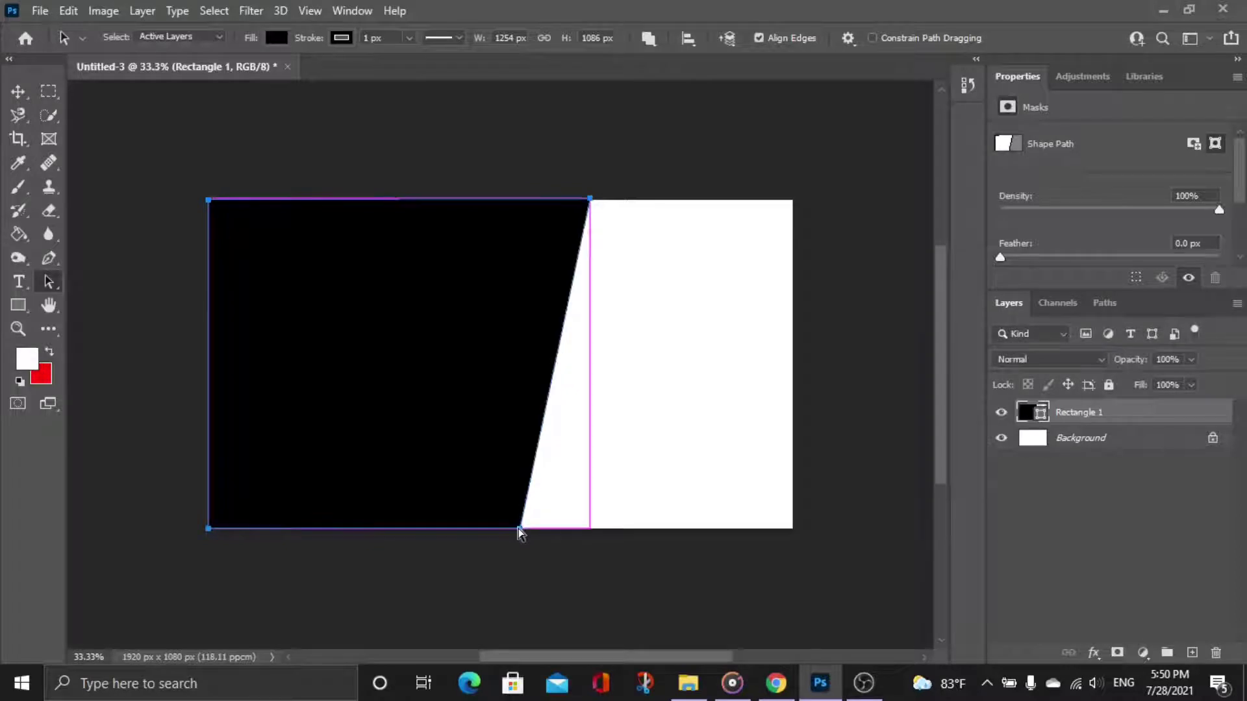
left_click_drag(520, 531, 453, 530)
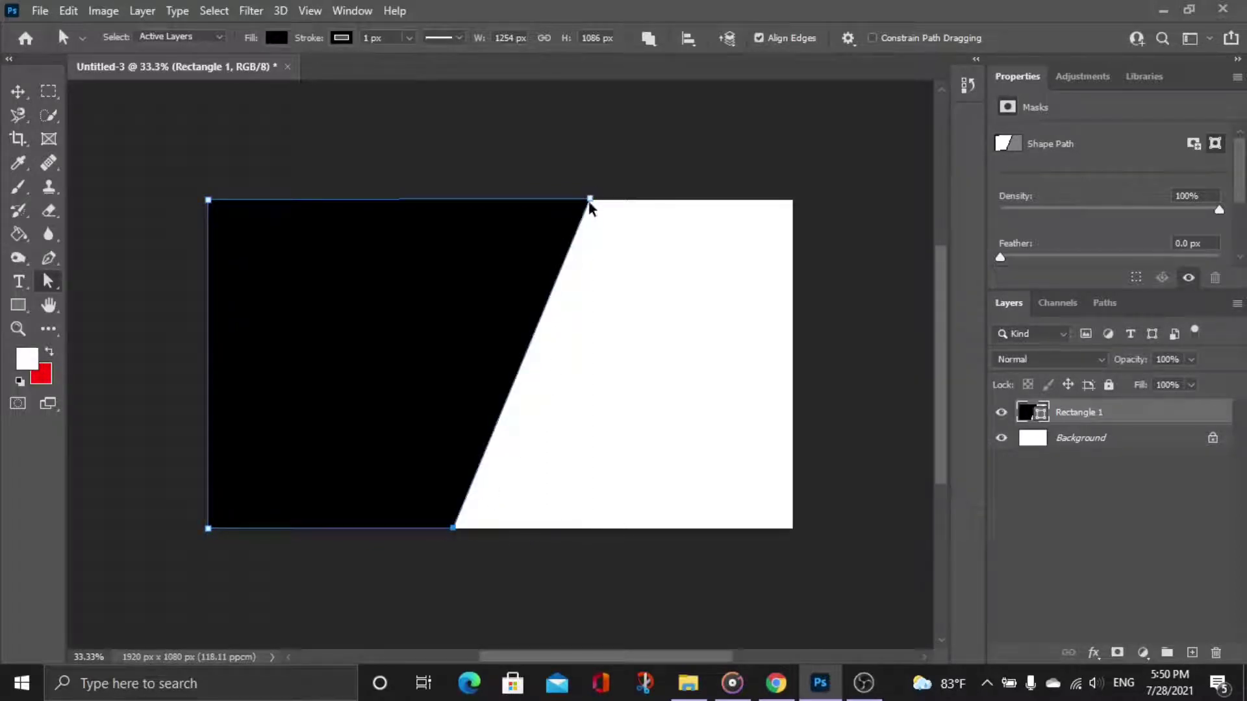
left_click_drag(574, 201, 548, 207)
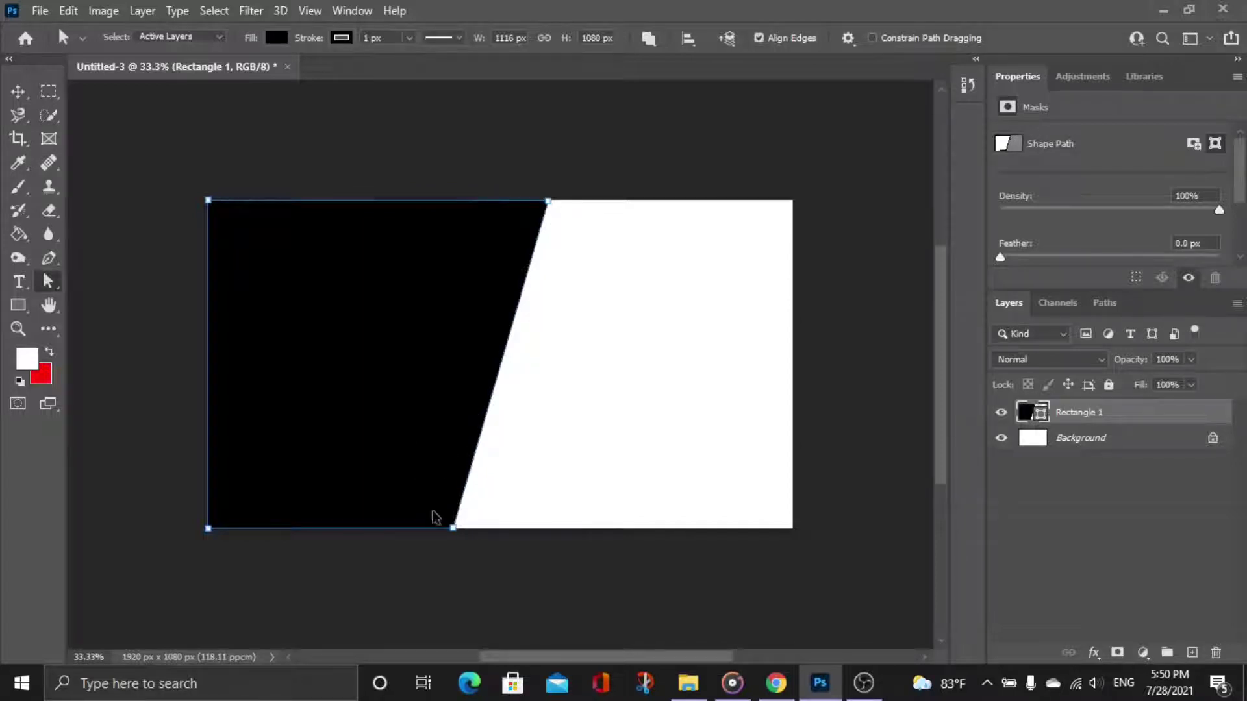
mouse_move(453, 529)
left_mouse_down()
mouse_move(423, 529)
mouse_move(452, 530)
mouse_move(438, 530)
left_mouse_up()
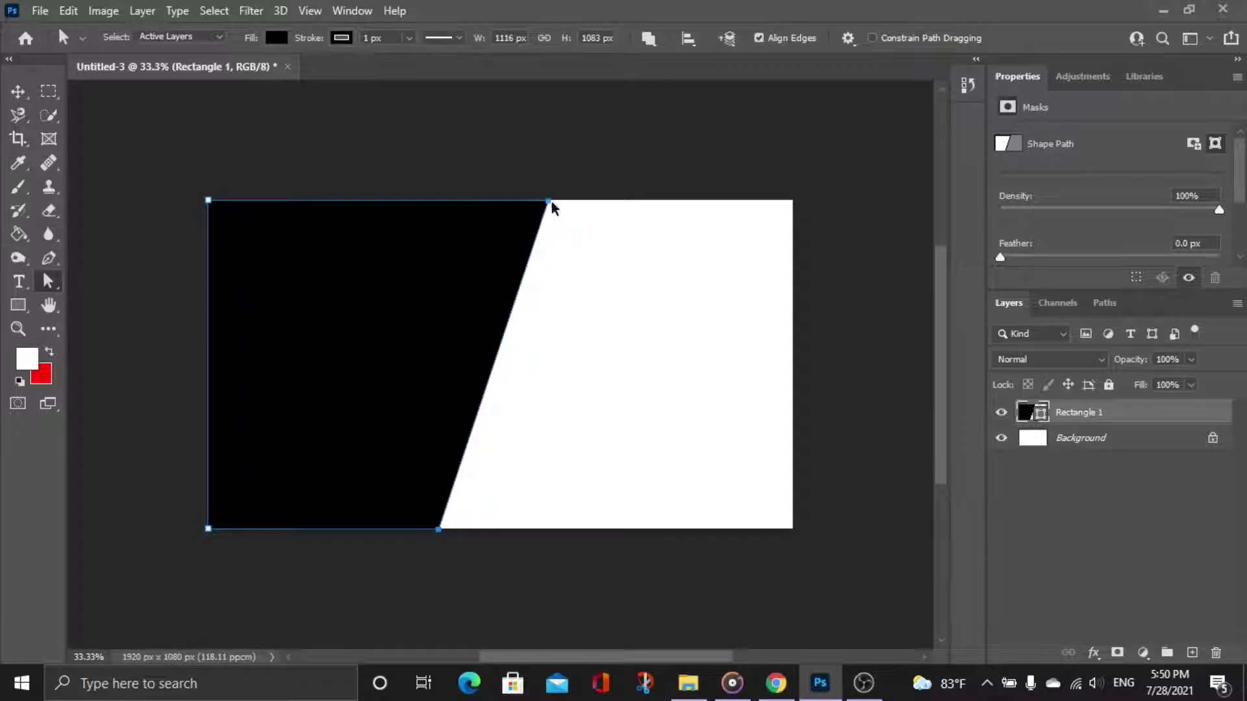
left_click_drag(547, 207, 544, 201)
Nudge the black shape's upper-right corner slightly past the canvas's top edge, to about 1107 by 1092 px overall, and deselect the path
left_click(417, 162)
left_click(453, 264)
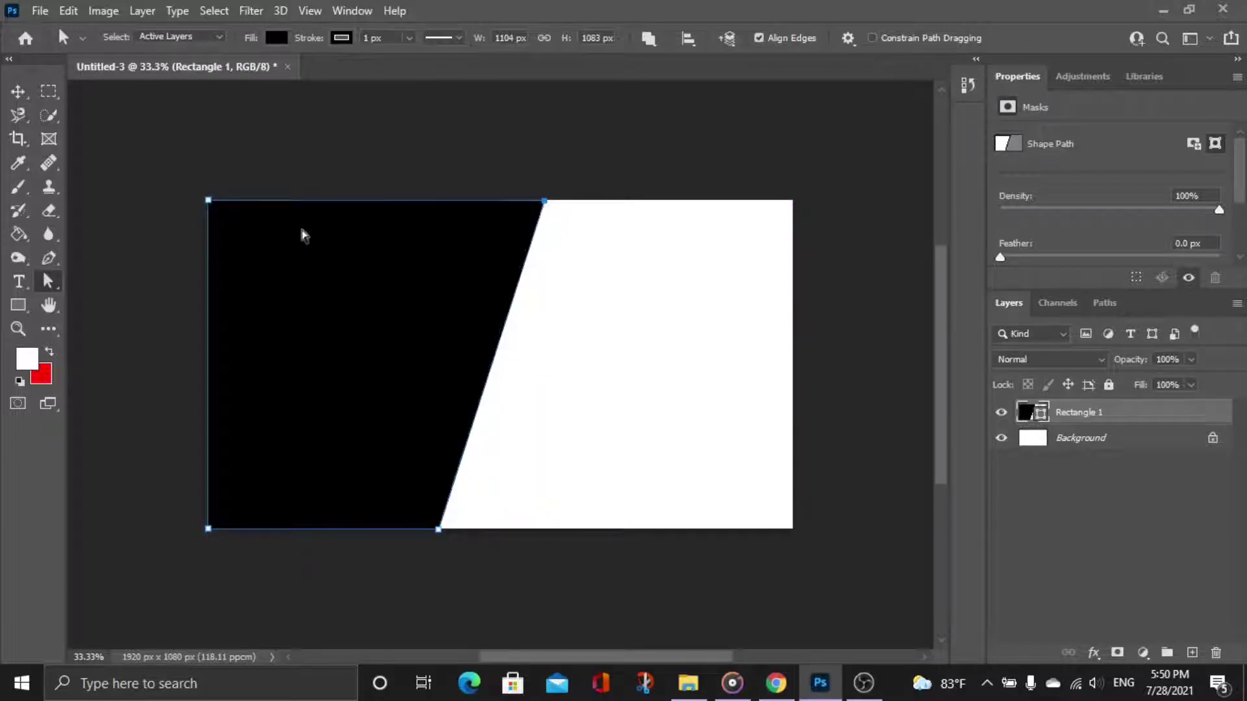
left_click(349, 130)
left_click(374, 216)
left_click(544, 202)
left_click_drag(545, 201, 545, 199)
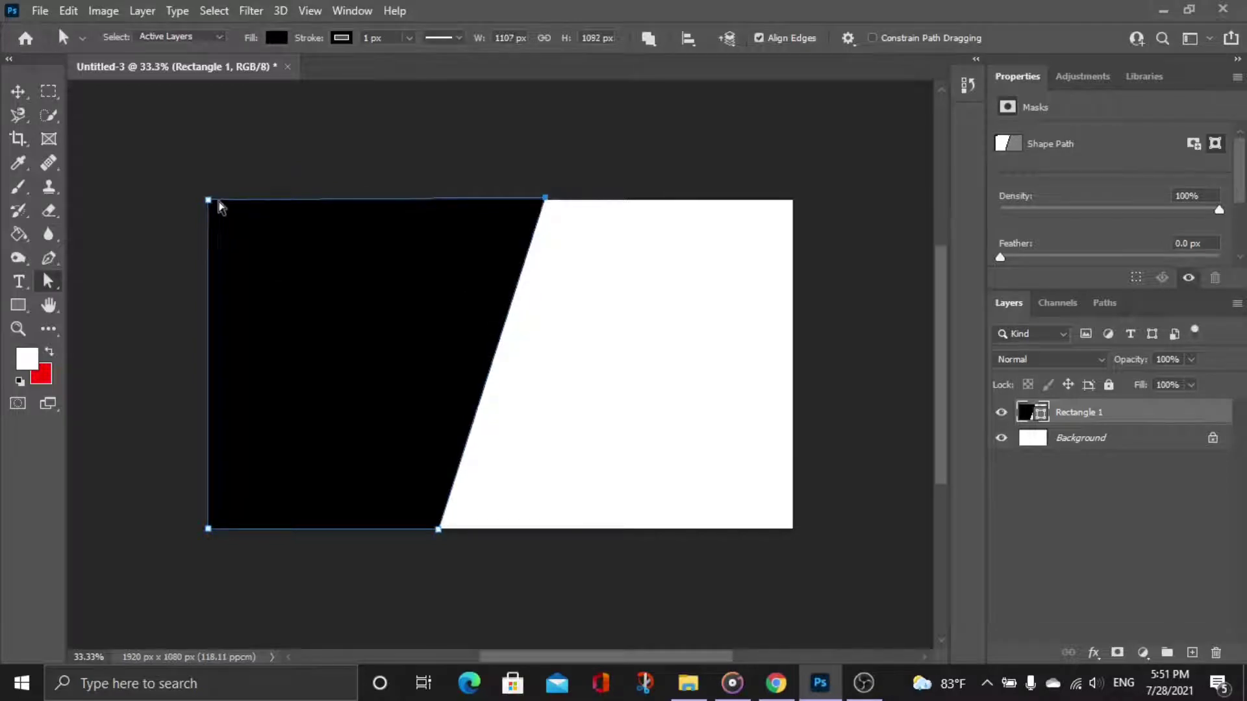
left_click(217, 164)
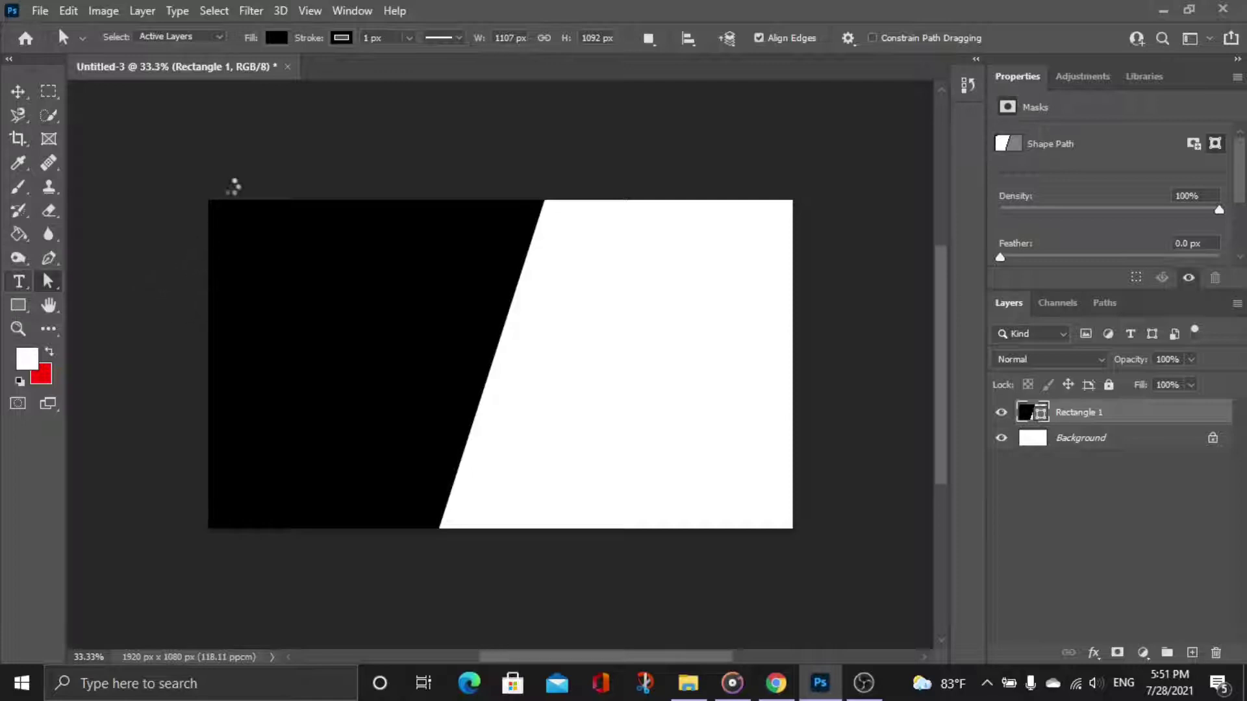
left_click(68, 280)
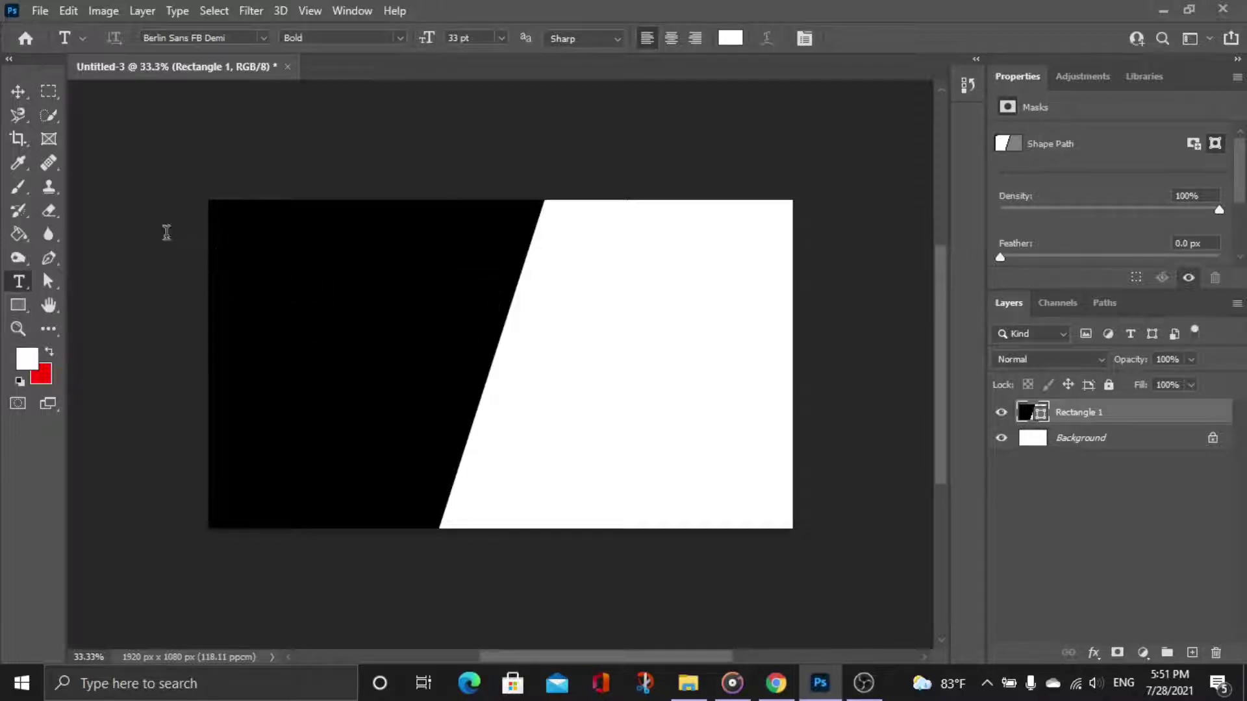
left_click(231, 219)
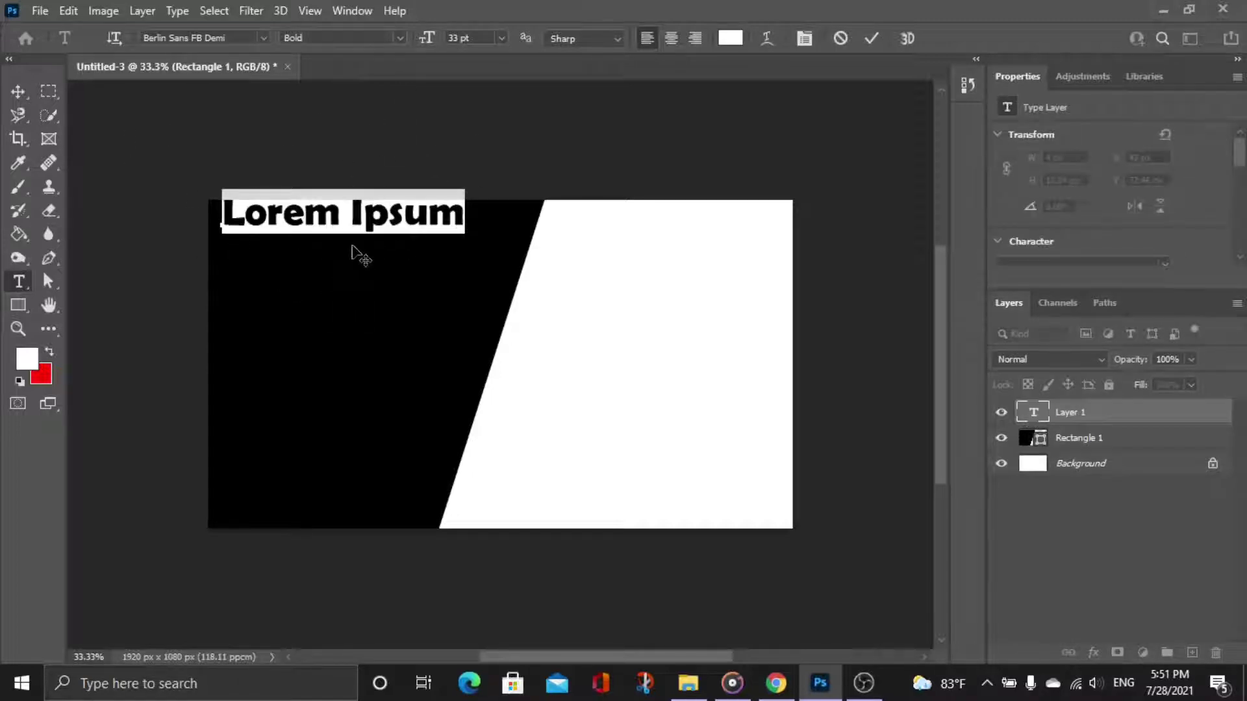
key("BackSpace")
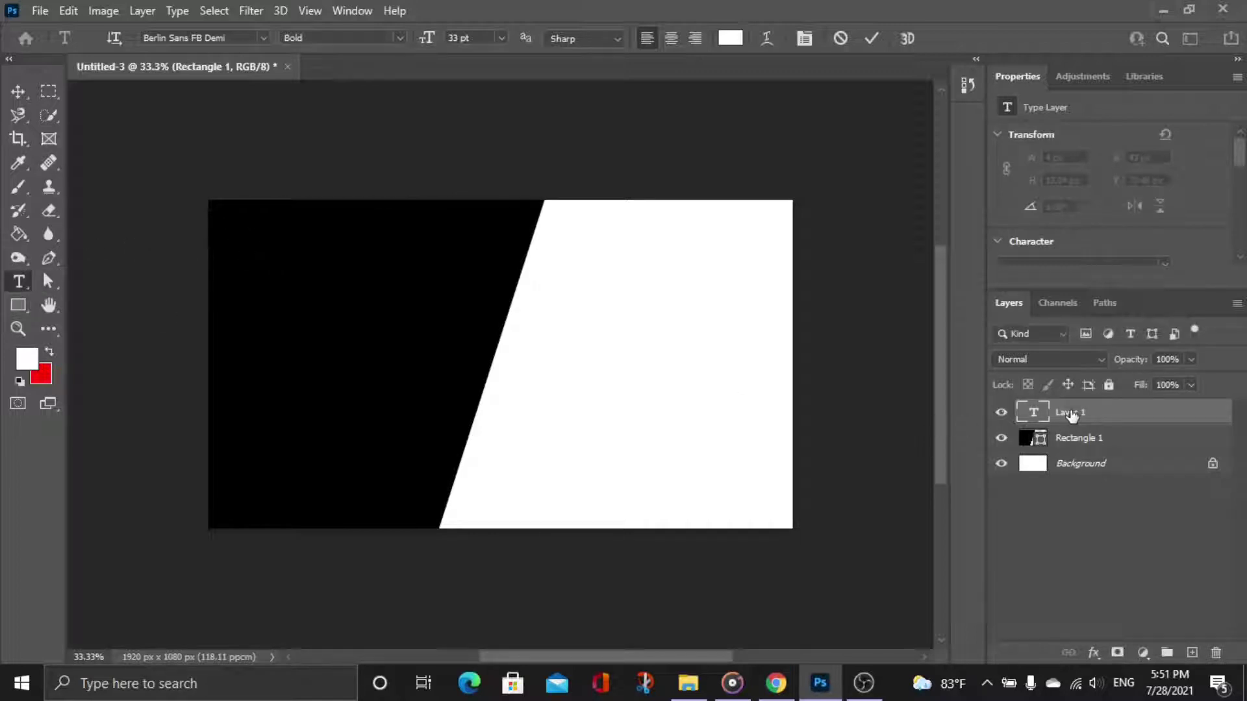
key("Escape")
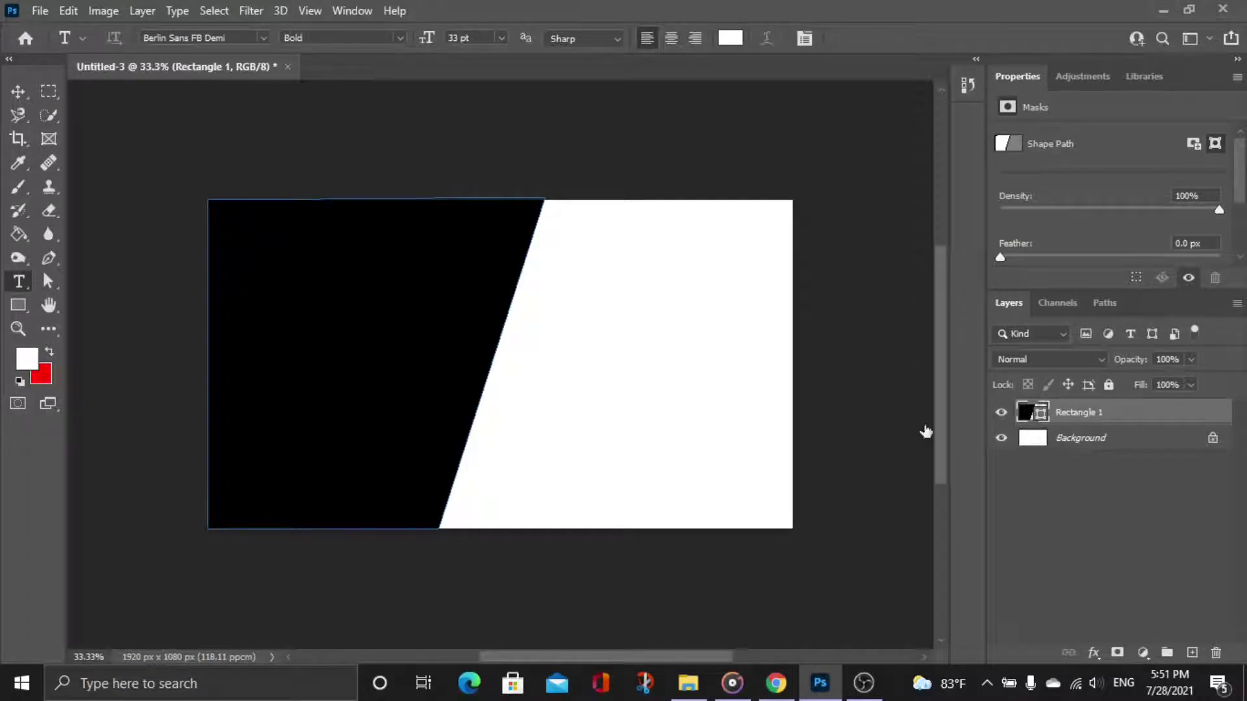
Start paragraph text inside the black shape without the placeholder text, and set the keyboard input to Sinhala
left_click(228, 247)
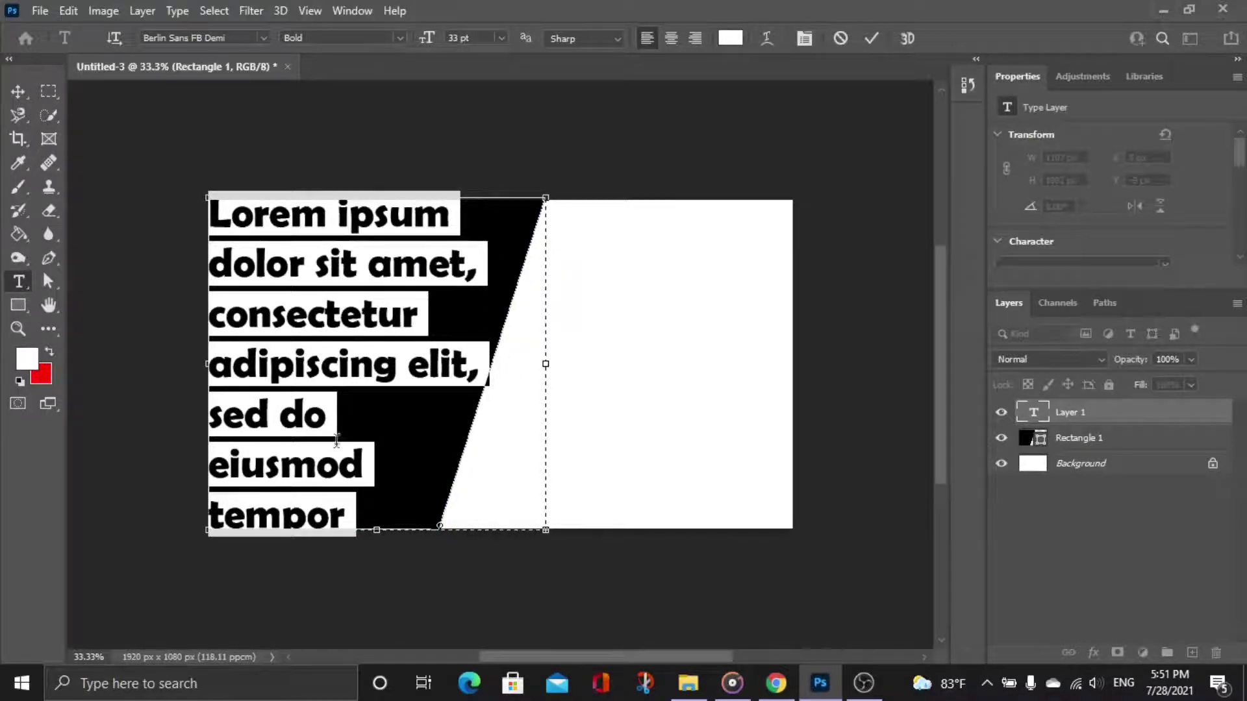
key("BackSpace")
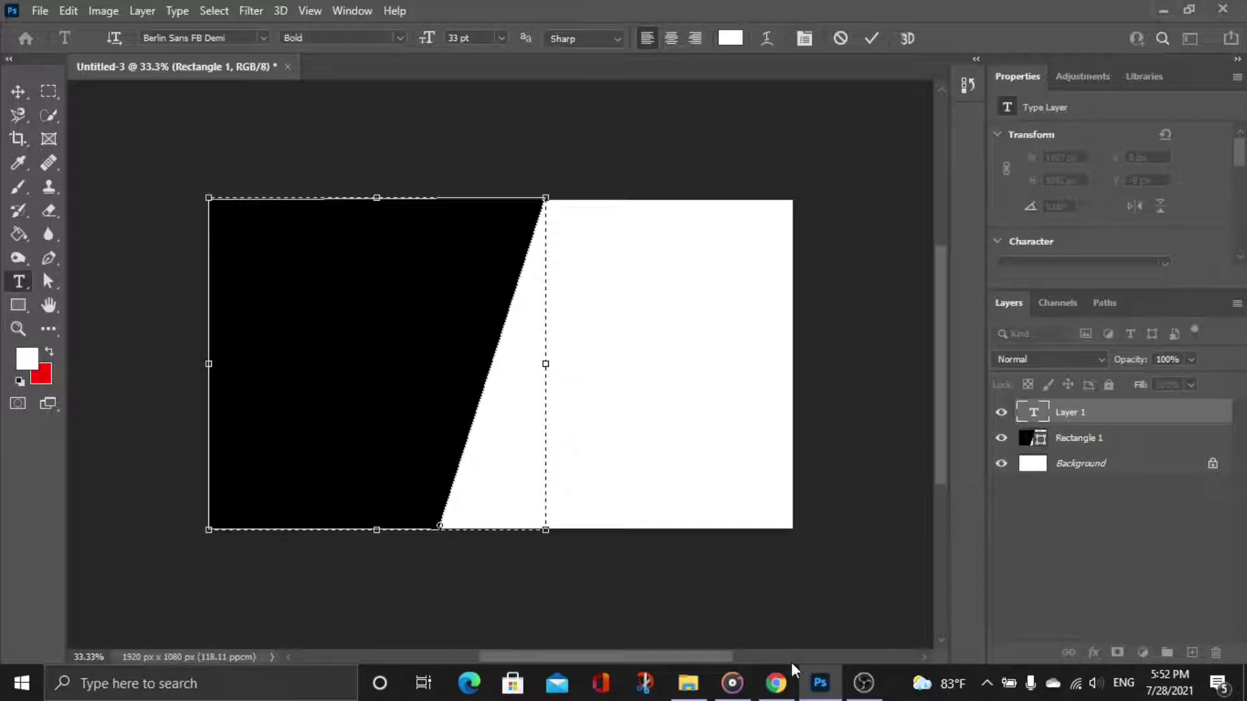
left_click(1124, 683)
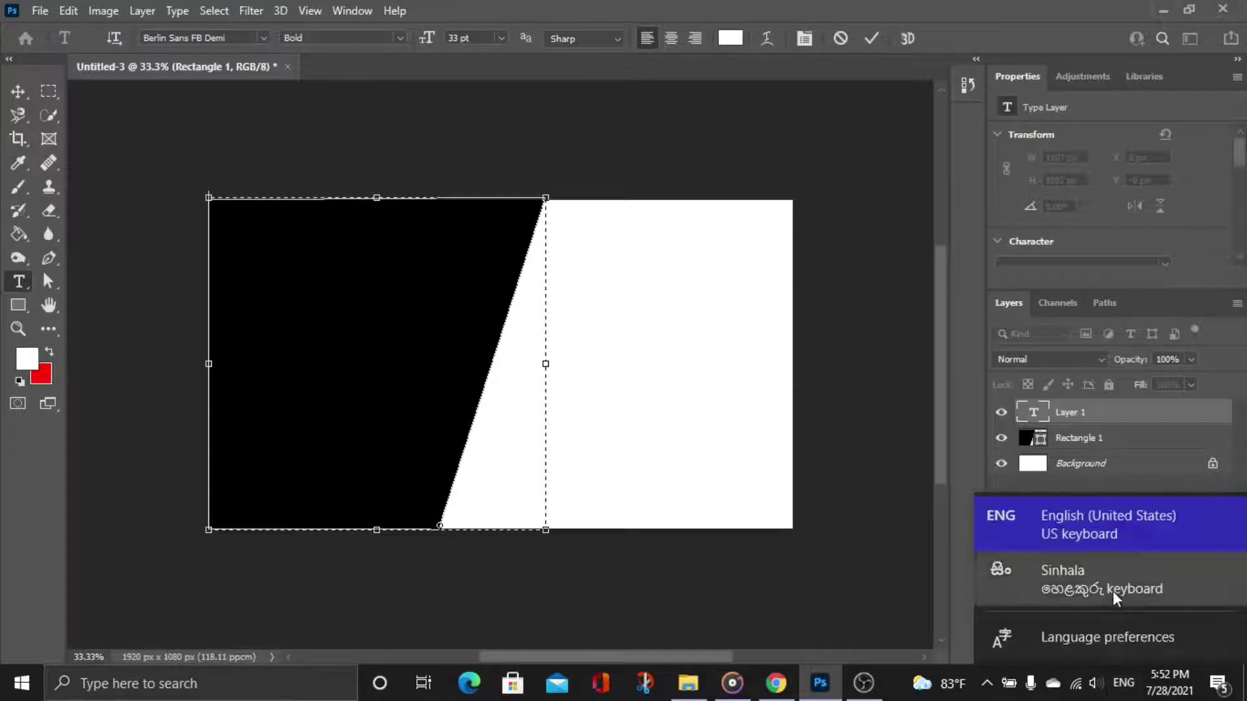
left_click(838, 618)
Open the bookmarked Real Time Unicode Converter in a new Chrome tab and return to Photoshop
left_click(782, 668)
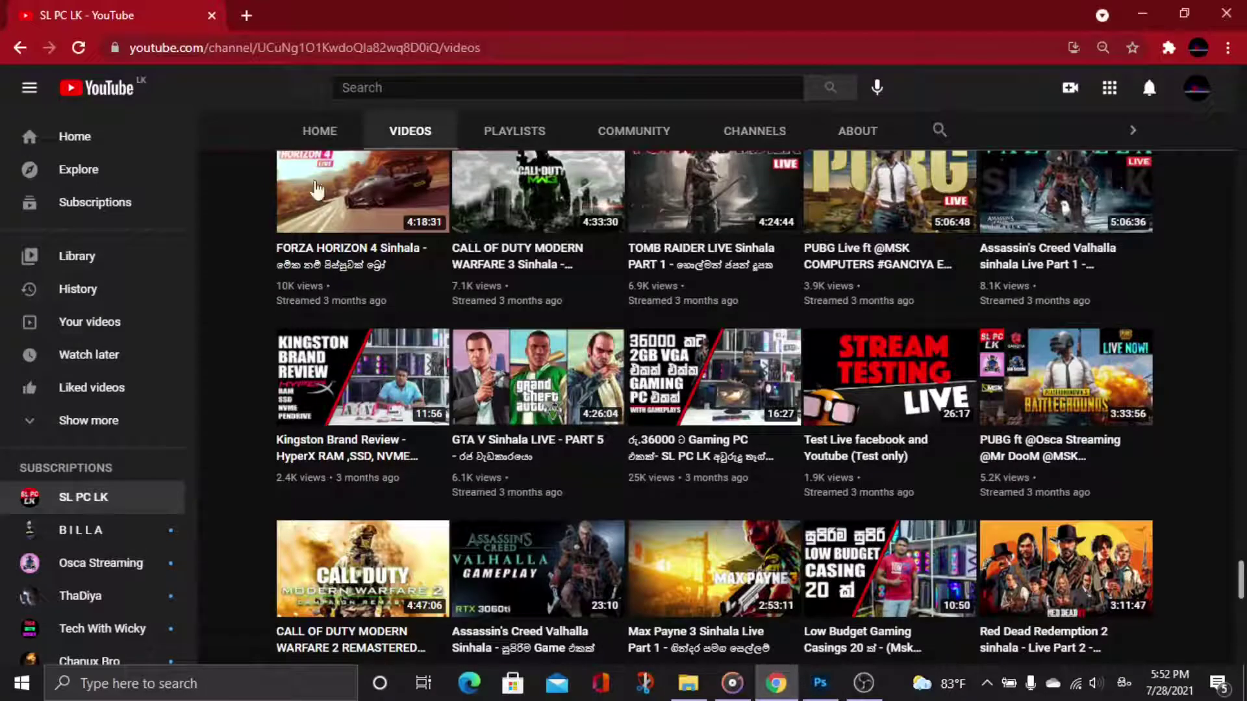
left_click(245, 15)
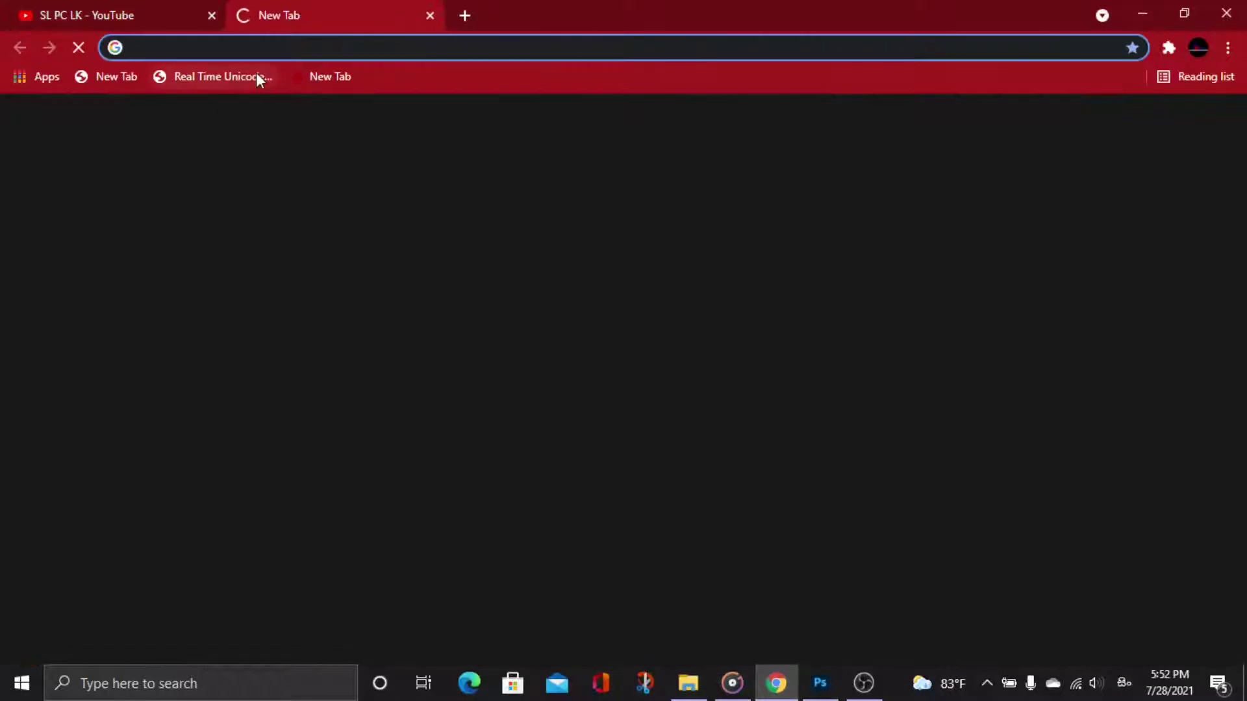
left_click(256, 76)
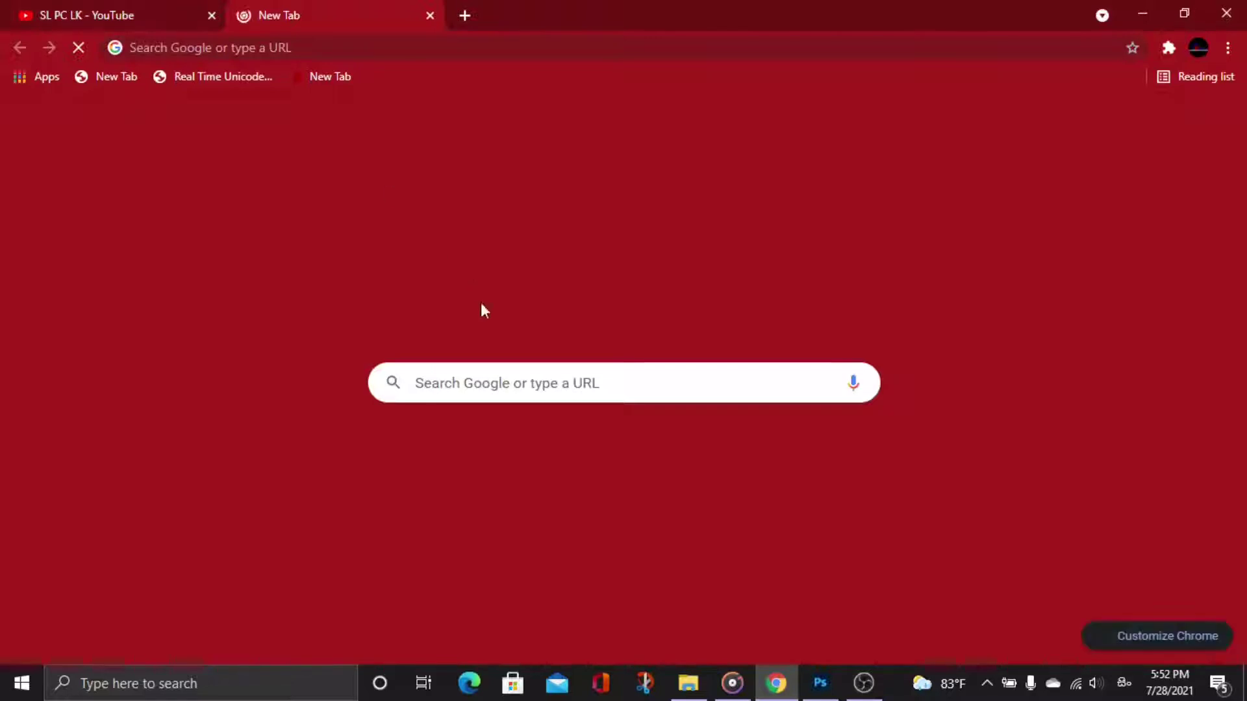
left_click(226, 76)
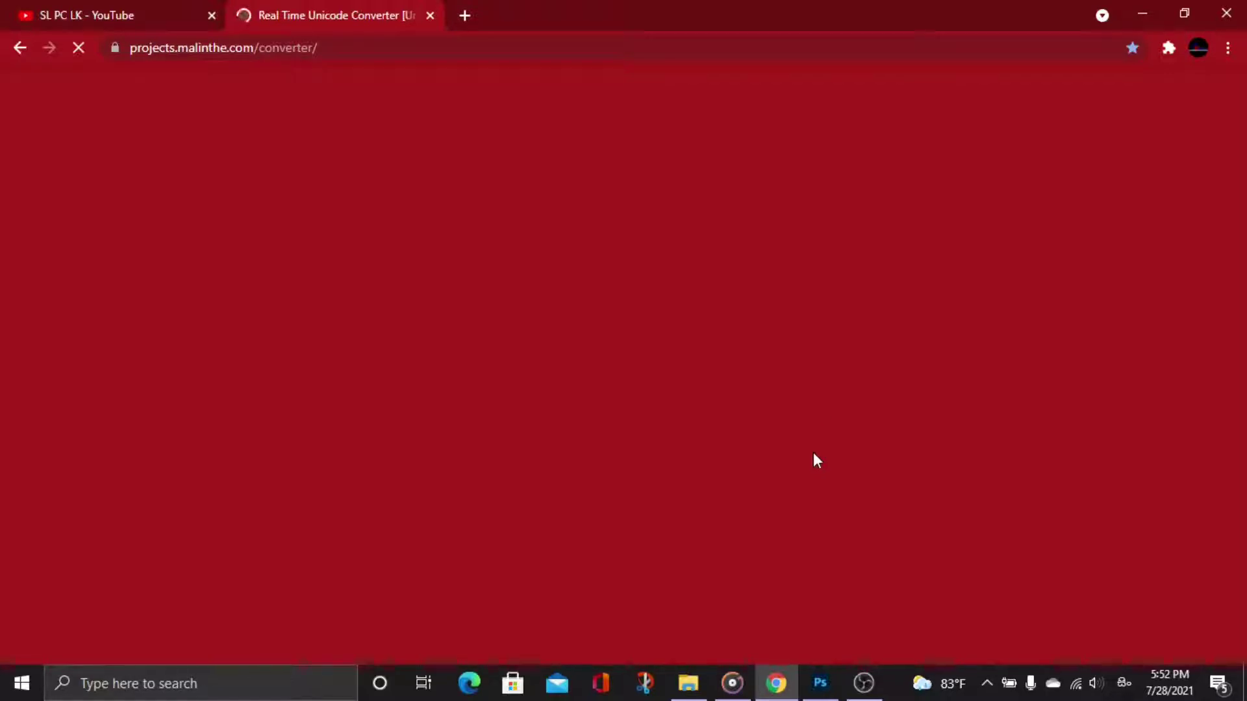
left_click(820, 685)
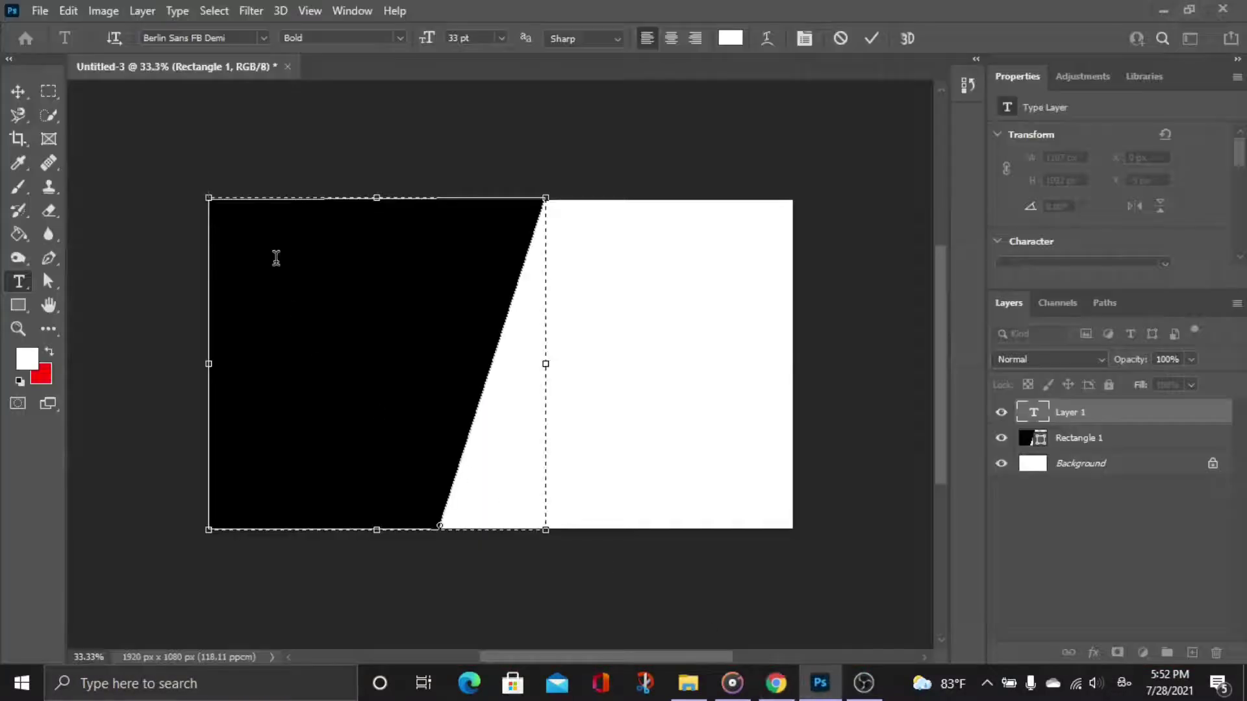
Switch the keyboard input language from Sinhala back to English (United States)
left_click(1124, 684)
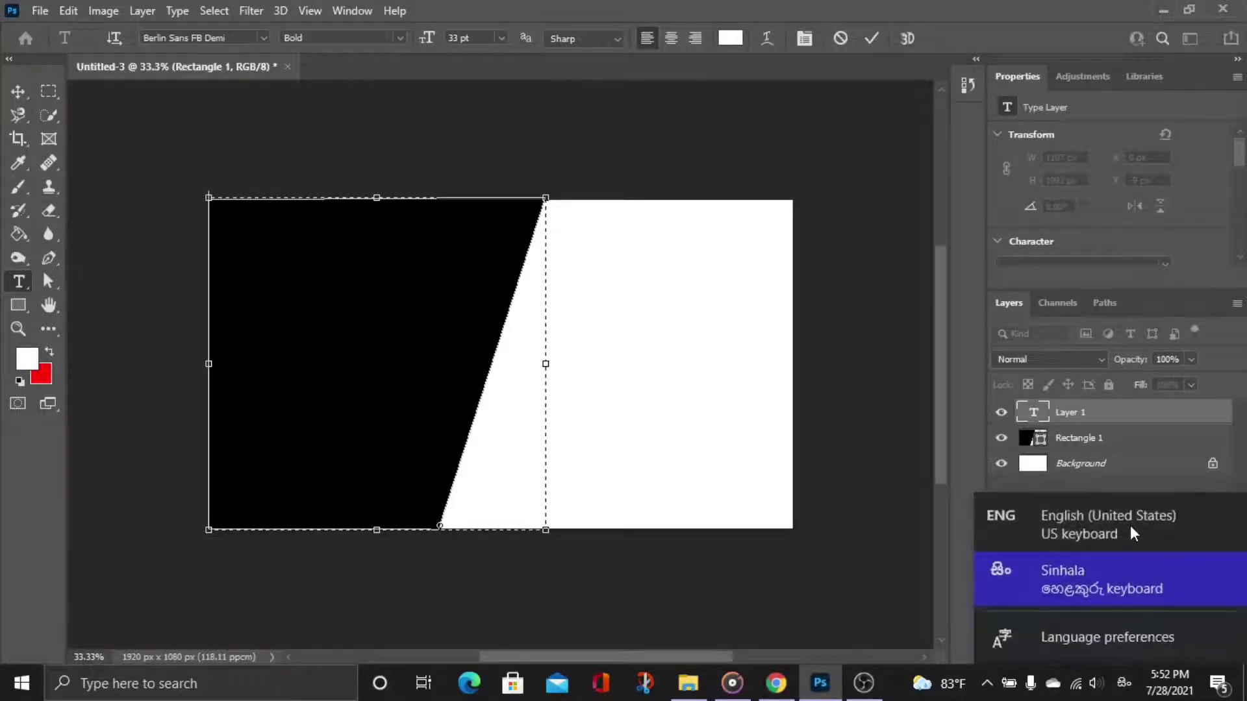
left_click(1130, 524)
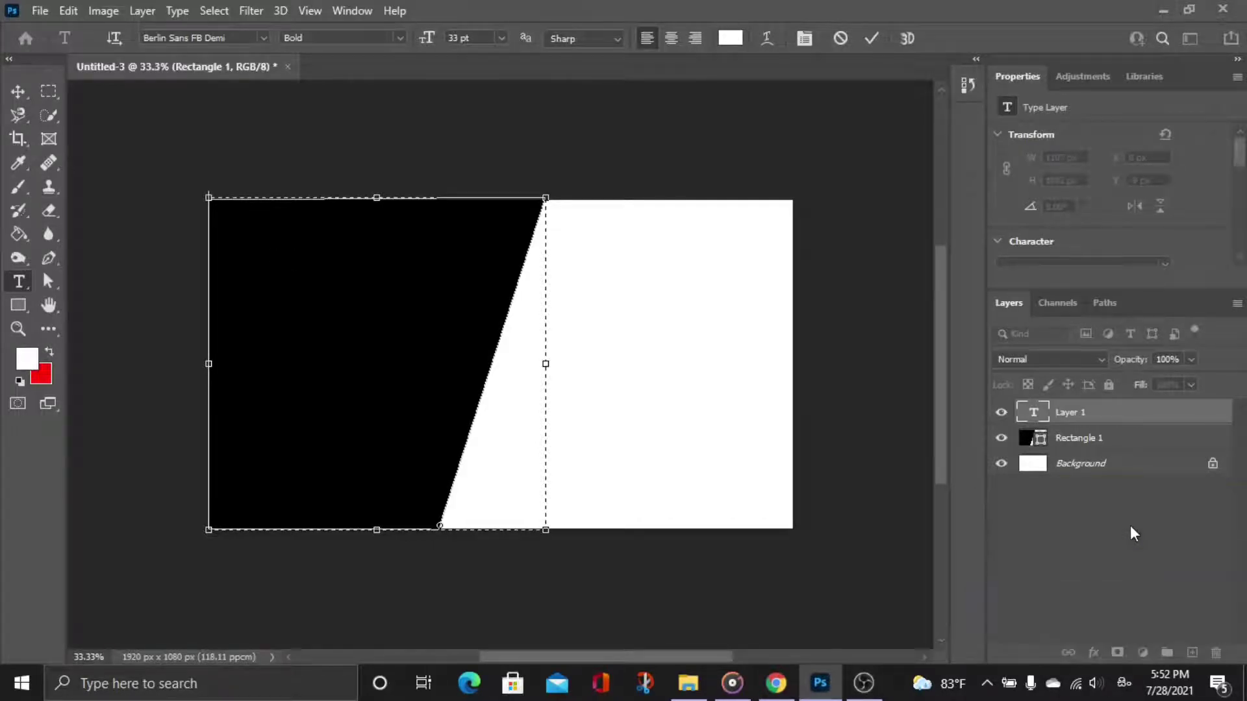
key("alt+shift")
type("a")
type("ෂළ KPC L")
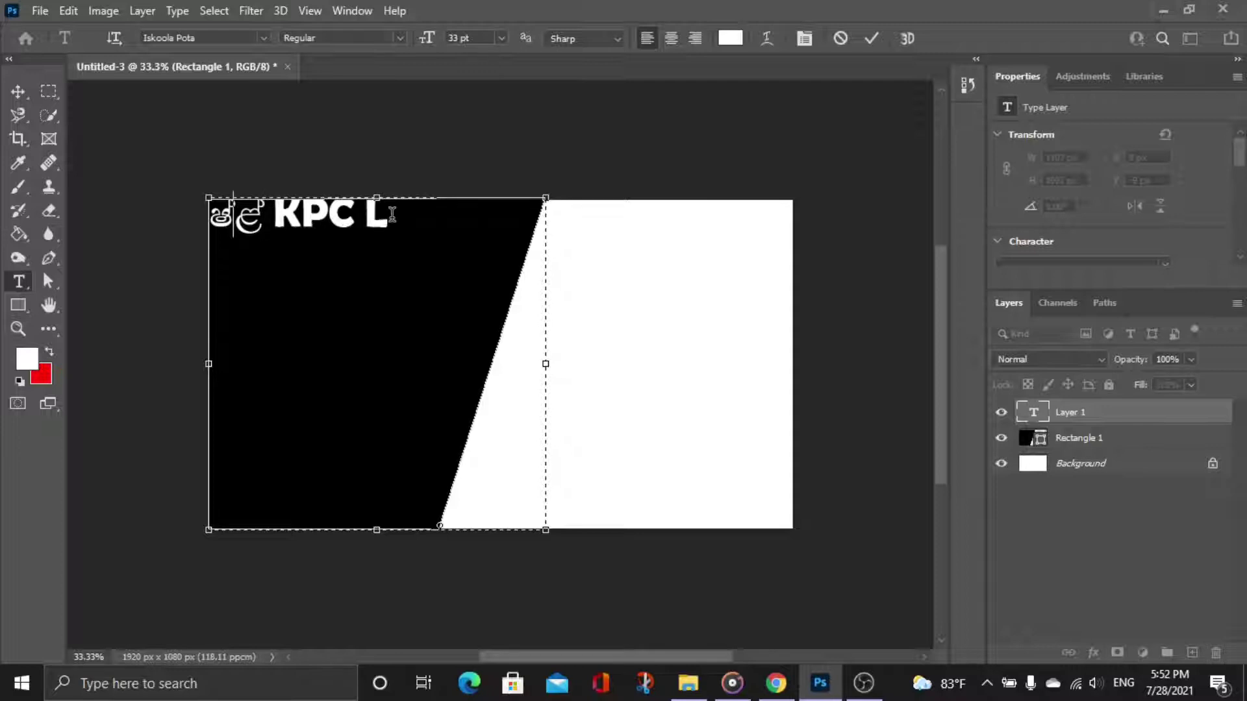
left_click(248, 202)
left_click_drag(184, 204, 300, 225)
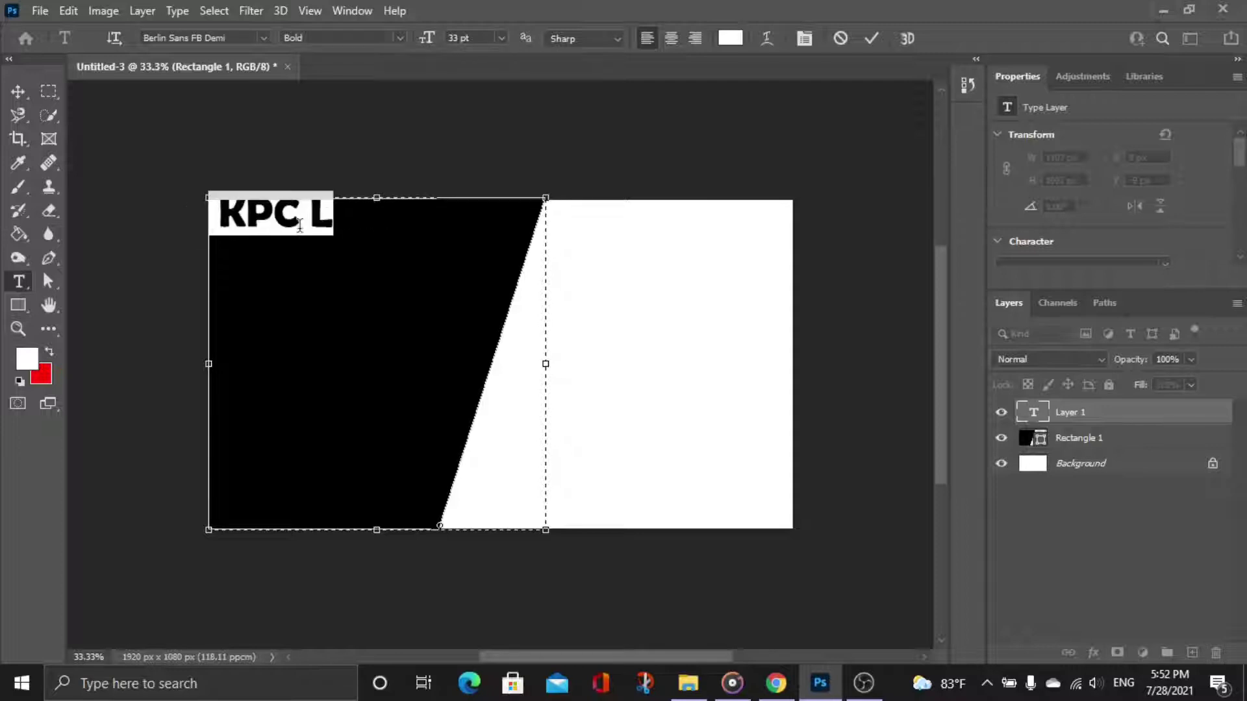
key("BackSpace")
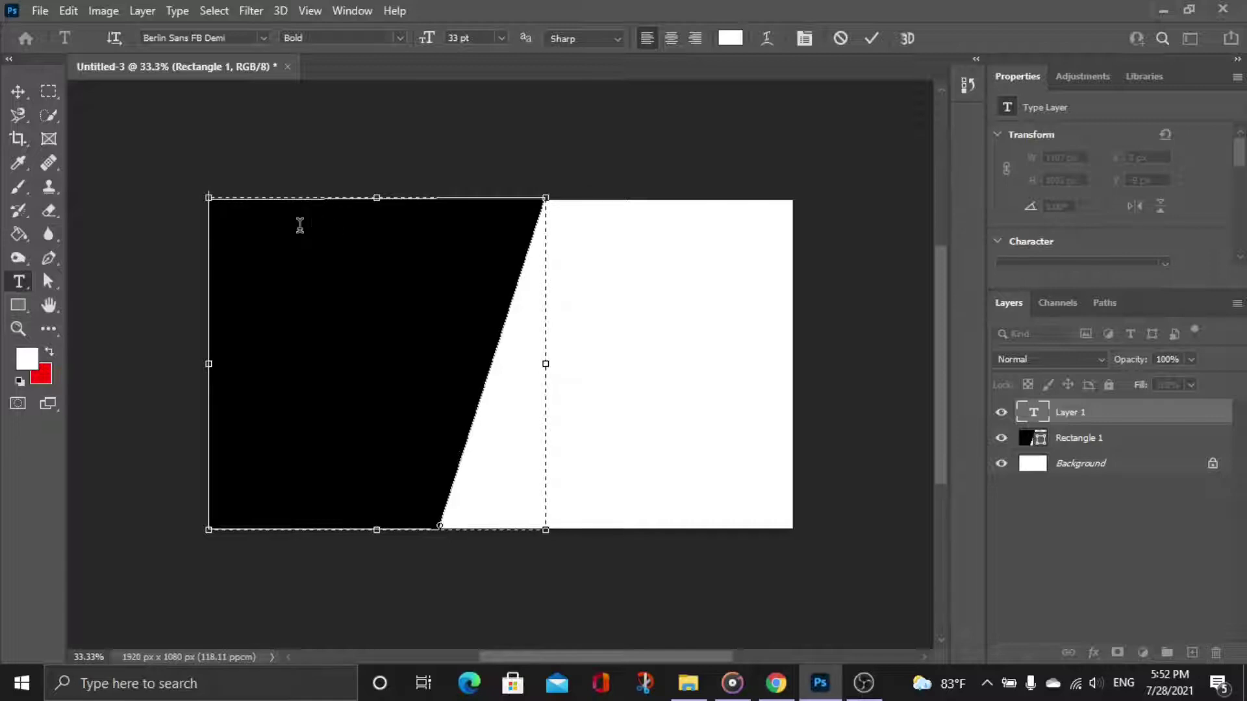
Enter the title text "SL PC LK" in the text area inside the black shape
type("SL")
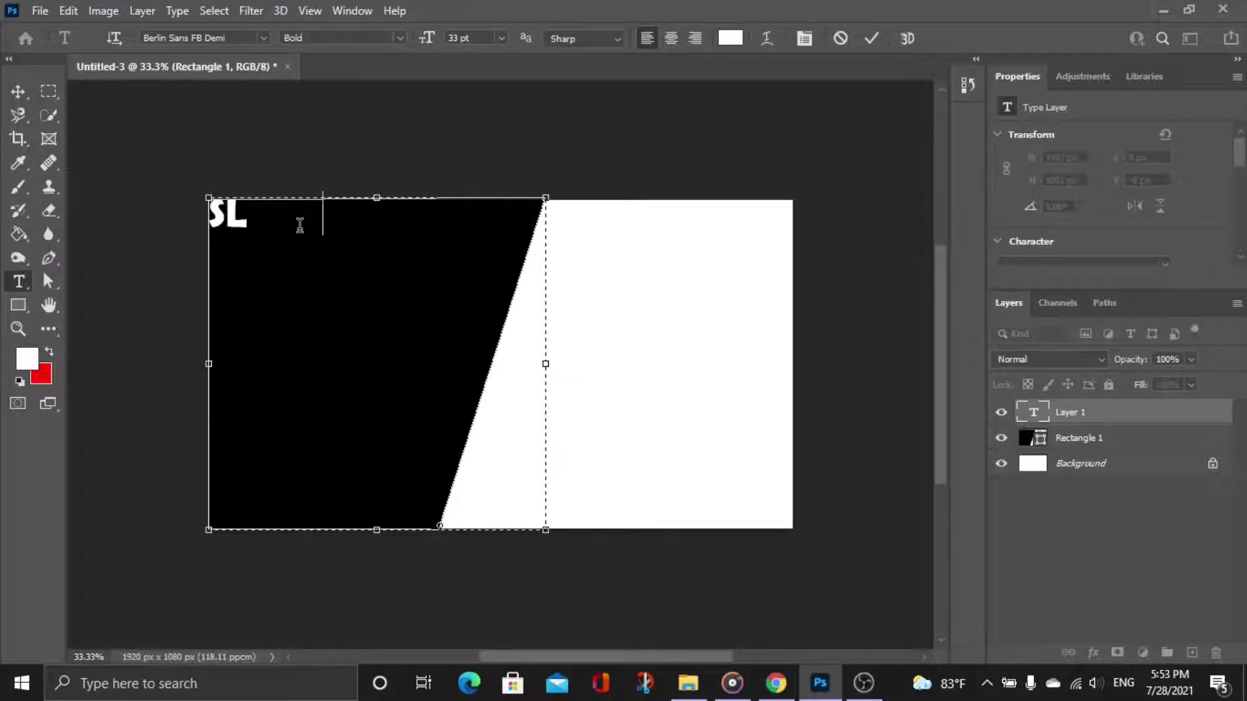
type(" PC LK")
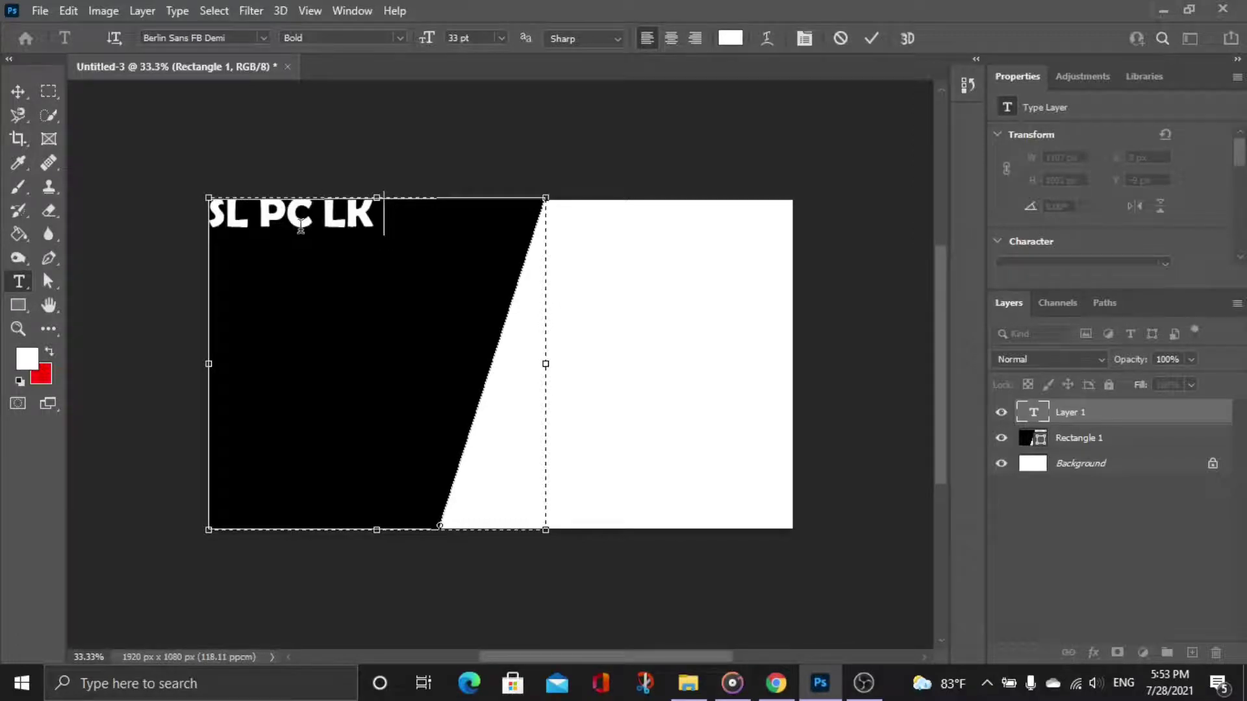
Set the font of the "SL PC LK" title text to Stencil
left_click_drag(383, 232, 191, 228)
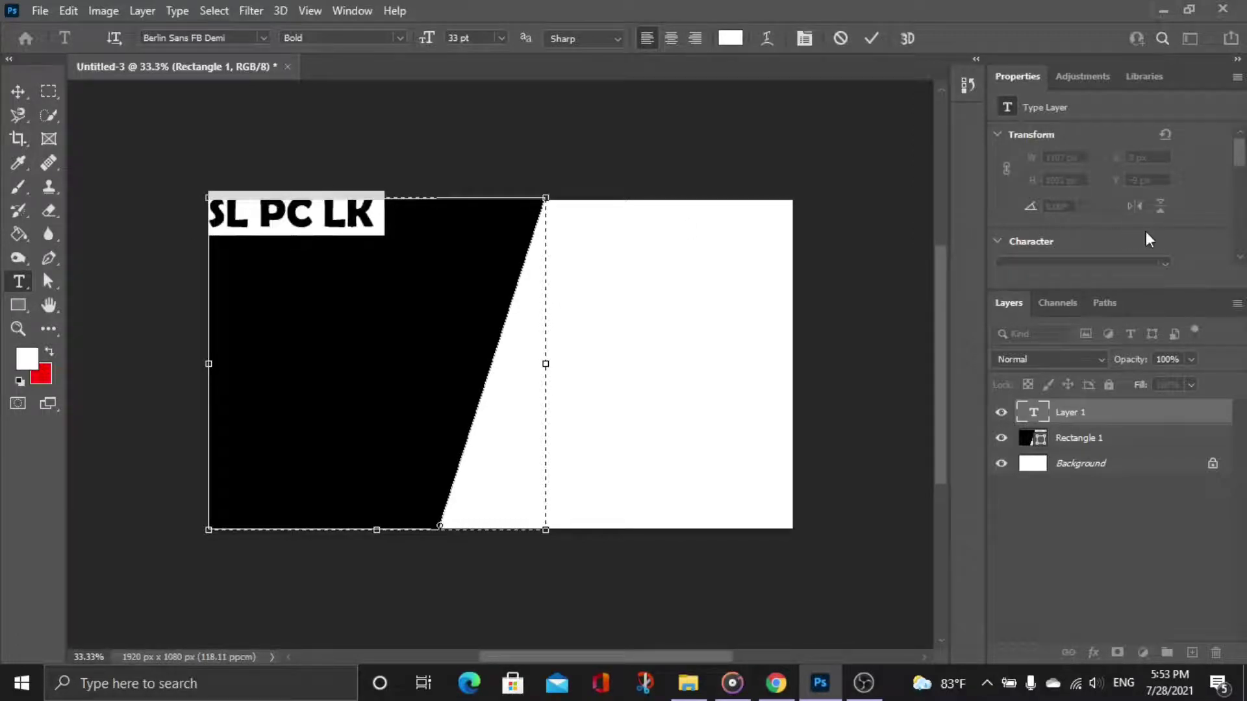
scroll(1145, 231, "down", 1)
left_click(1169, 249)
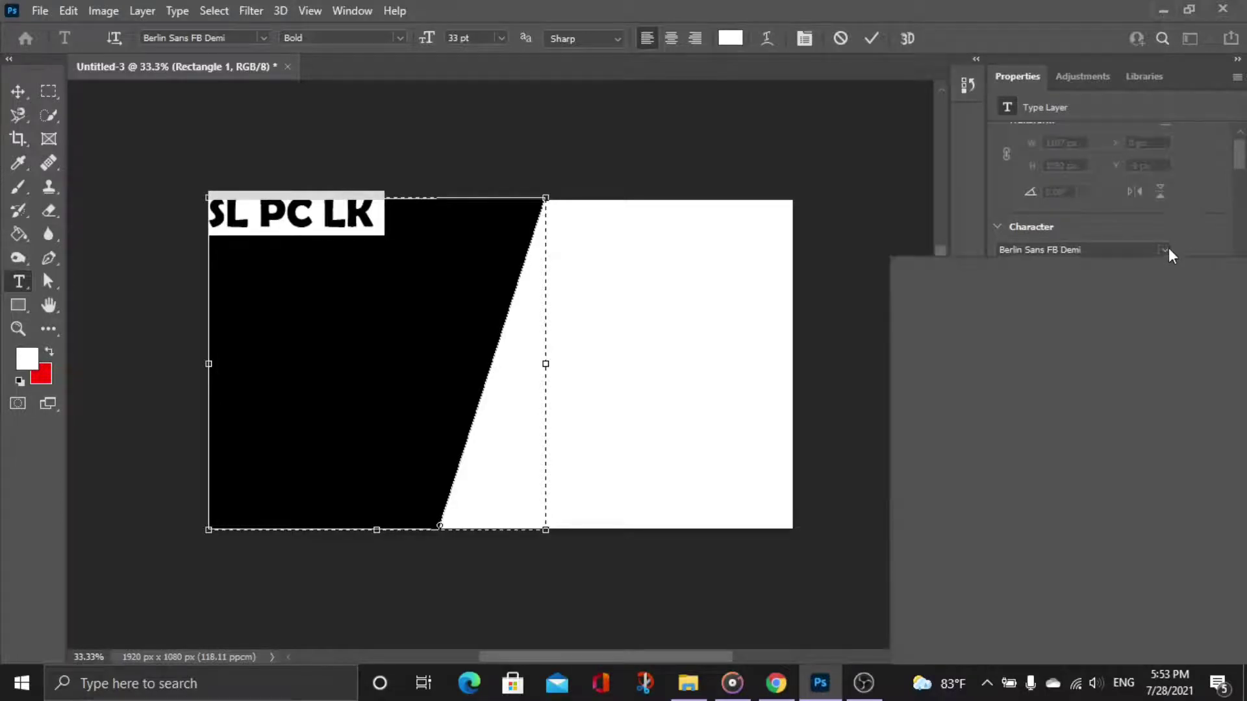
key("Down")
key("Down")
key("Down")
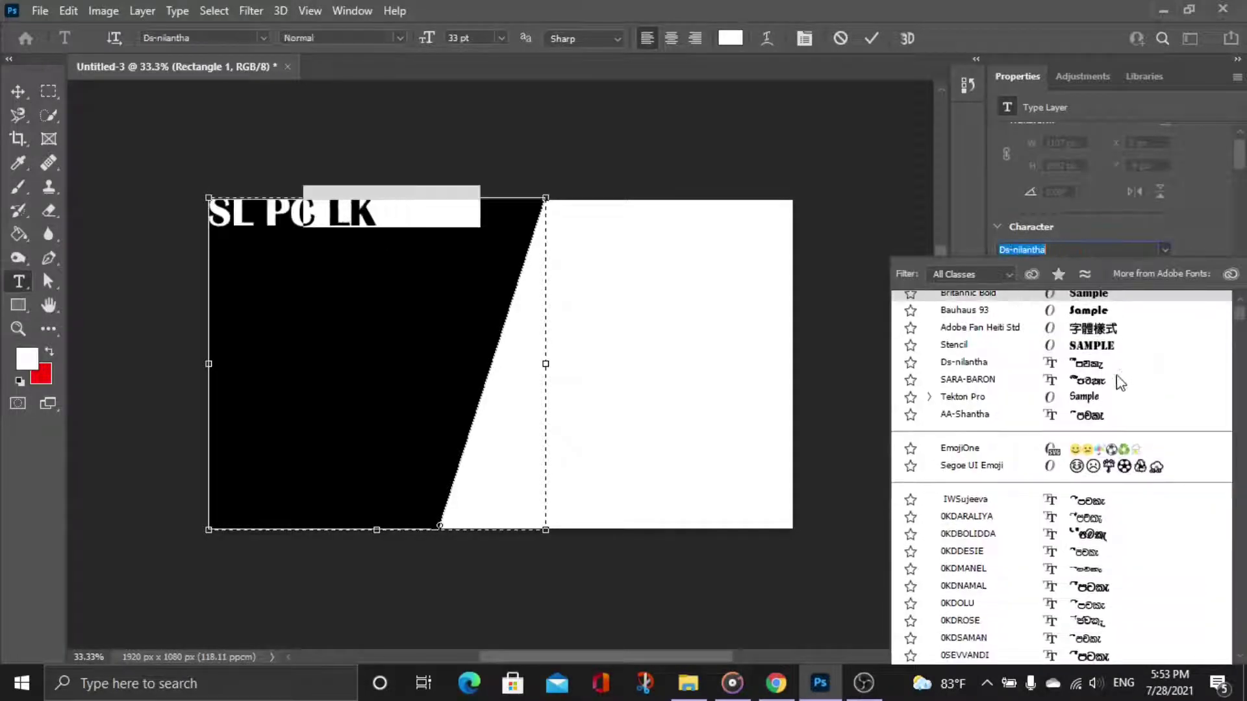
key("Down")
key("Down")
key("Up")
key("Up")
key("Up")
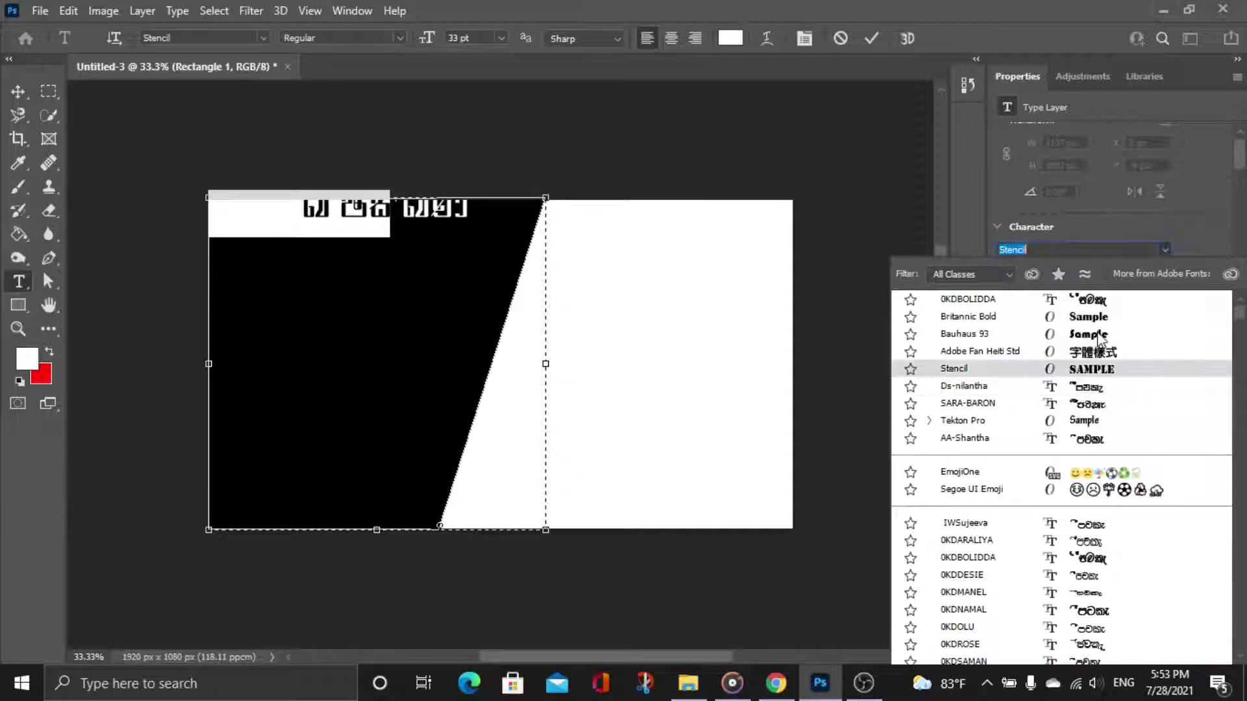
key("Down")
key("Down")
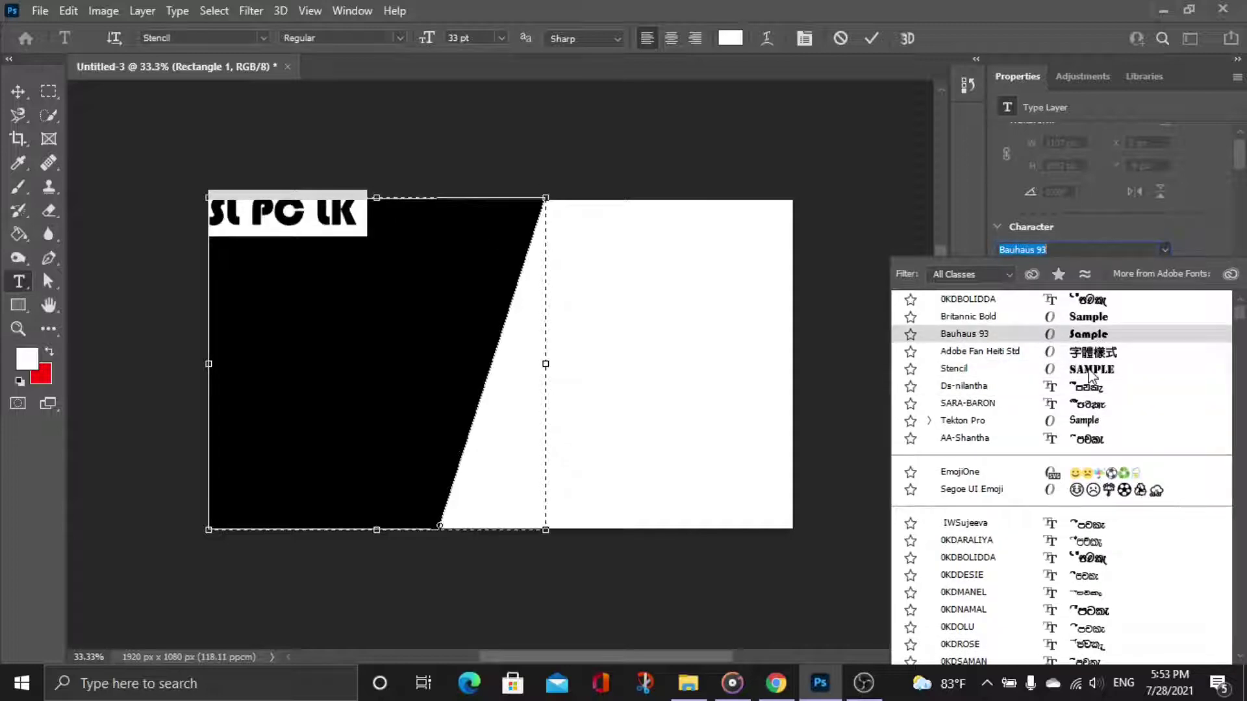
left_click(1089, 370)
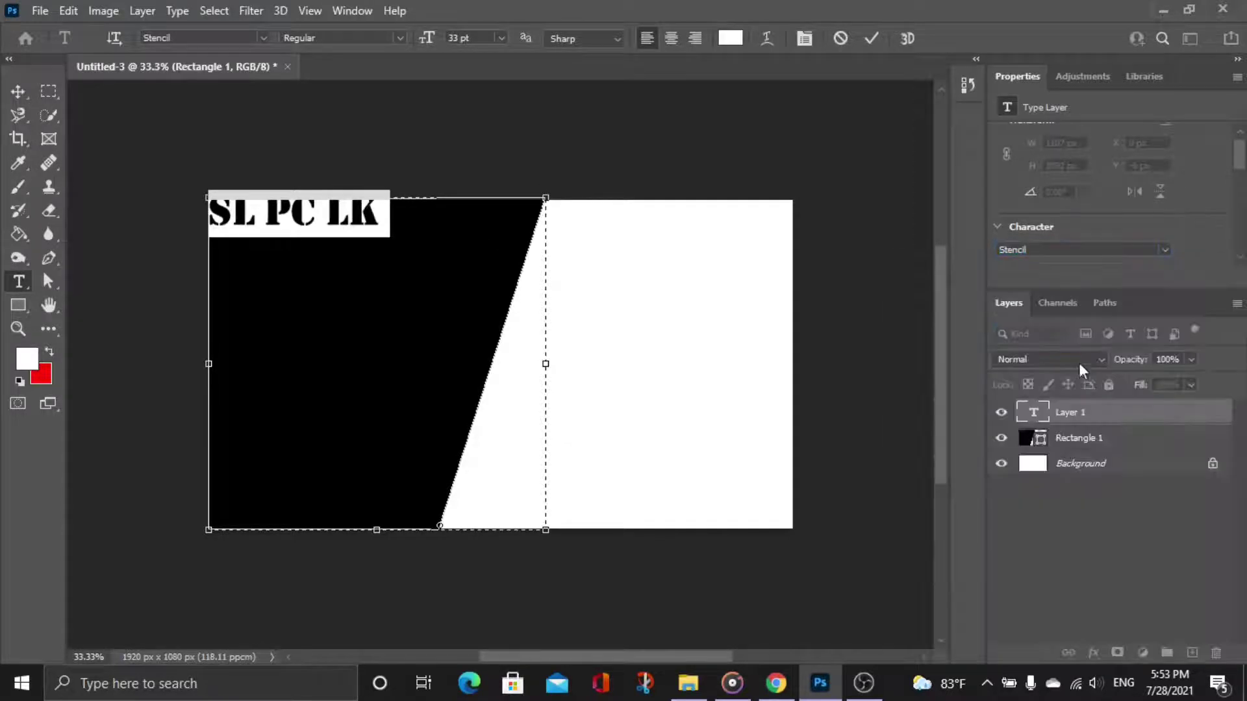
Set the size of the selected title text to 40 pt
scroll(1109, 196, "down", 2)
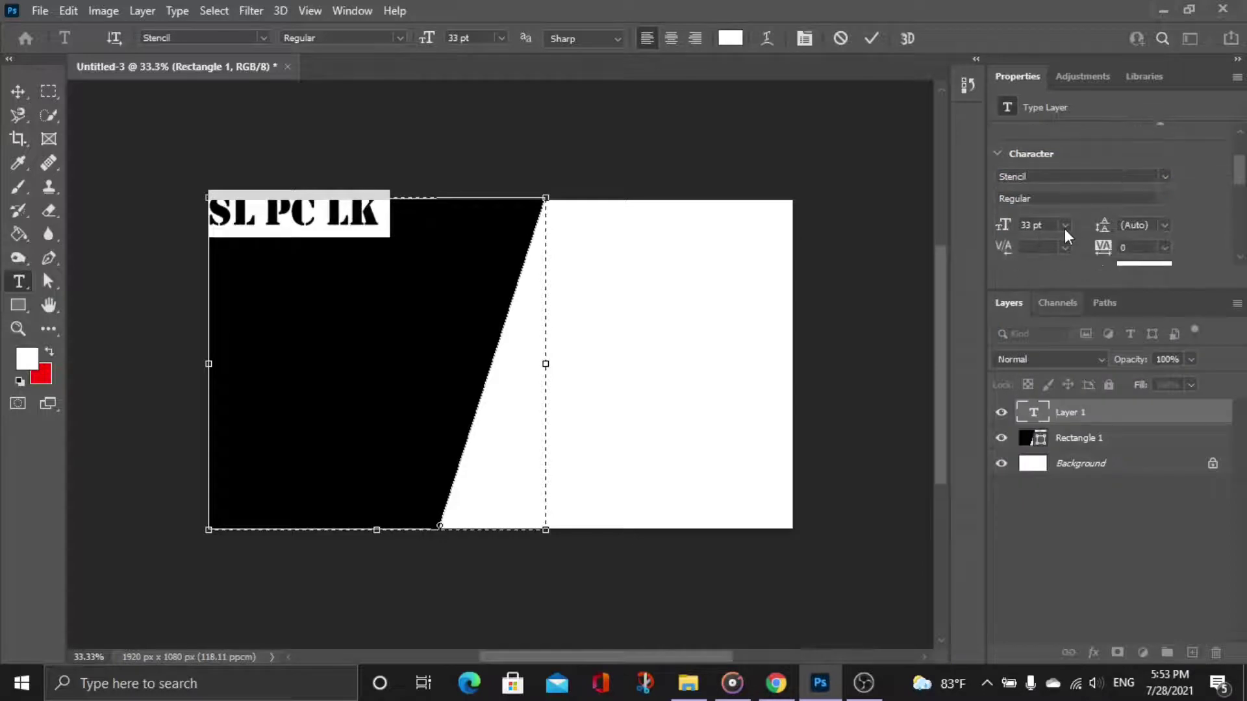
left_click(1065, 225)
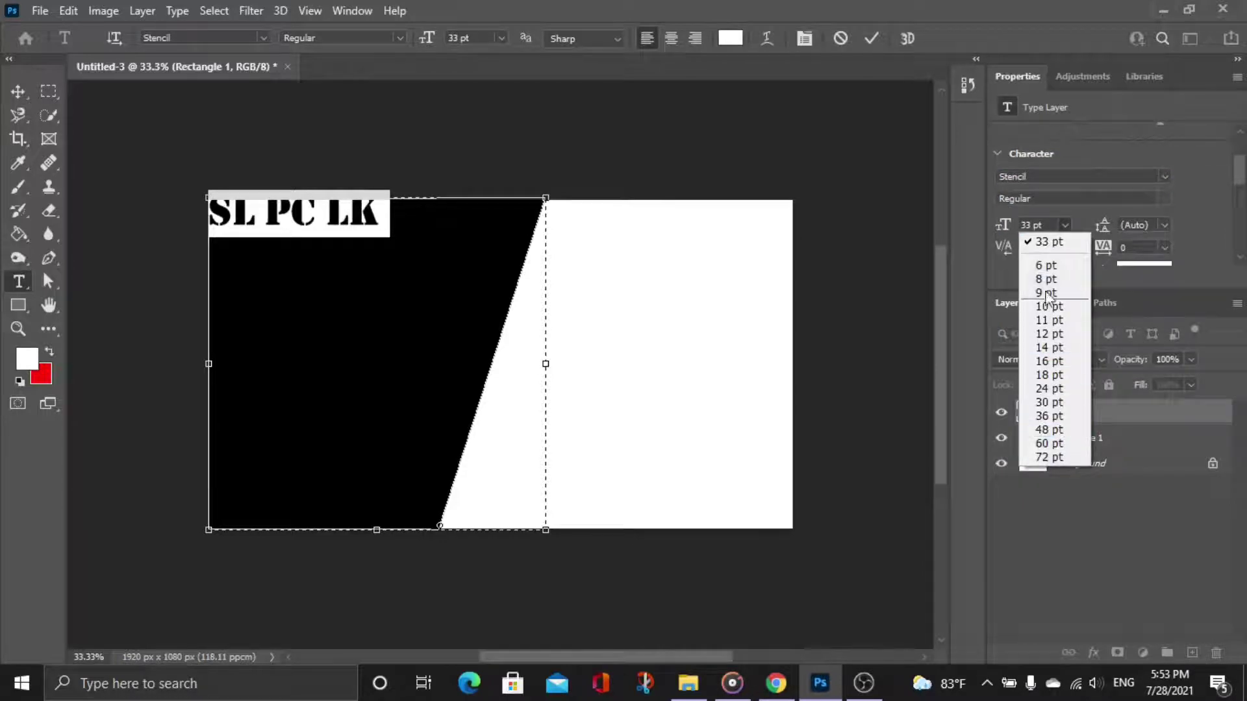
left_click(1034, 231)
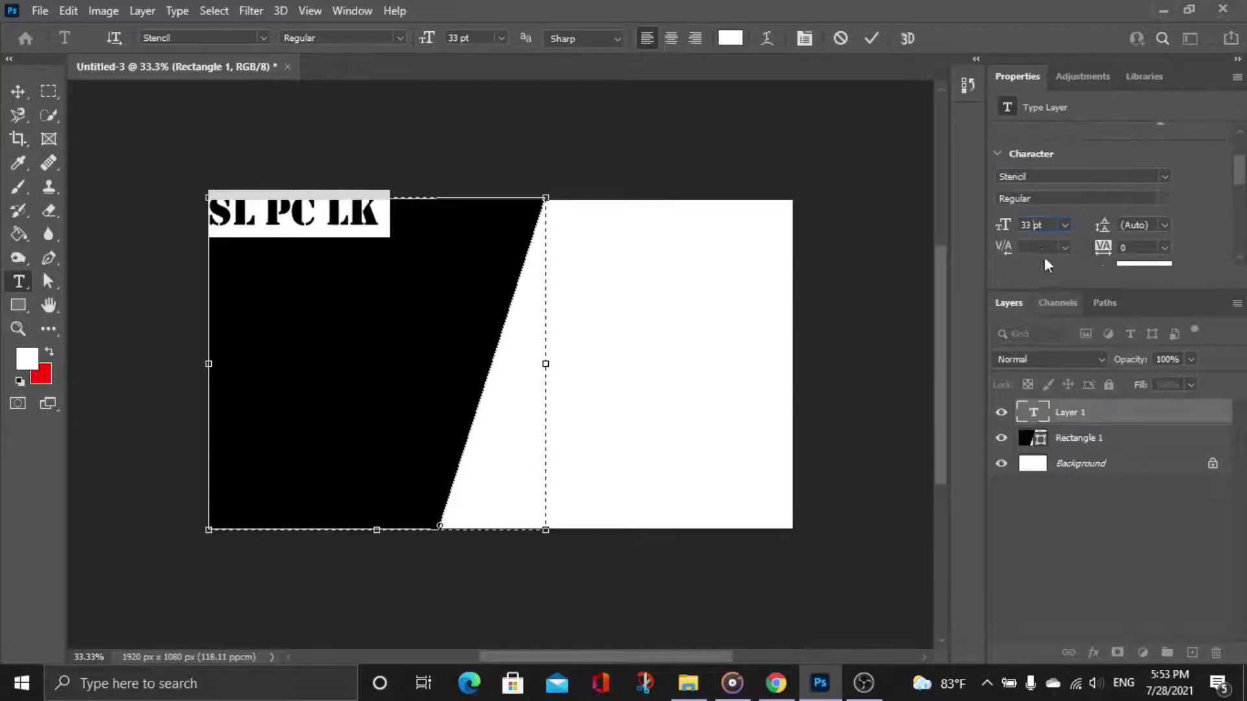
key("BackSpace")
key("BackSpace")
key("BackSpace")
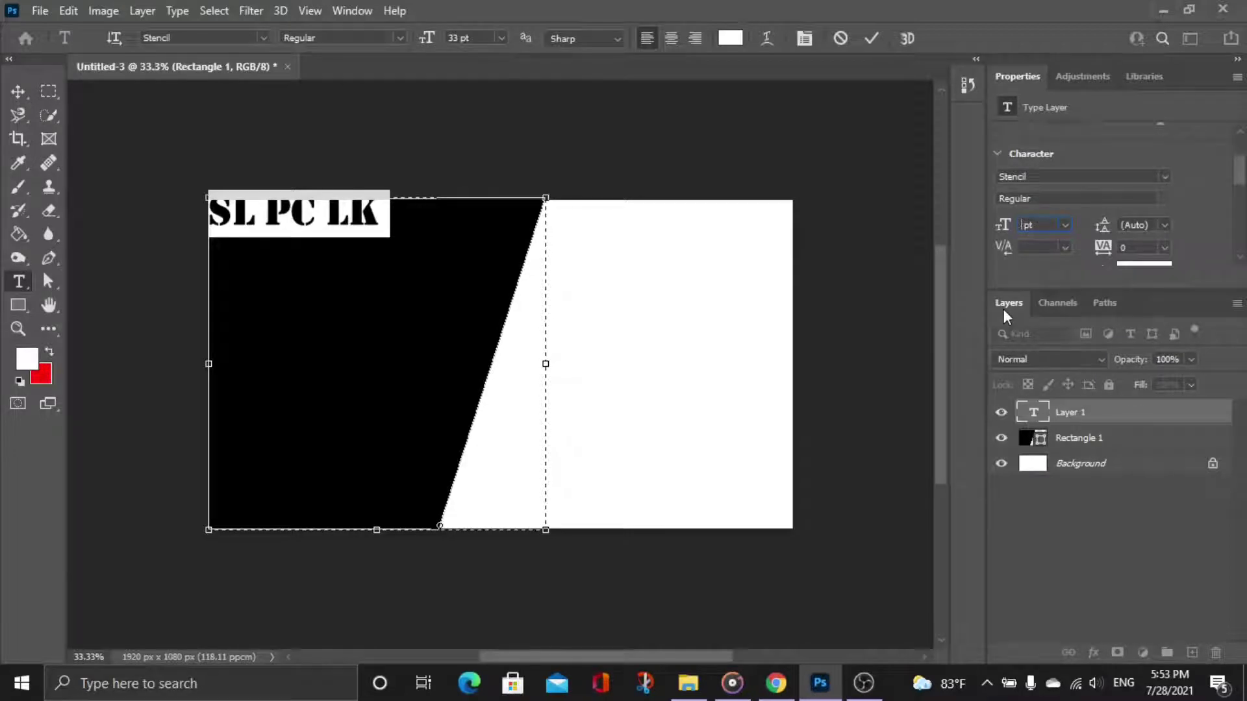
type("40")
key("Return")
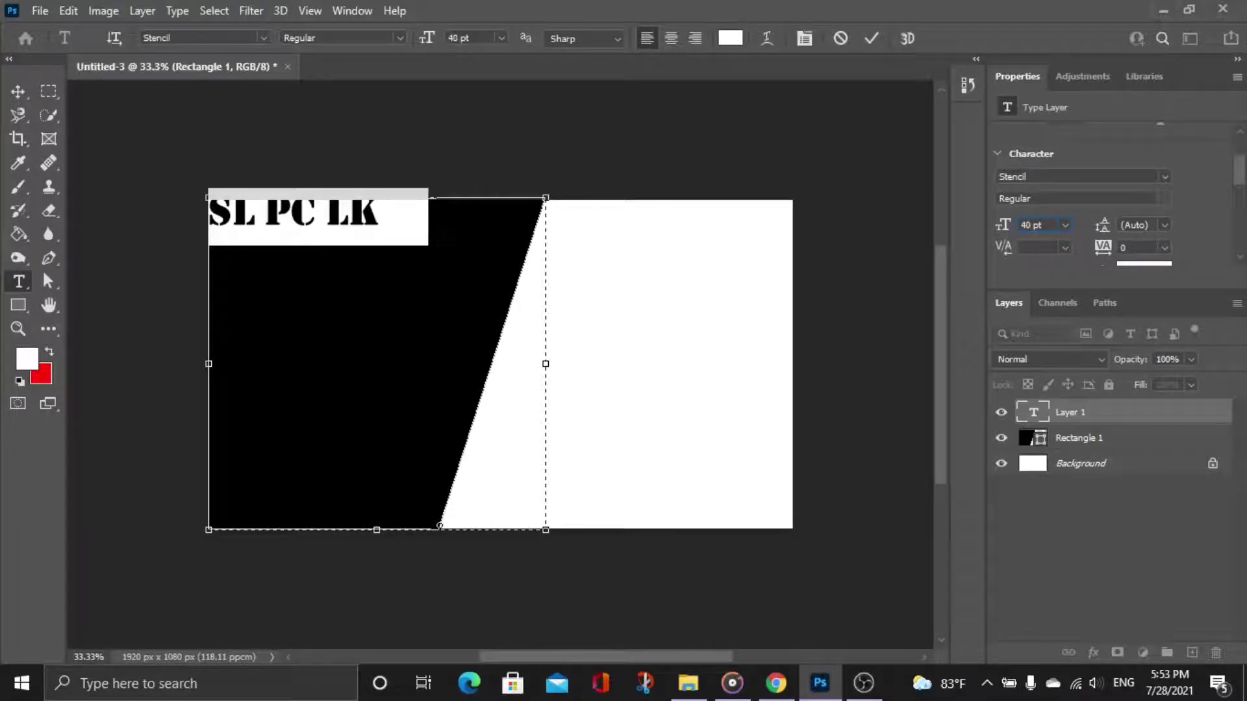
Finish editing the title and move the text layer slightly down with the Move tool
left_click(345, 241)
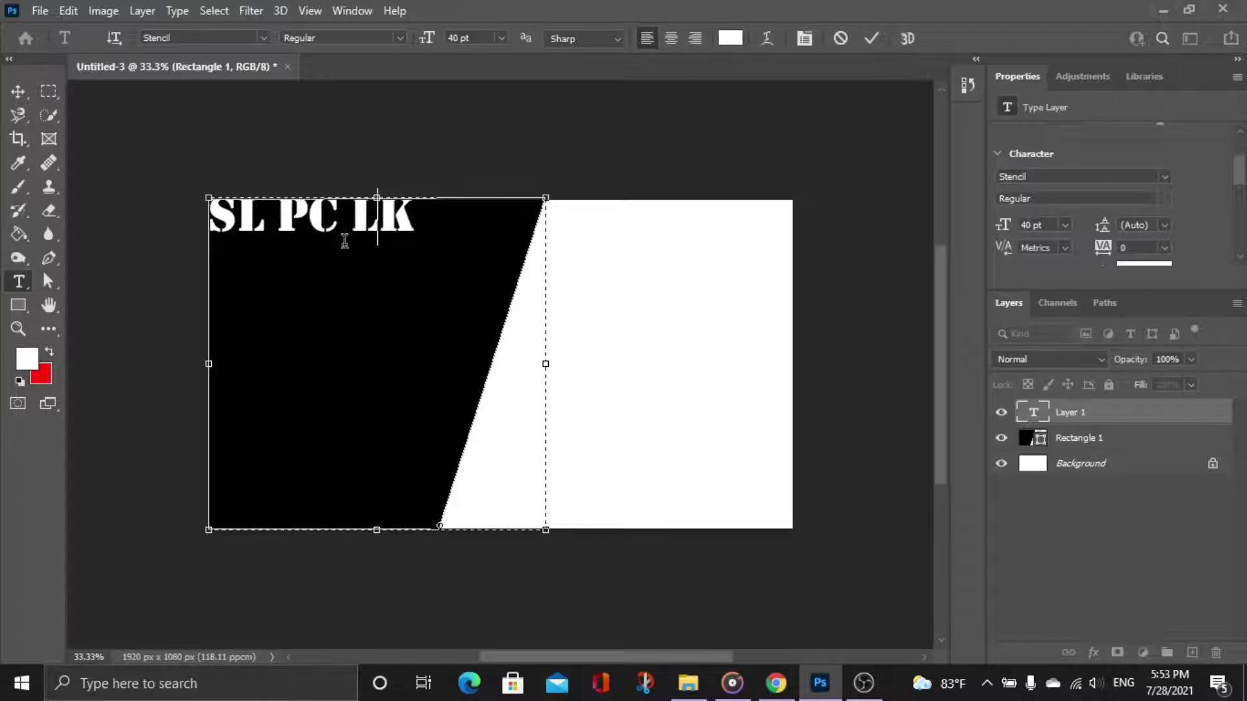
left_click(19, 91)
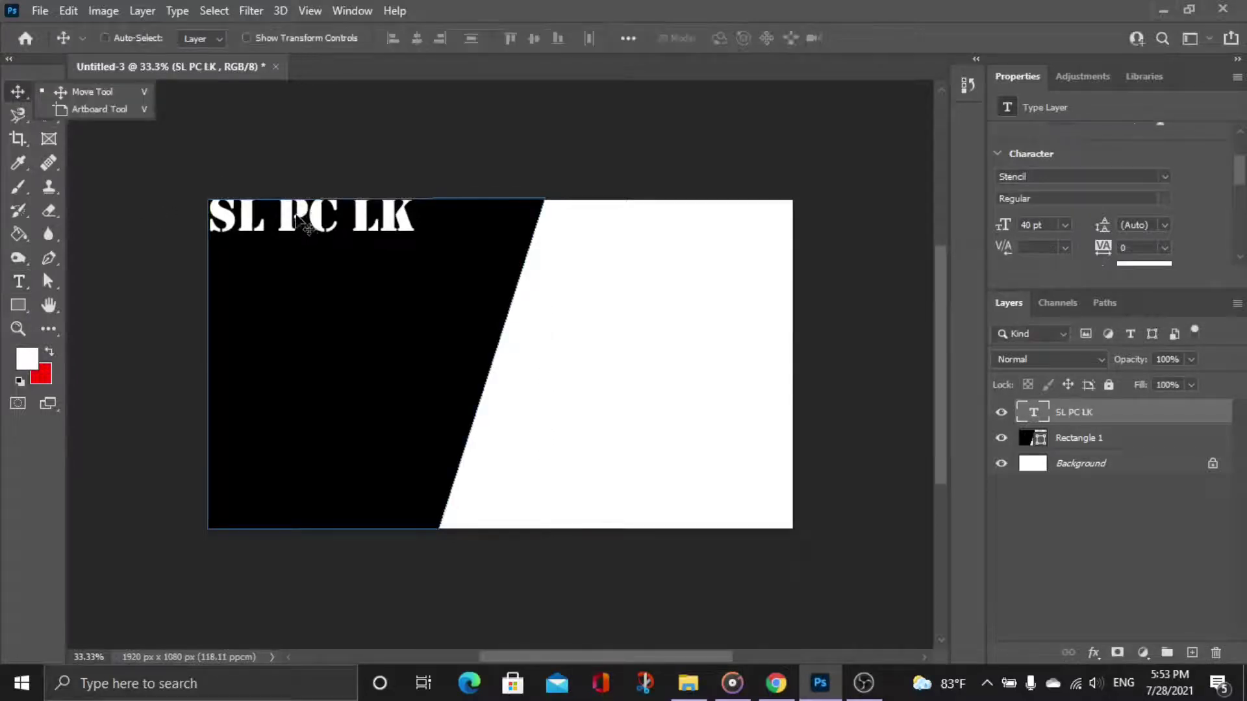
left_click_drag(256, 230, 255, 240)
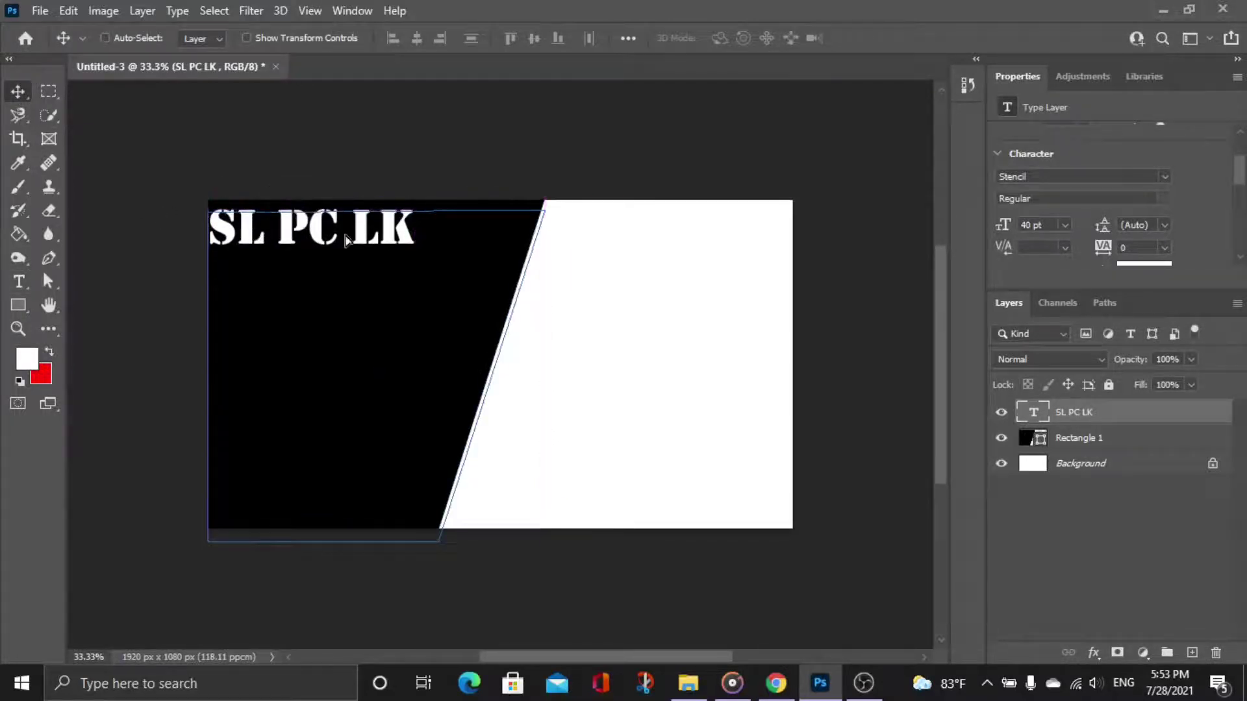
Add a second line reading "THUMNAIL" below "SL PC LK" in the same text layer
double_click(415, 233)
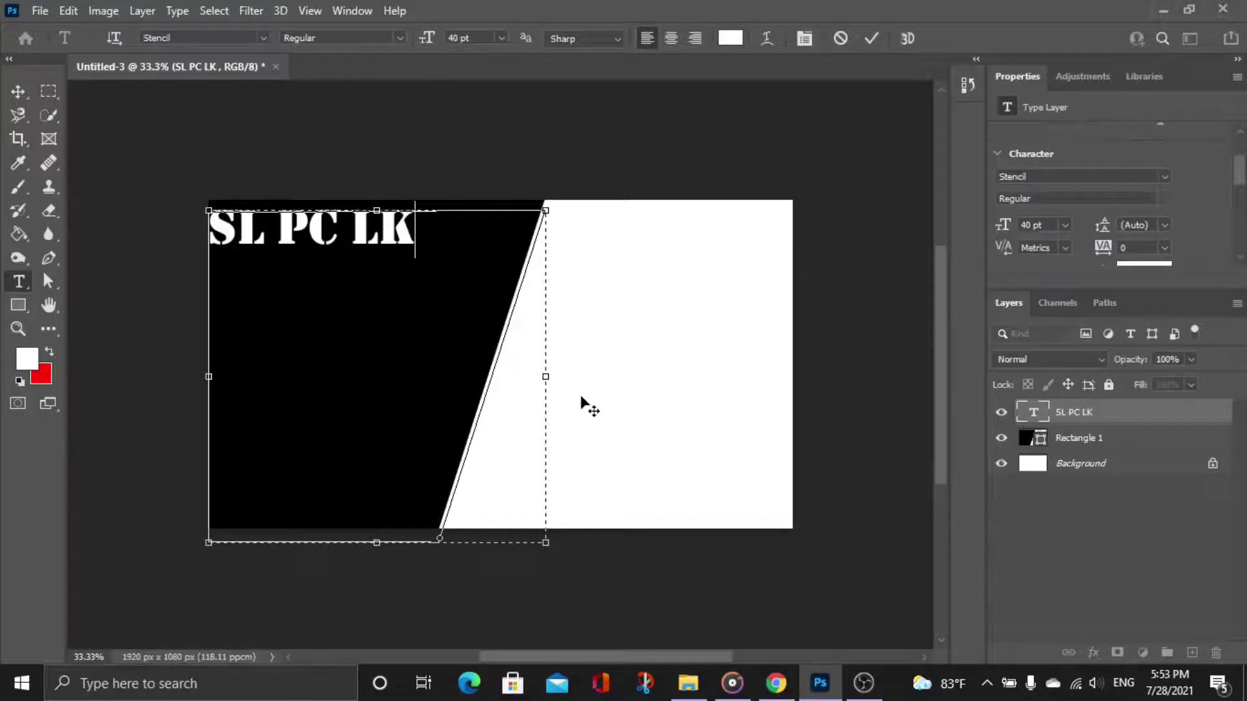
key("Return")
type("TH")
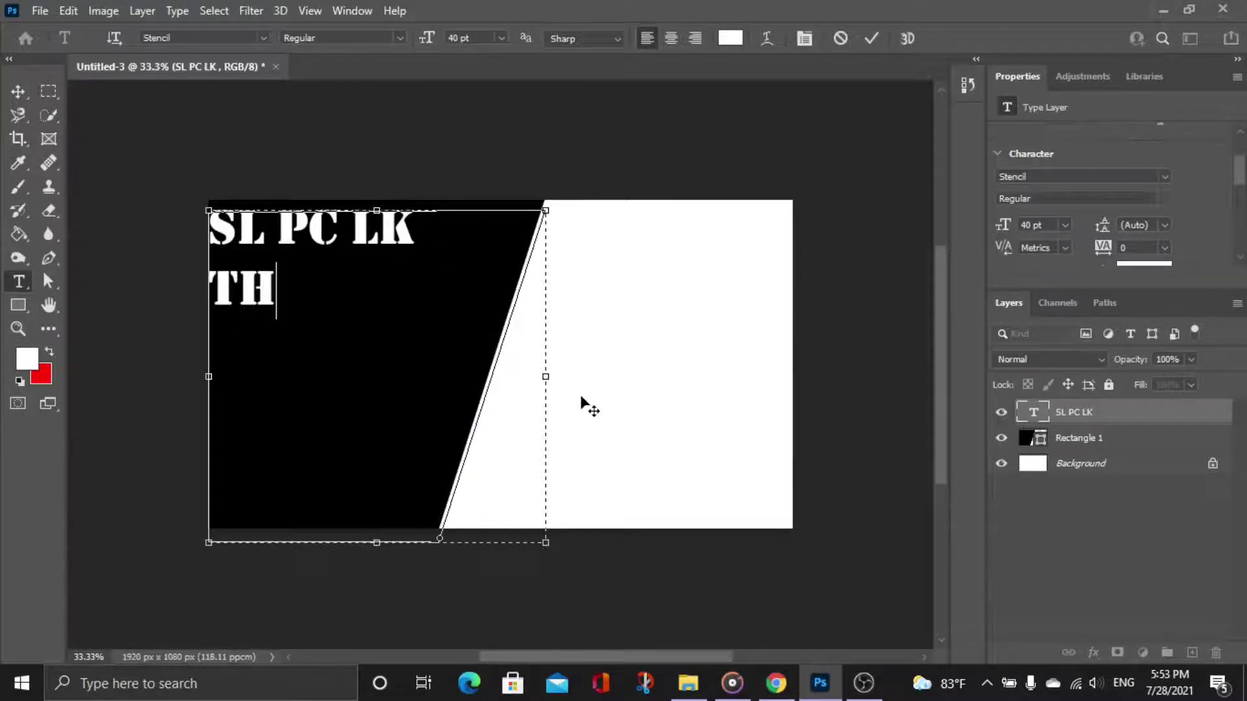
type("UMNAIL")
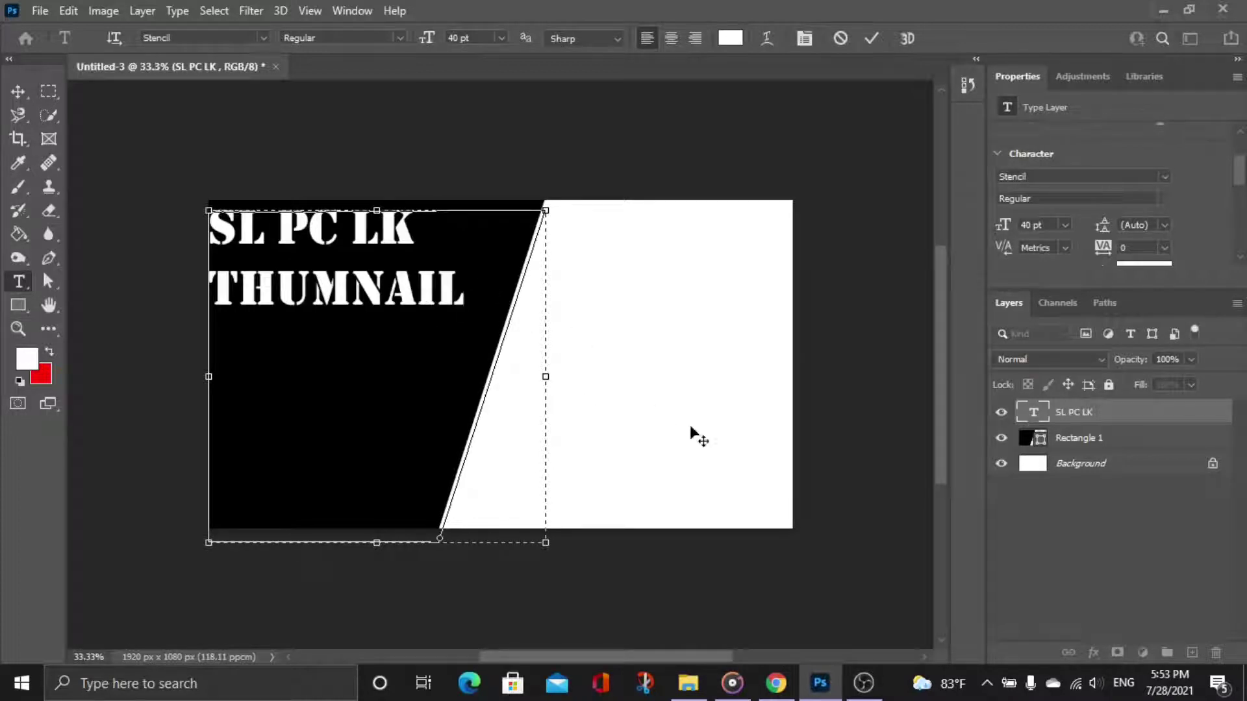
Switch to the Unicode to FMAbhaya Converter in Chrome and set the keyboard input language to Sinhala
left_click(776, 683)
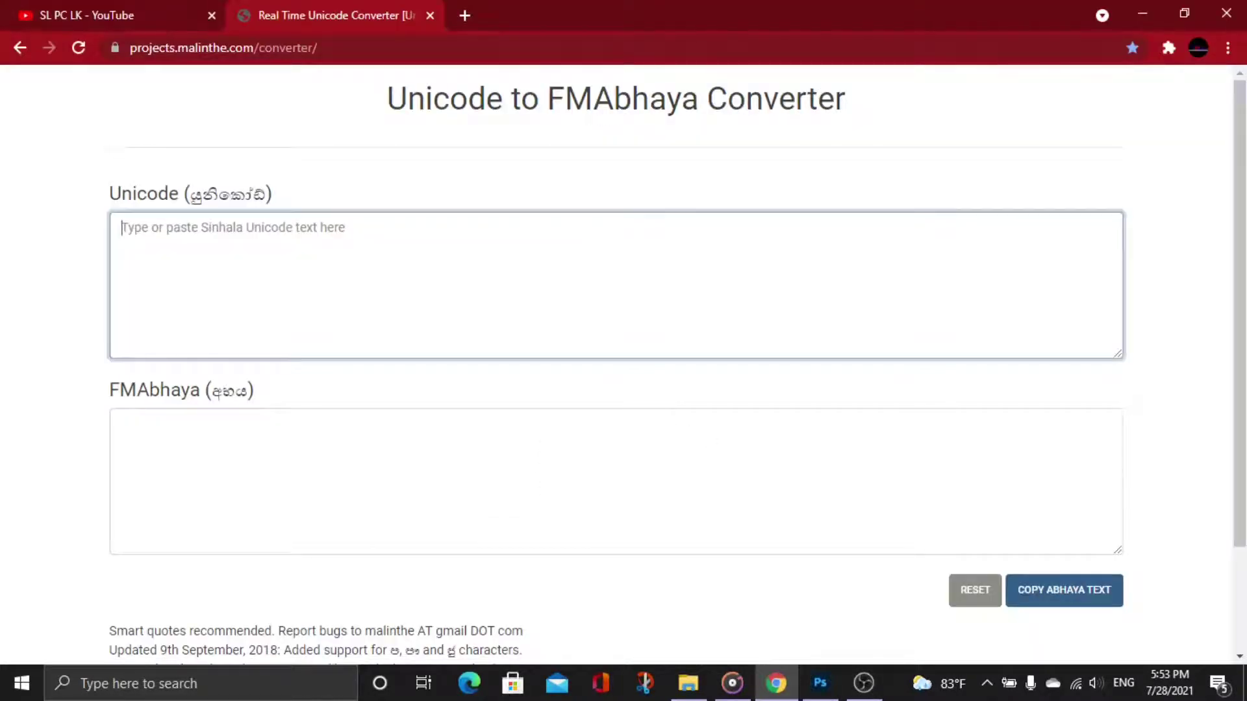
left_click(1123, 683)
left_click(1133, 570)
type("හ්adhaා")
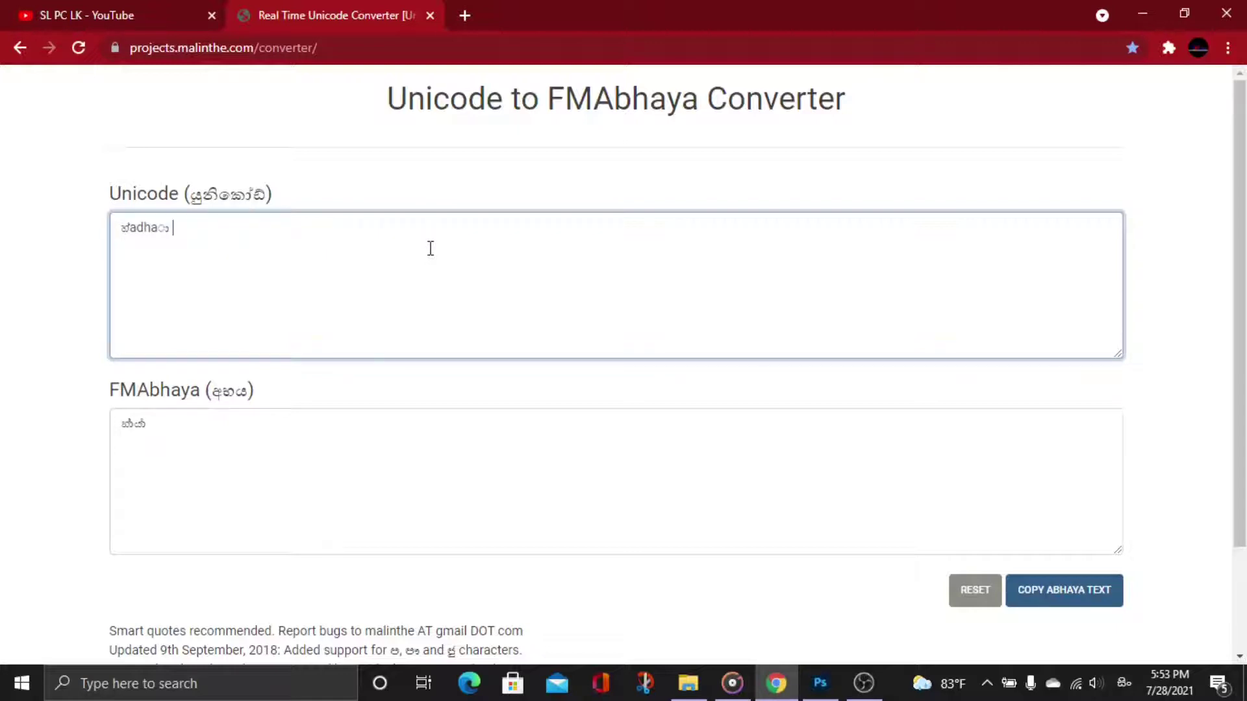
left_click_drag(234, 214, 96, 228)
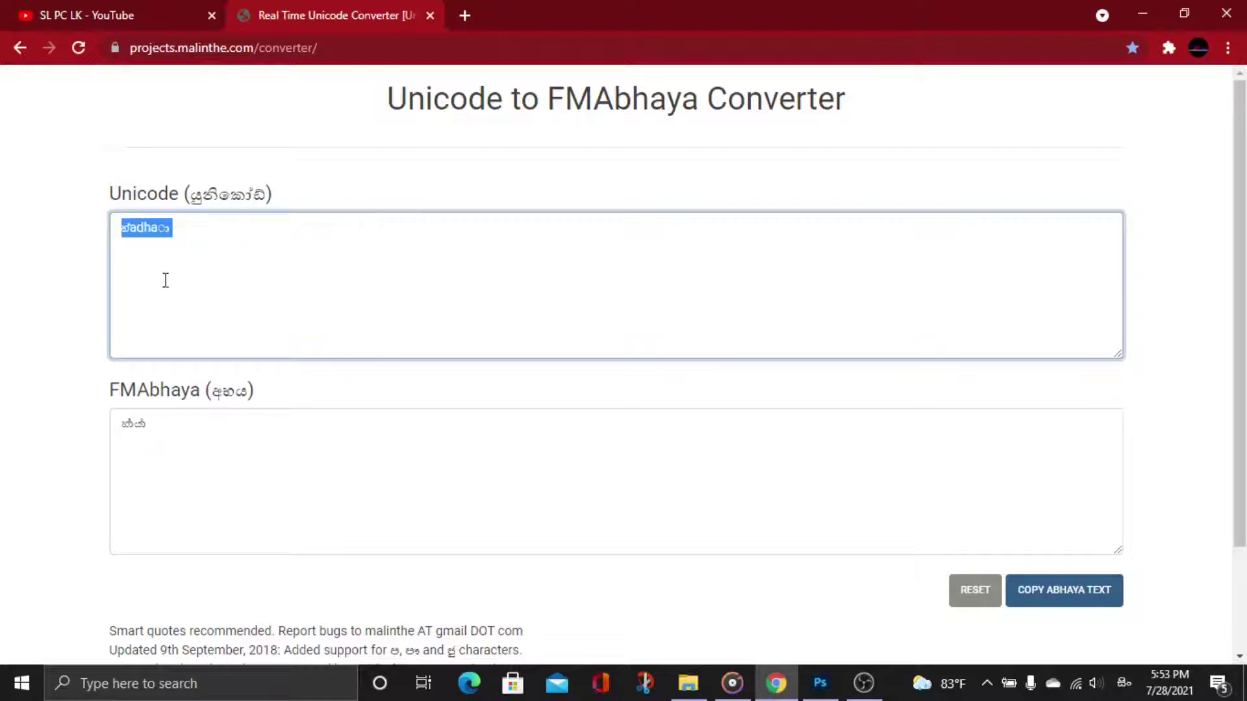
key("BackSpace")
Convert the Sinhala phrase "හදන හැටි" to FMAbhaya text and paste it as the third line of the Photoshop text
type("හ්")
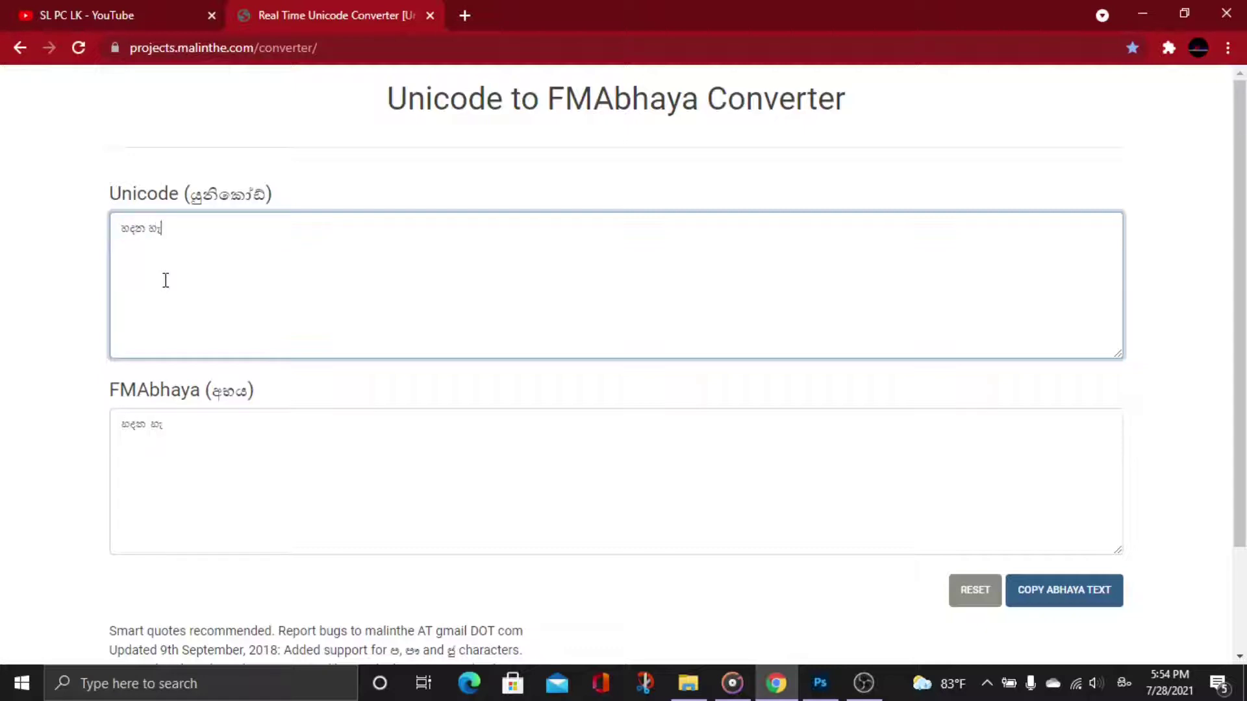
left_click(1032, 592)
left_click(806, 685)
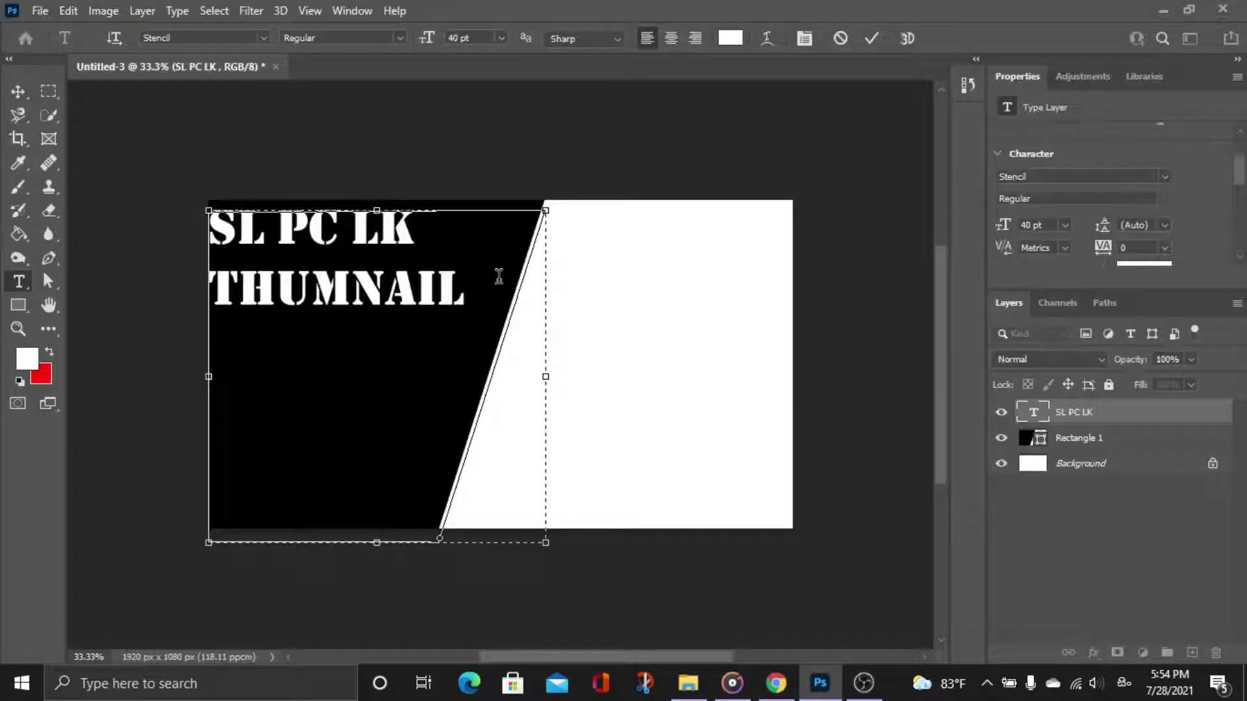
key("ctrl+v")
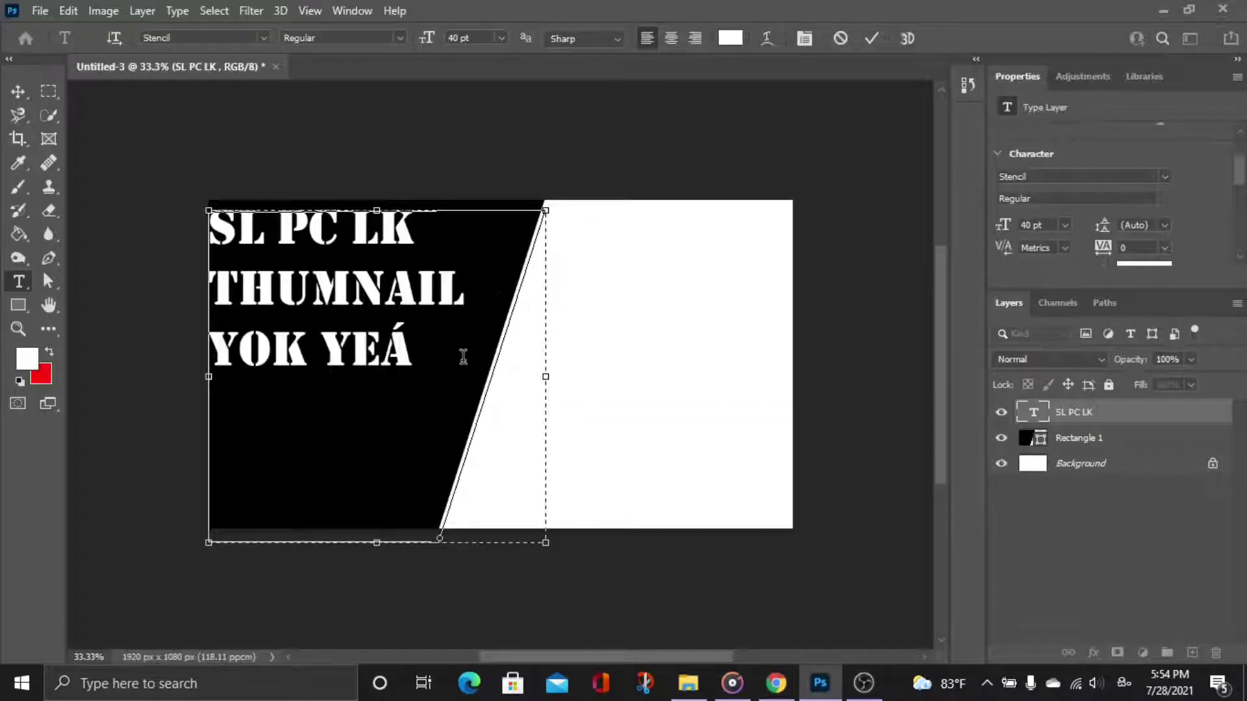
Set the Sinhala third line of the title to the Dl-Dulackshi. font at 48 pt
left_click_drag(462, 357, 188, 358)
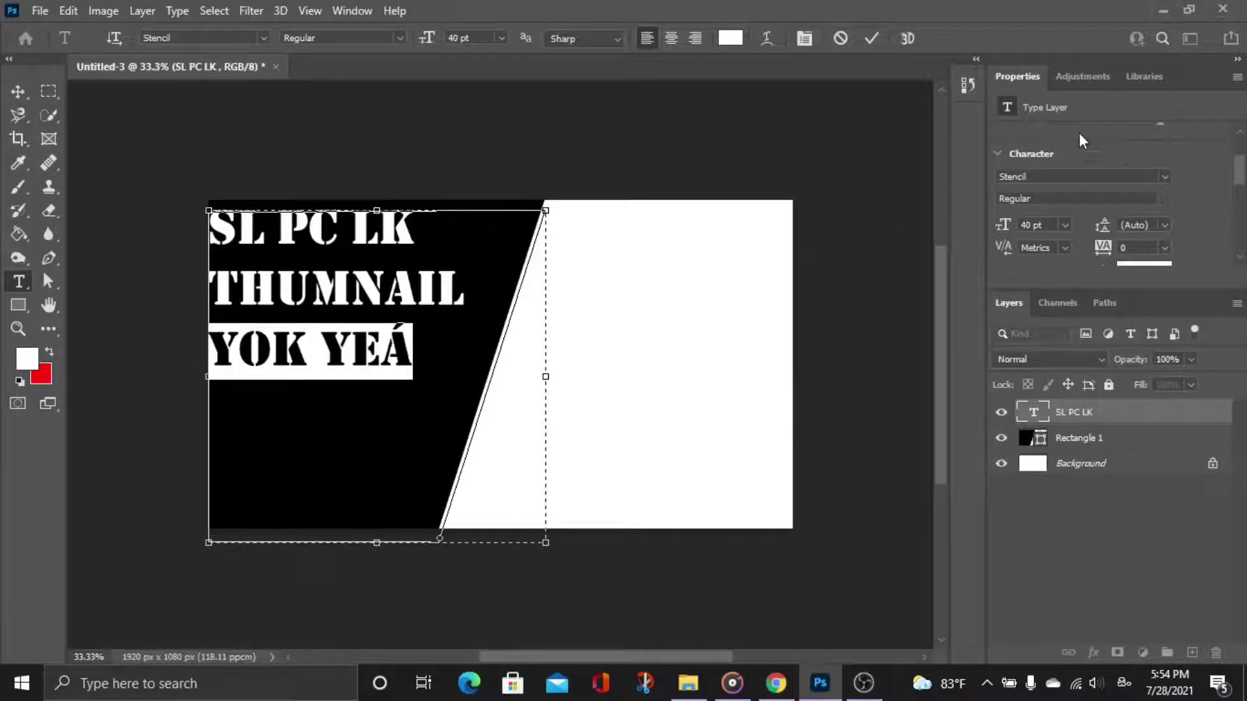
left_click(1165, 176)
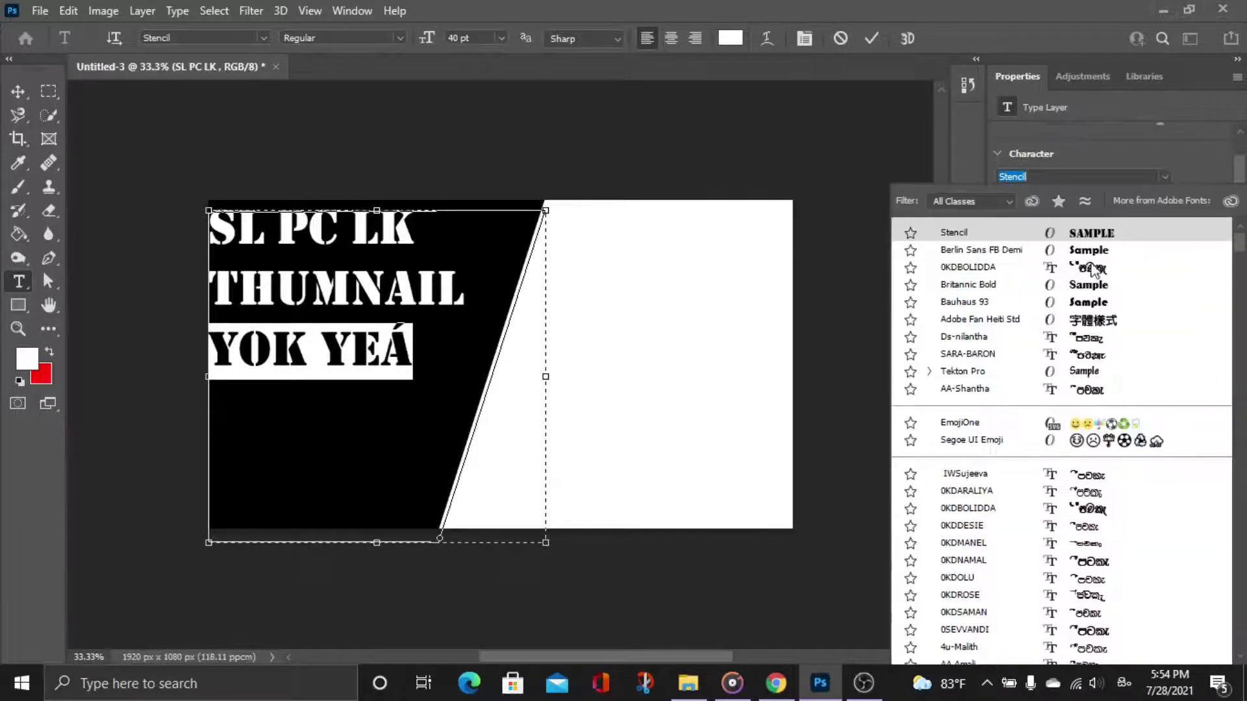
scroll(1099, 459, "down", 1)
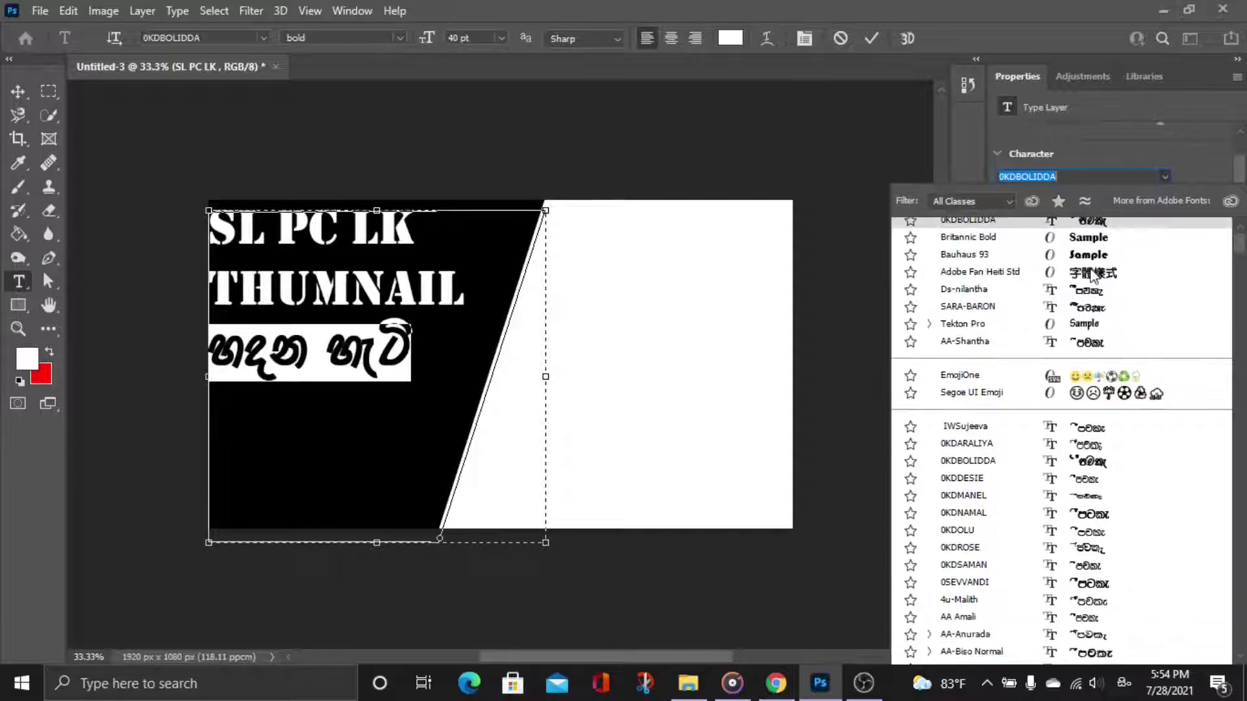
key("Down")
key("Down")
key("Down")
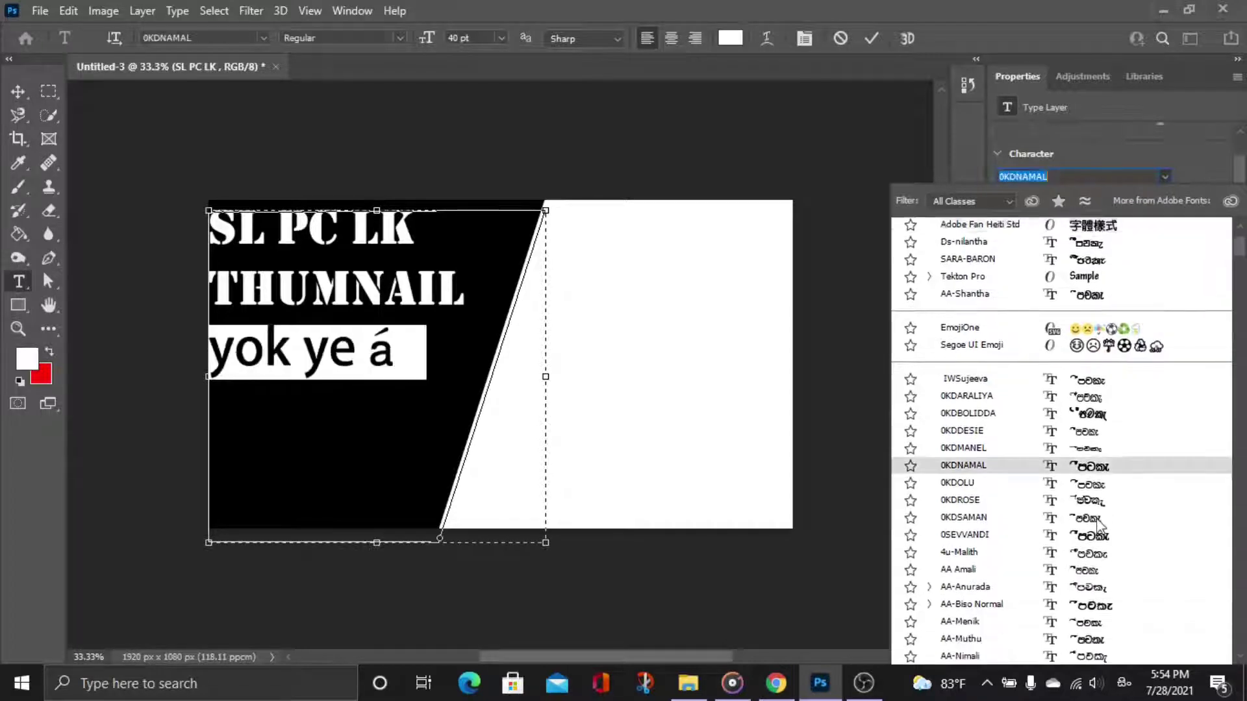
scroll(1100, 494, "down", 1)
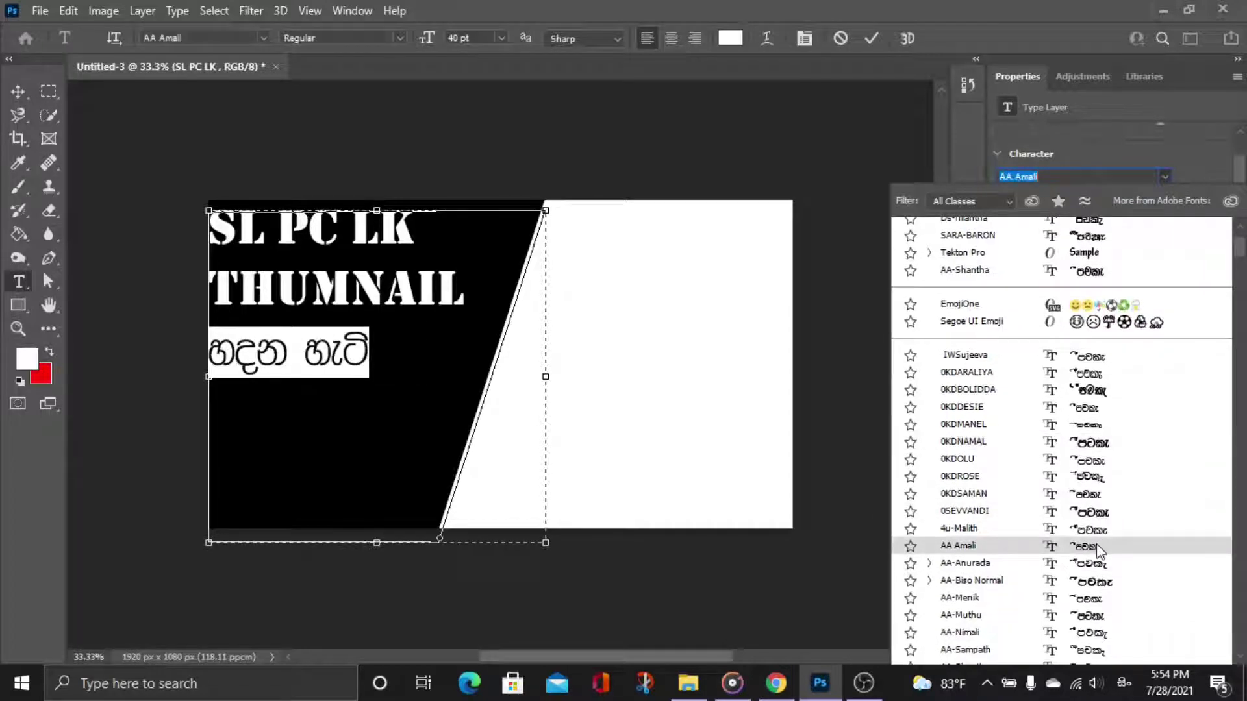
scroll(1096, 550, "down", 1)
scroll(1096, 550, "down", 2)
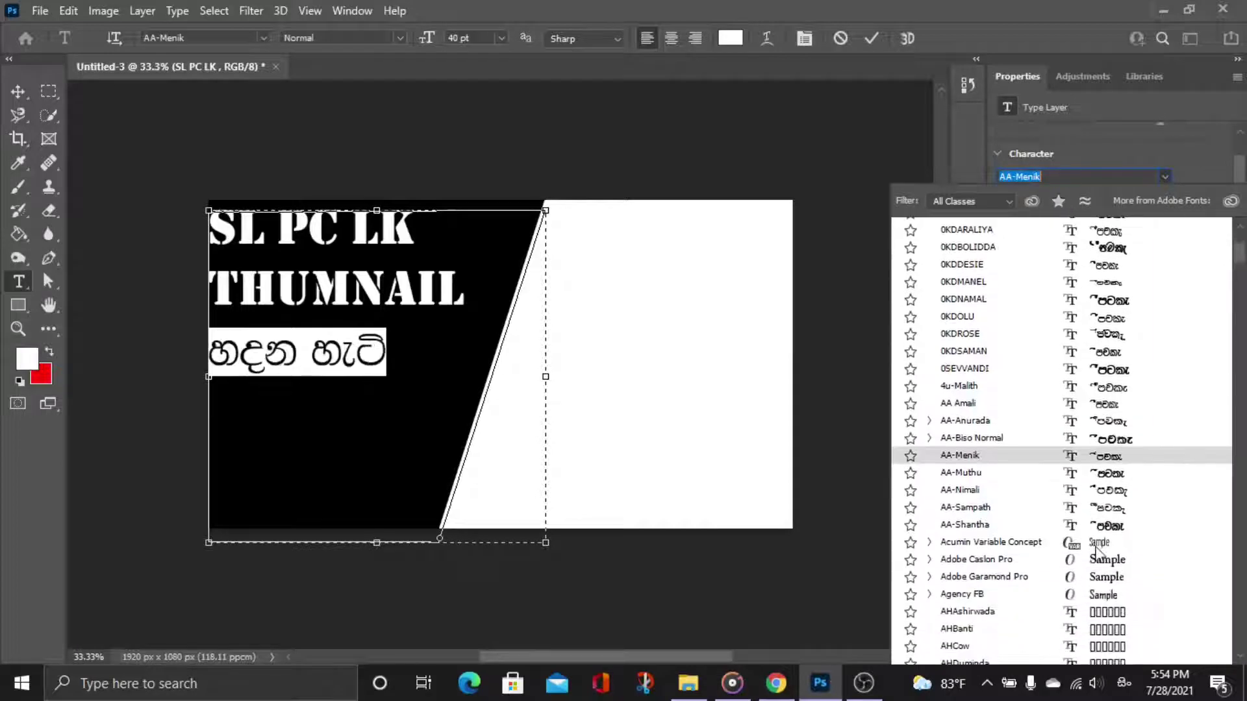
scroll(1096, 549, "down", 5)
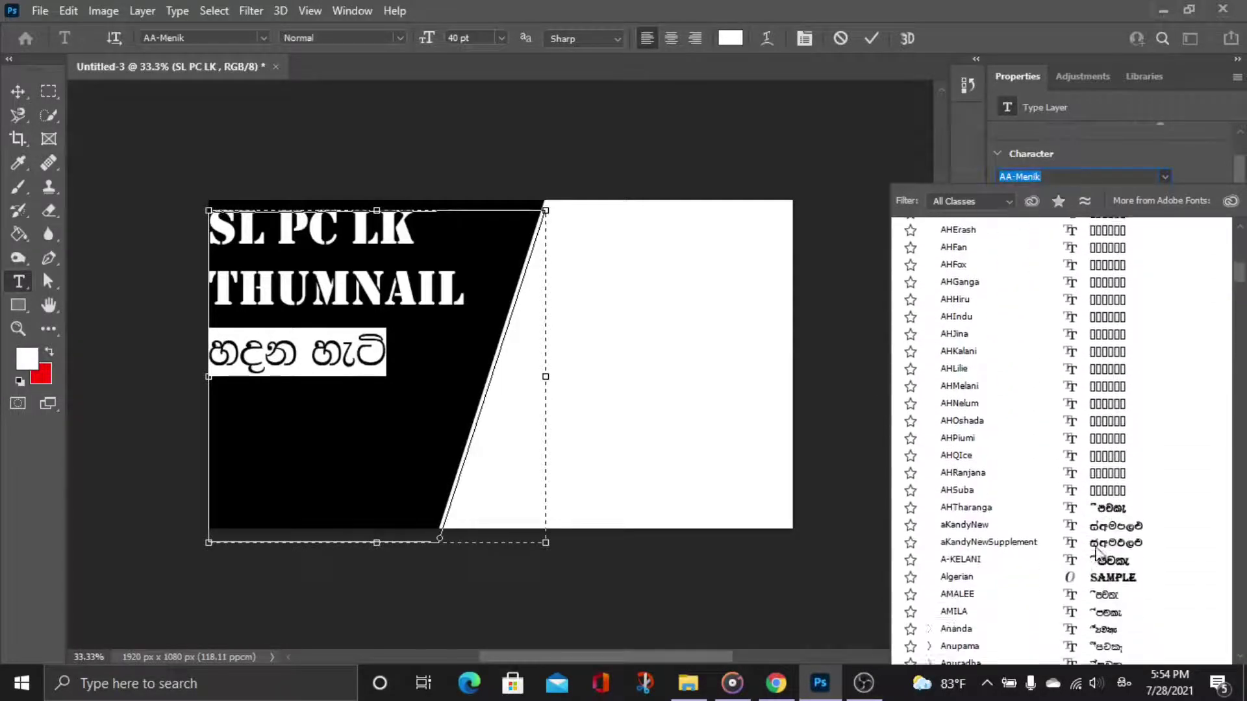
scroll(1098, 539, "down", 1)
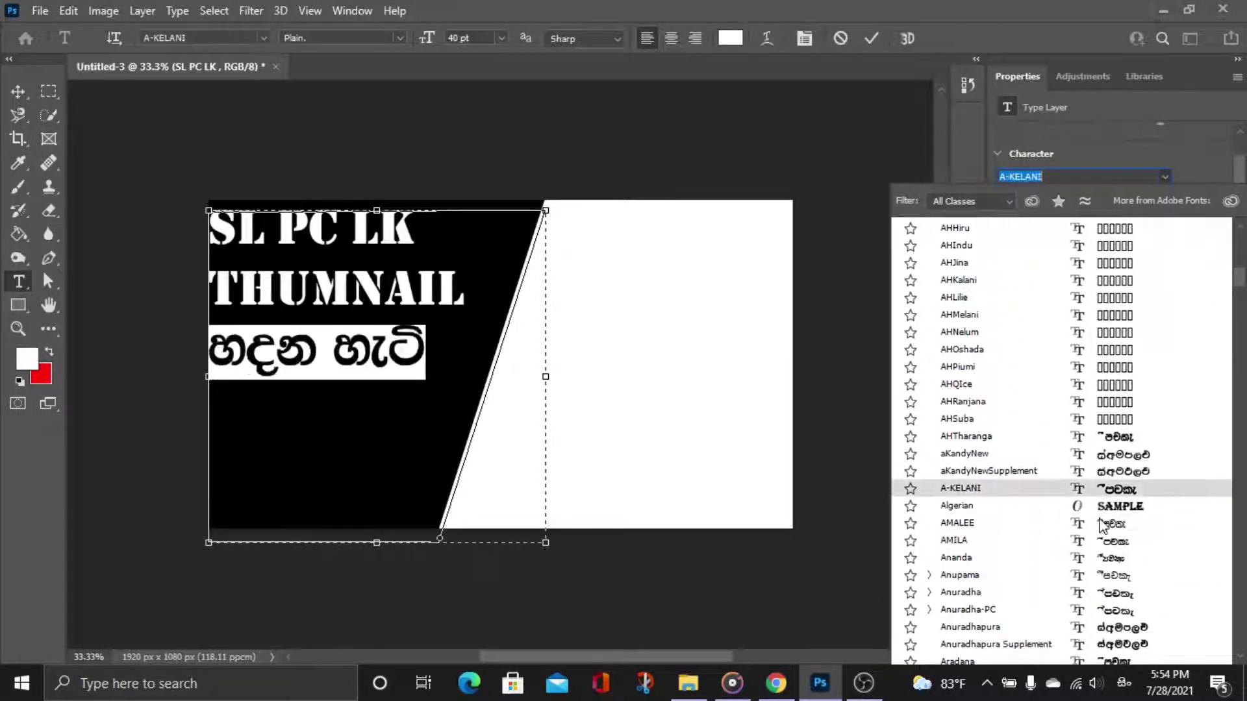
scroll(1100, 524, "down", 4)
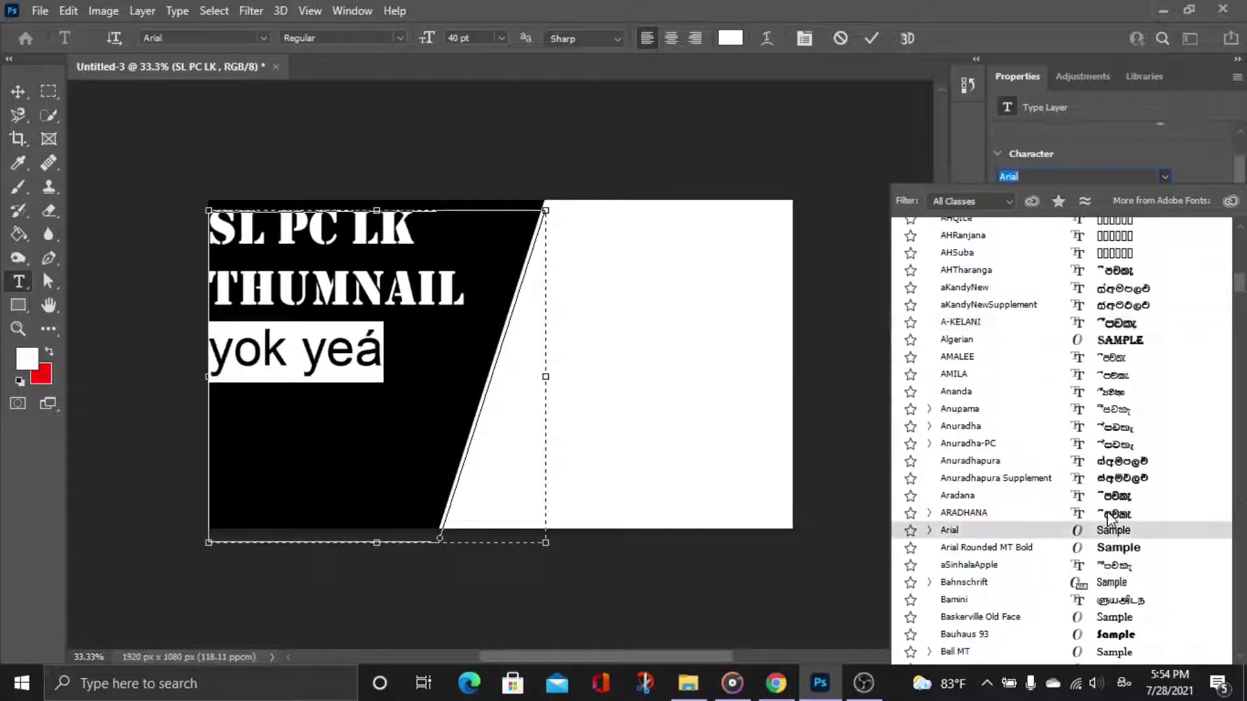
scroll(1108, 513, "down", 4)
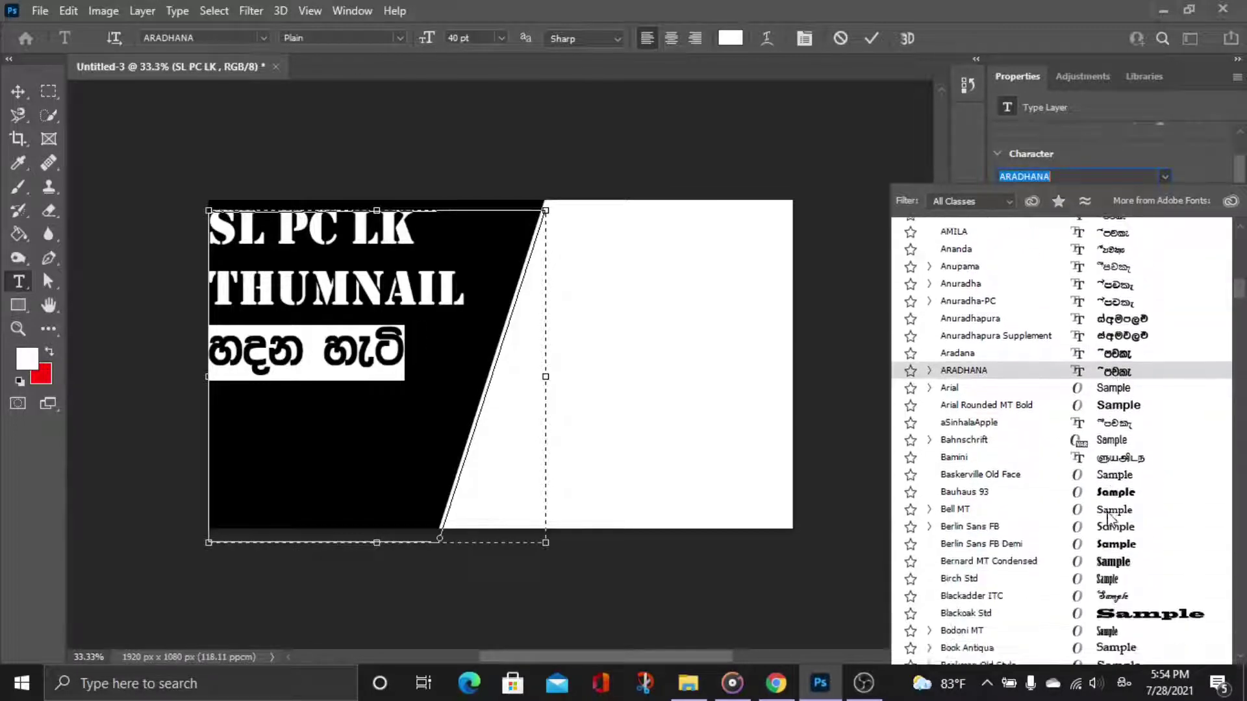
scroll(1109, 518, "down", 8)
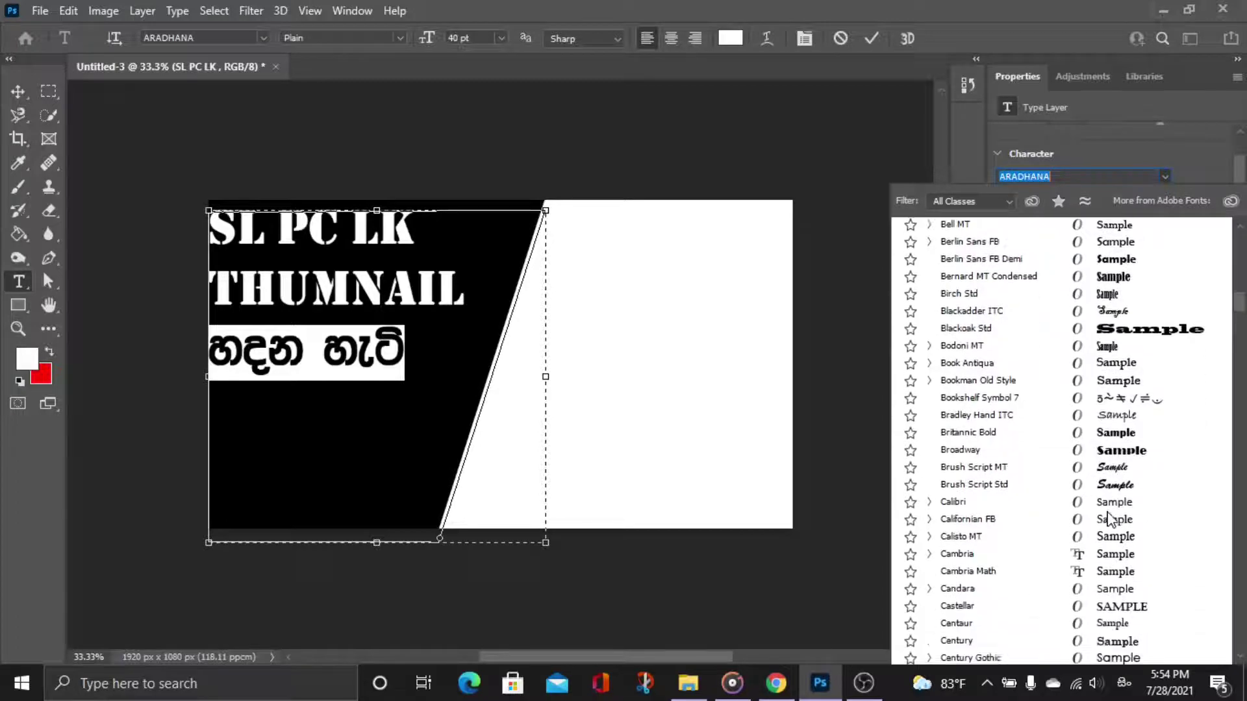
scroll(1109, 517, "down", 12)
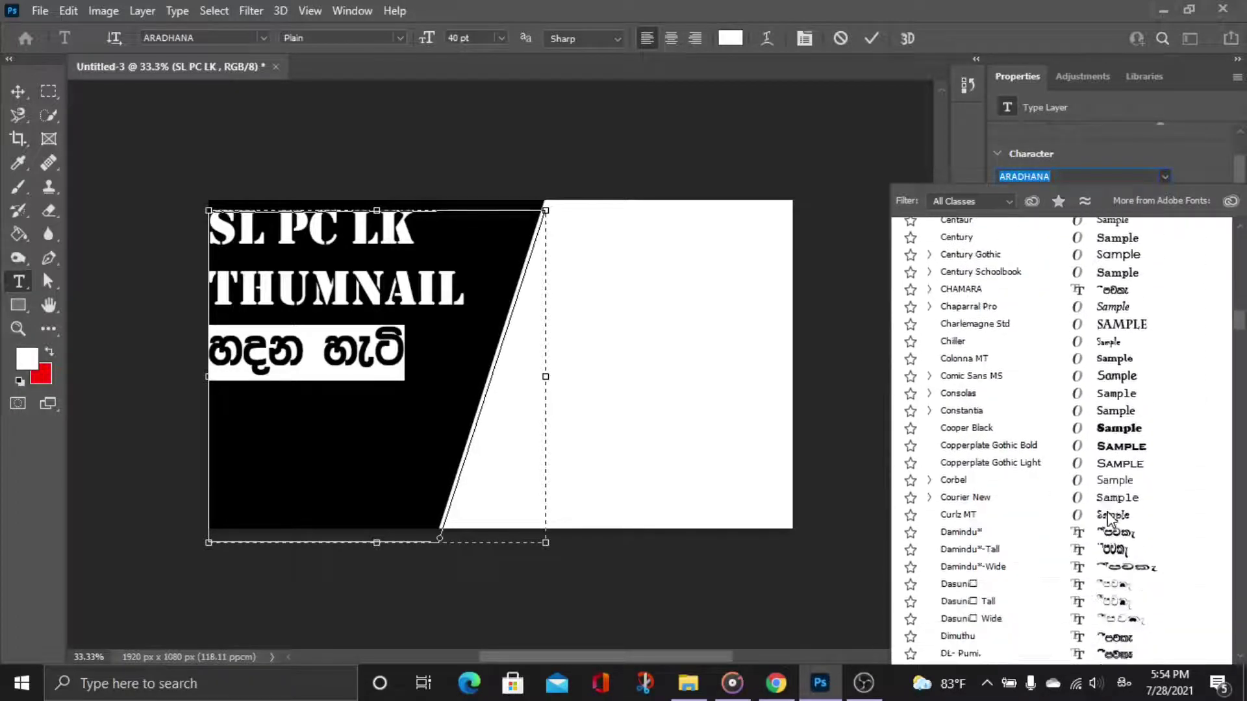
scroll(1109, 518, "down", 4)
scroll(1109, 517, "down", 5)
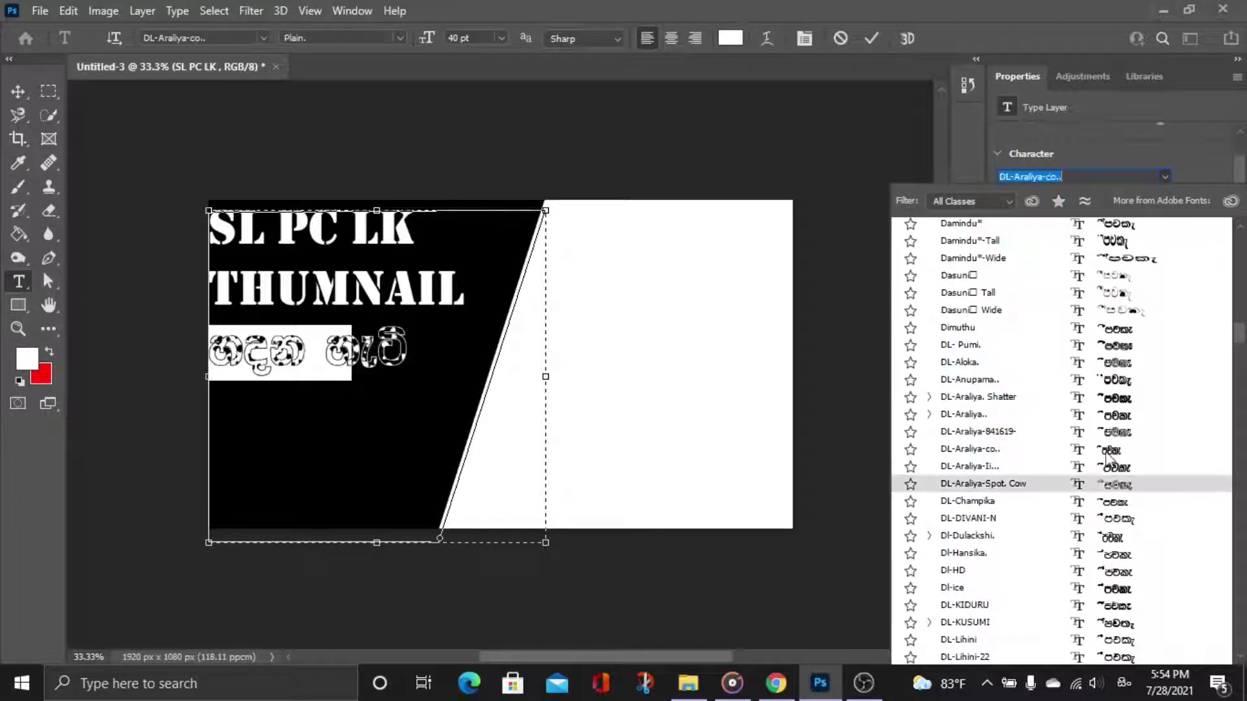
scroll(1107, 456, "down", 2)
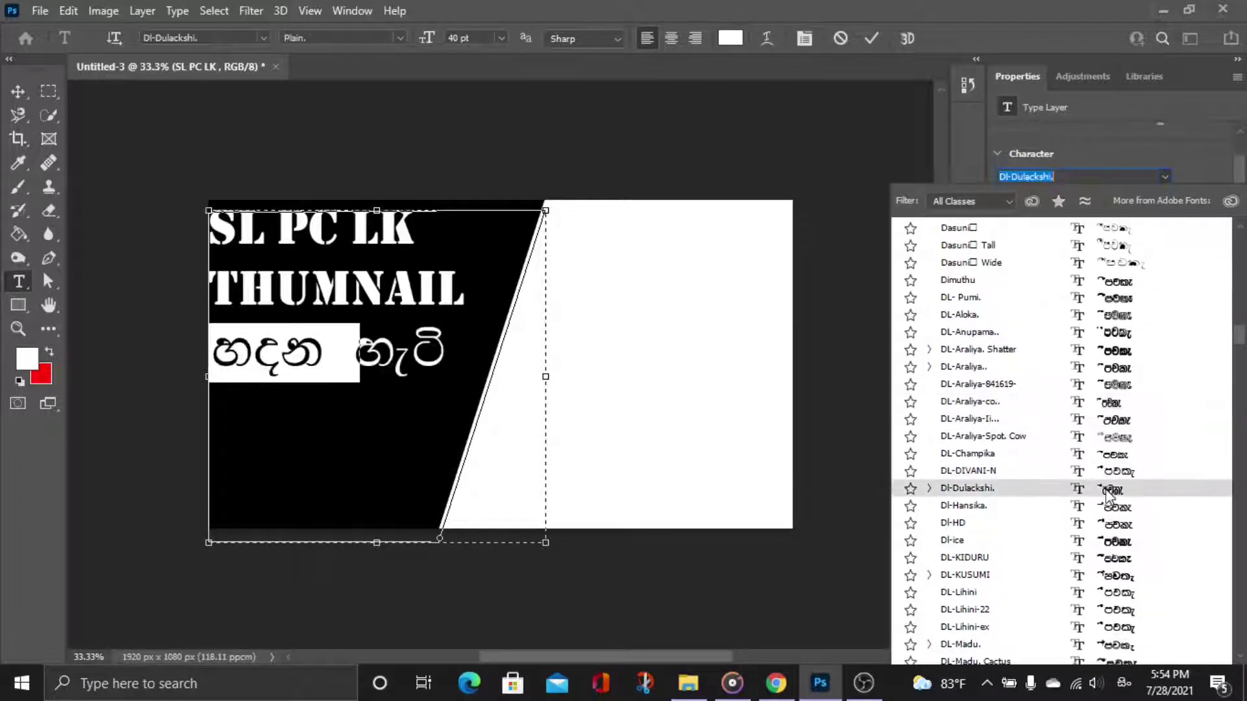
left_click(1108, 490)
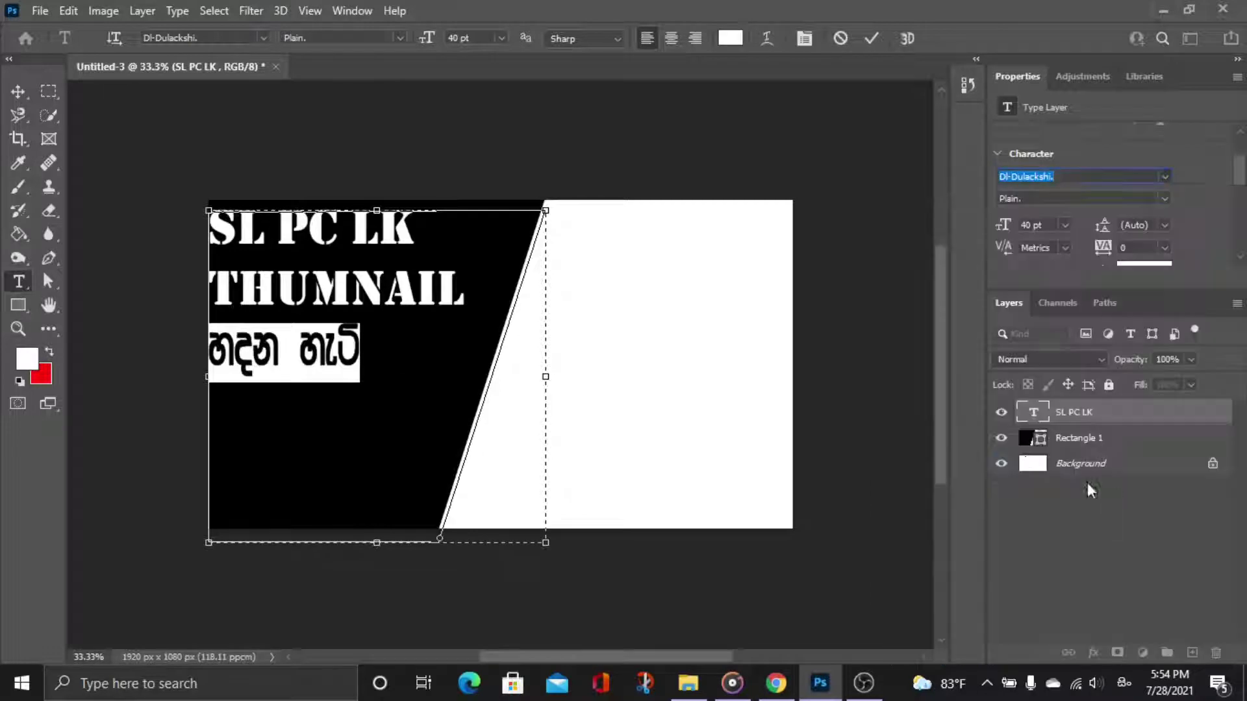
left_click(1066, 225)
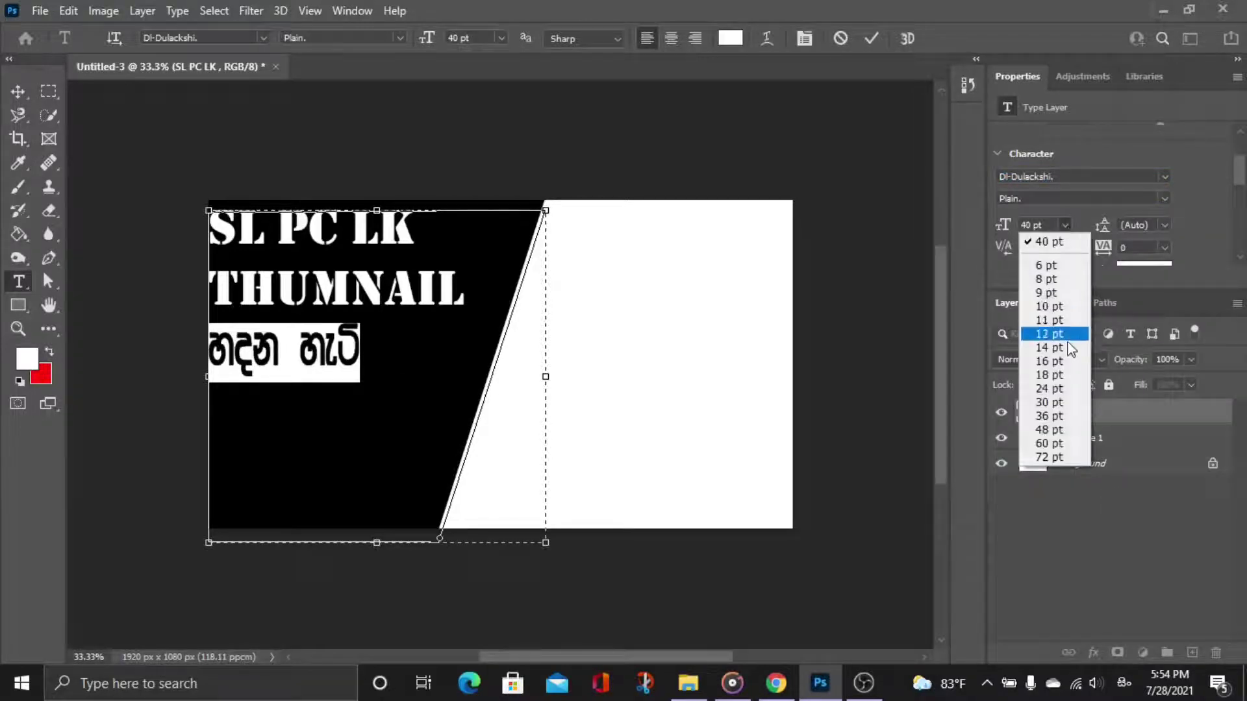
left_click(1063, 432)
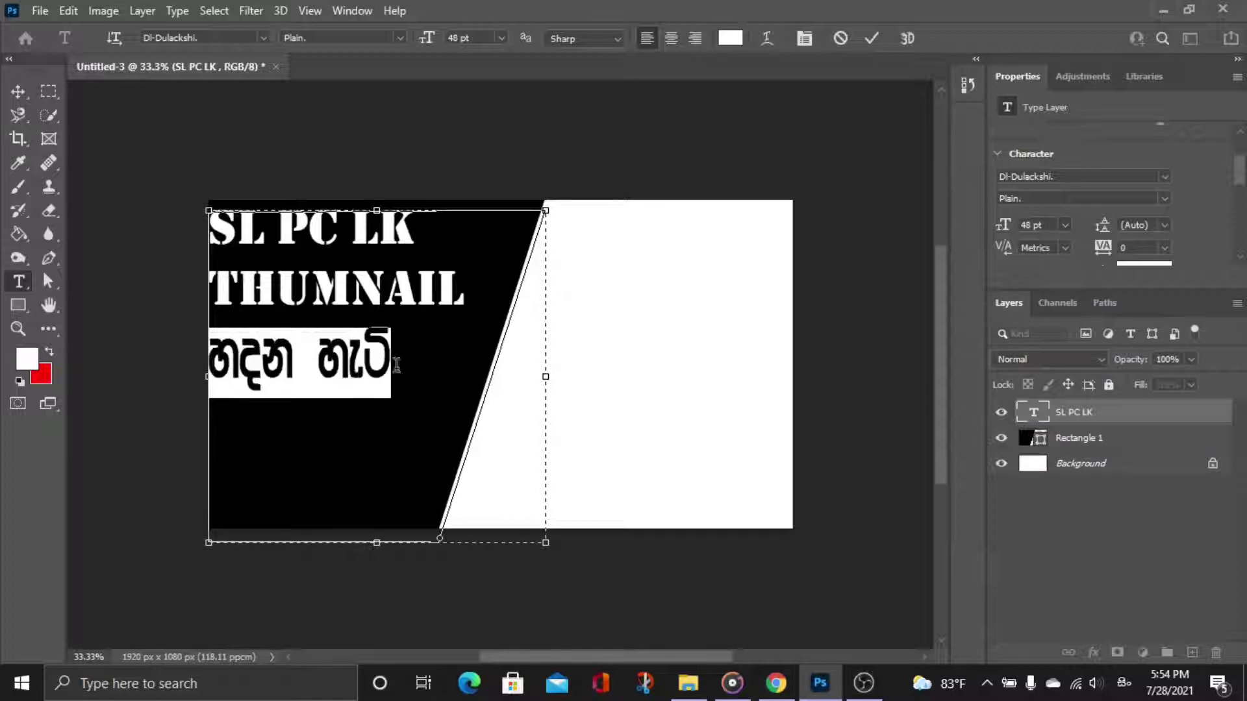
Center-align all three lines of the title text
left_click(424, 359)
left_click_drag(428, 333, 139, 201)
scroll(1047, 159, "down", 3)
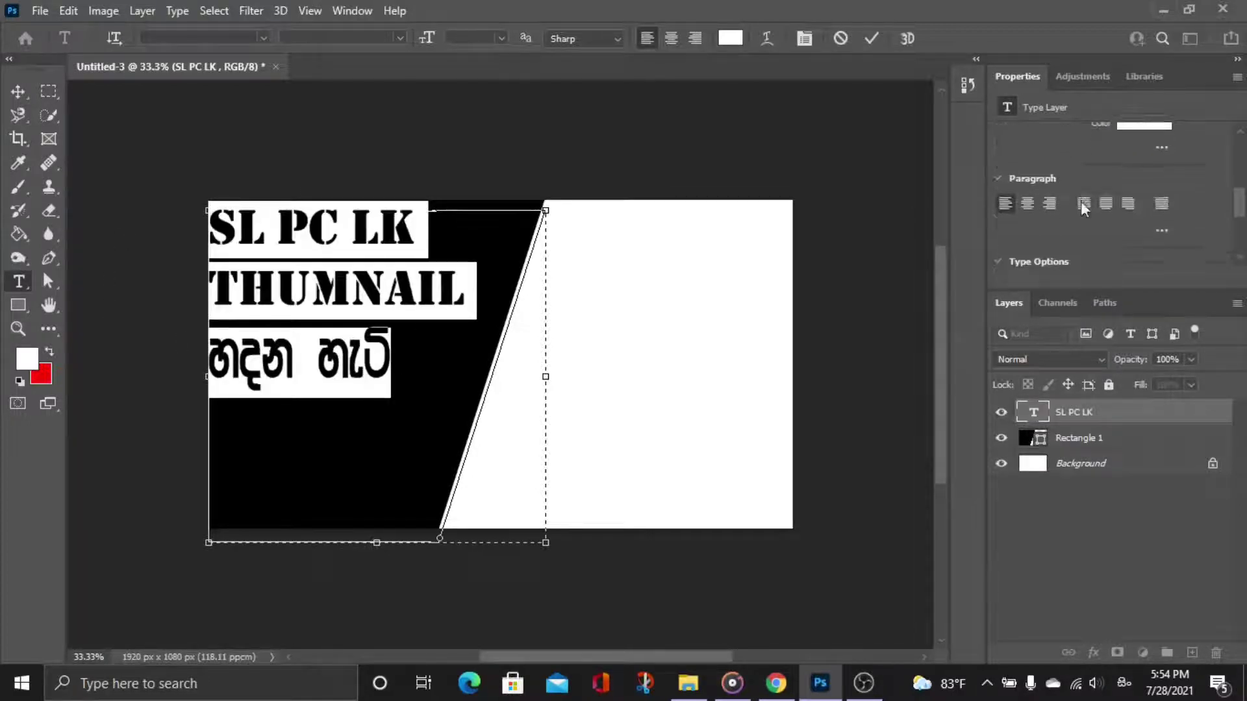
left_click(1034, 147)
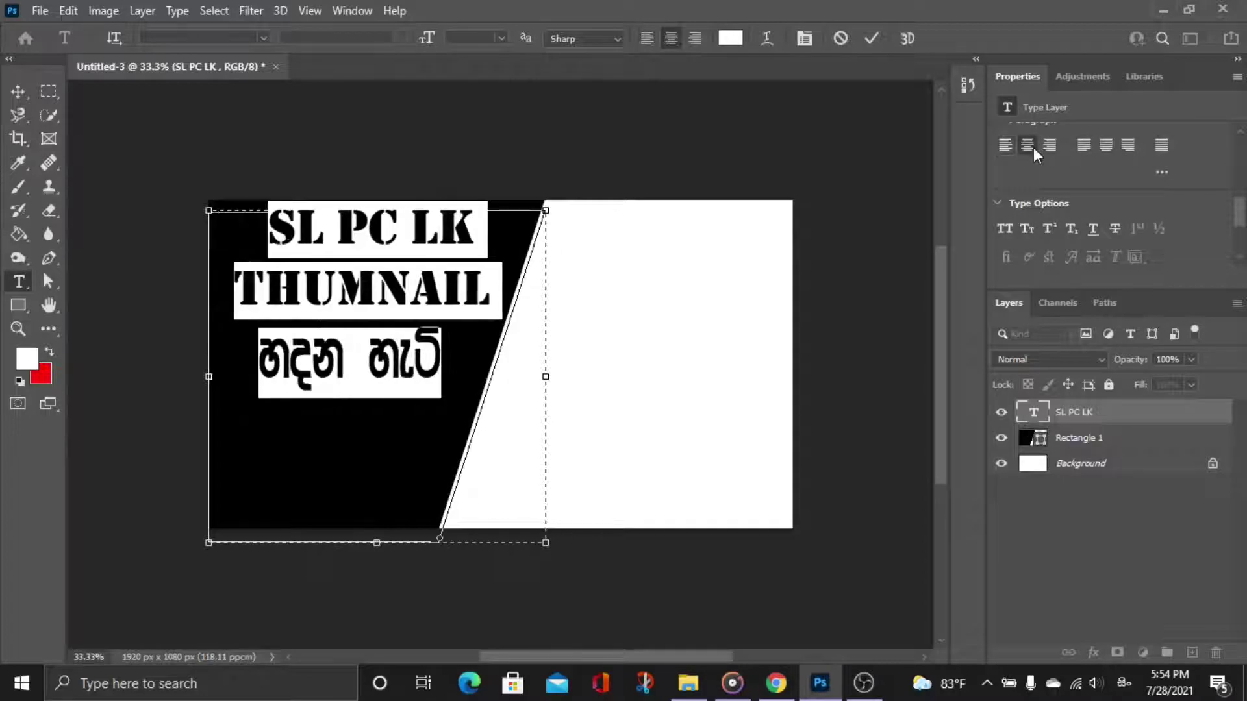
scroll(1086, 186, "down", 2)
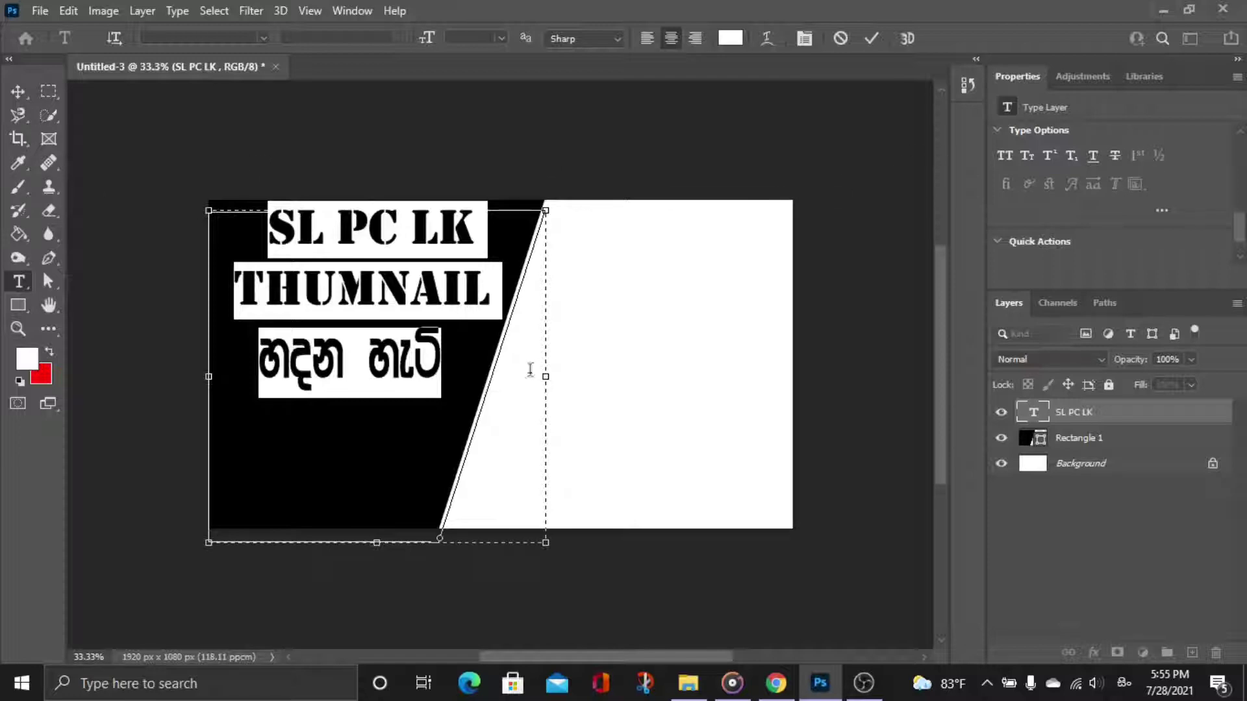
scroll(1194, 197, "up", 5)
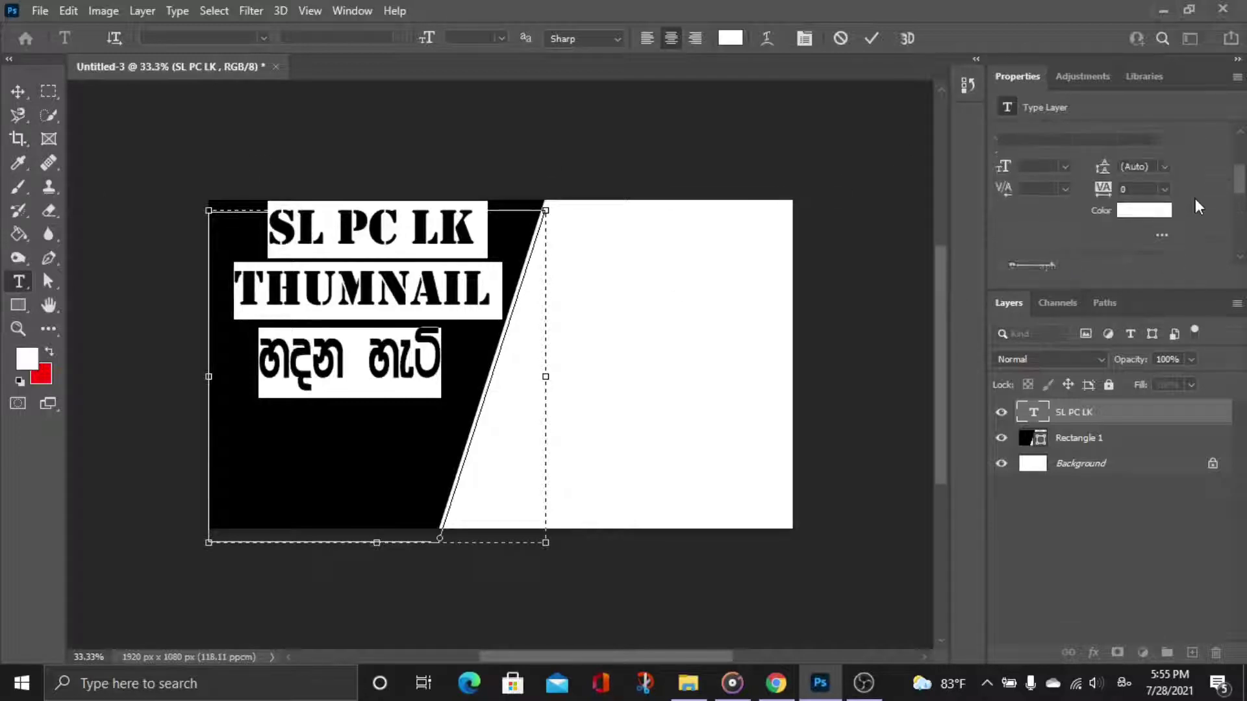
Set the font size of the "SL PC LK" and "THUMNAIL" lines to 48 pt
left_click(494, 221)
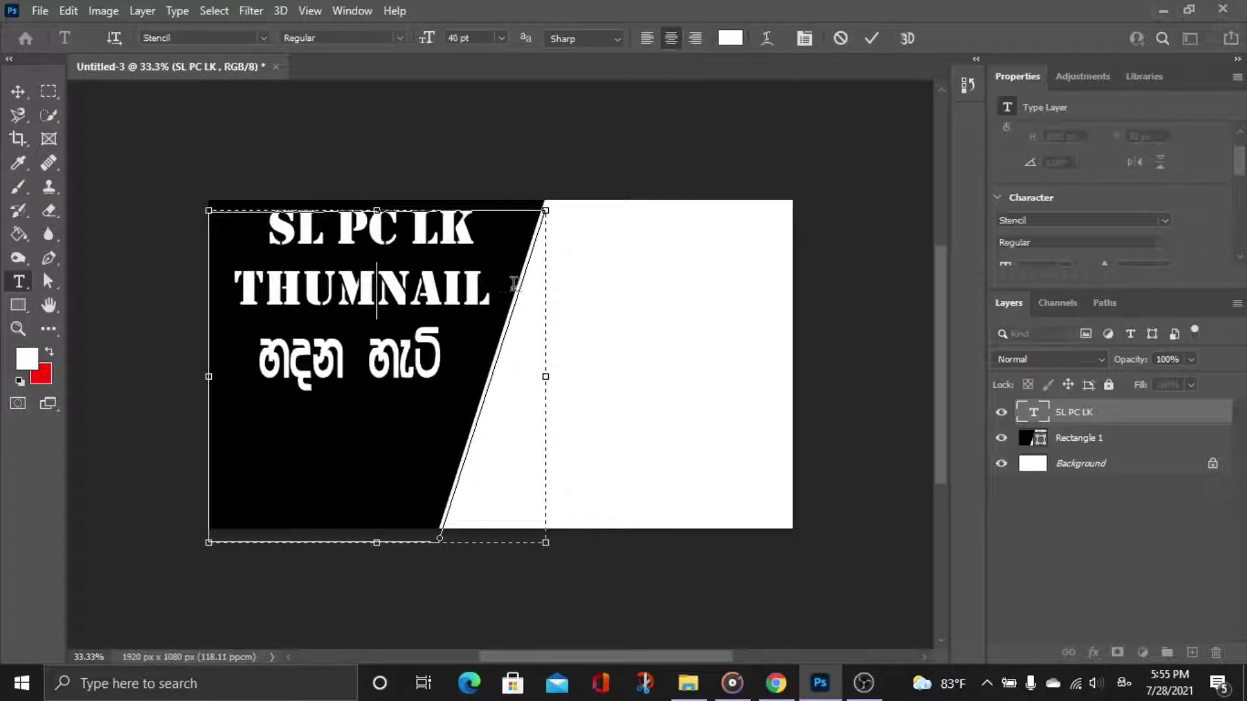
left_click_drag(500, 289, 303, 289)
left_click_drag(158, 266, 231, 202)
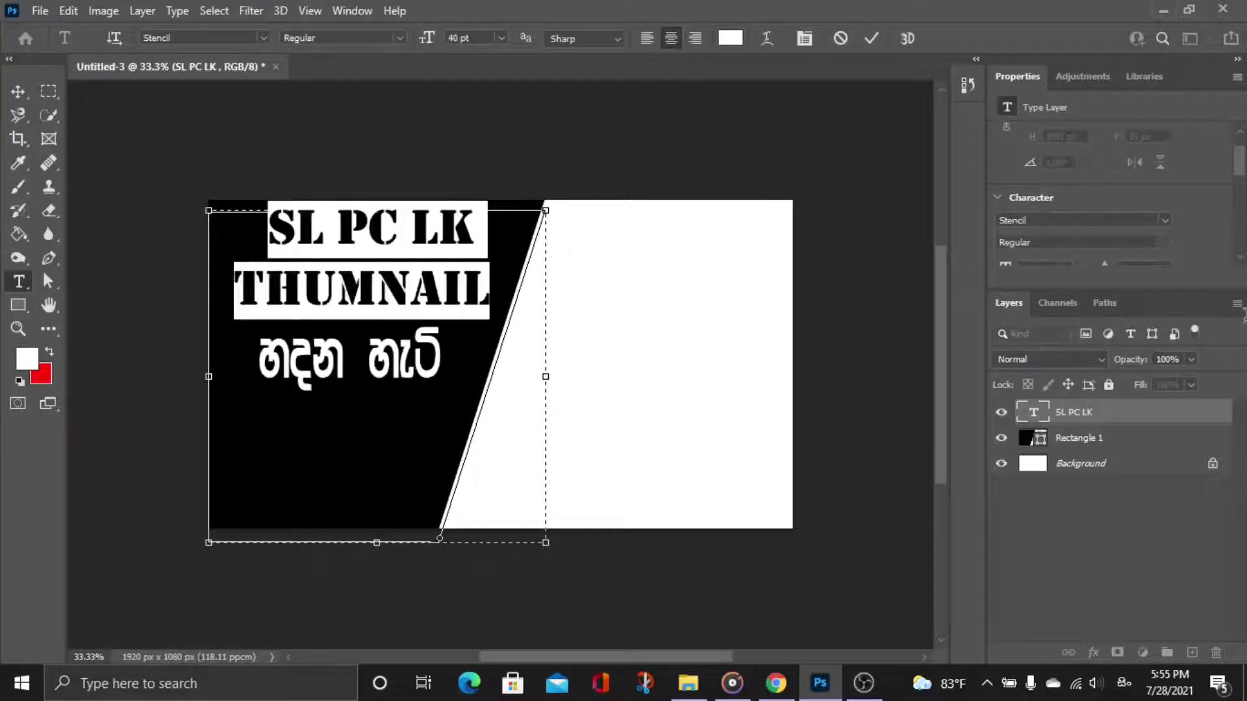
scroll(1102, 195, "down", 2)
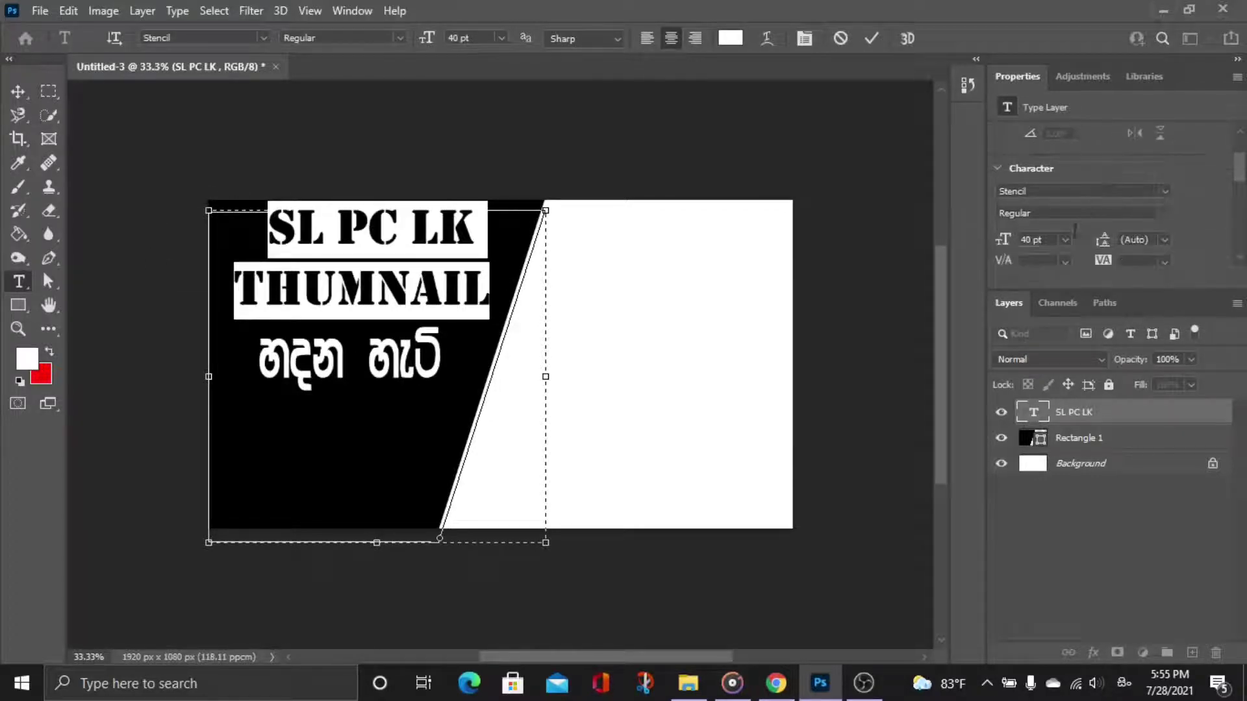
left_click(1064, 242)
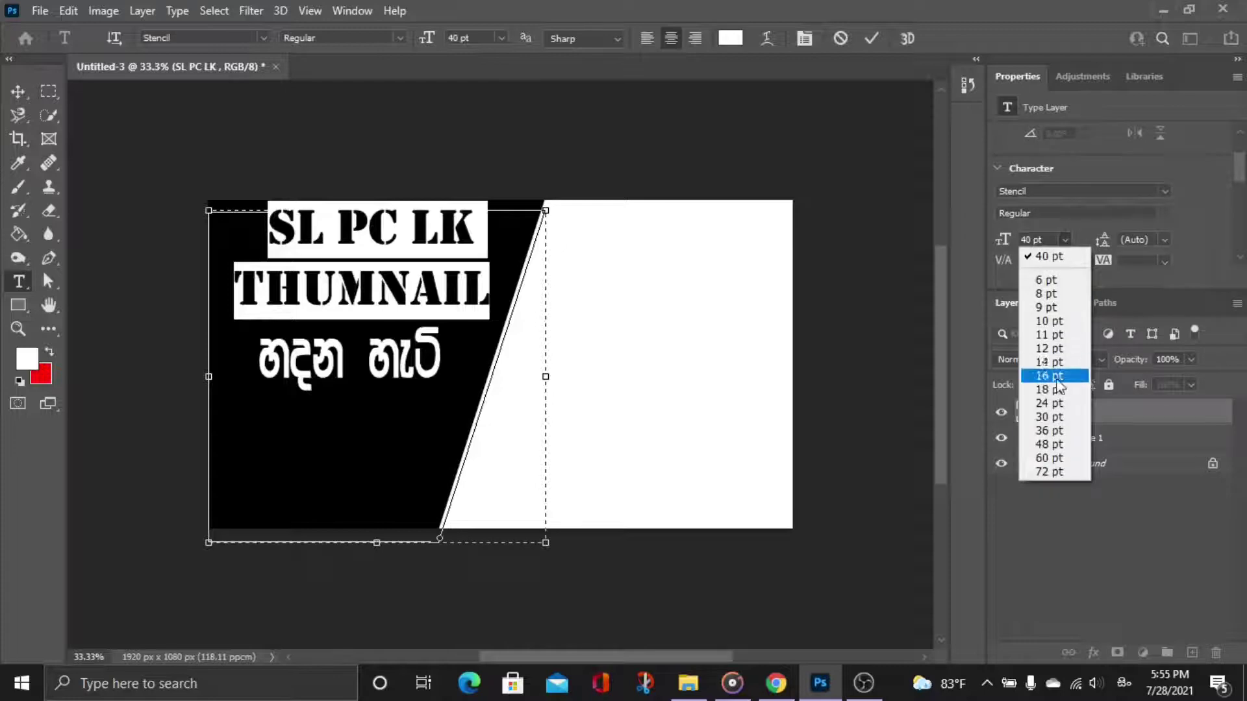
left_click(1052, 446)
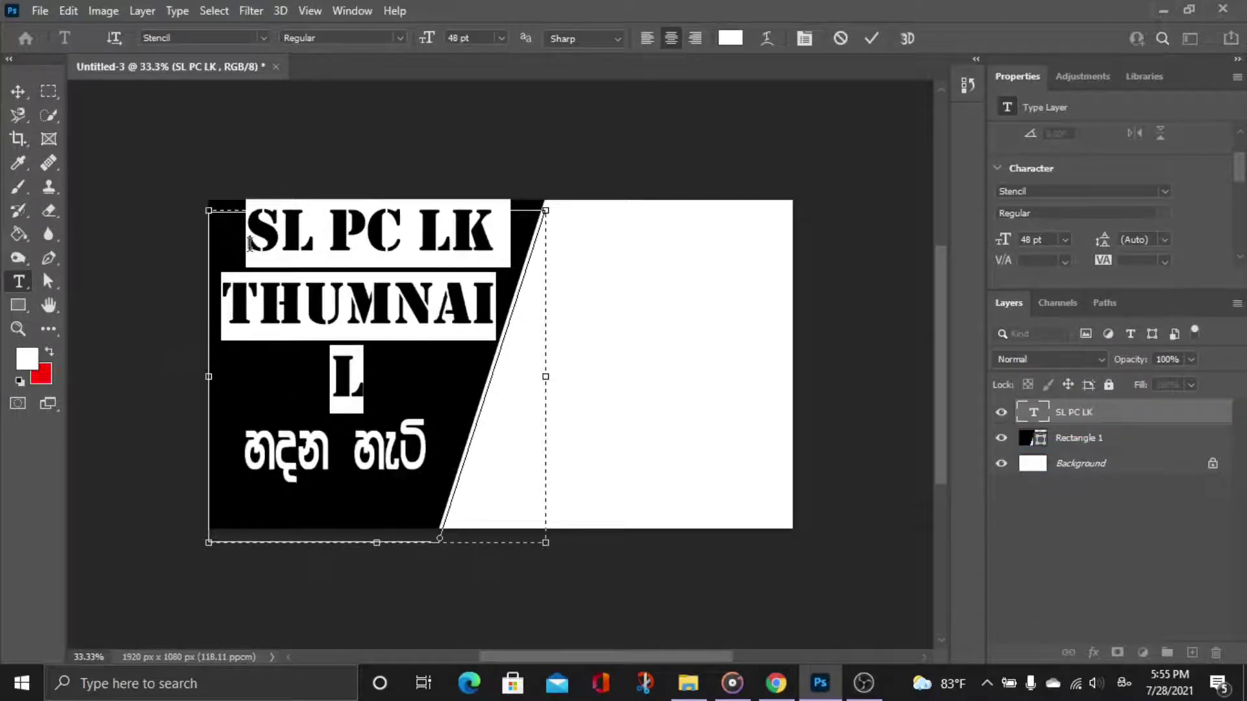
Left-align the whole title and widen its text box slightly so that "THUMNAIL" fits on one line
left_click(250, 244)
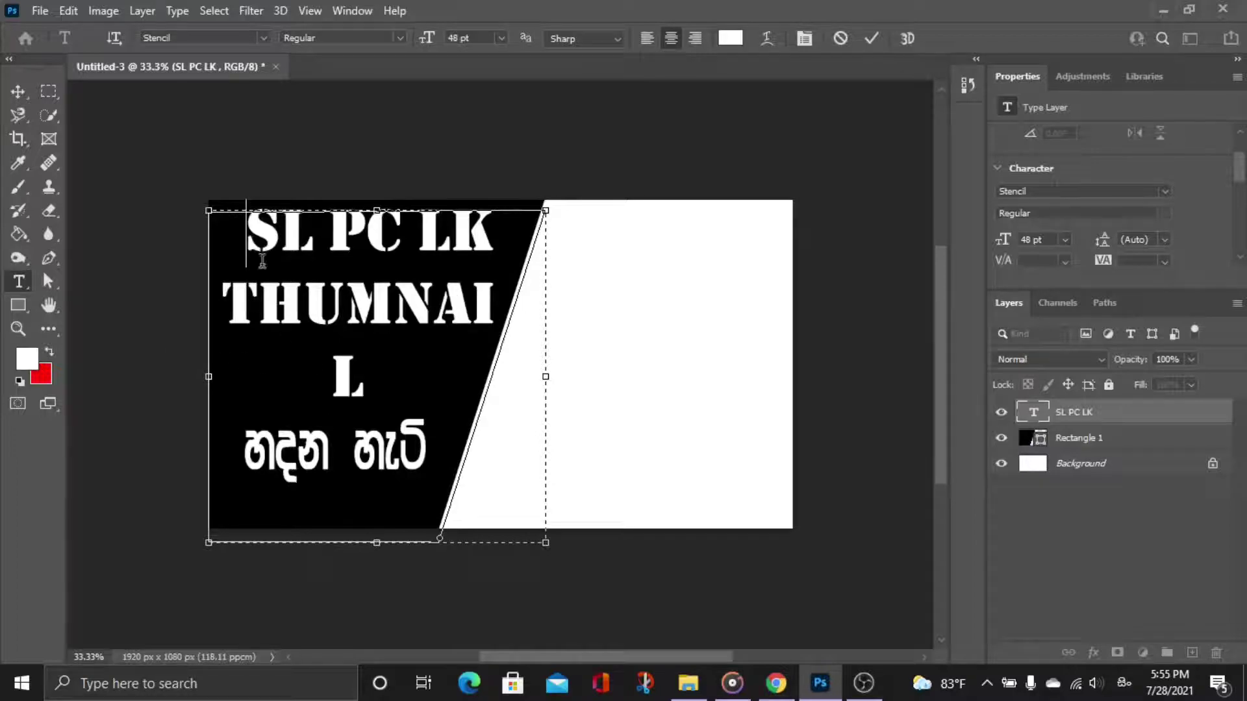
key("ctrl+a")
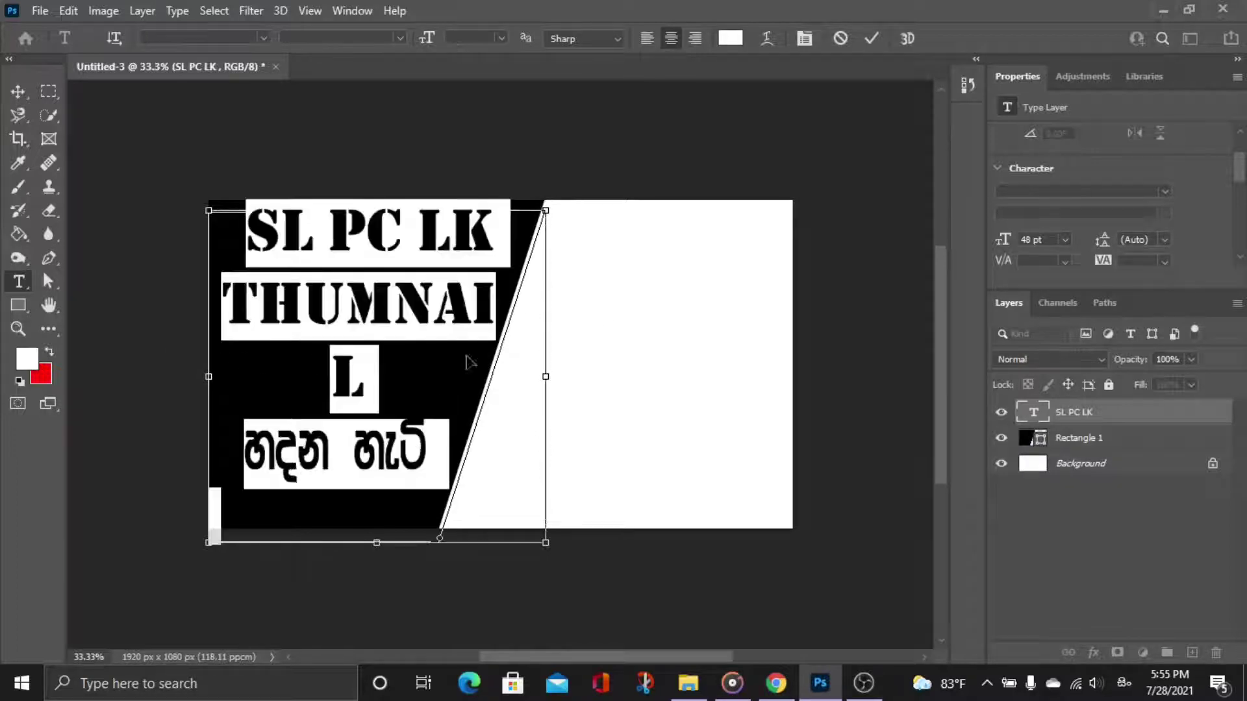
scroll(1060, 229, "down", 3)
scroll(1060, 228, "down", 2)
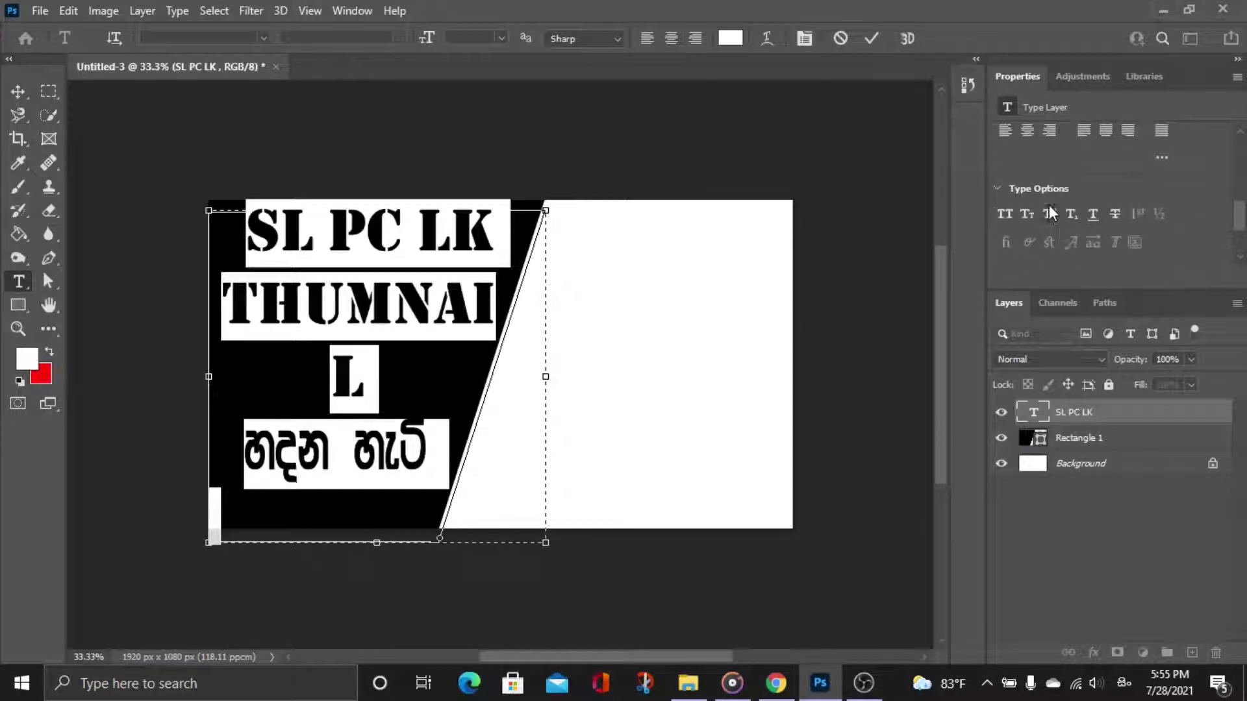
left_click(1006, 163)
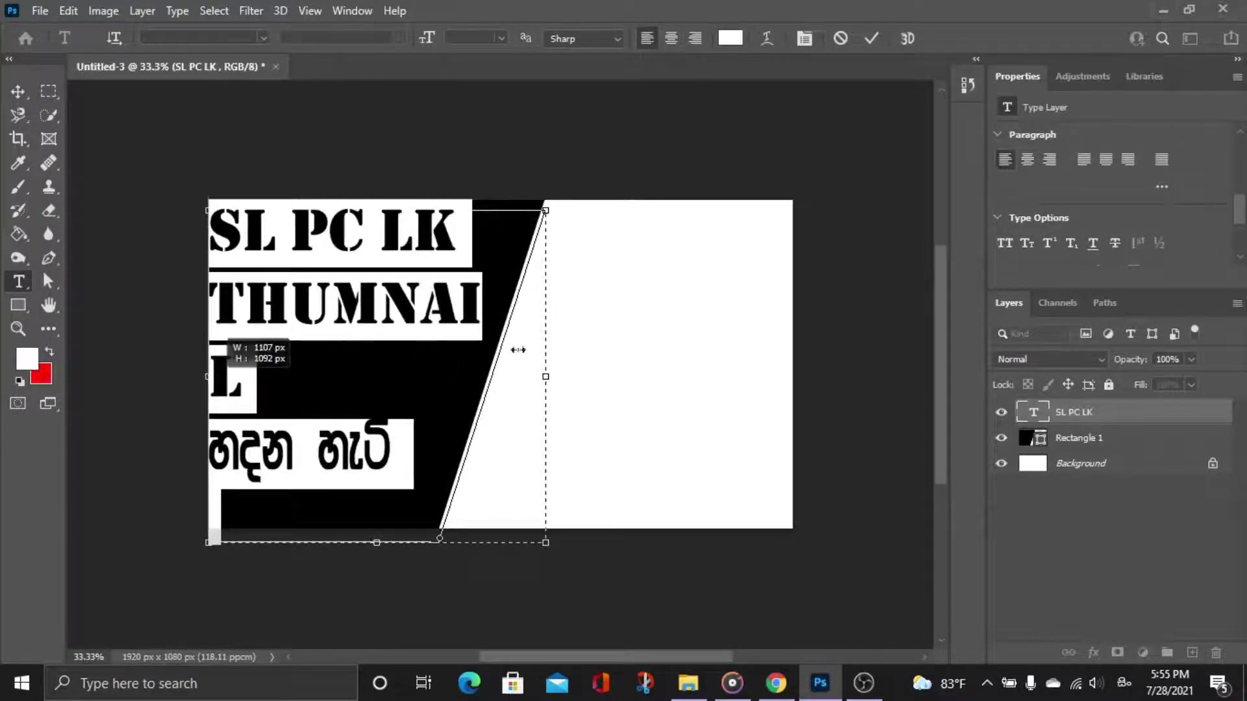
left_click_drag(547, 379, 559, 379)
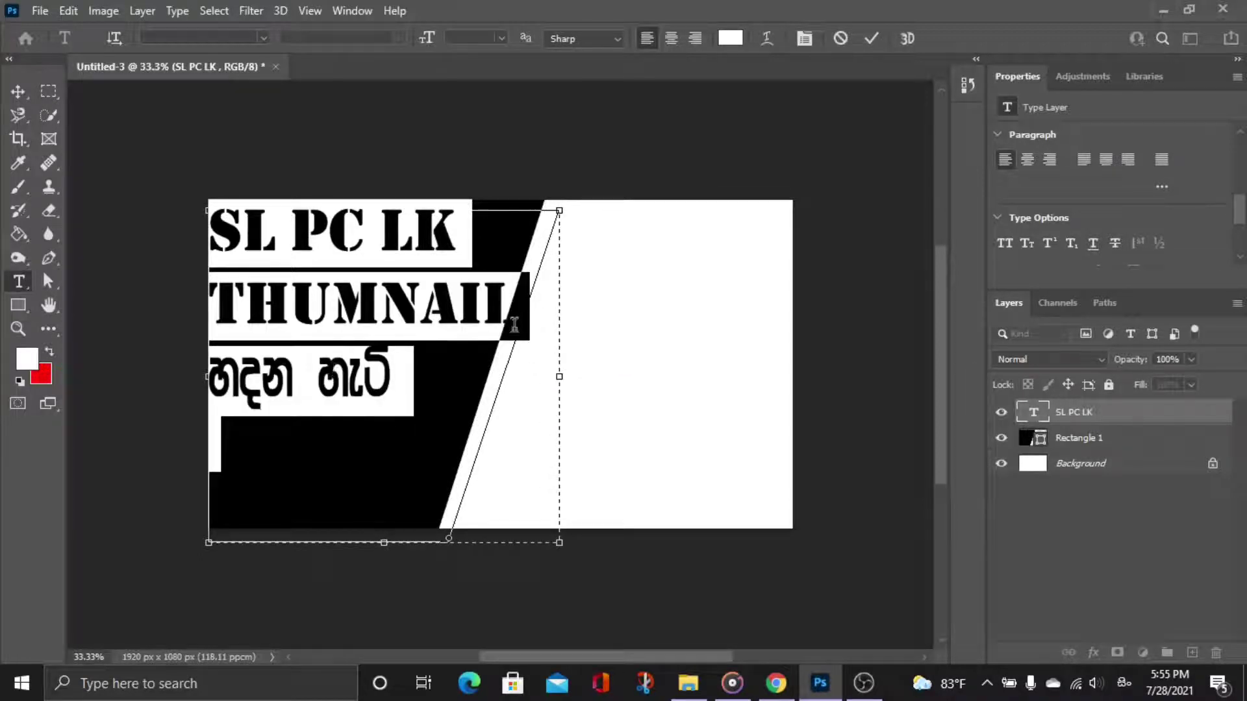
left_click_drag(512, 320, 192, 250)
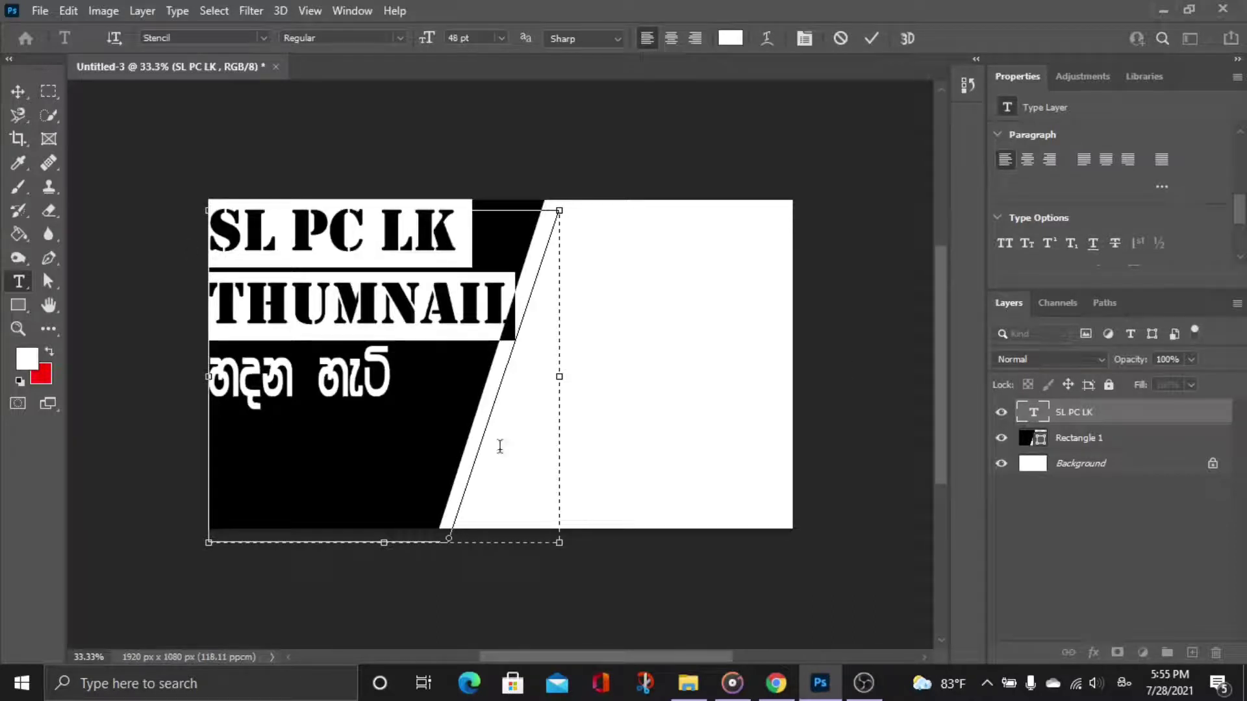
Move the black panel's two right-hand corner points outward, making it about 1143 px wide so that it backs the whole "THUMNAIL" line
left_click(1114, 439)
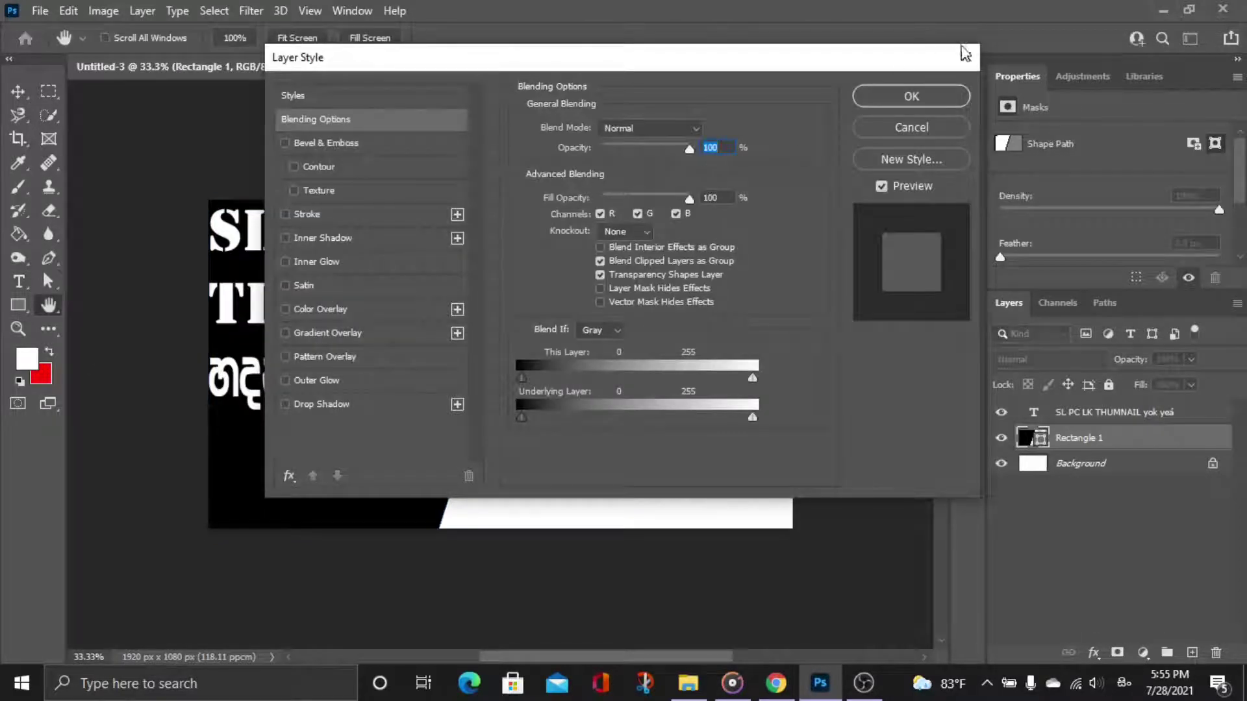
left_click(963, 51)
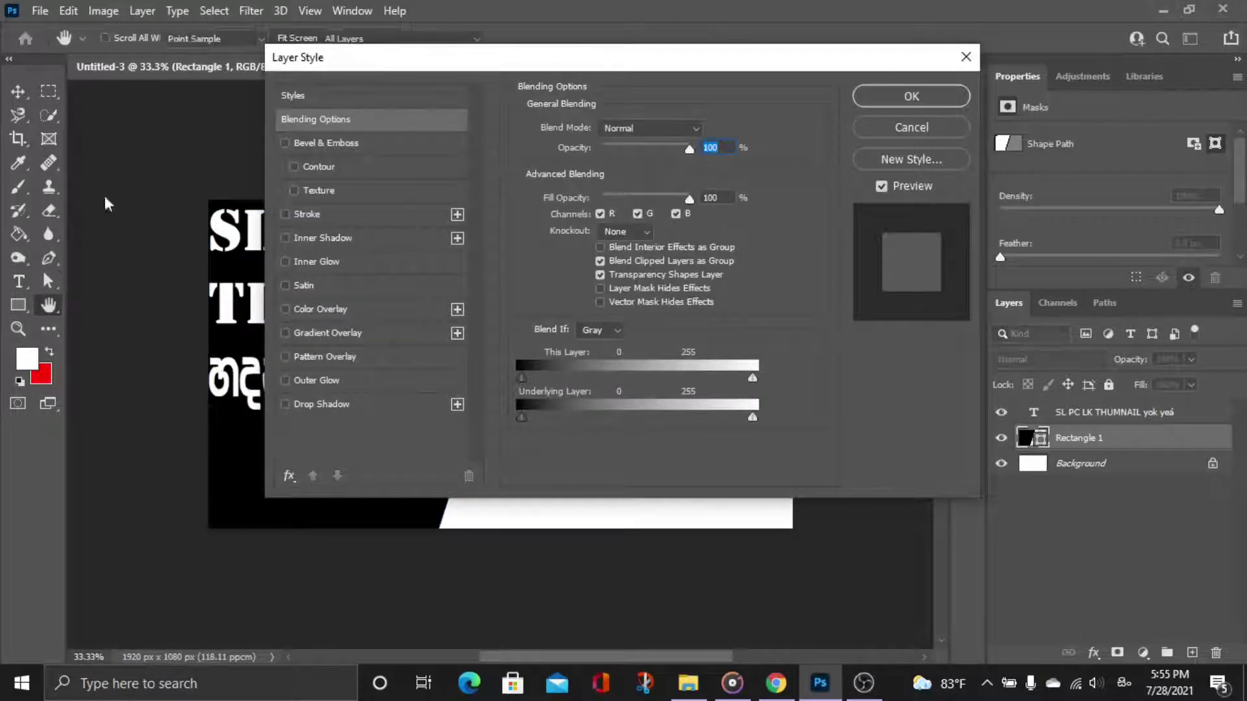
left_click(41, 282)
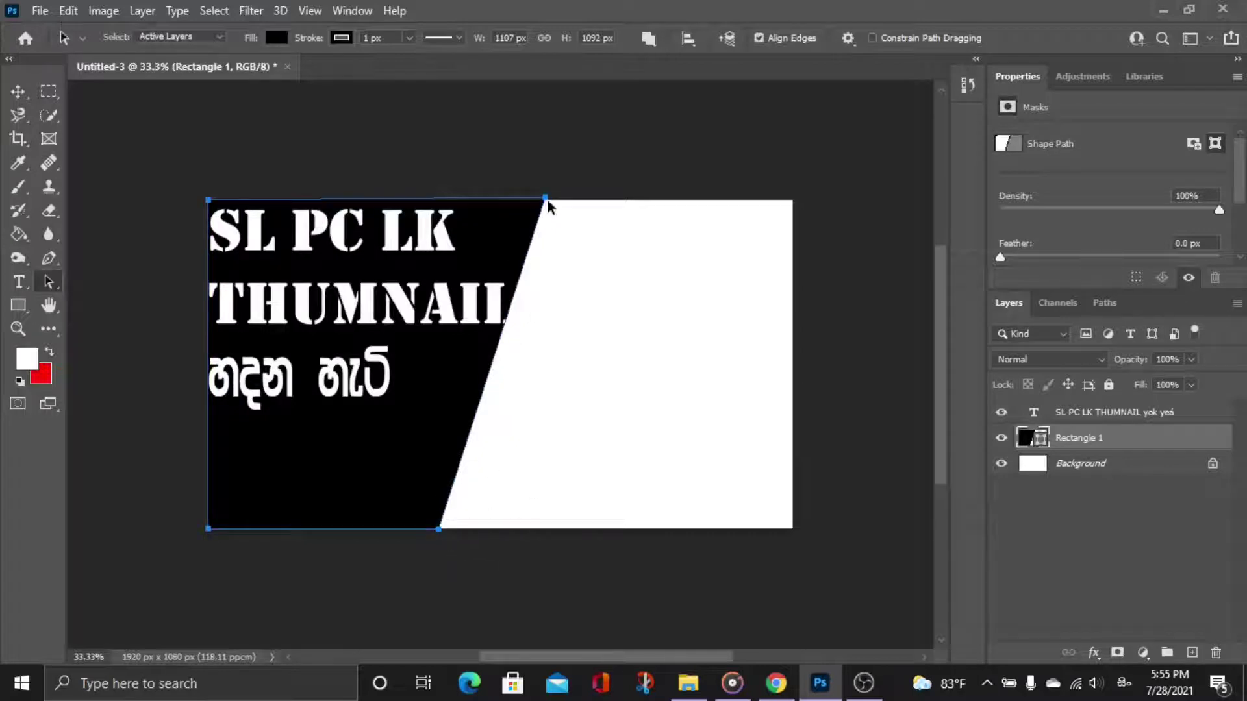
left_click_drag(557, 205, 557, 204)
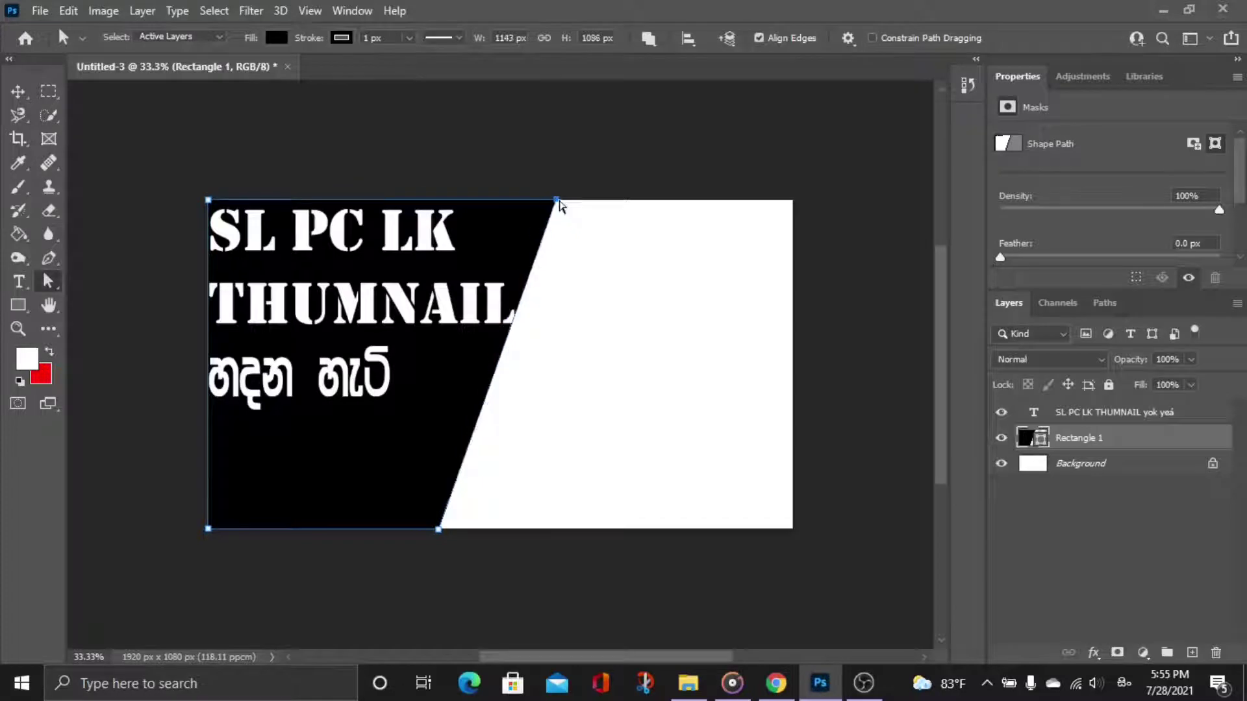
left_click_drag(440, 530, 450, 530)
left_click(440, 530)
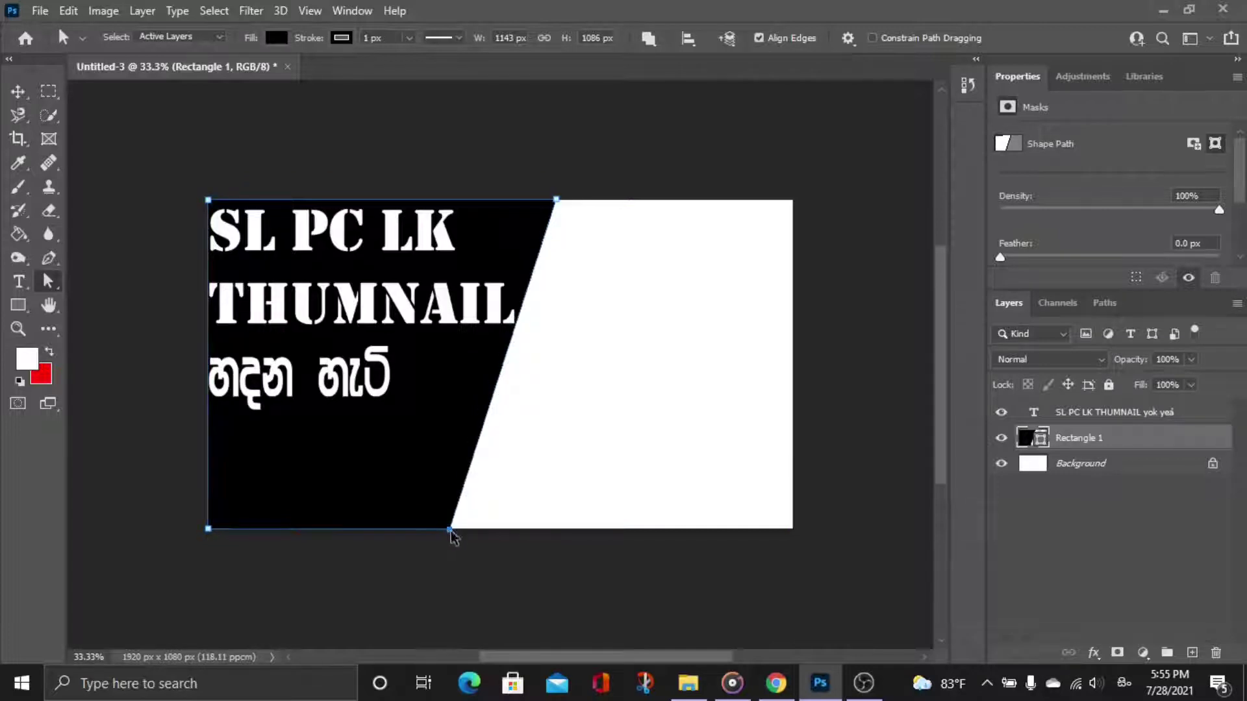
left_click_drag(450, 531, 459, 530)
left_click(445, 569)
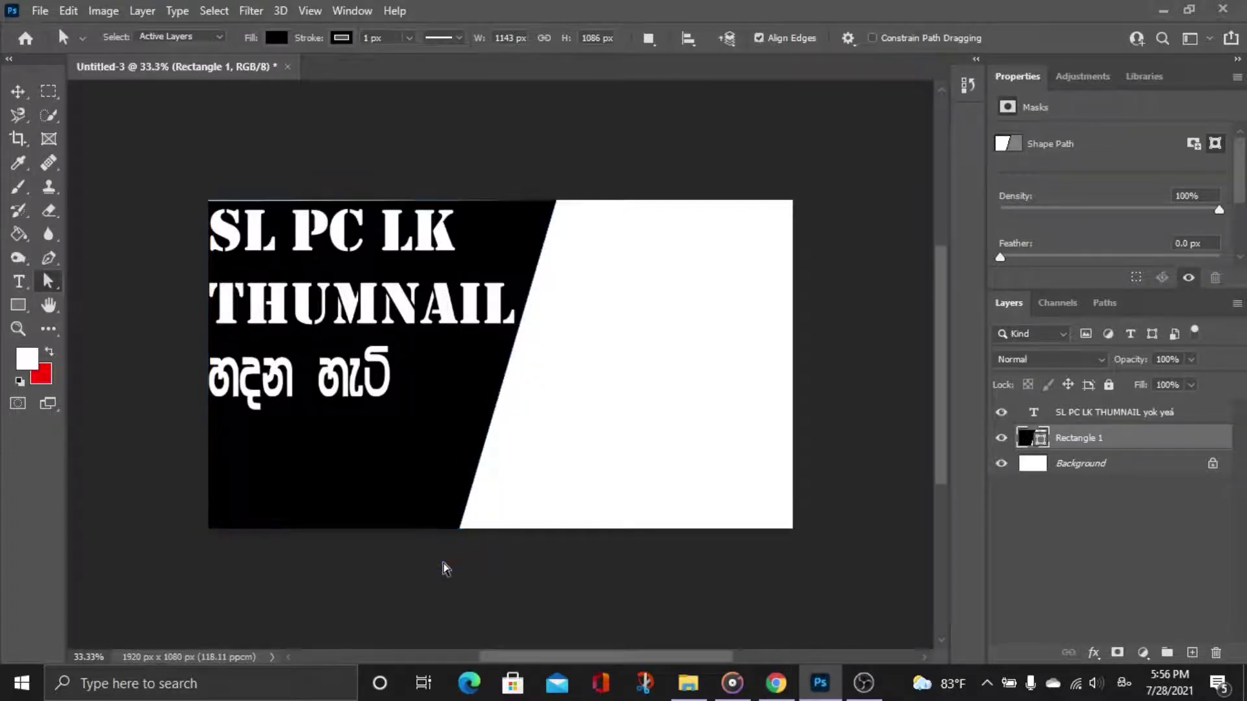
Extend the black panel's upper-left corner point slightly beyond the canvas corner, bringing the shape to about 1155 × 1098 px
left_click(522, 261)
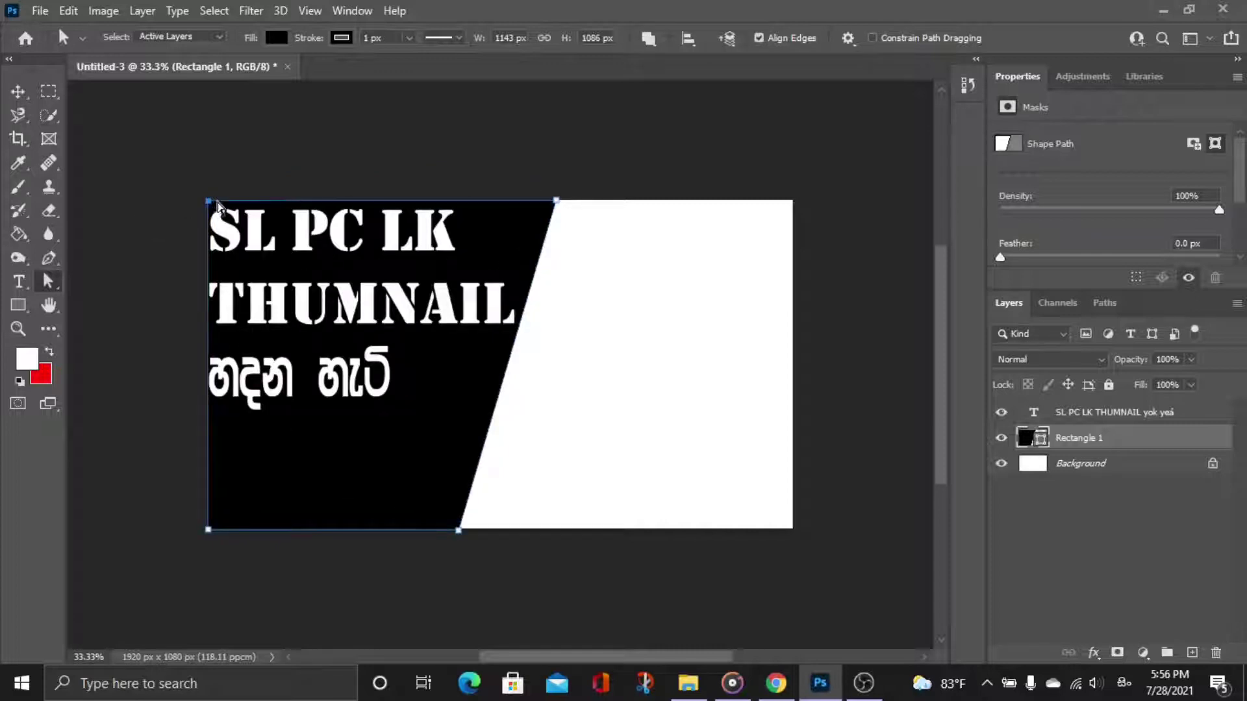
mouse_move(208, 202)
left_mouse_down()
mouse_move(221, 156)
mouse_move(209, 203)
left_mouse_up()
left_click_drag(208, 200, 211, 200)
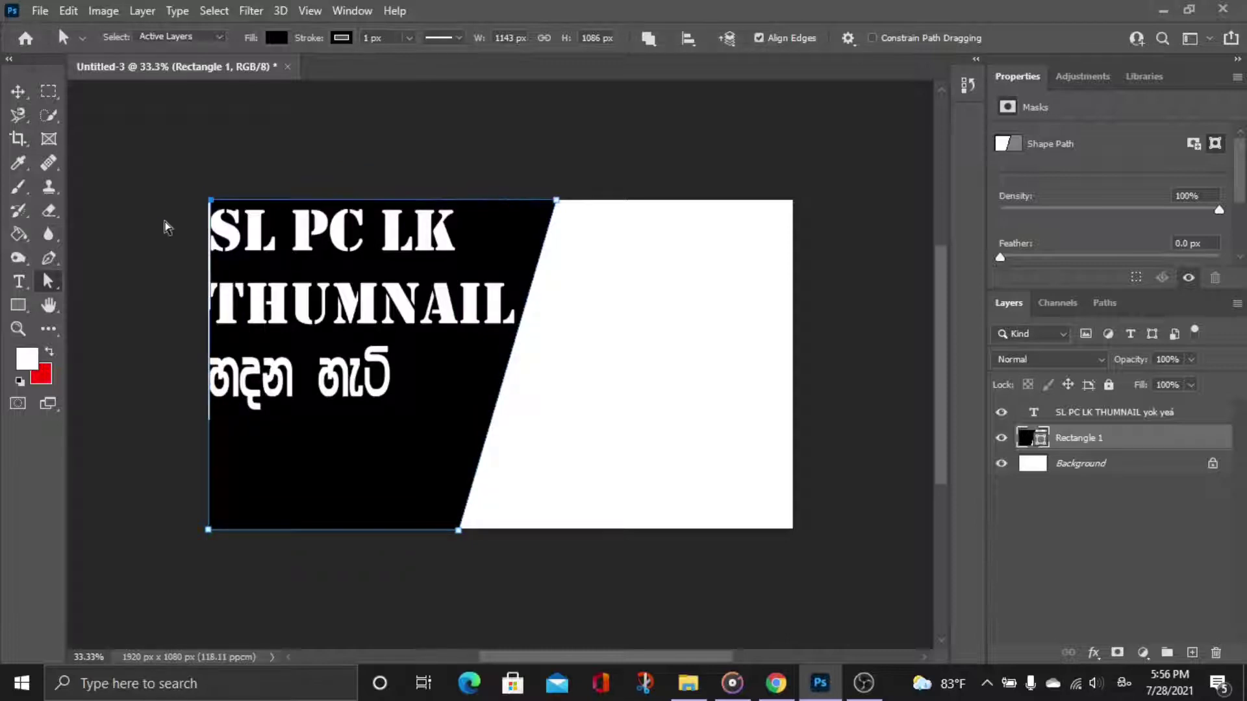
left_click(179, 233)
left_click(249, 272)
left_click_drag(211, 203, 206, 201)
left_click(248, 218)
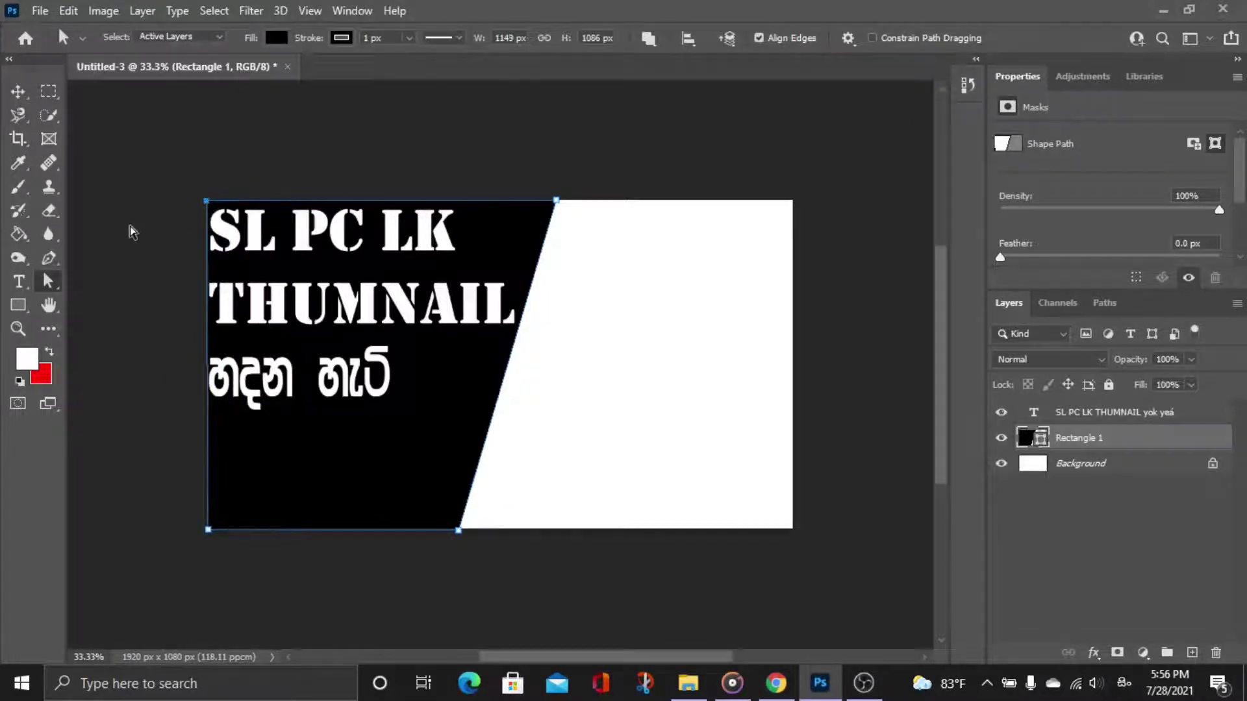
left_click(175, 293)
left_click(375, 278)
left_click(206, 202)
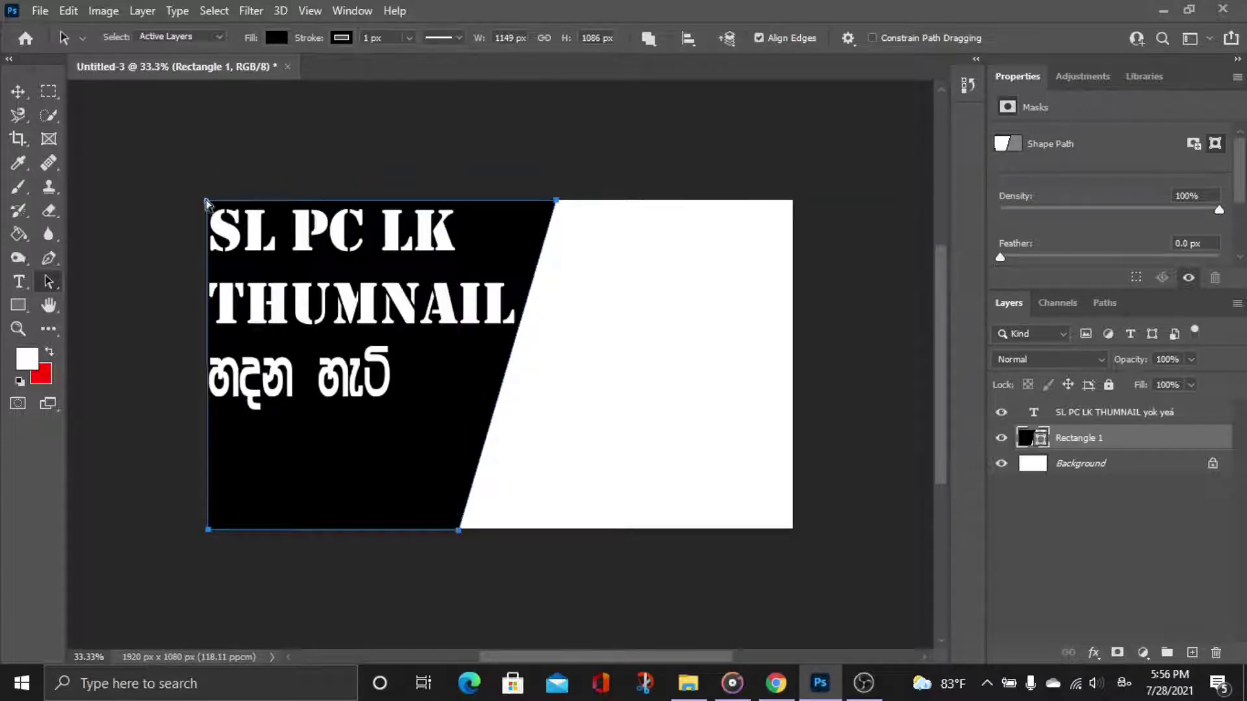
left_click_drag(204, 198, 204, 198)
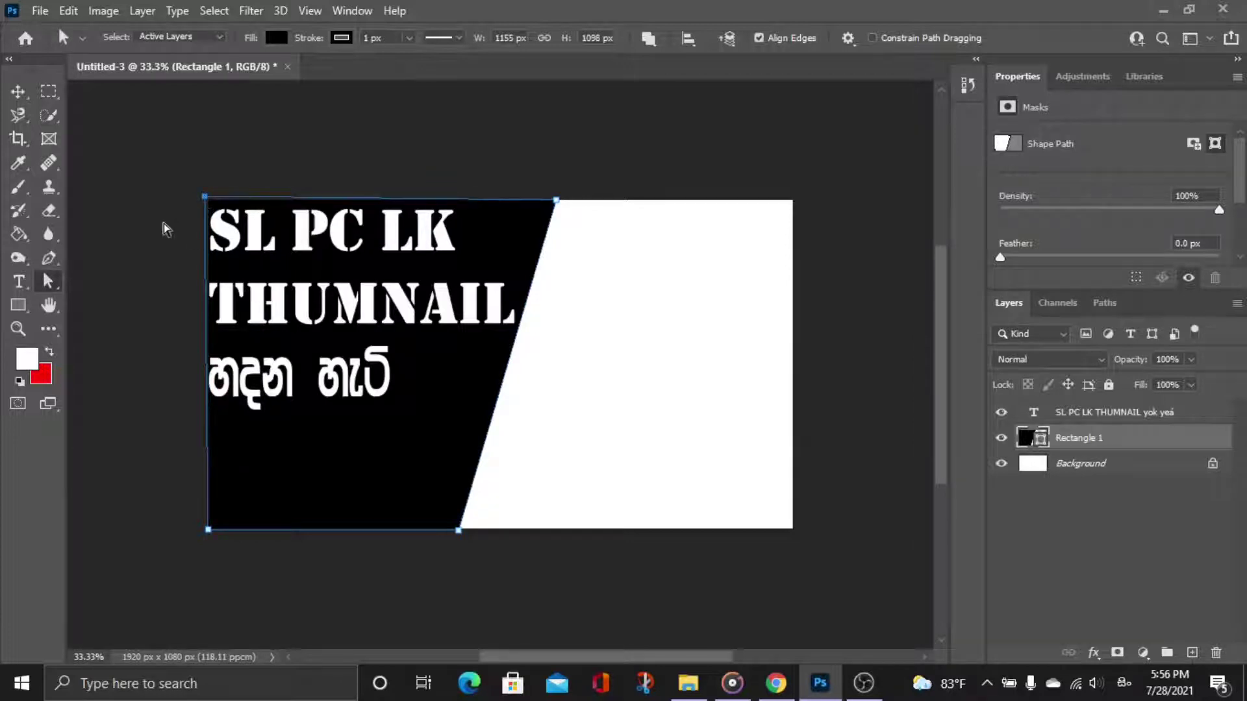
left_click(167, 228)
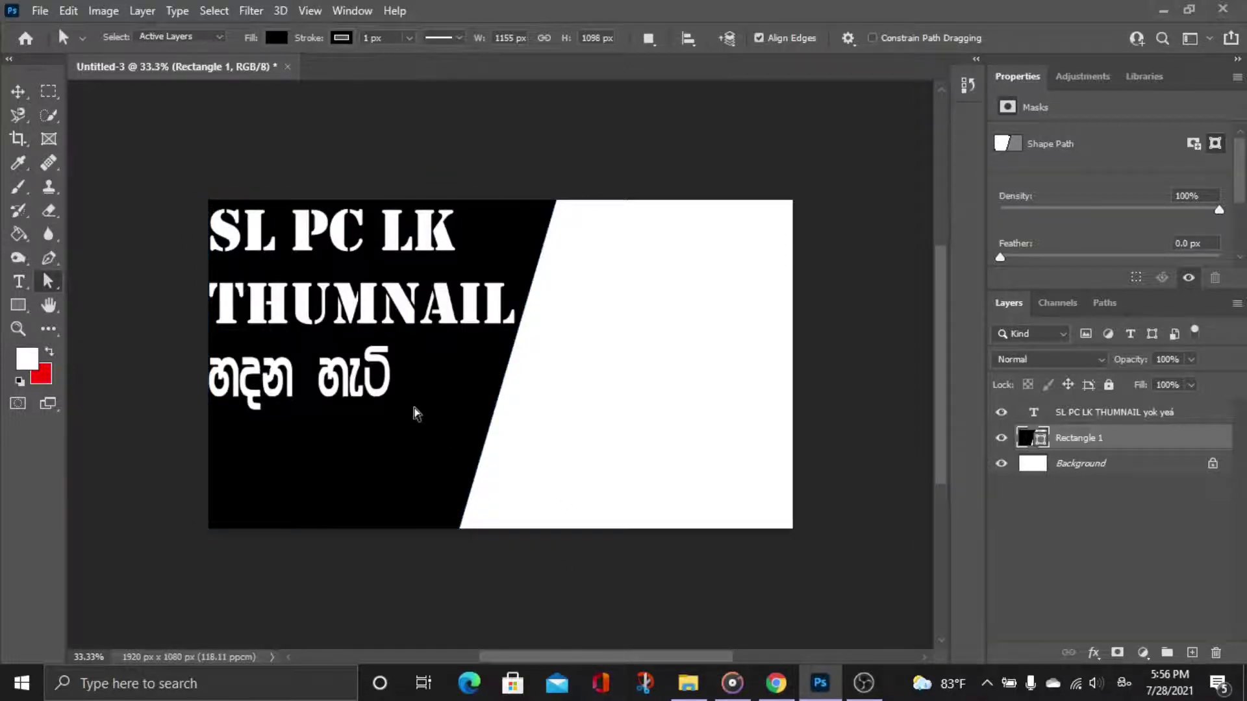
left_click(326, 381)
left_click(325, 406)
left_click(324, 371)
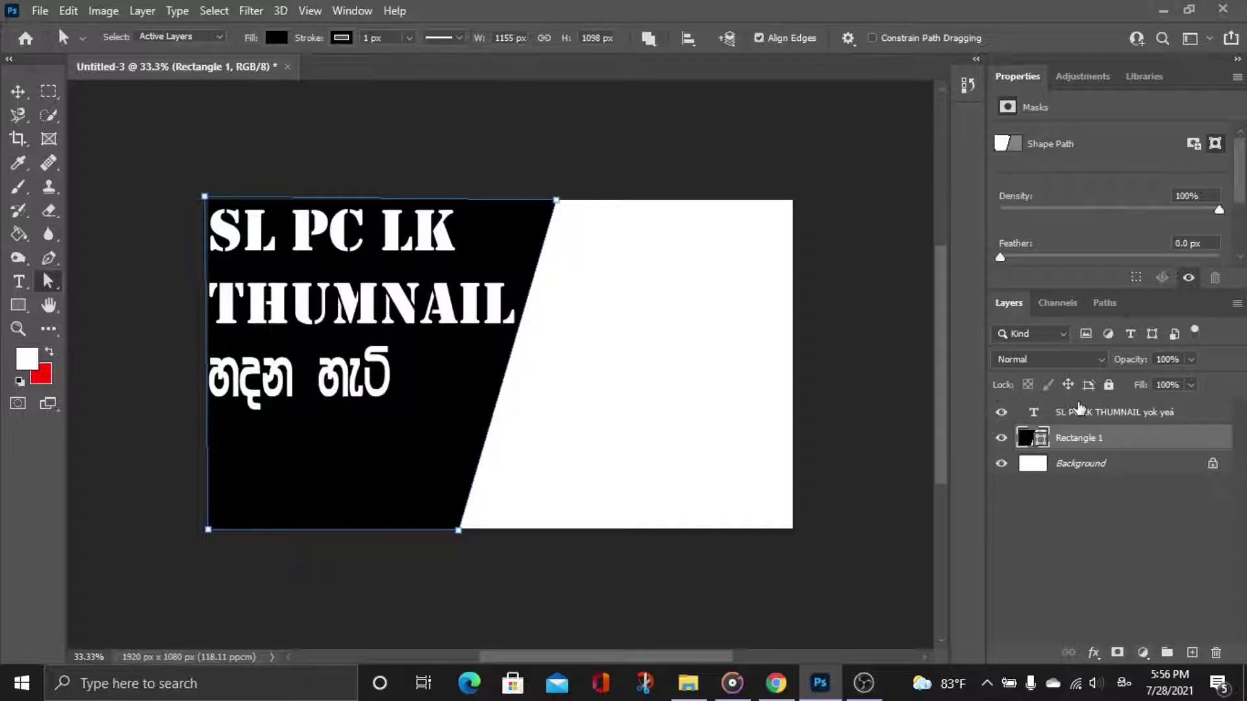
left_click(1041, 419)
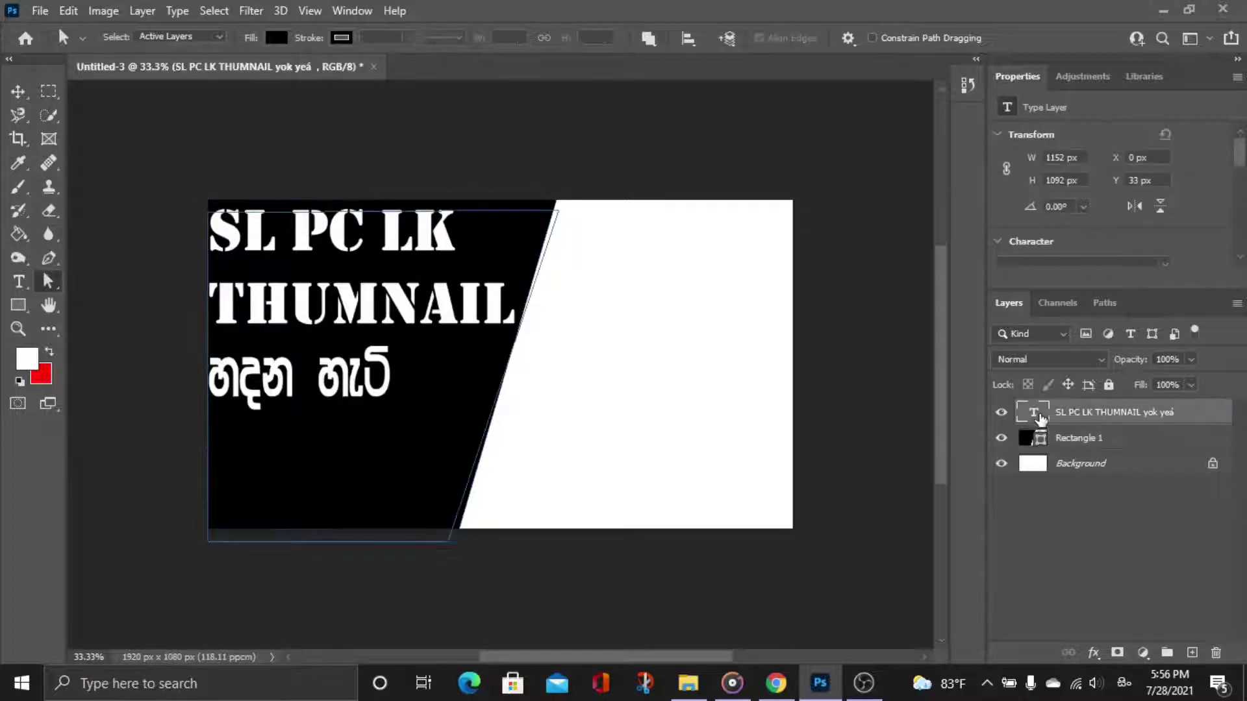
left_click(278, 386)
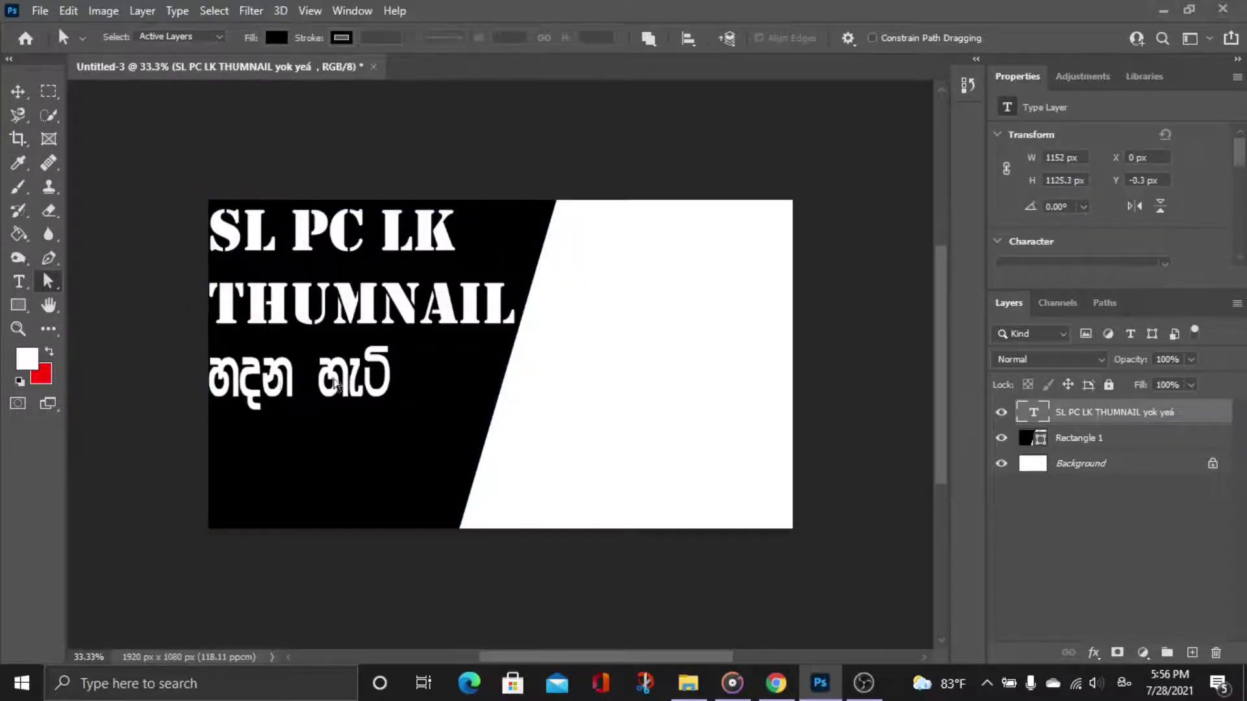
scroll(335, 383, "right", 1)
left_click(327, 378)
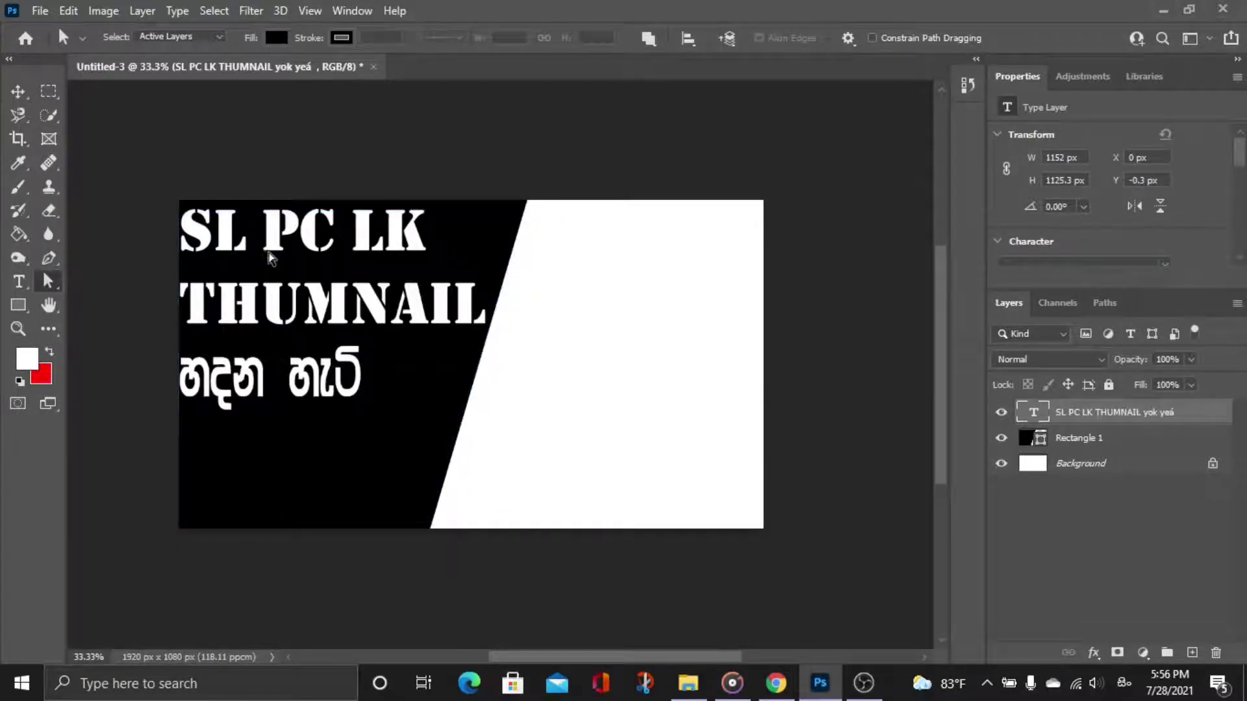
scroll(376, 388, "right", 1)
left_click(375, 387)
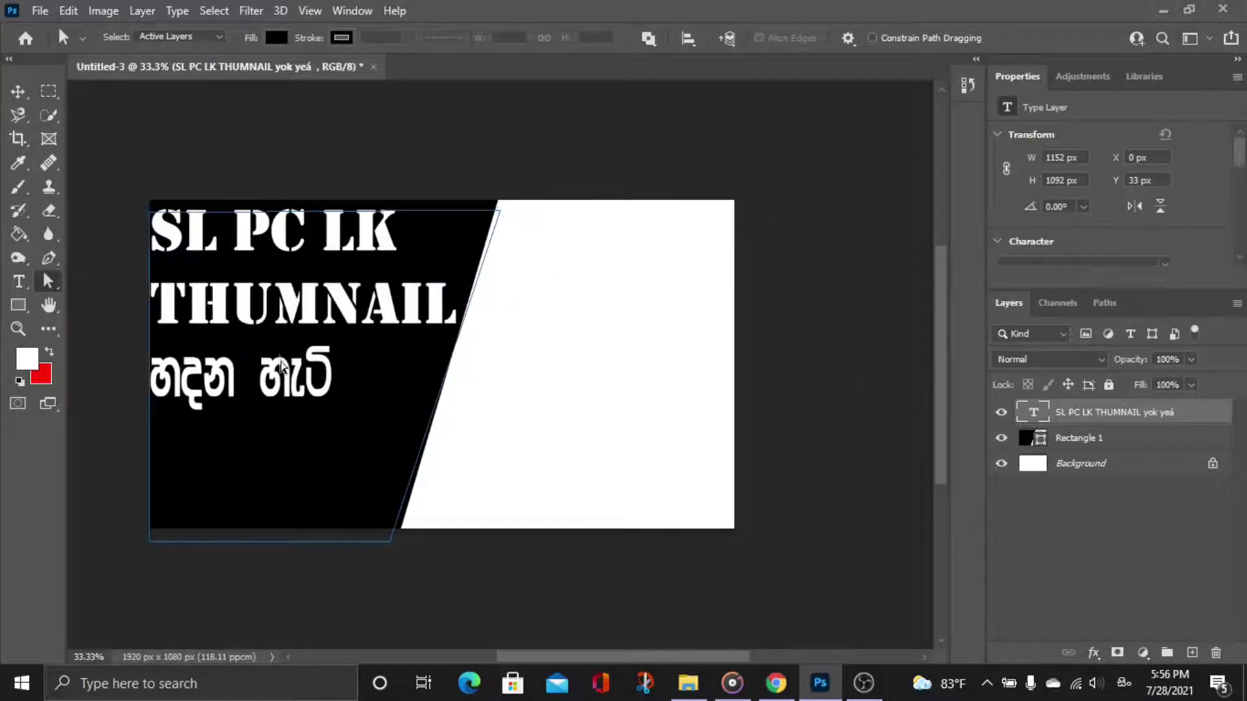
left_click(782, 434)
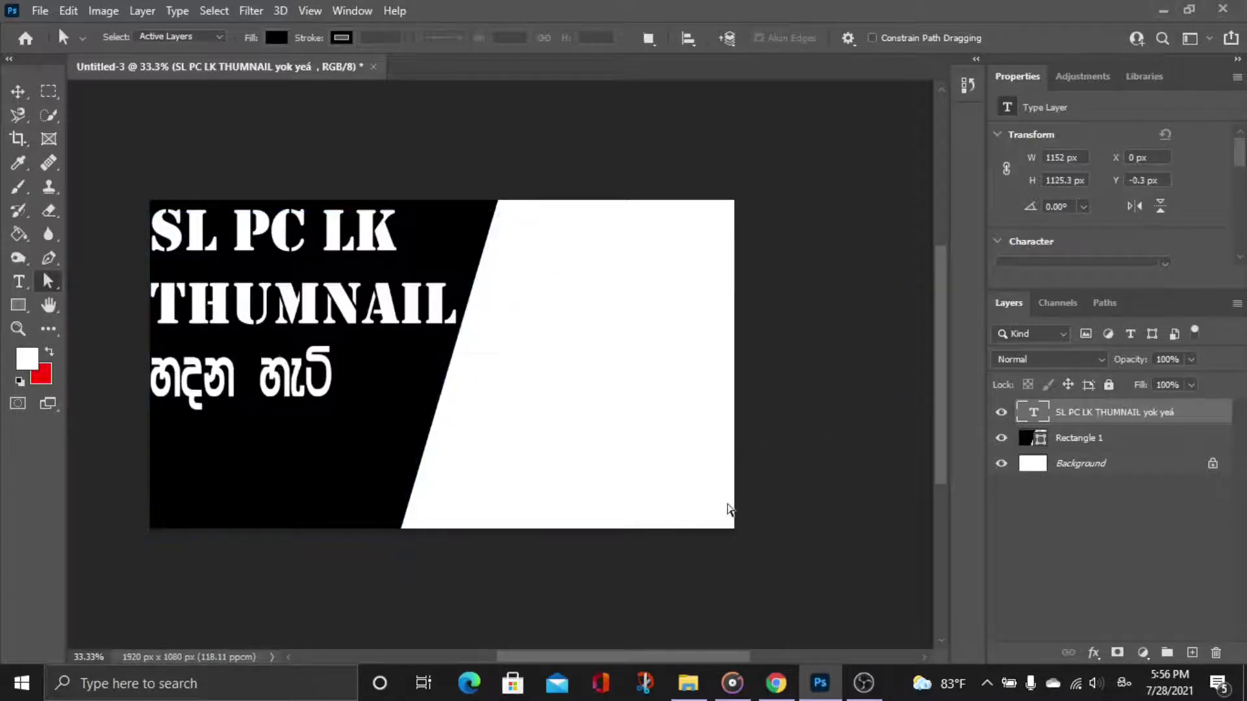
scroll(702, 494, "down", 1)
scroll(637, 446, "up", 3)
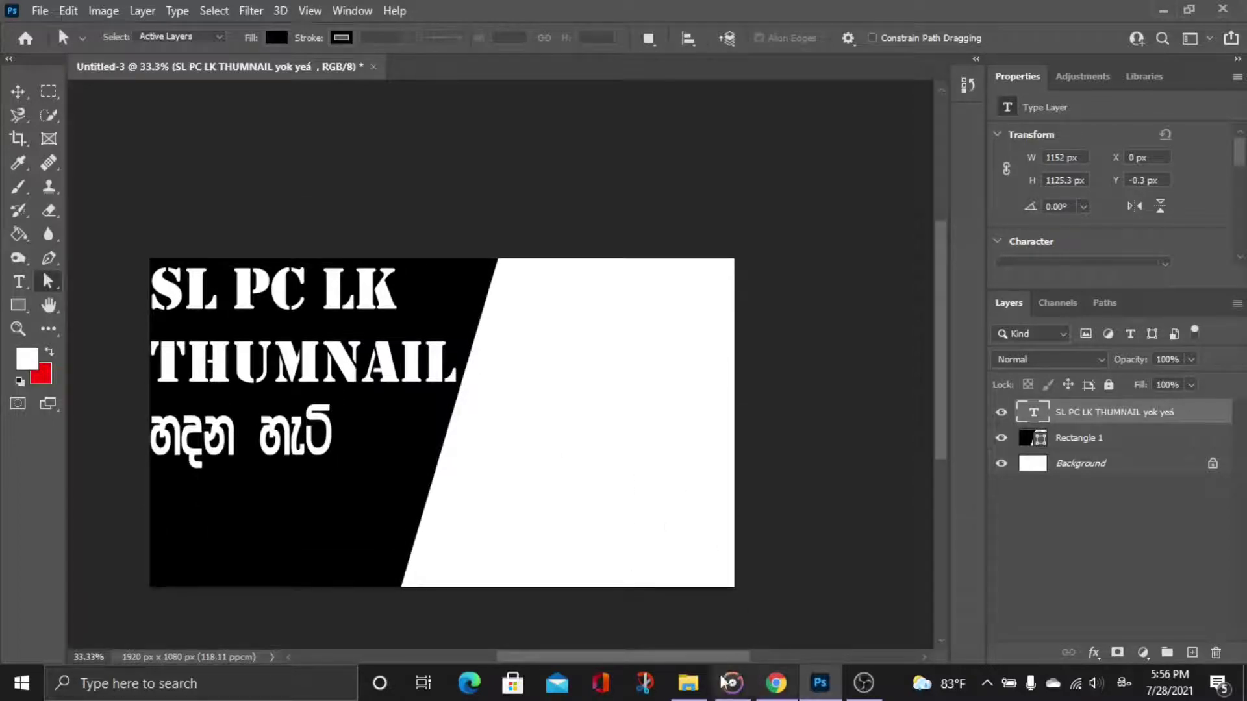
Place the budget-gaming-pc JPG from the Downloads folder into the thumbnail so that it fills the canvas
left_click(688, 683)
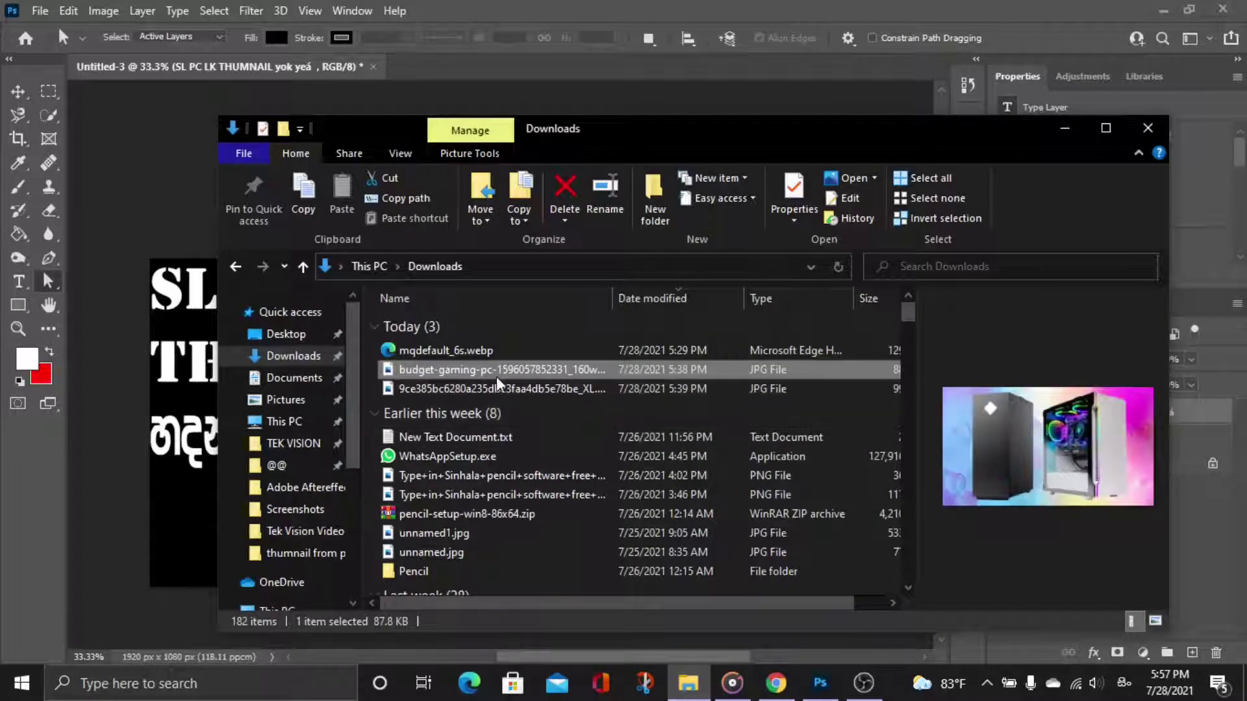
left_click_drag(634, 131, 918, 319)
left_click_drag(720, 560, 498, 381)
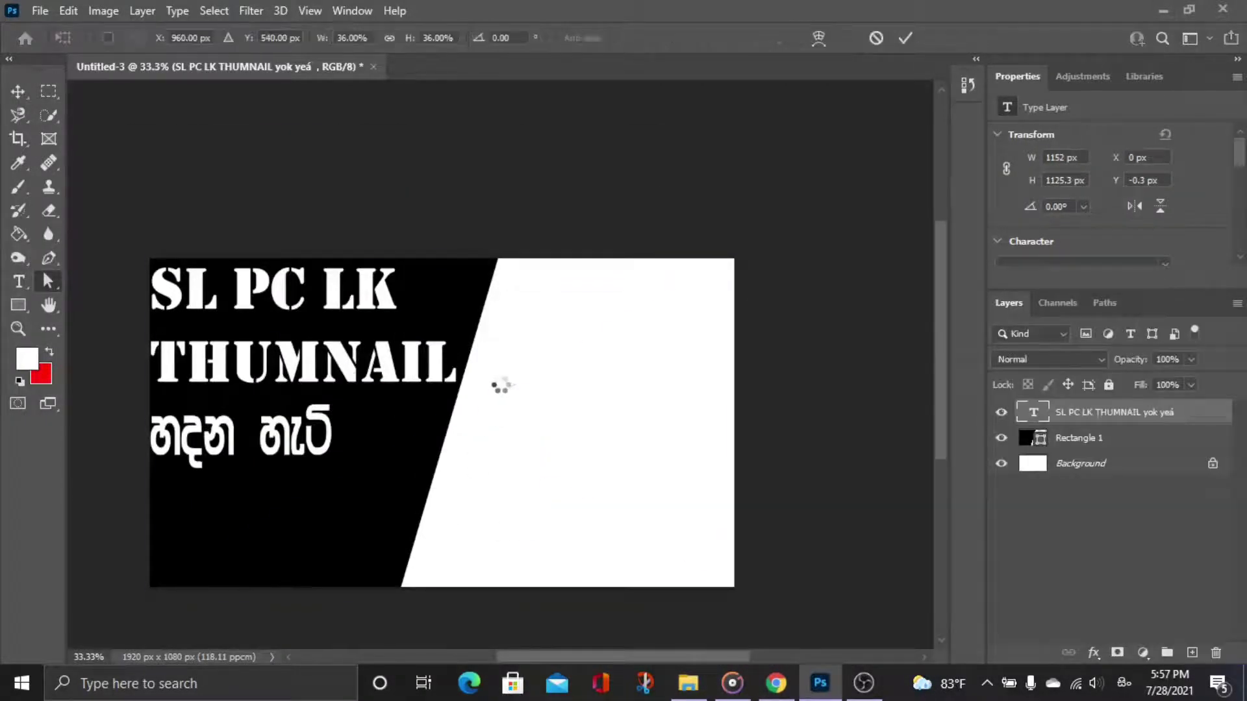
key("Return")
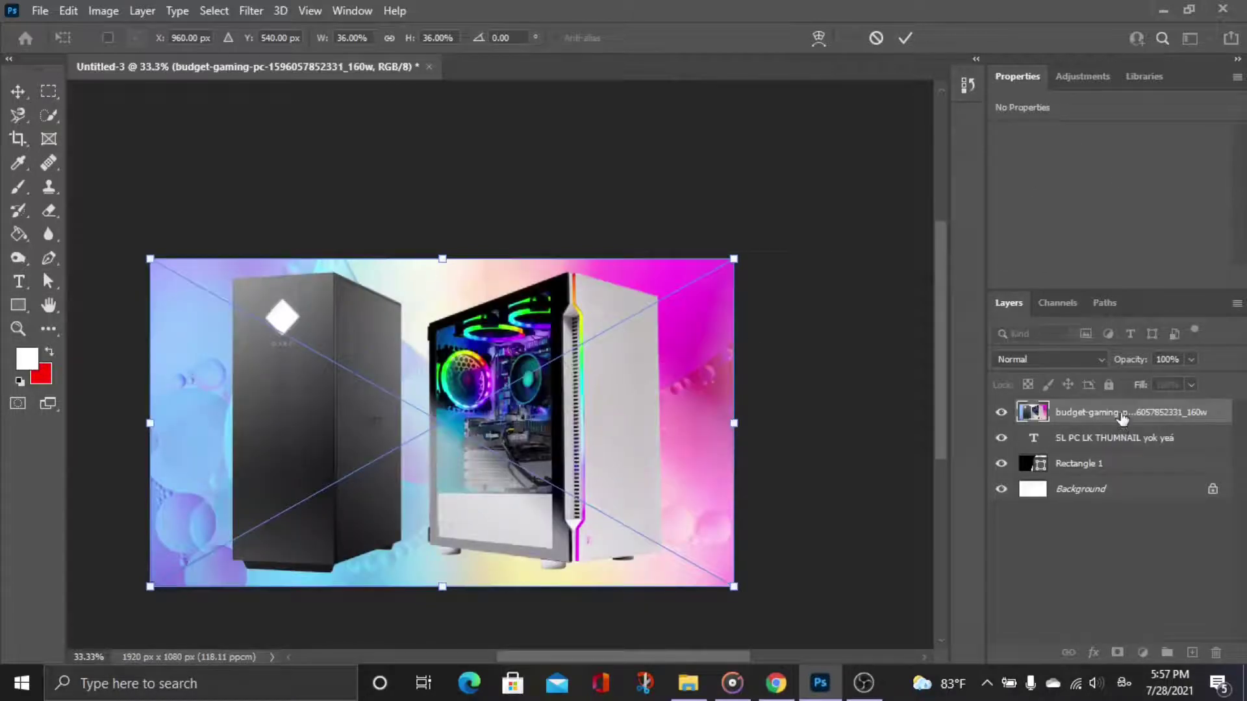
Move the gaming PC image layer beneath Rectangle 1 and shift the image about 183 px to the right
left_click_drag(1121, 417, 1097, 483)
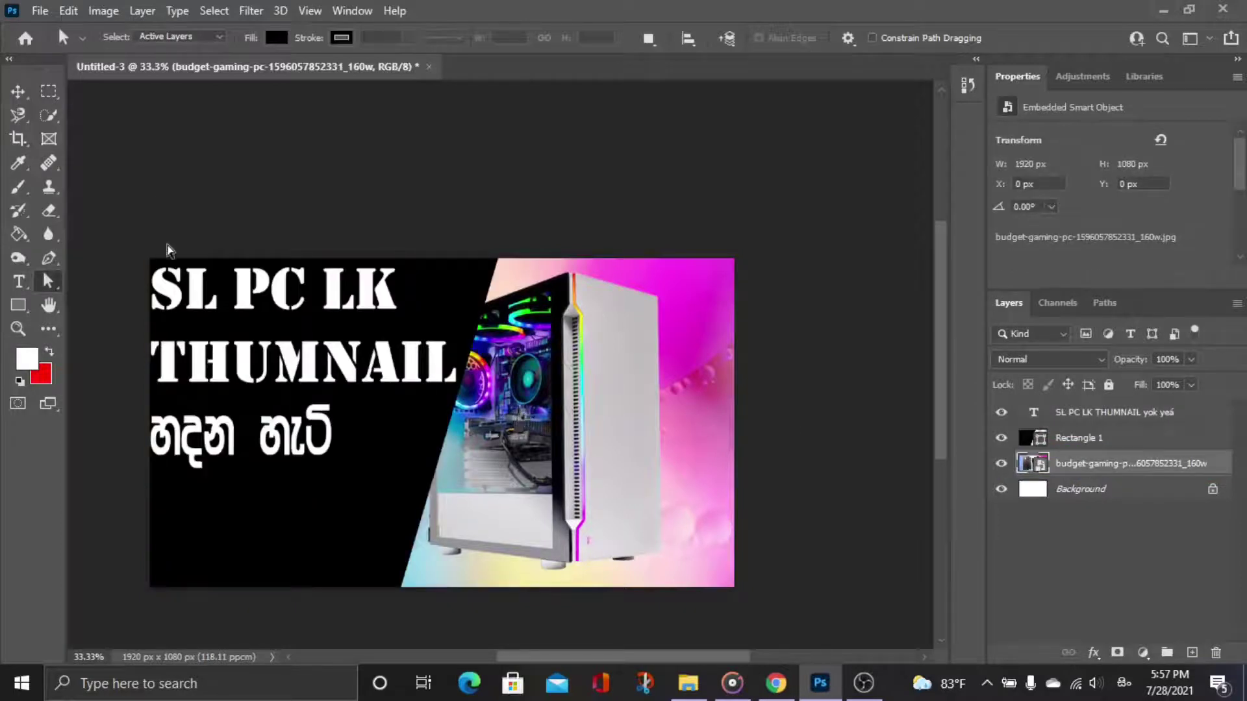
left_click(15, 93)
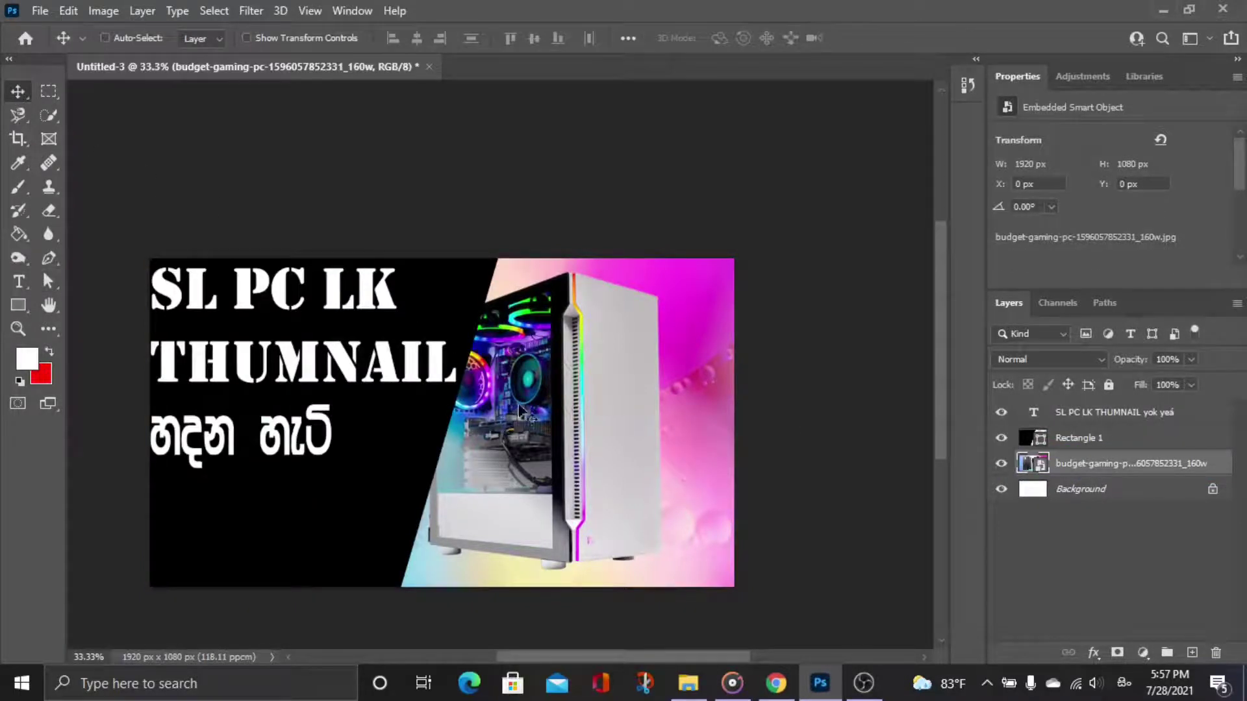
left_click_drag(533, 389, 570, 405)
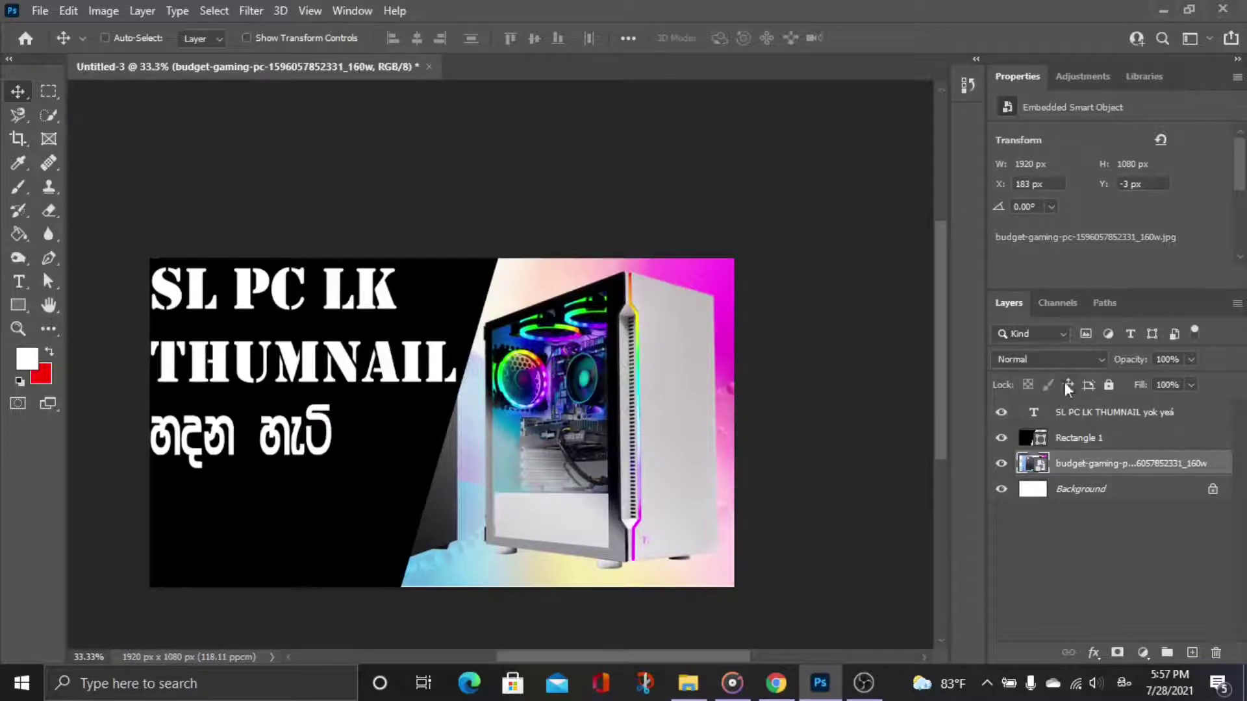
Try to split the Sinhala line of the title into two lines before its second word
left_click(1101, 416)
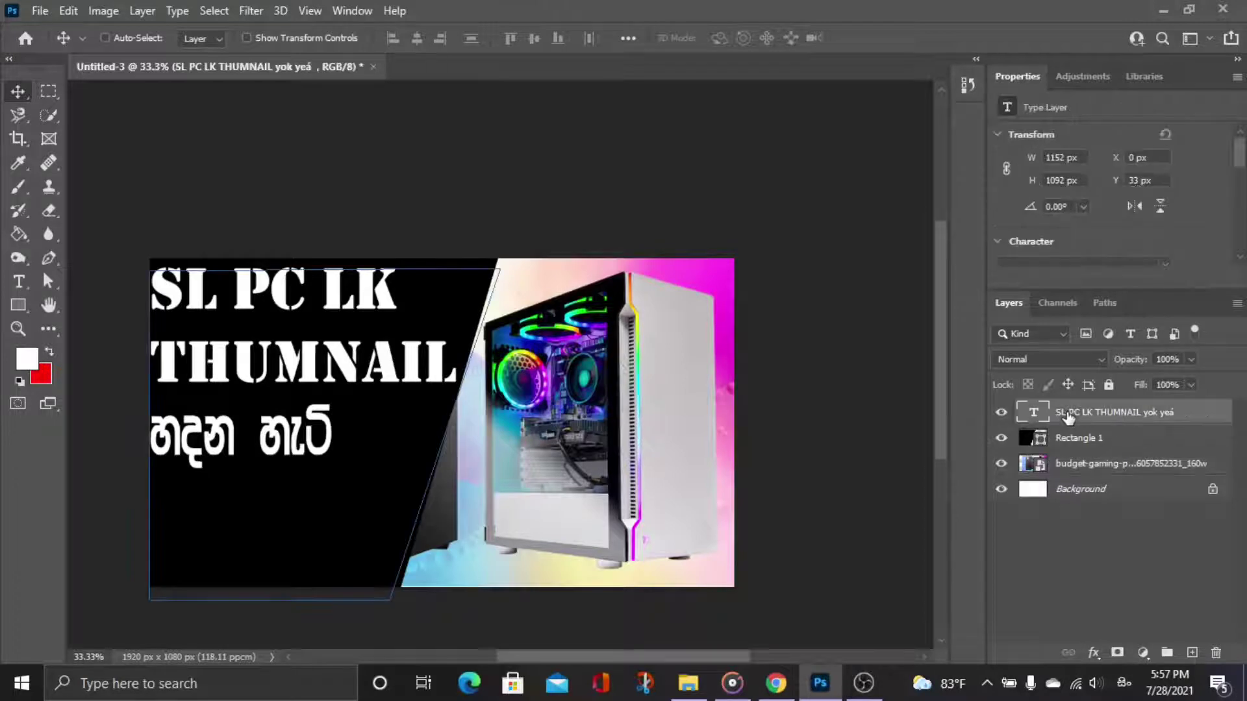
double_click(1104, 413)
left_click(269, 437)
left_click(18, 281)
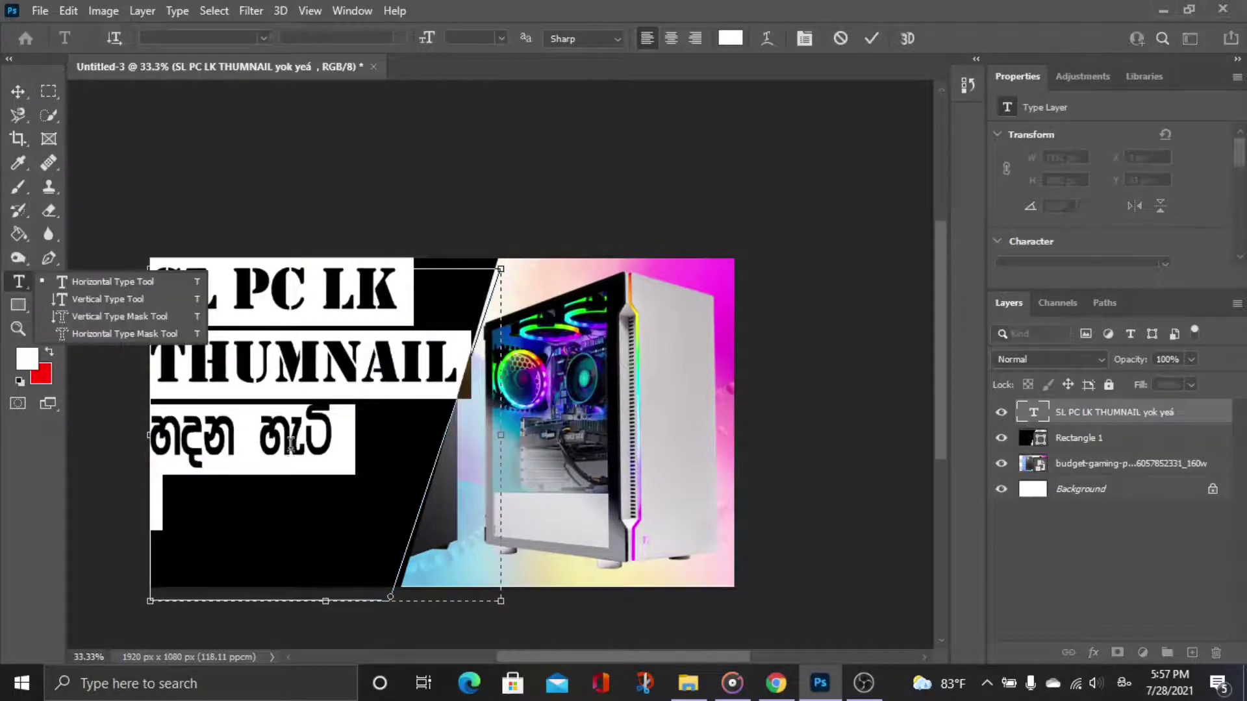
left_click(275, 432)
left_click(264, 435)
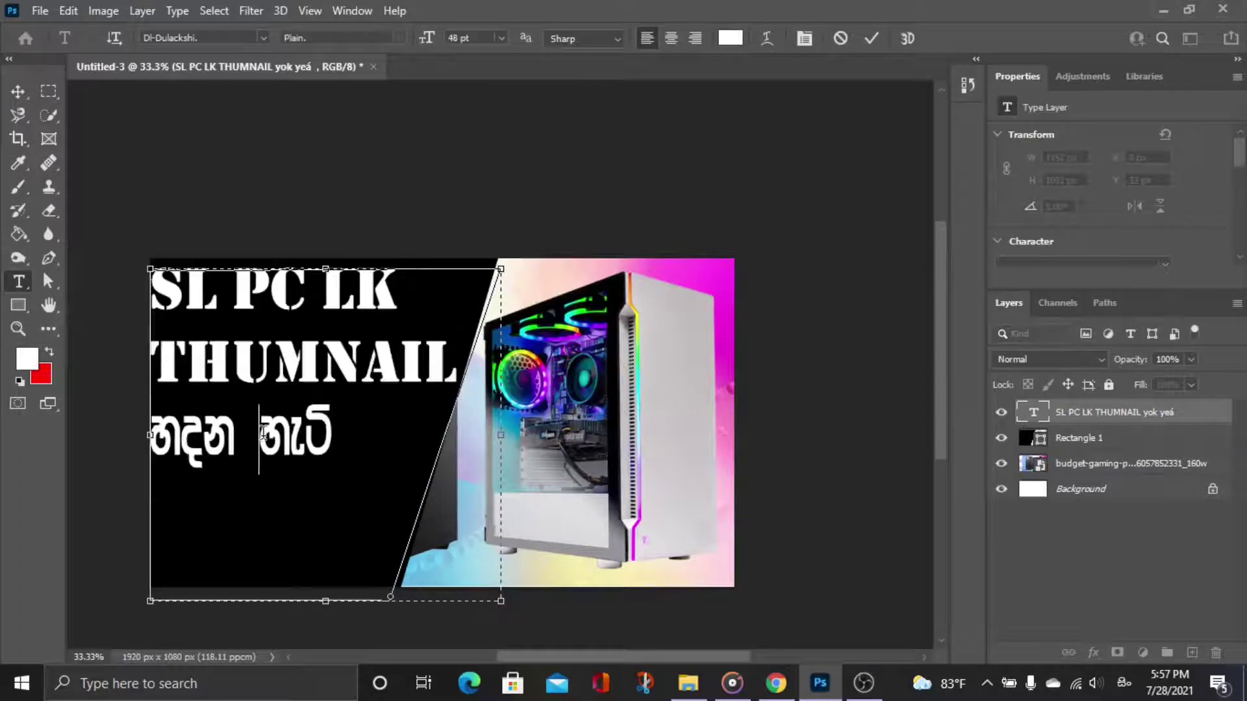
key("Return")
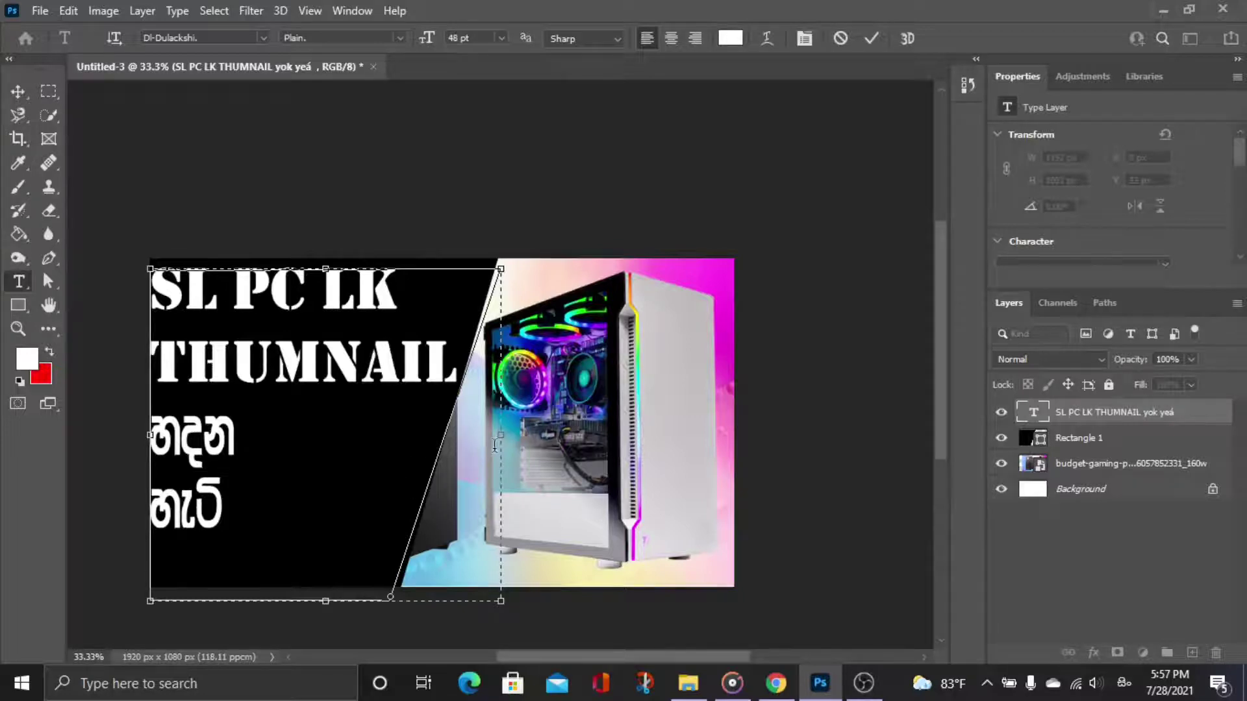
double_click(154, 514)
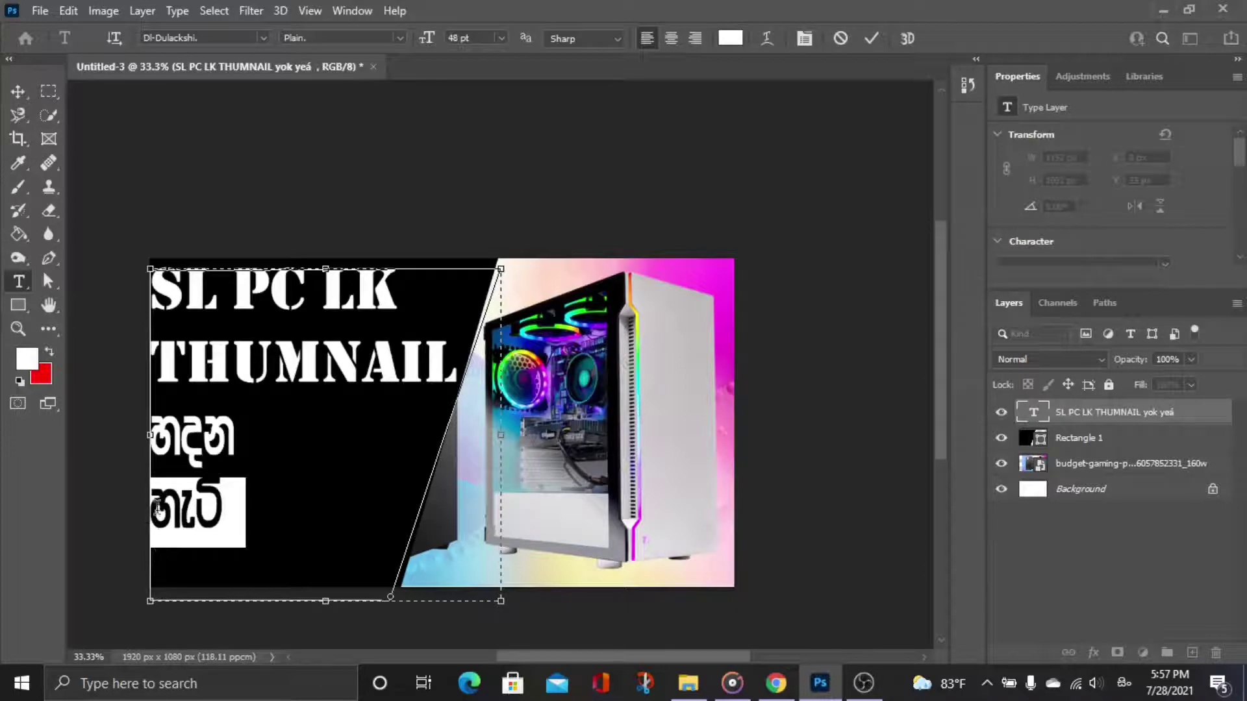
left_click(159, 513)
key("BackSpace")
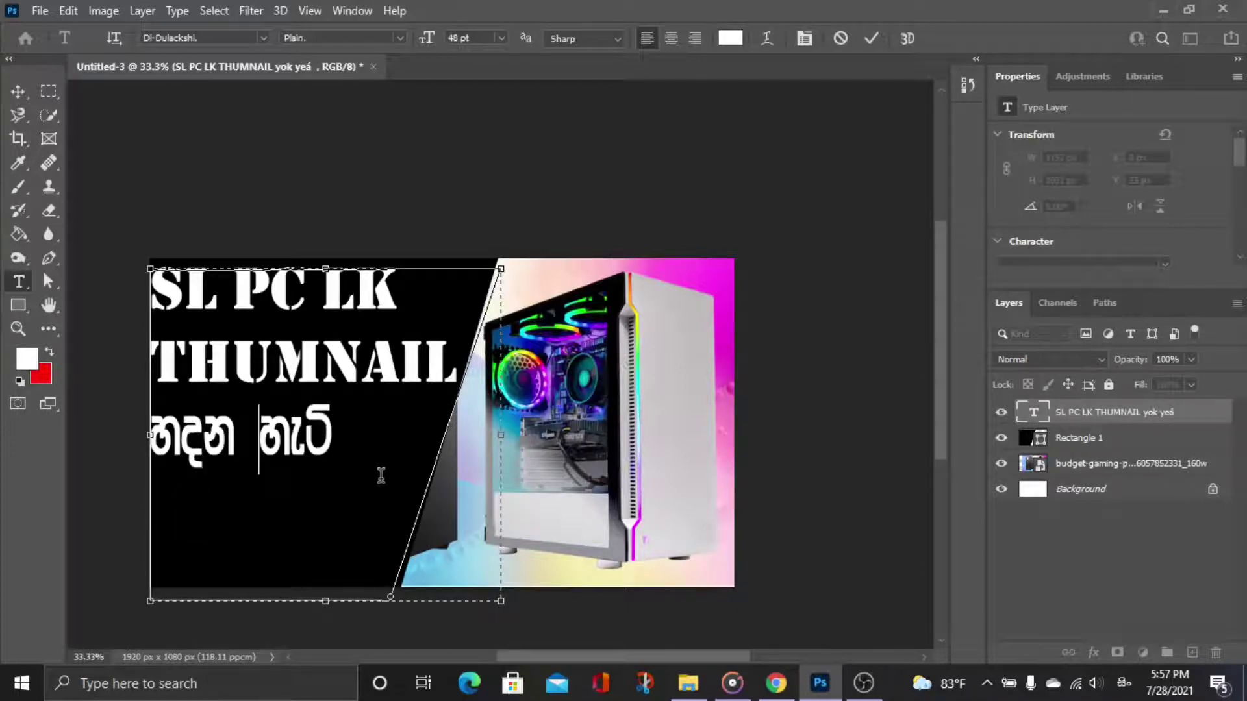
Insert an empty line after "SL PC LK" in the title
left_click(413, 296)
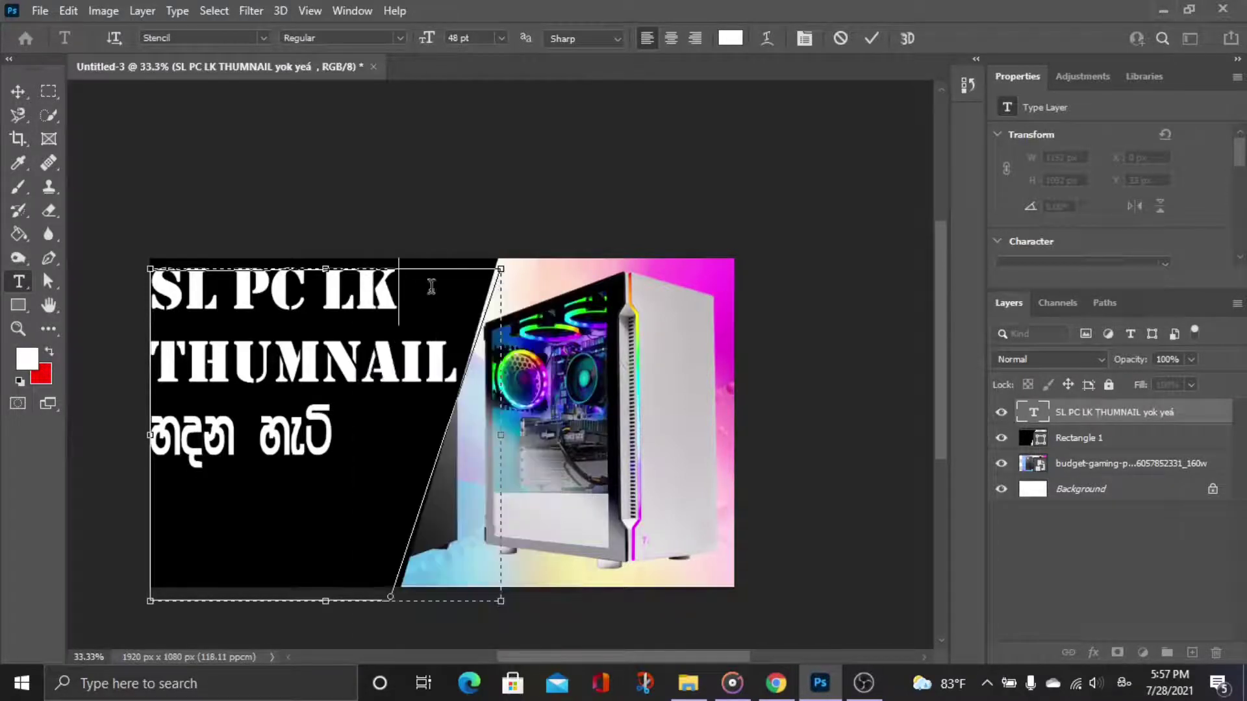
key("ctrl+z")
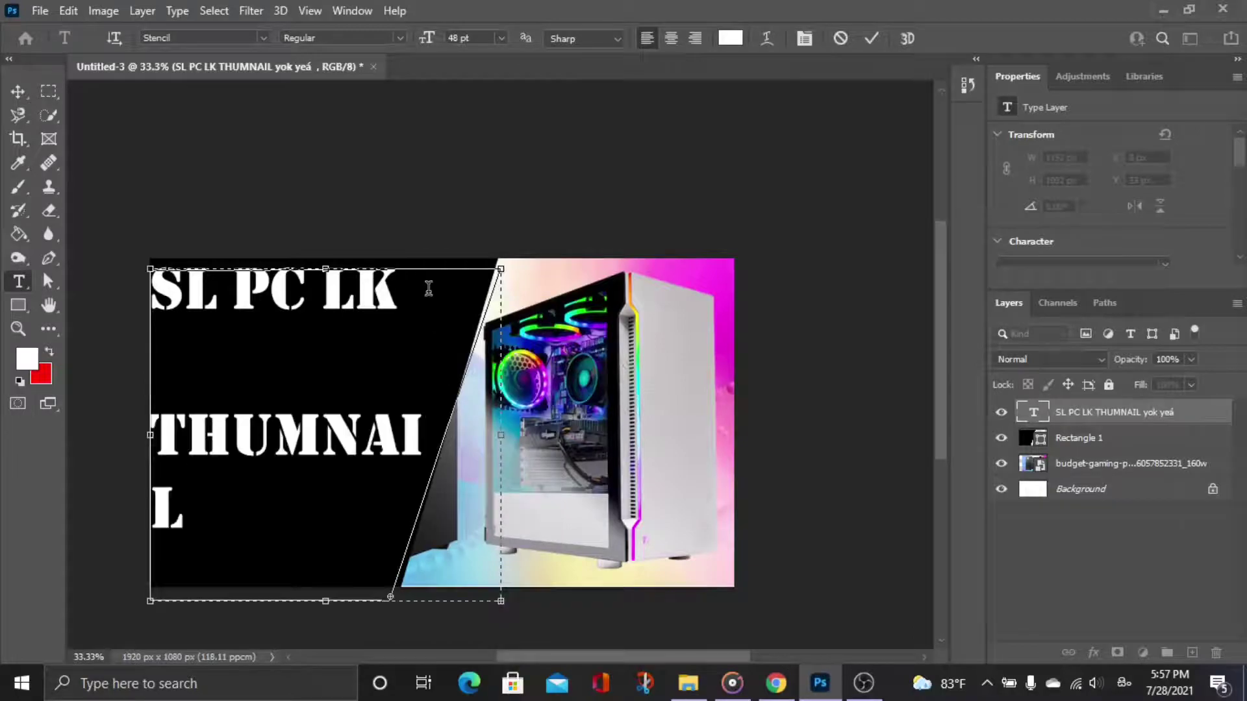
Convert "අයියා" to FMAbhaya text in the Chrome converter and paste it into the empty line beneath "SL PC LK" in the Photoshop title
left_click(776, 683)
left_click(127, 221)
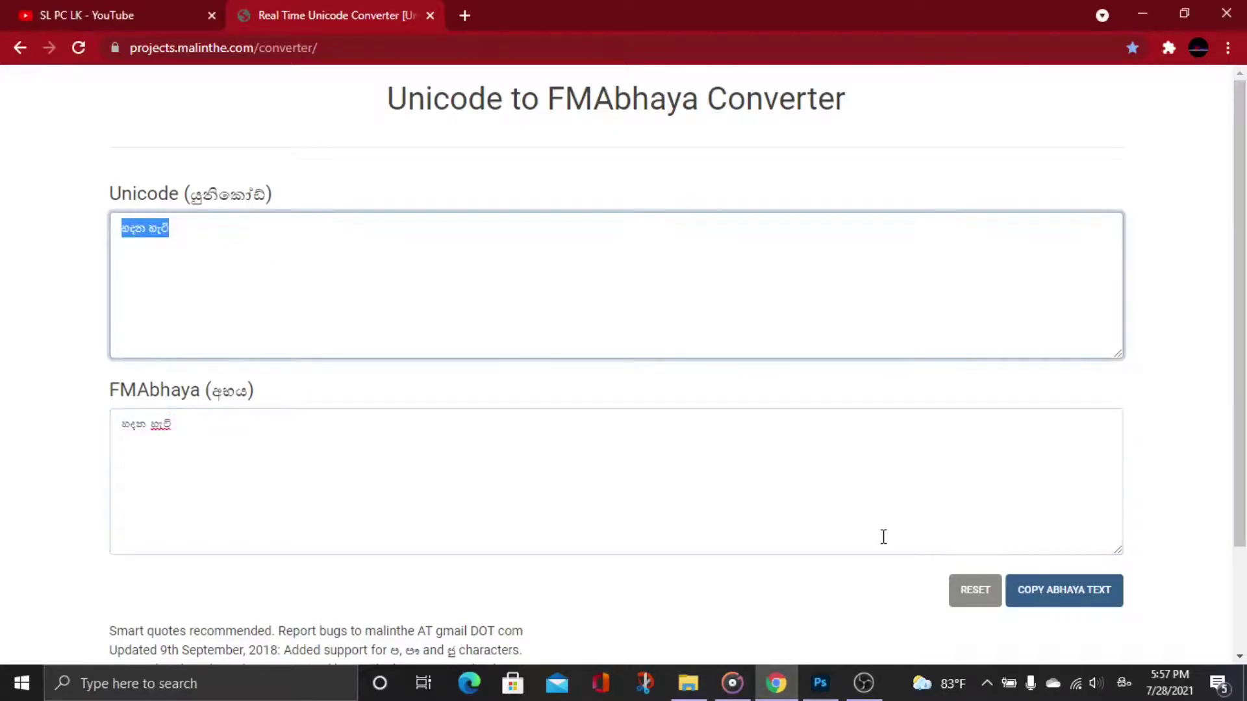
type("අයි")
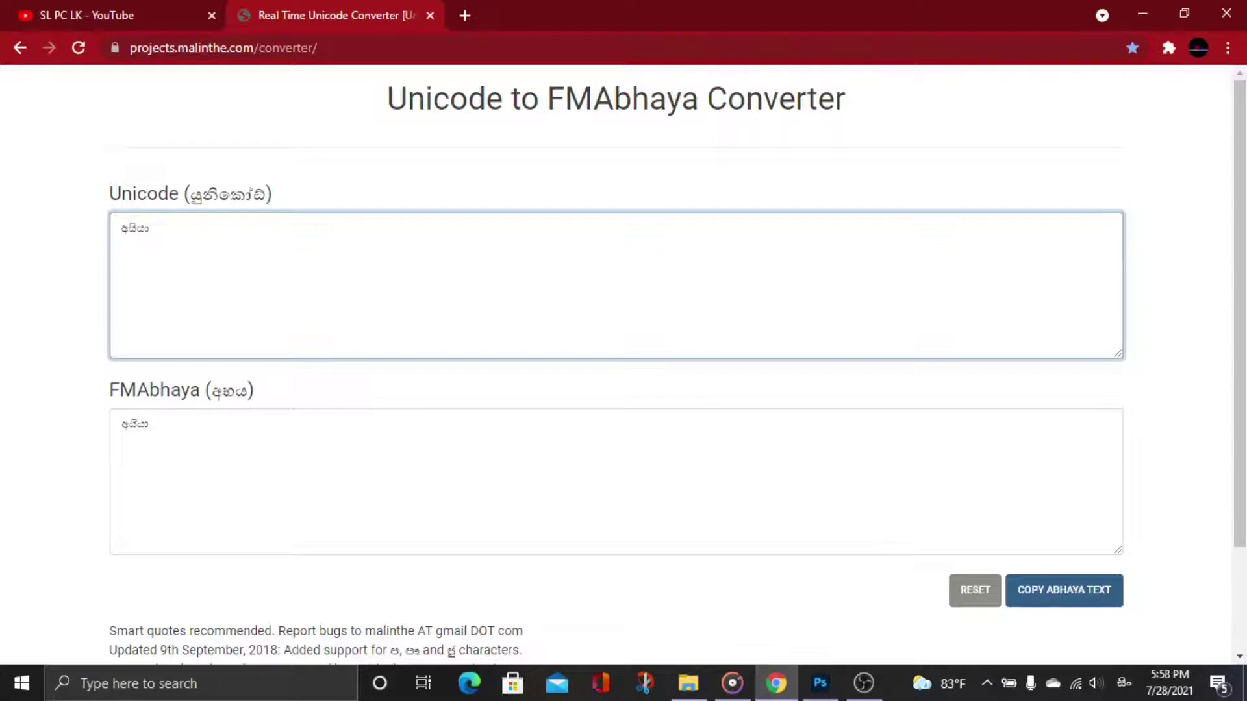
type("යා")
left_click(1043, 591)
left_click(820, 682)
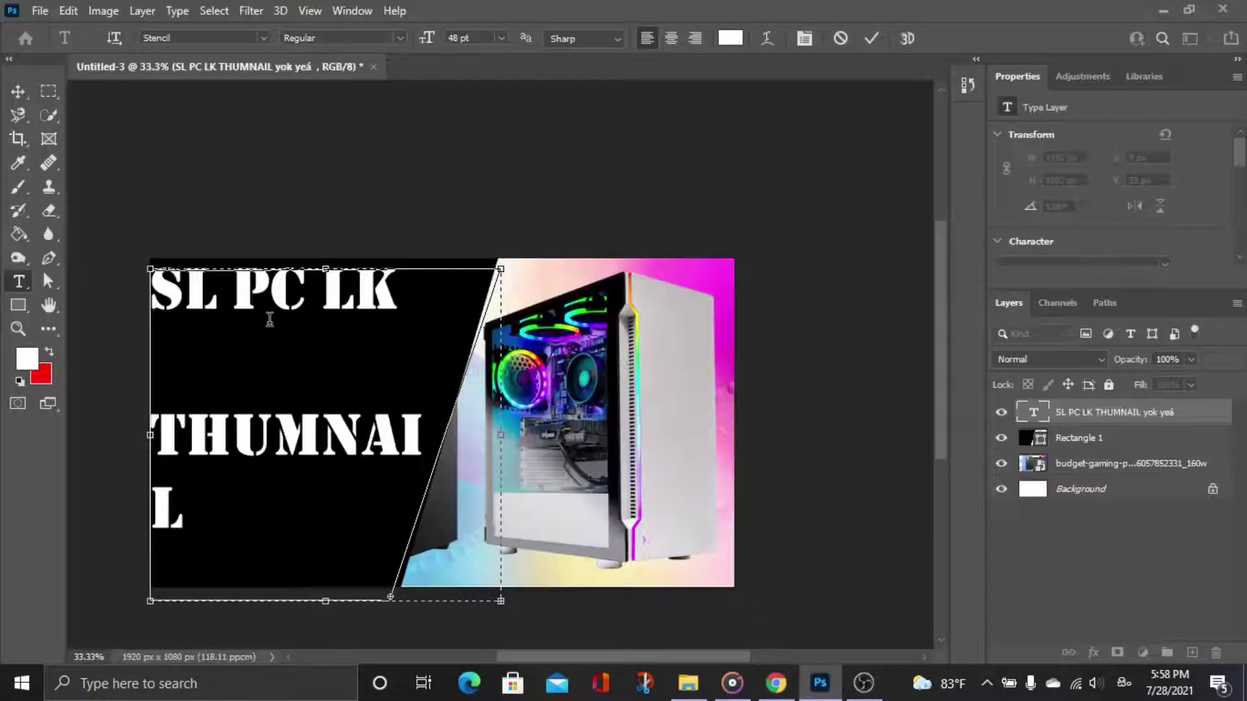
key("ctrl+v")
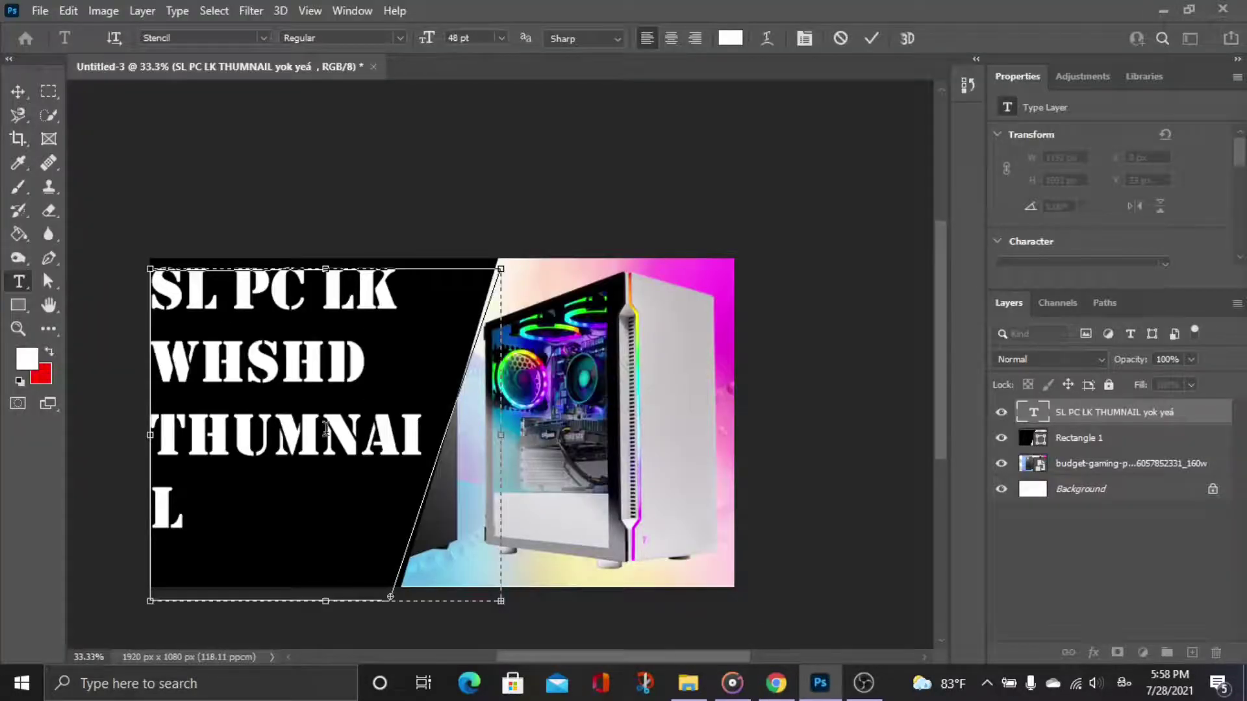
Set the font of the newly pasted second title line to Dl-Dulackshi
left_click_drag(362, 354, 3, 361)
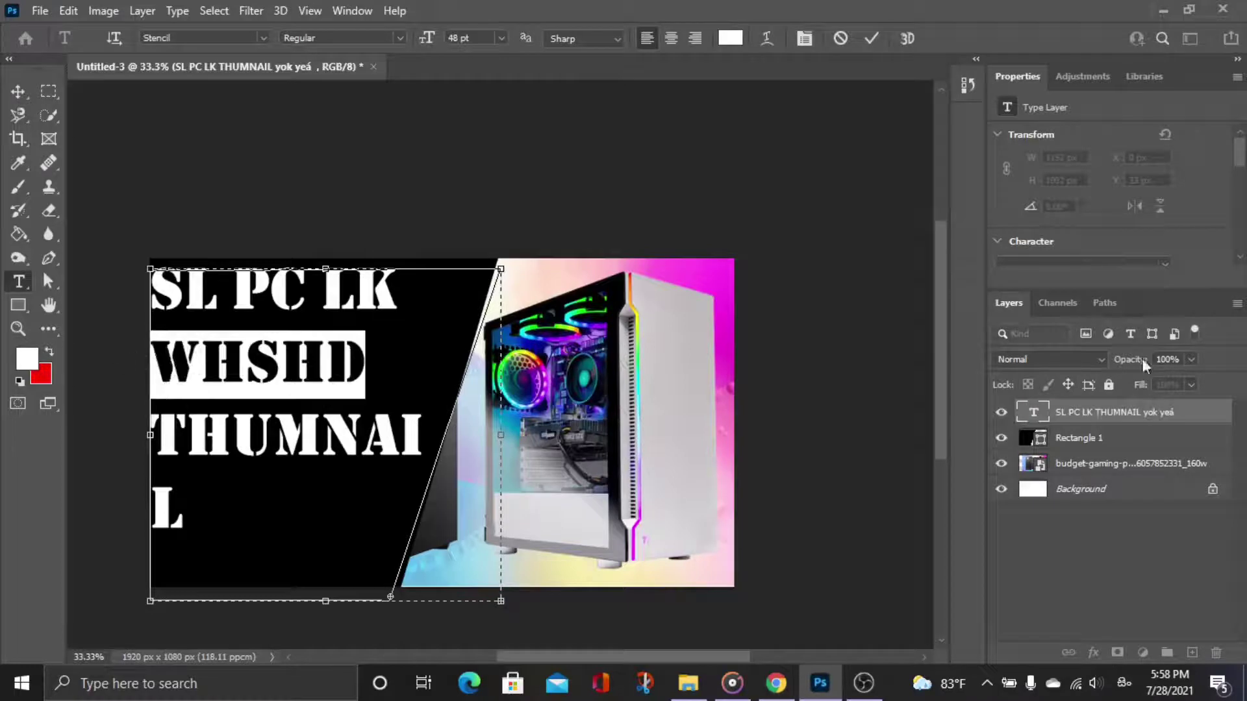
scroll(1141, 256, "down", 3)
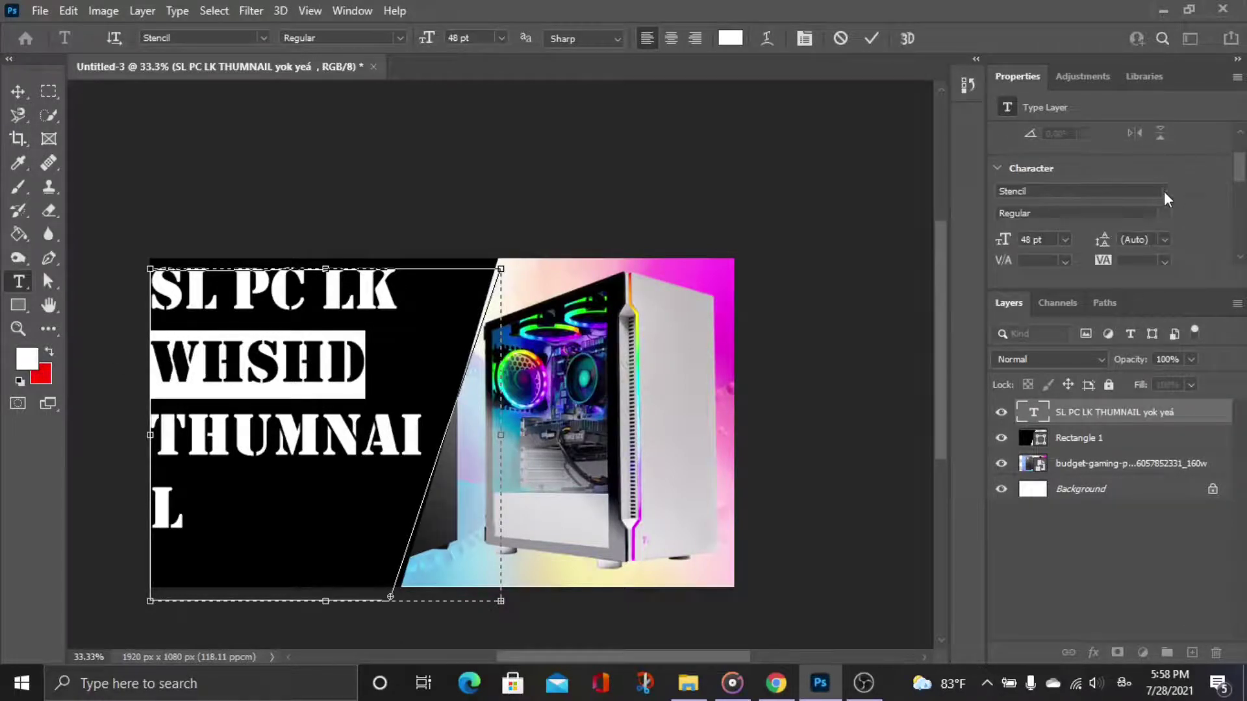
left_click(1164, 191)
key("Down")
key("Down")
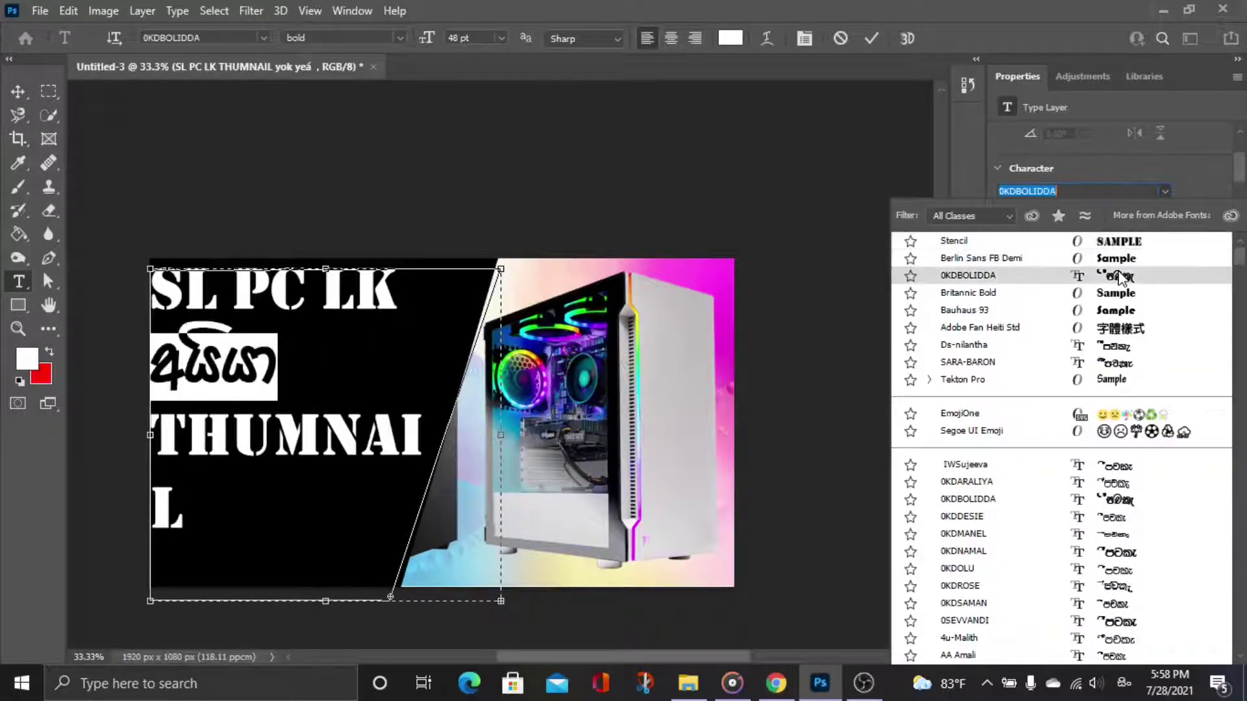
scroll(1118, 276, "up", 1)
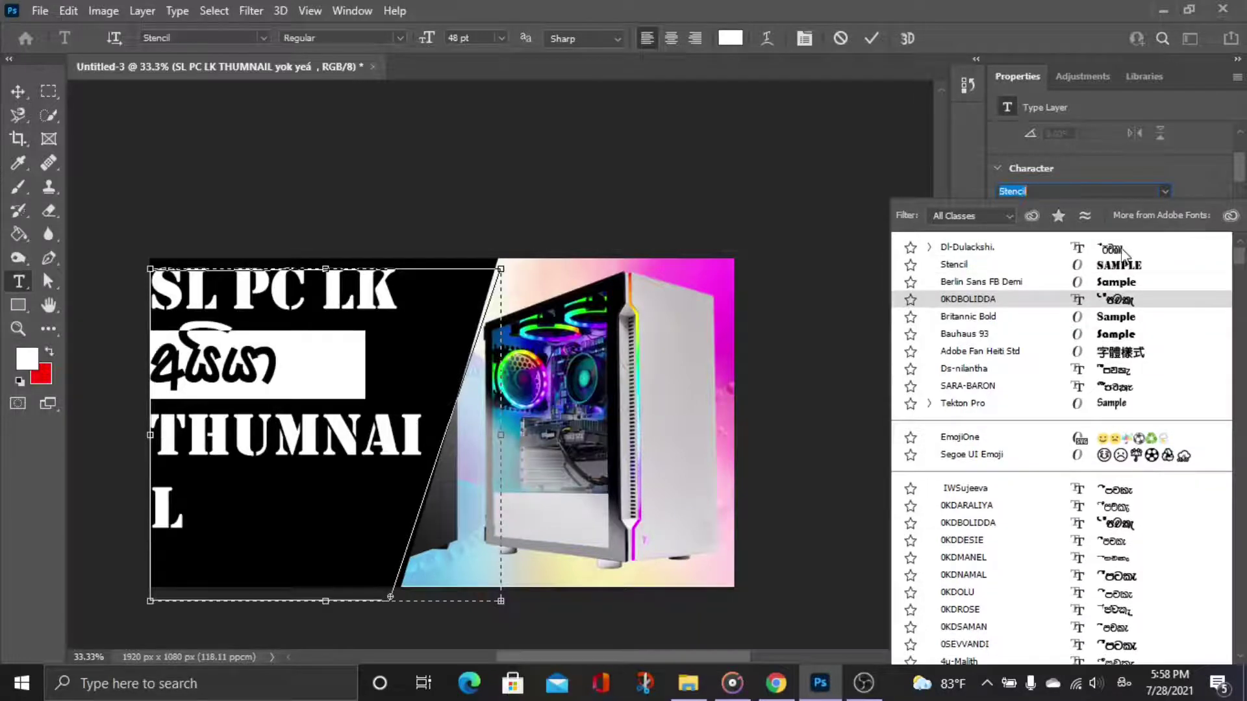
left_click(967, 246)
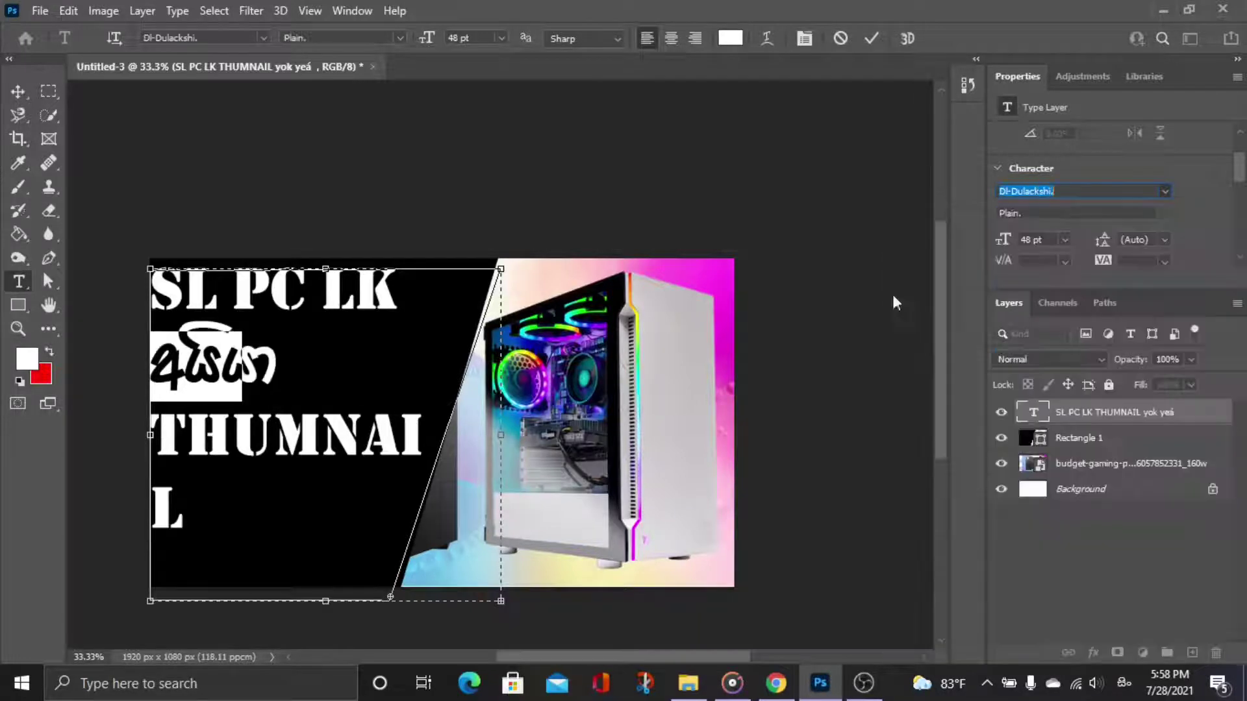
Widen the title's text box until "THUMNAIL" fits on one line, and commit the text
left_click(200, 477)
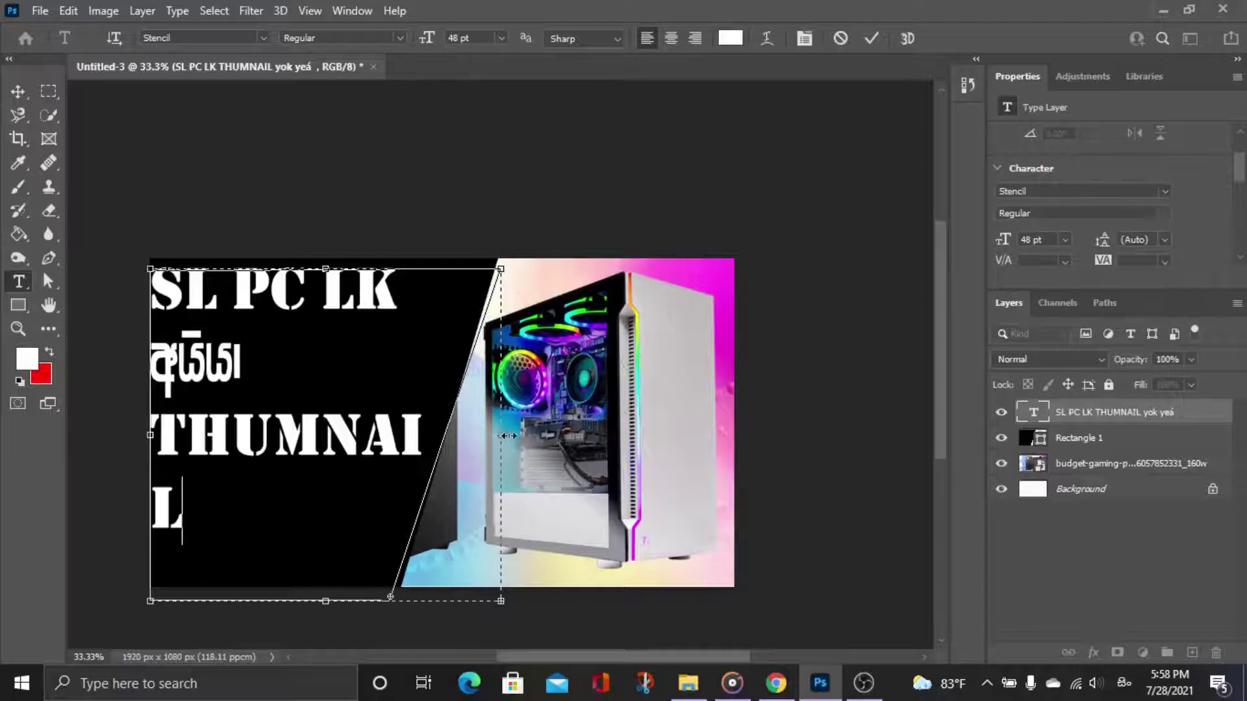
left_click_drag(501, 431, 534, 431)
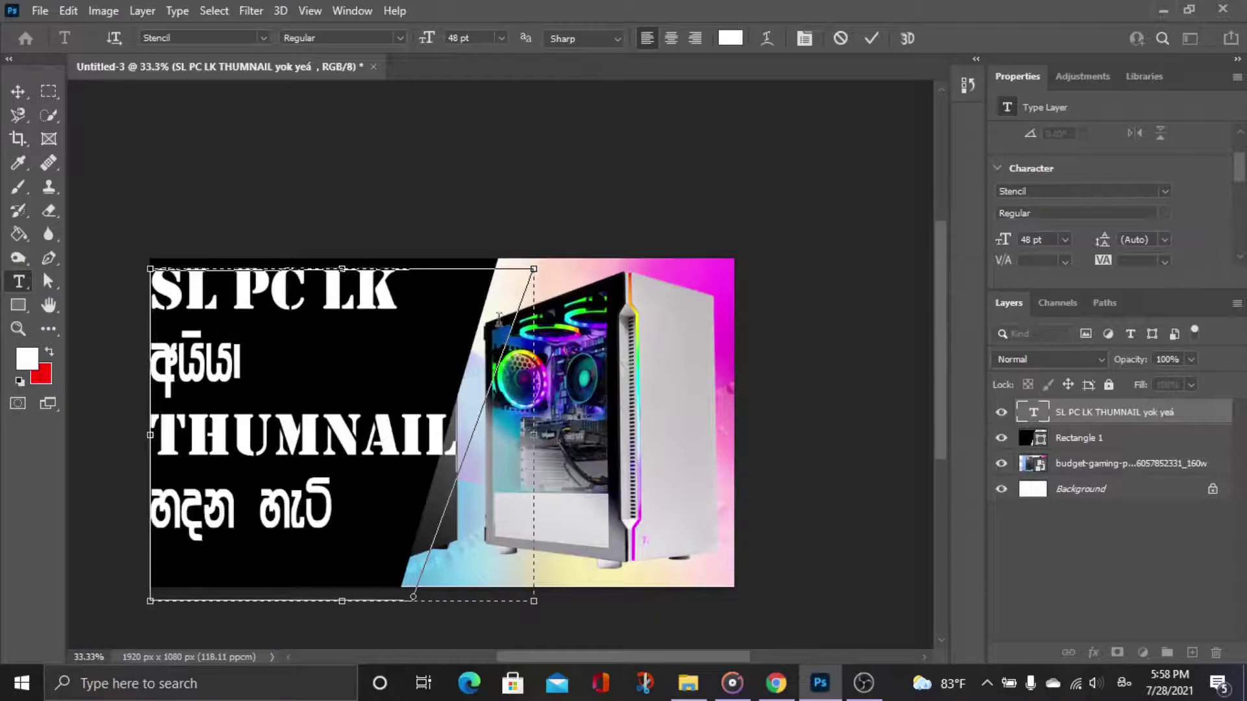
left_click(1076, 439)
key("v")
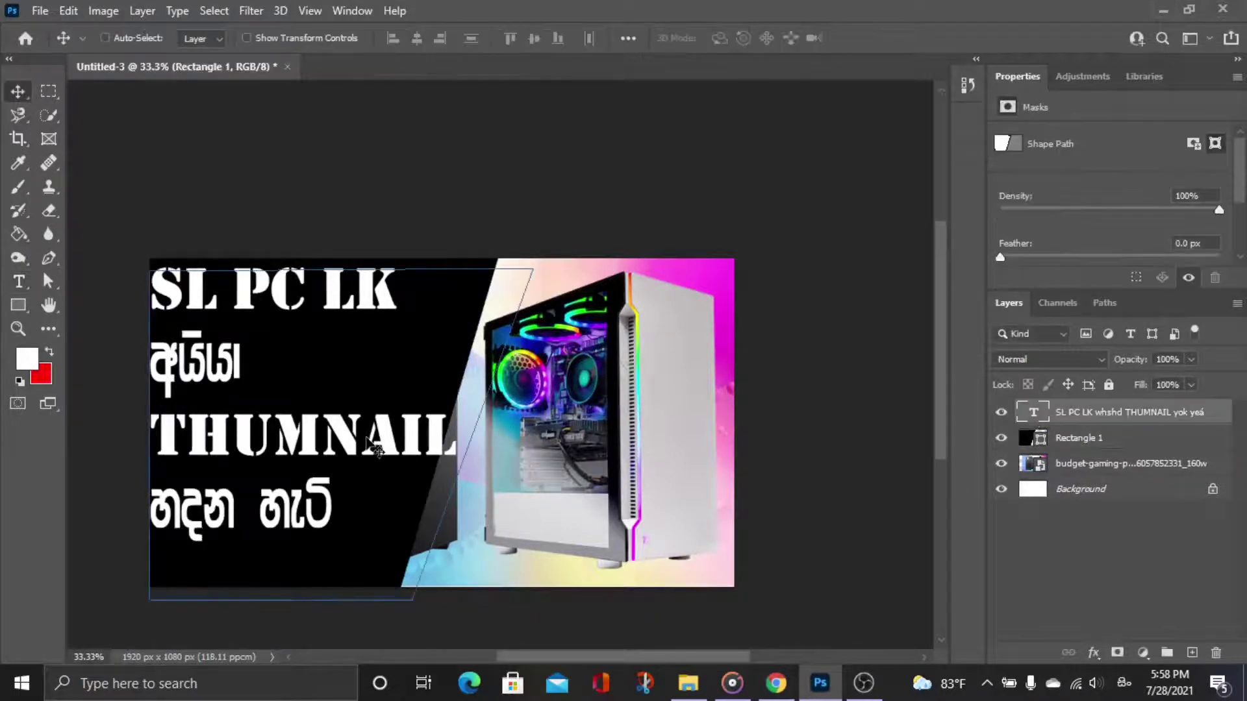
Set the font size of the word "THUMNAIL" in the title to 46 pt
double_click(323, 425)
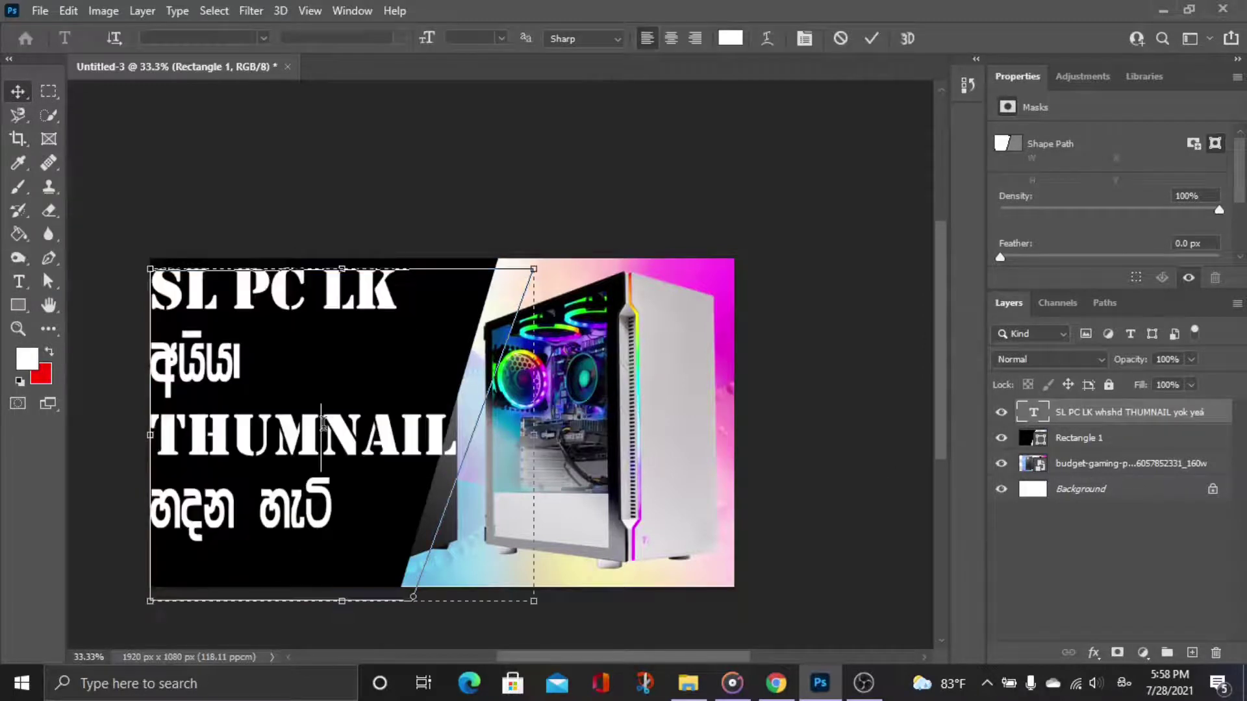
triple_click(161, 442)
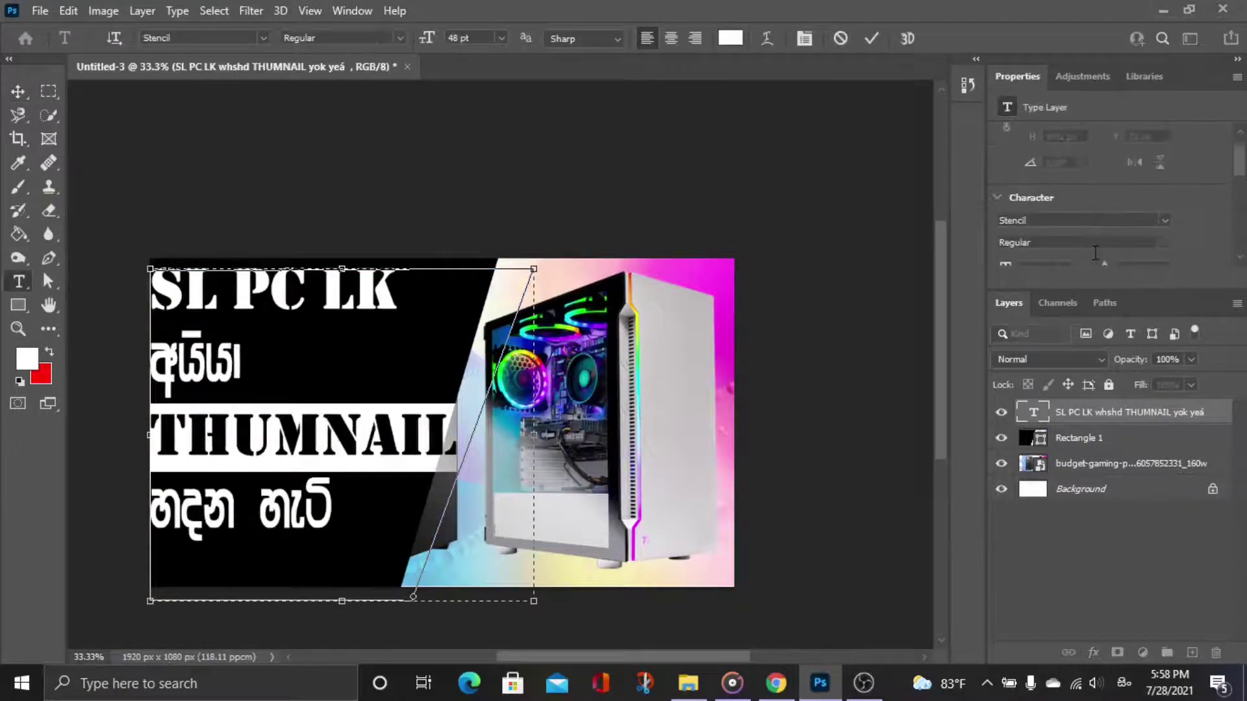
scroll(1090, 247, "down", 2)
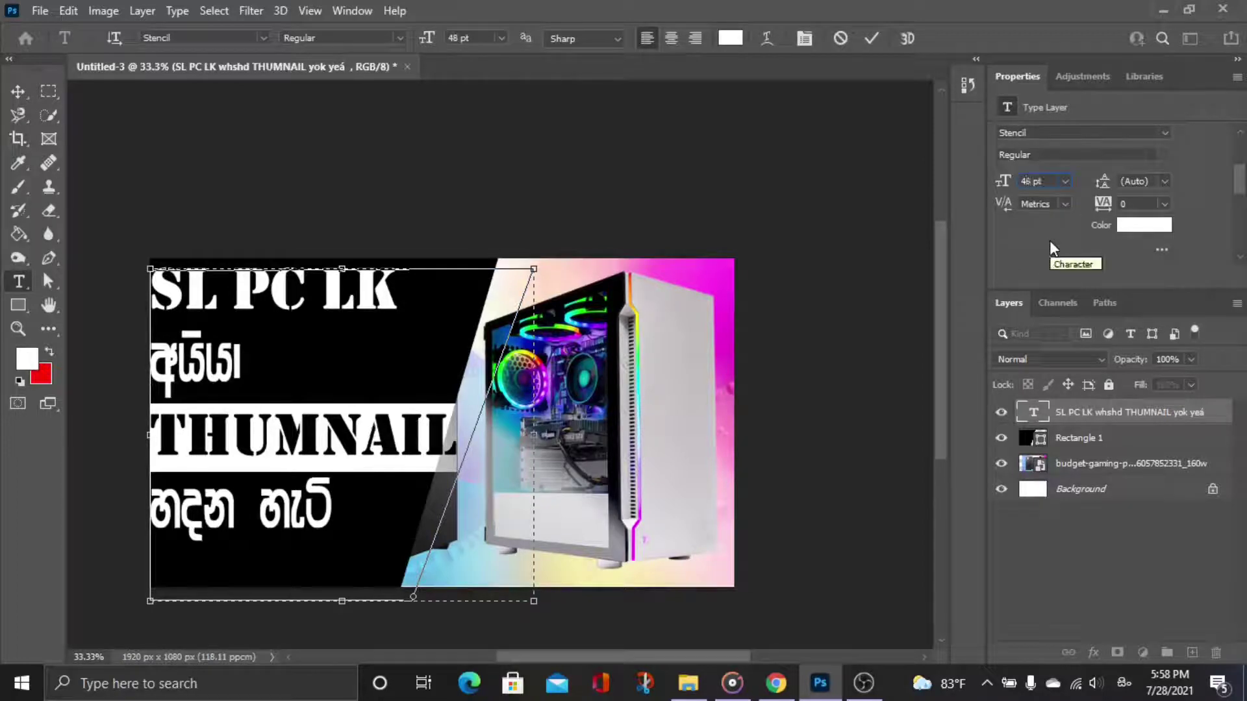
left_click(402, 344)
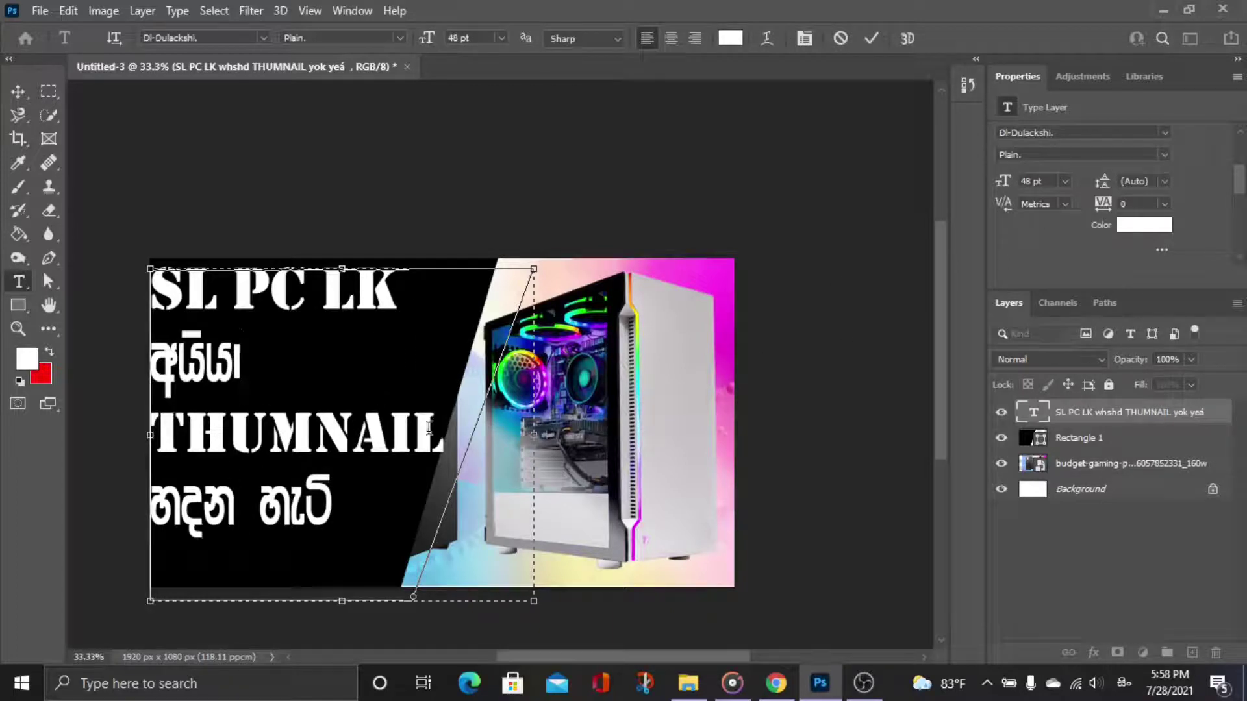
Set the font size of "THUMNAIL" to 45 pt, commit the title and deselect all layers
left_click_drag(445, 427, 158, 434)
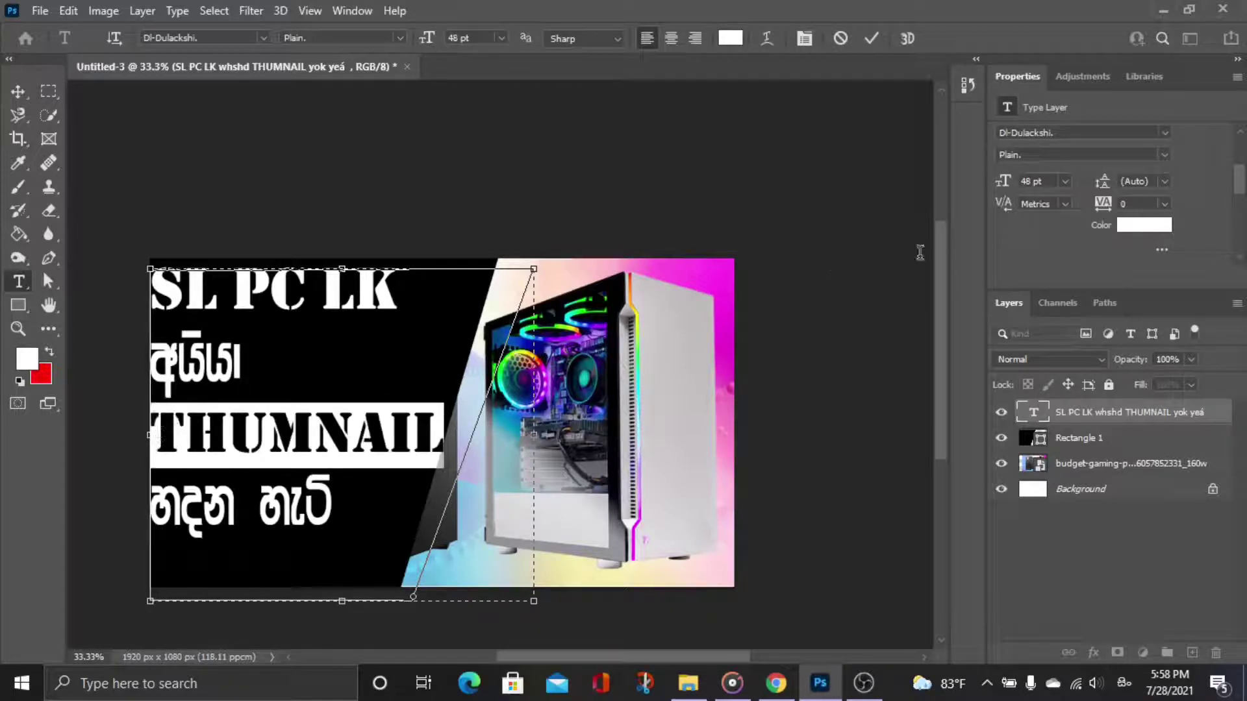
key("Down")
key("Down")
key("Down")
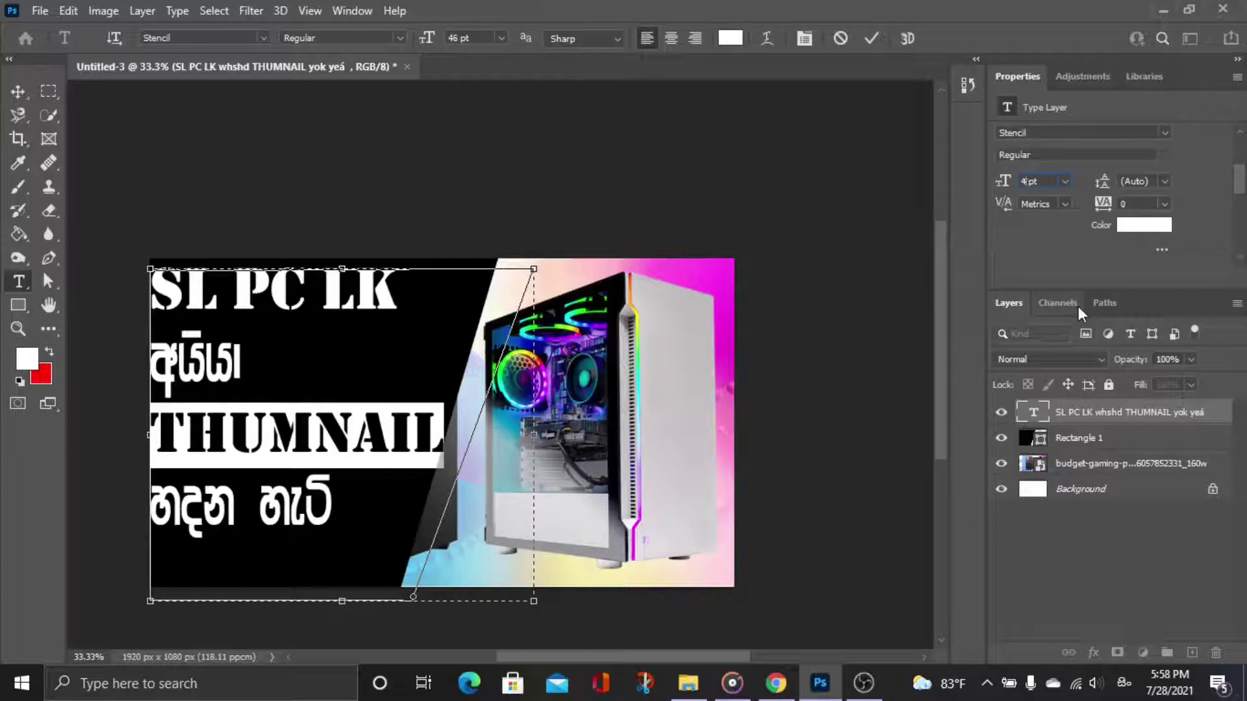
key("Return")
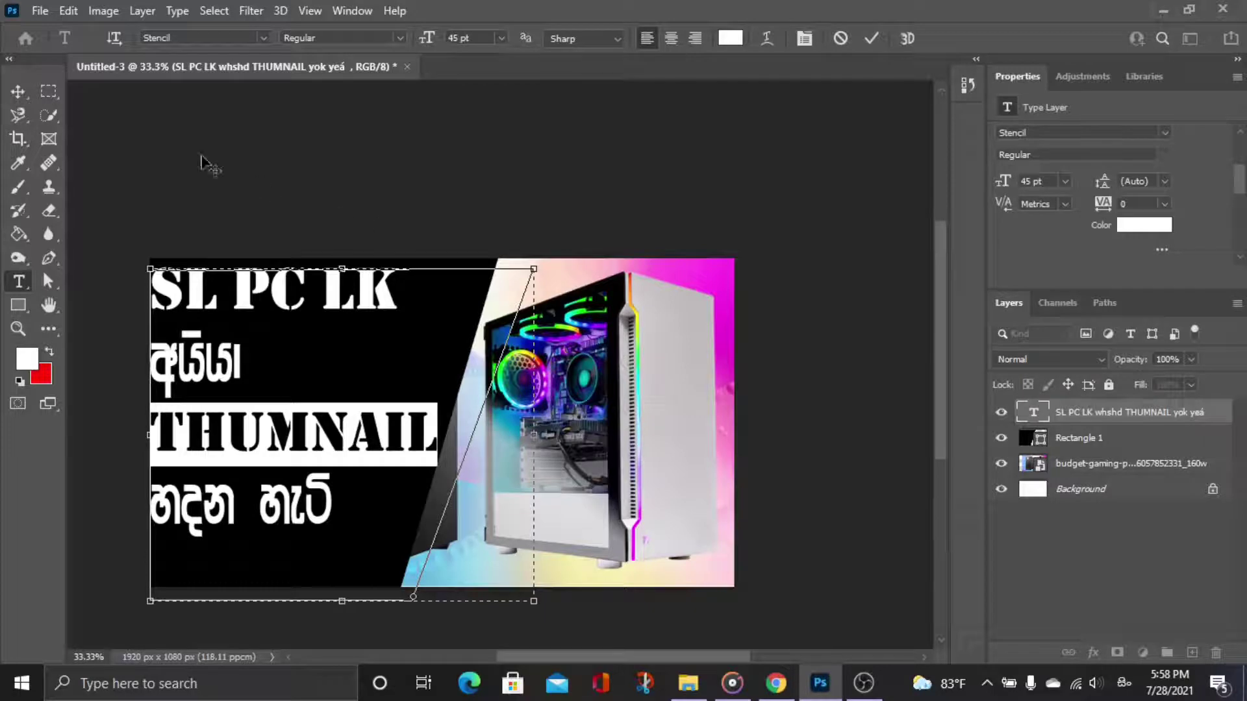
left_click(17, 91)
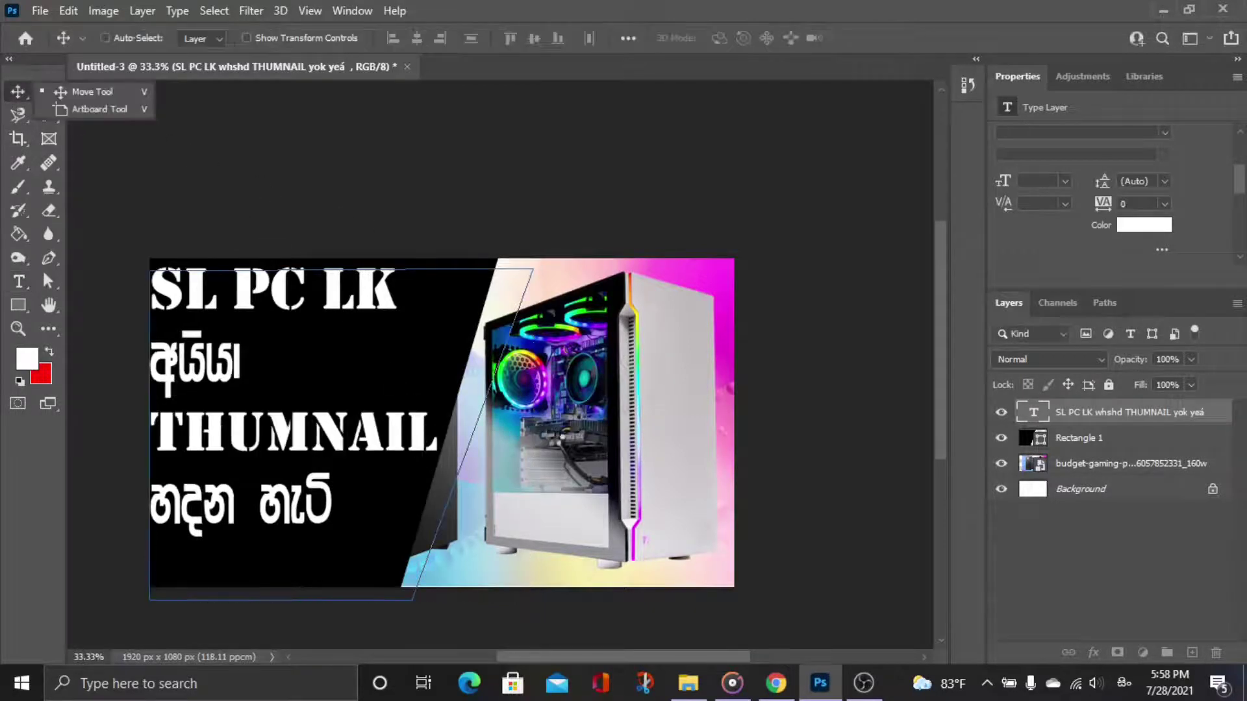
left_click(1090, 558)
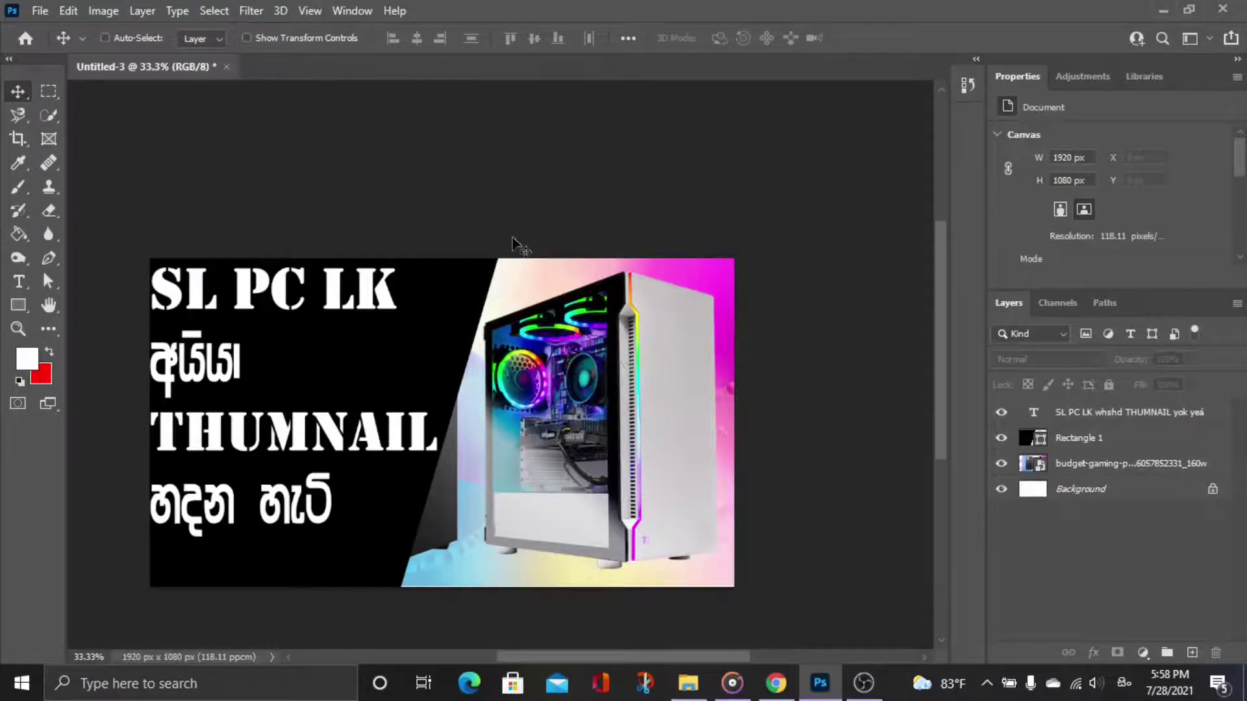
Draw a slanted line shape along the black panel's edge, about 1188 px long and 43 px thick, reaching past the canvas at both ends
left_click(24, 303)
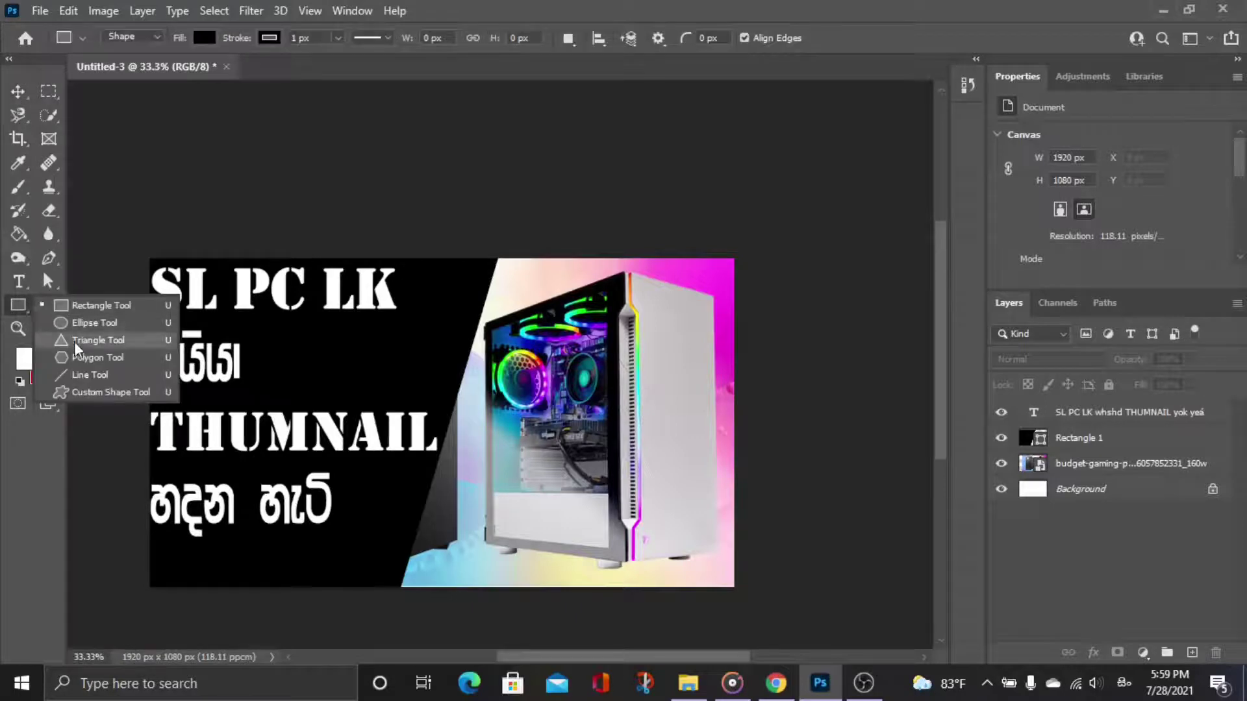
left_click(78, 375)
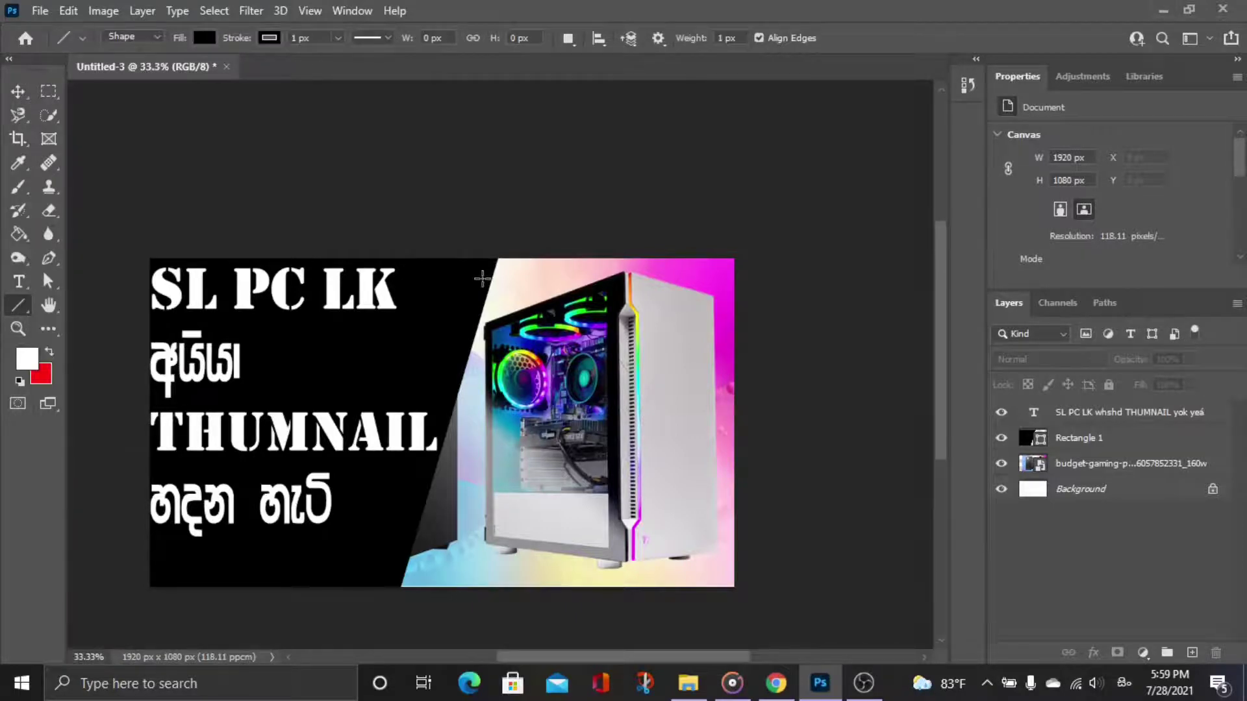
left_click_drag(482, 260, 381, 587)
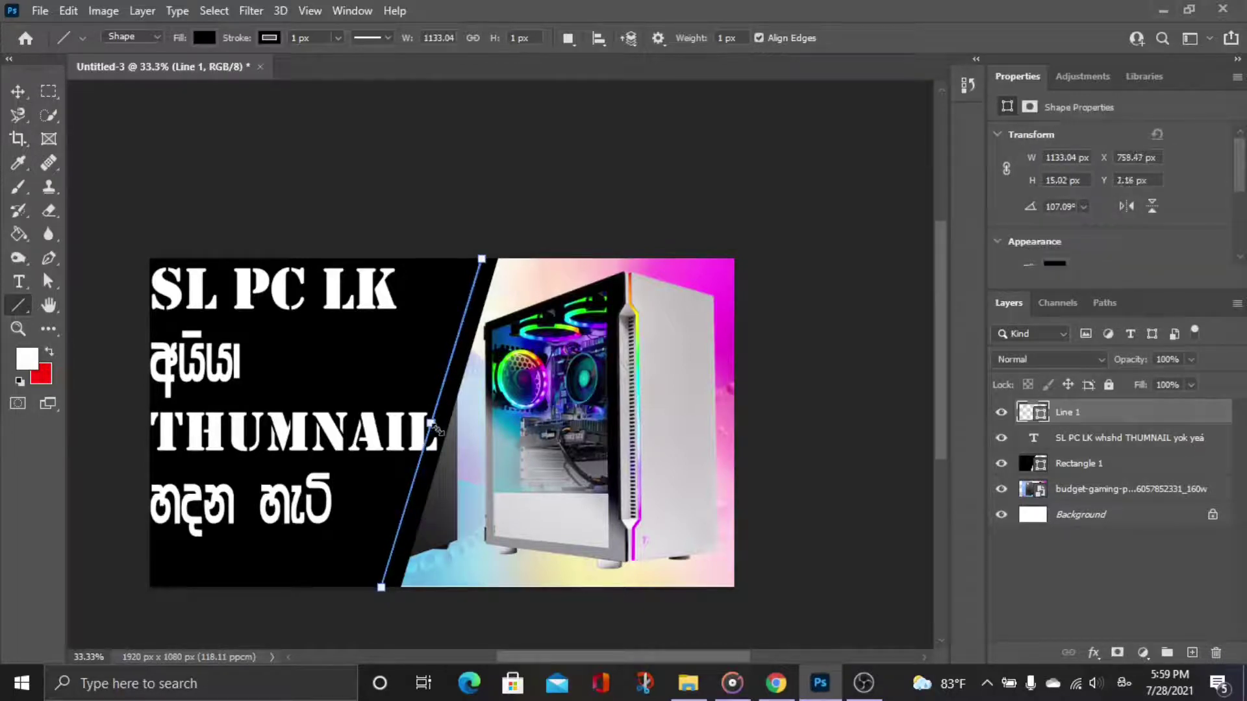
left_click_drag(437, 429, 446, 440)
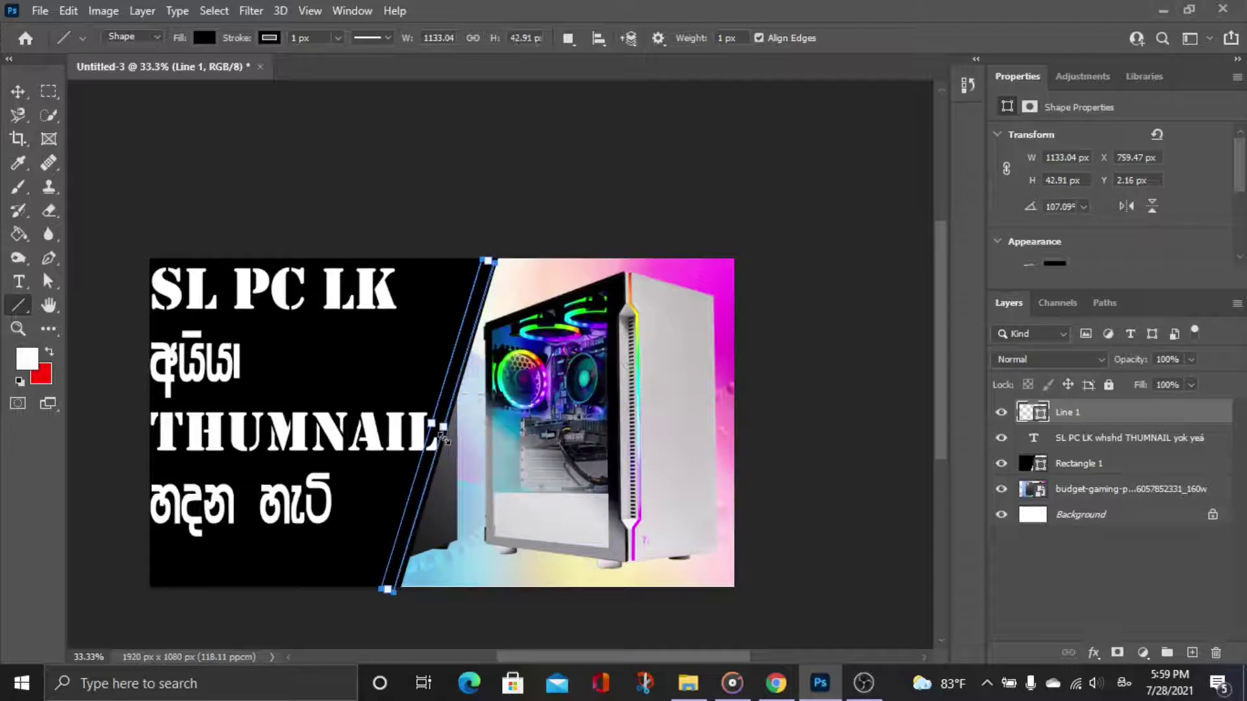
left_click_drag(490, 262, 489, 254)
left_click_drag(388, 585, 386, 597)
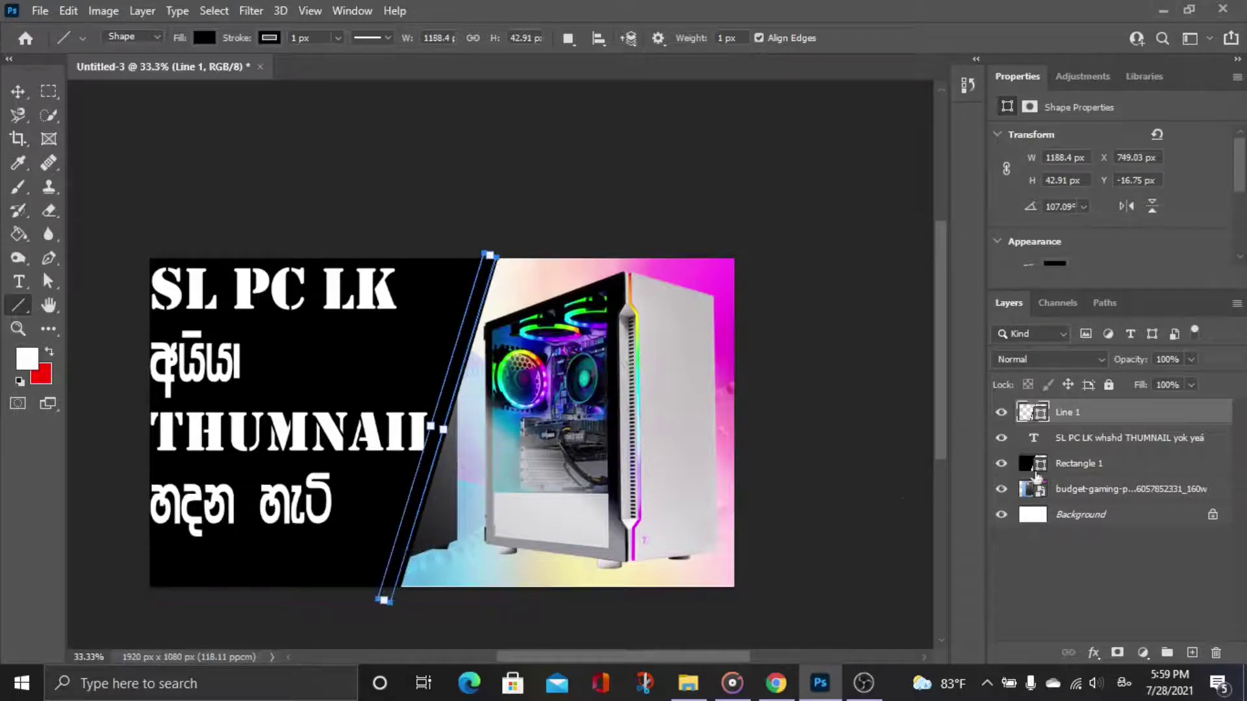
Fill the slanted line shape with red
double_click(1028, 414)
left_click_drag(896, 282, 994, 207)
key("Return")
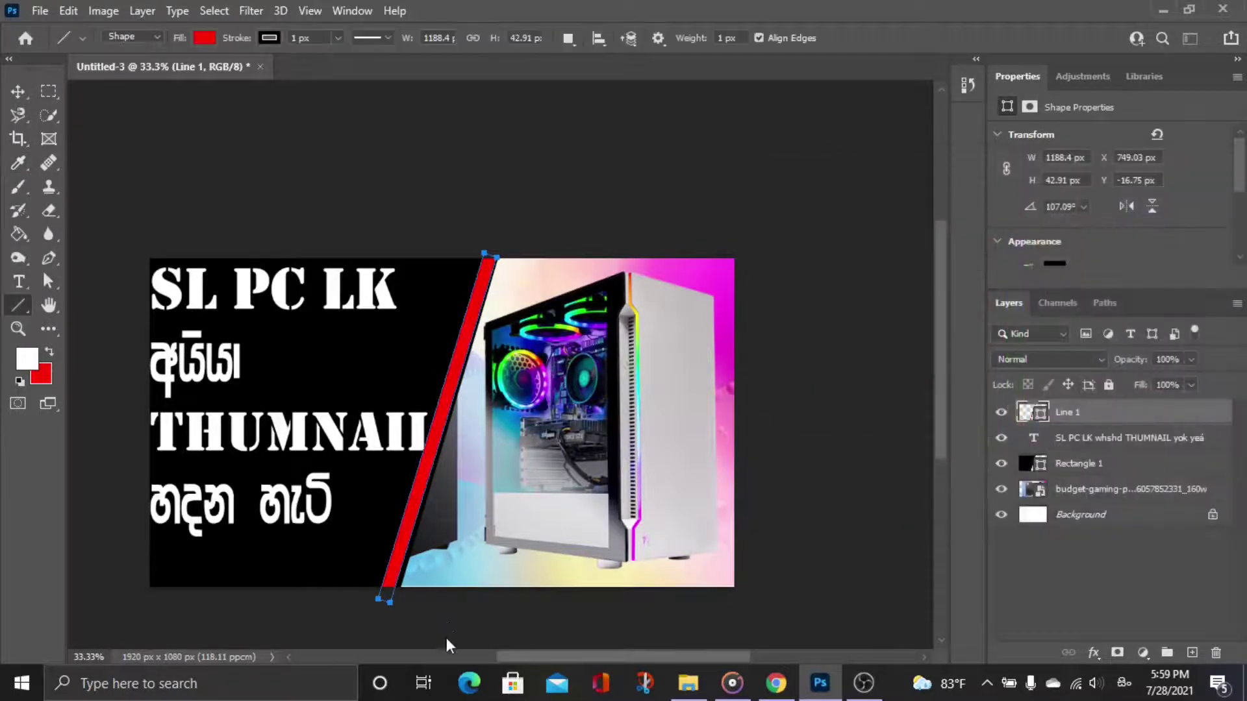
Move the red line right, clear of the title text, to about X 816 px and Y -12 px
left_click(19, 91)
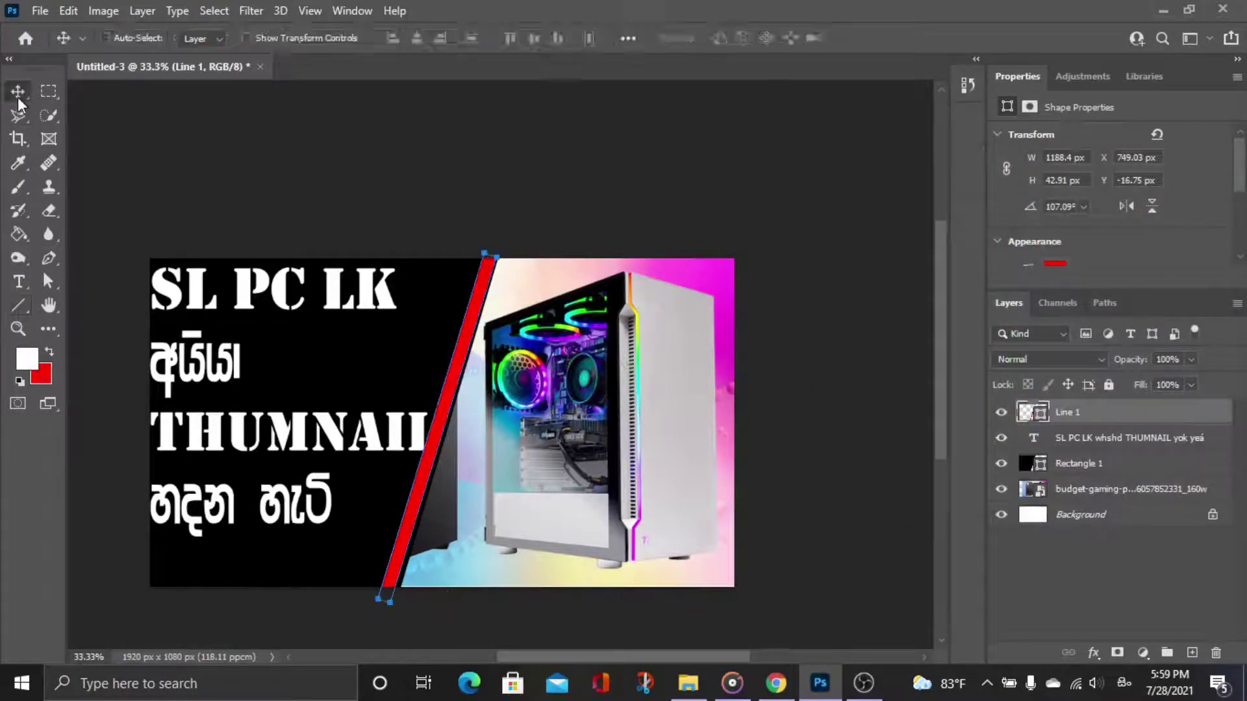
left_click_drag(450, 385, 455, 387)
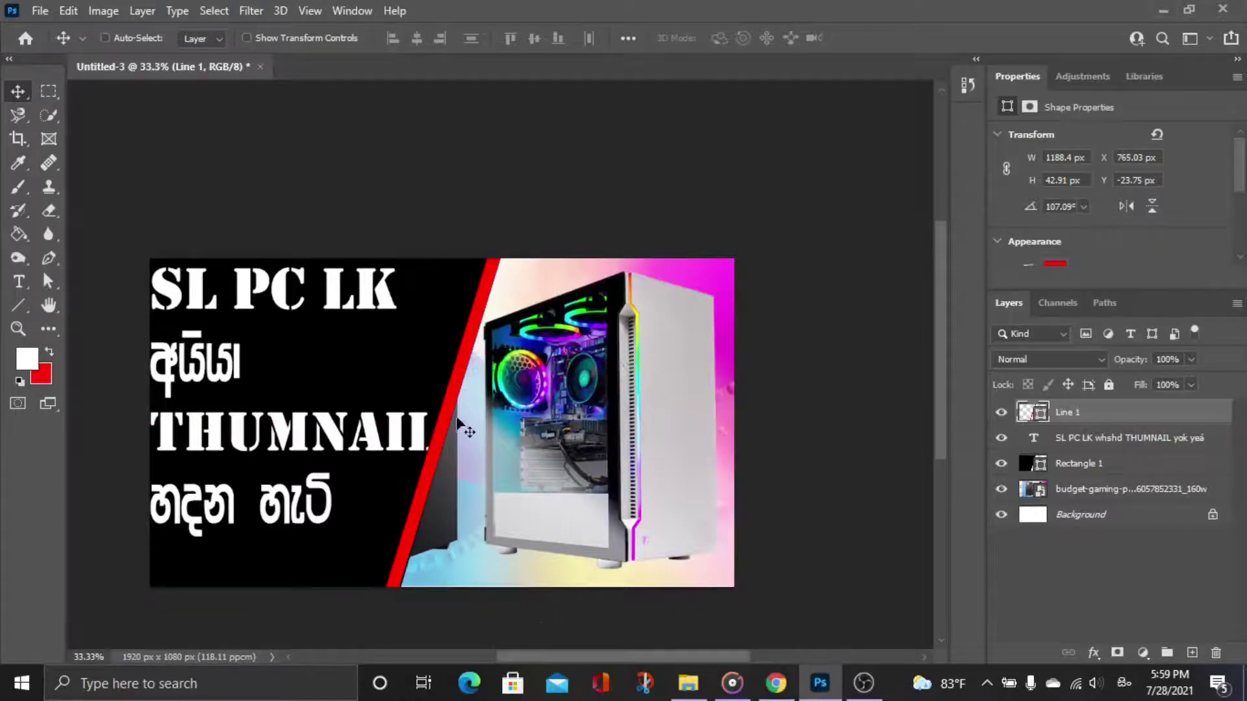
left_click_drag(449, 411, 457, 415)
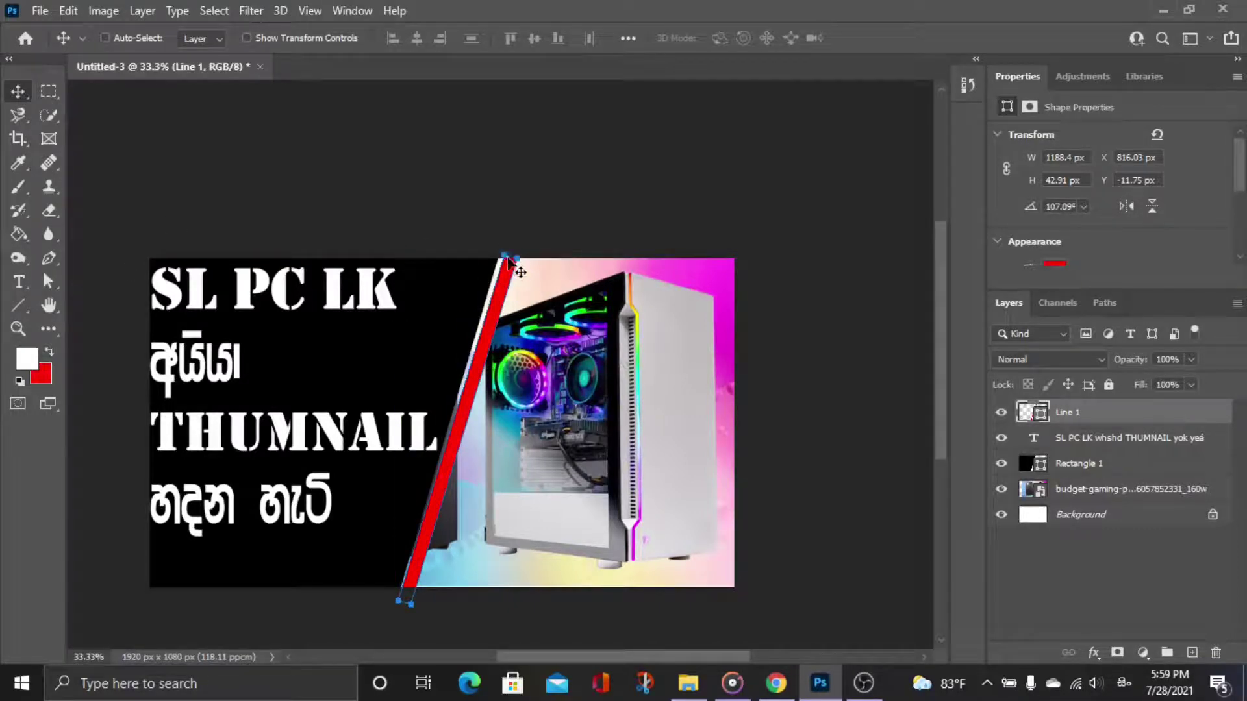
Rotate the red line to about 105.4° and move it about 16 px left and 4 px down onto the panel's slanted edge
left_click(18, 283)
left_click(19, 299)
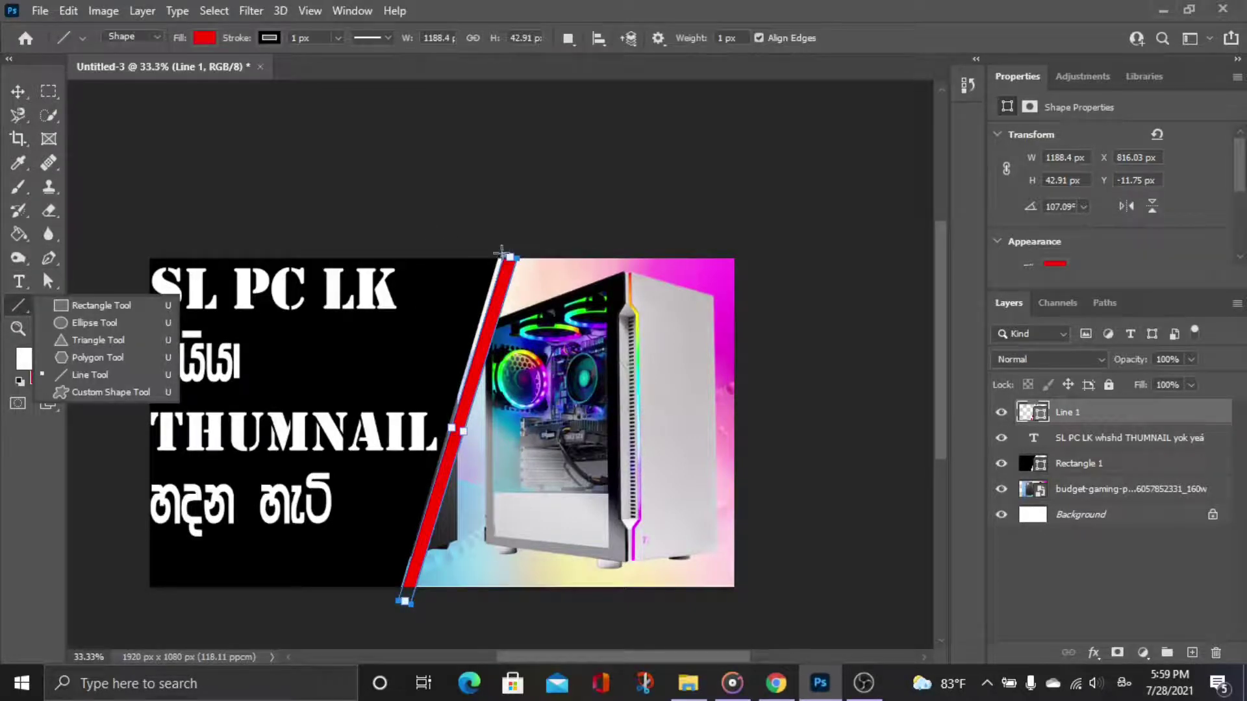
mouse_move(502, 252)
left_mouse_down()
mouse_move(500, 279)
mouse_move(510, 251)
left_mouse_up()
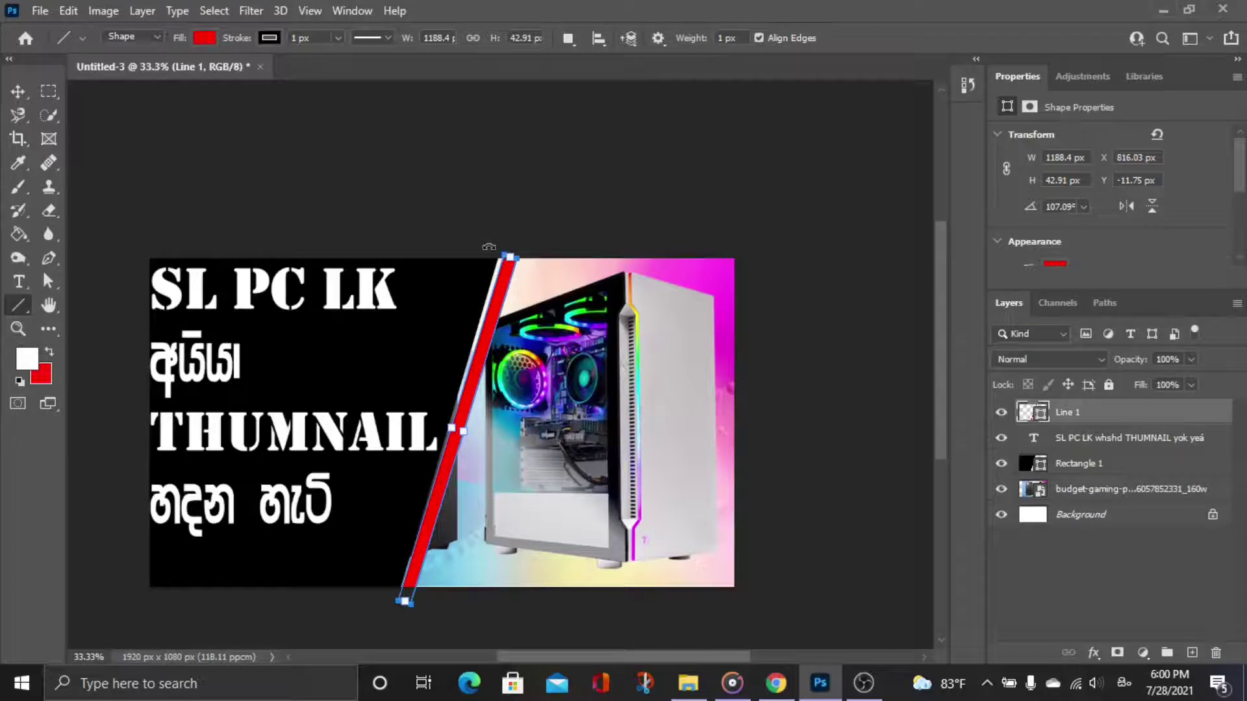
left_click_drag(486, 247, 483, 247)
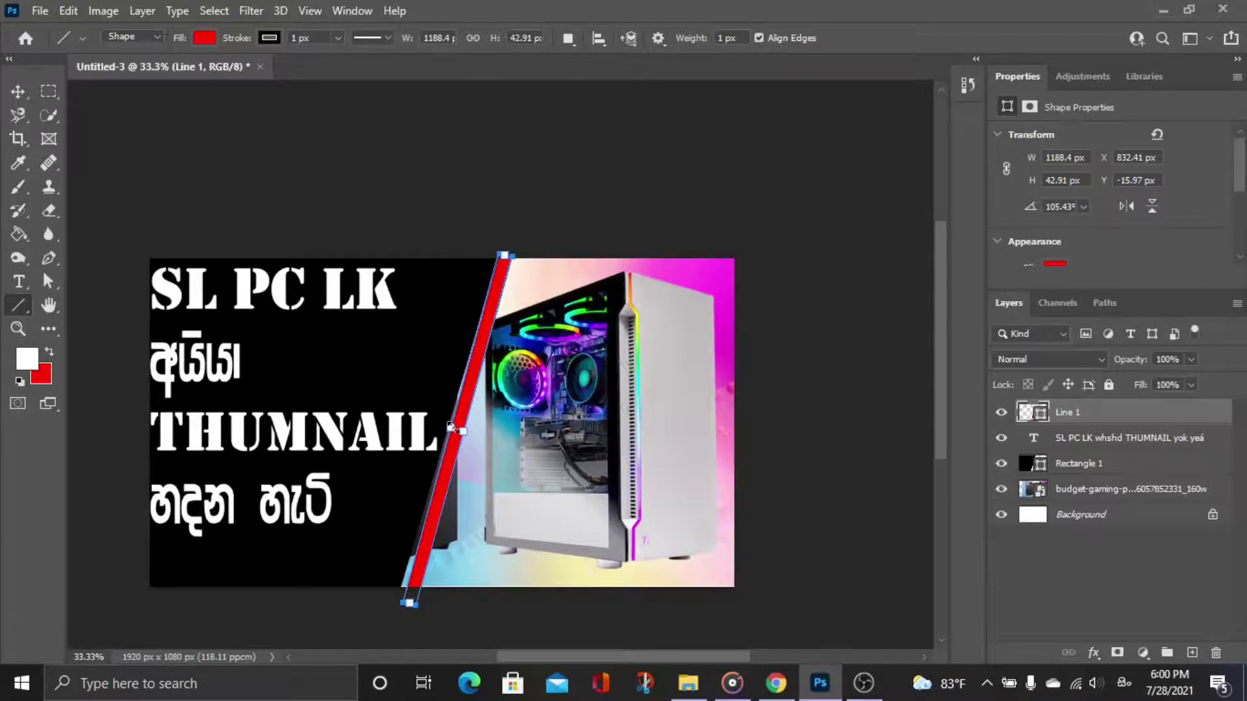
left_click(18, 91)
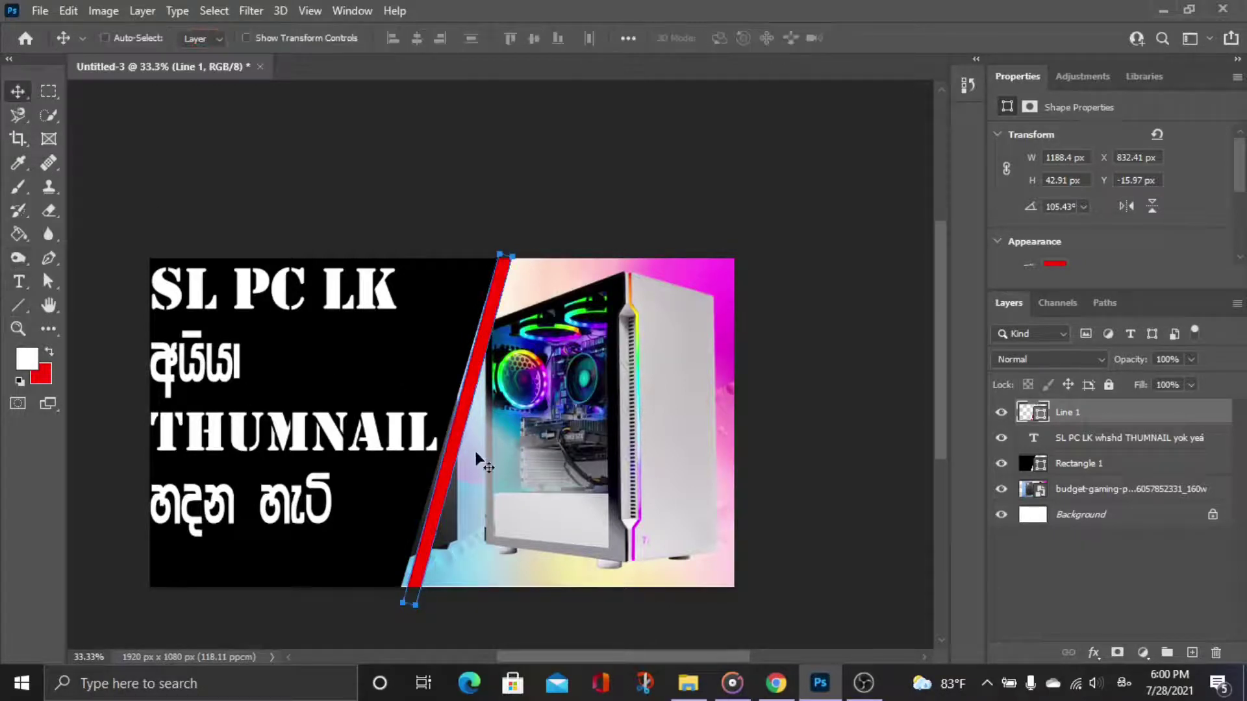
left_click_drag(456, 440, 453, 444)
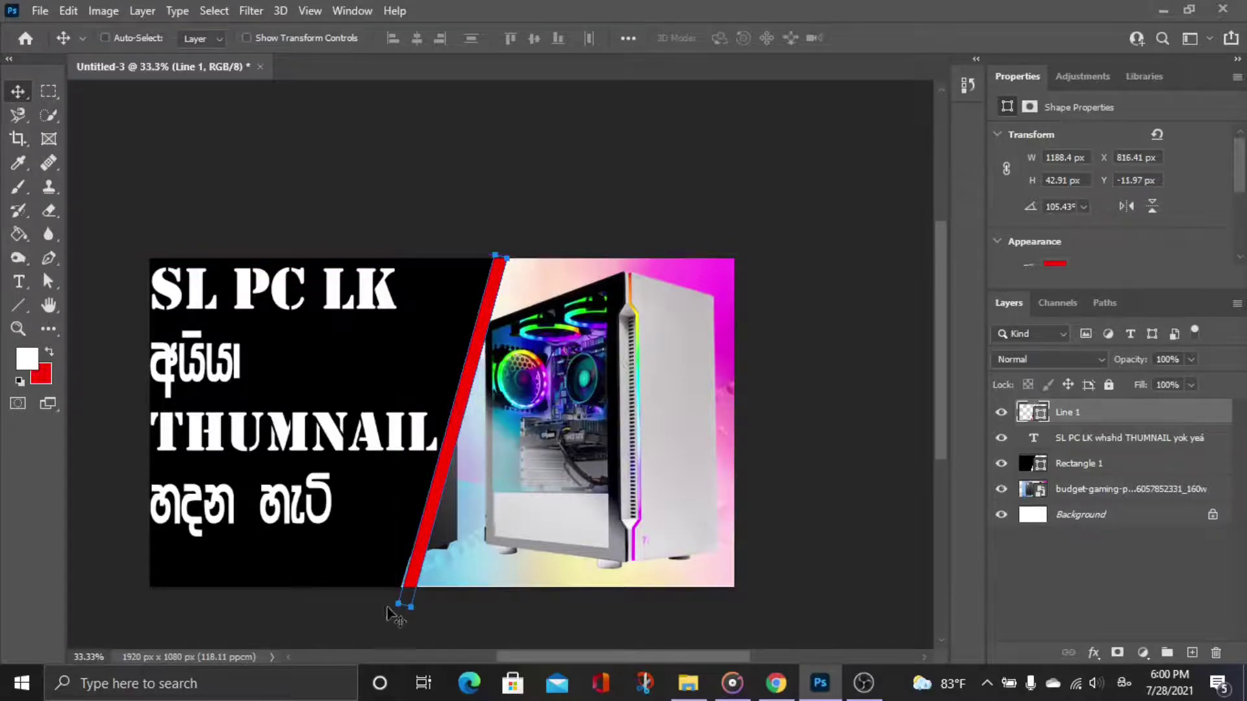
Thicken the red line to about 62 px on its panel side and place its layer below the black panel's layer
left_click(19, 305)
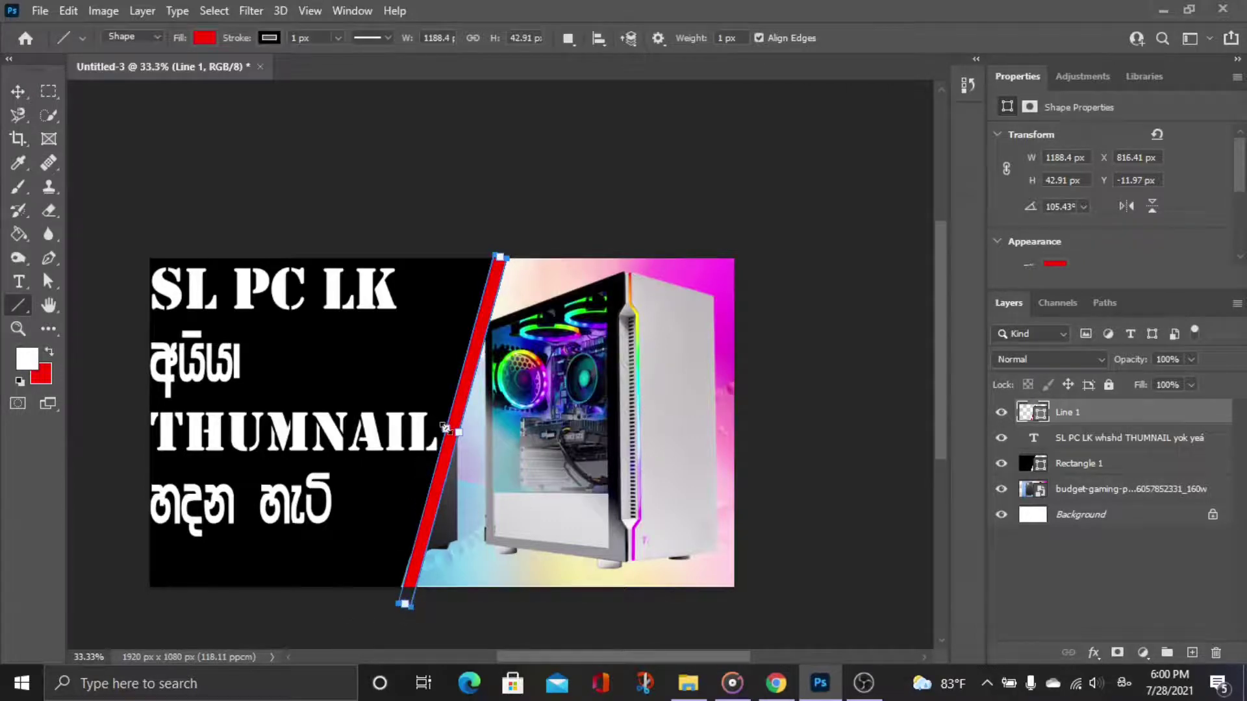
left_click_drag(444, 427, 441, 427)
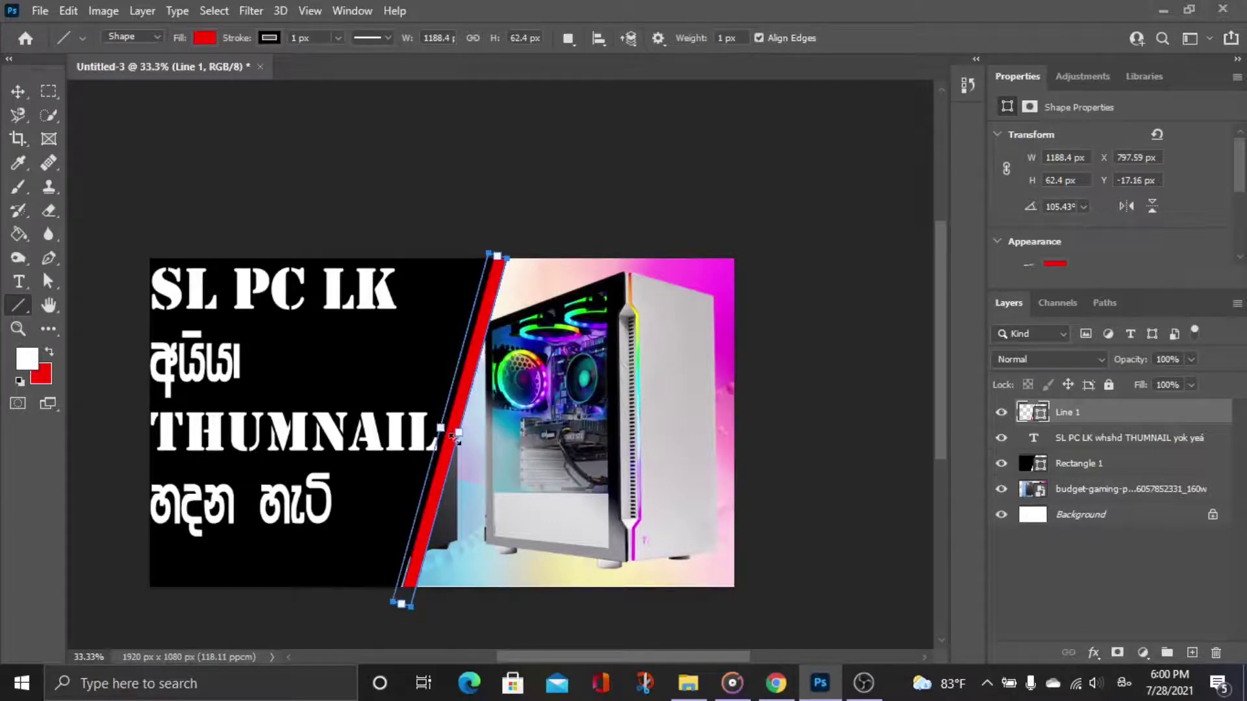
left_click_drag(1094, 413, 1095, 484)
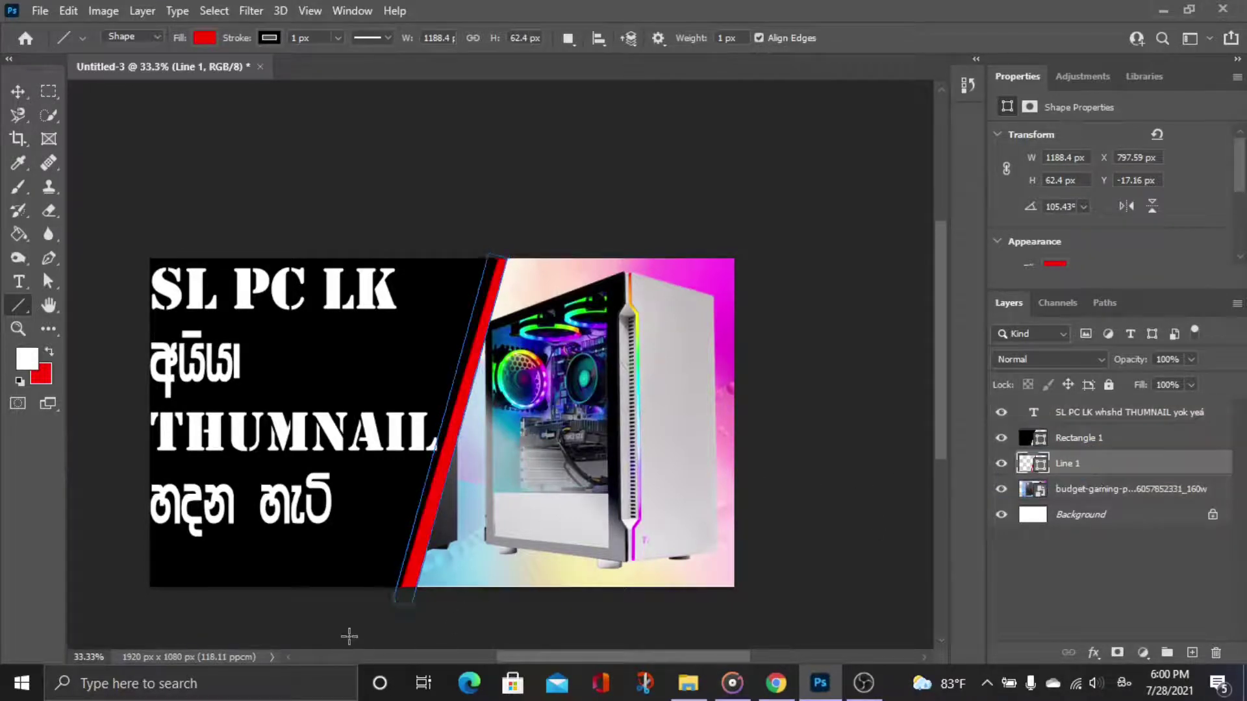
left_click(18, 92)
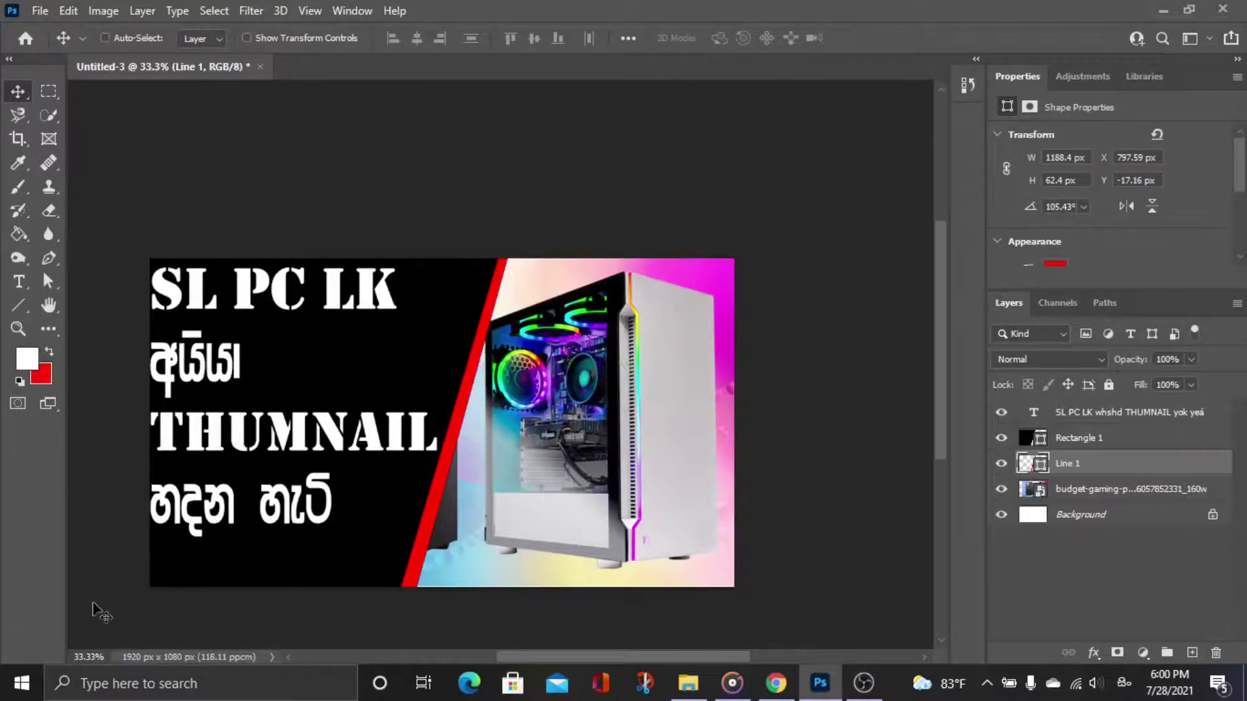
Switch to Chrome to examine the slanted-panel thumbnails on the SL PC LK videos page, and return to Photoshop
left_click(776, 683)
left_click(136, 8)
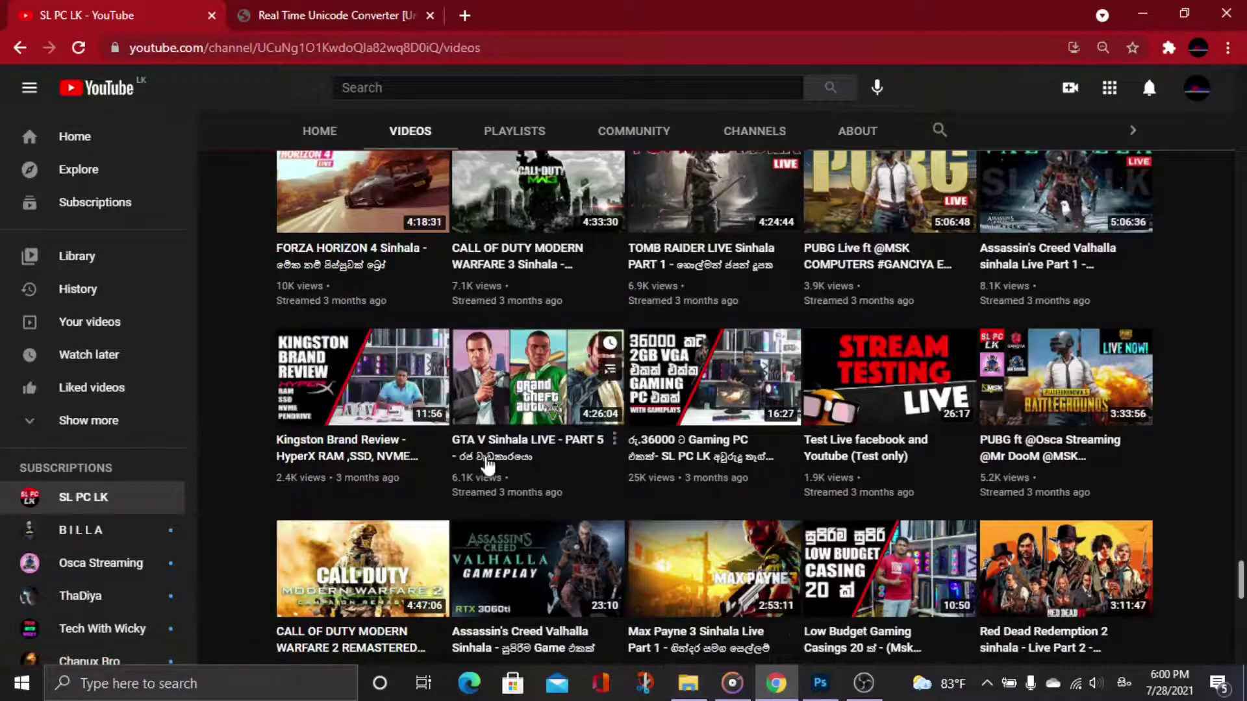
scroll(392, 384, "down", 3)
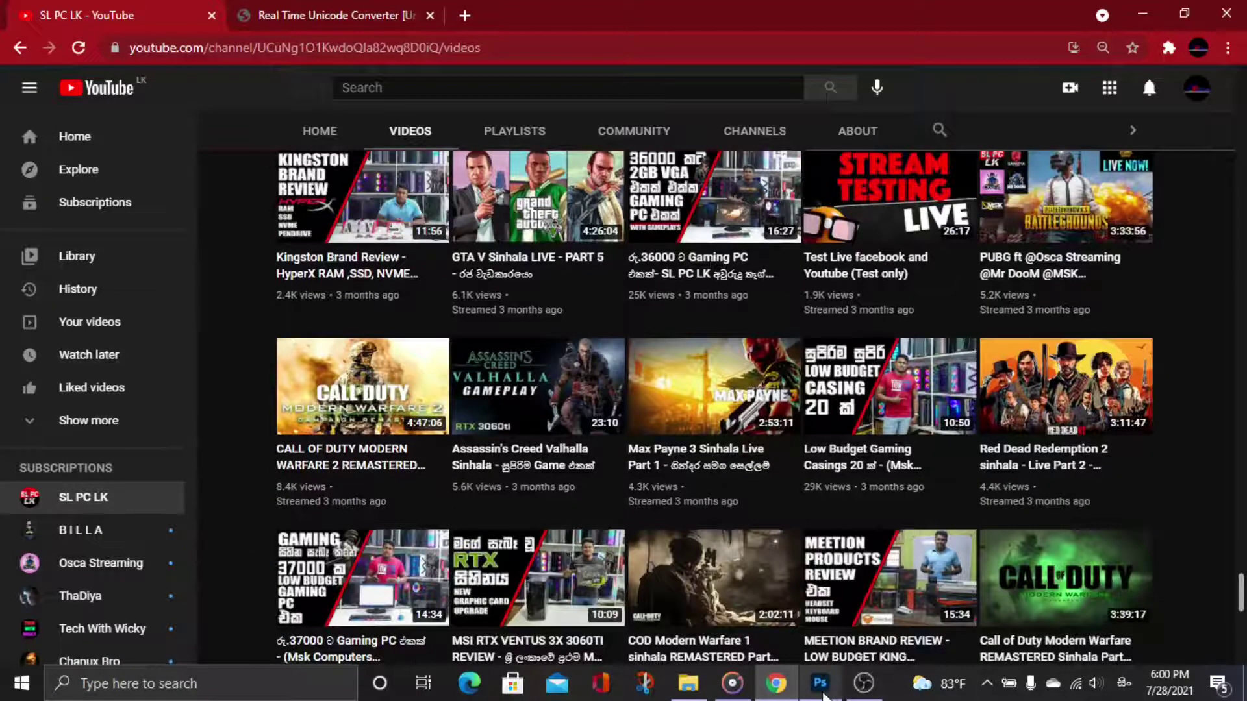
left_click(821, 688)
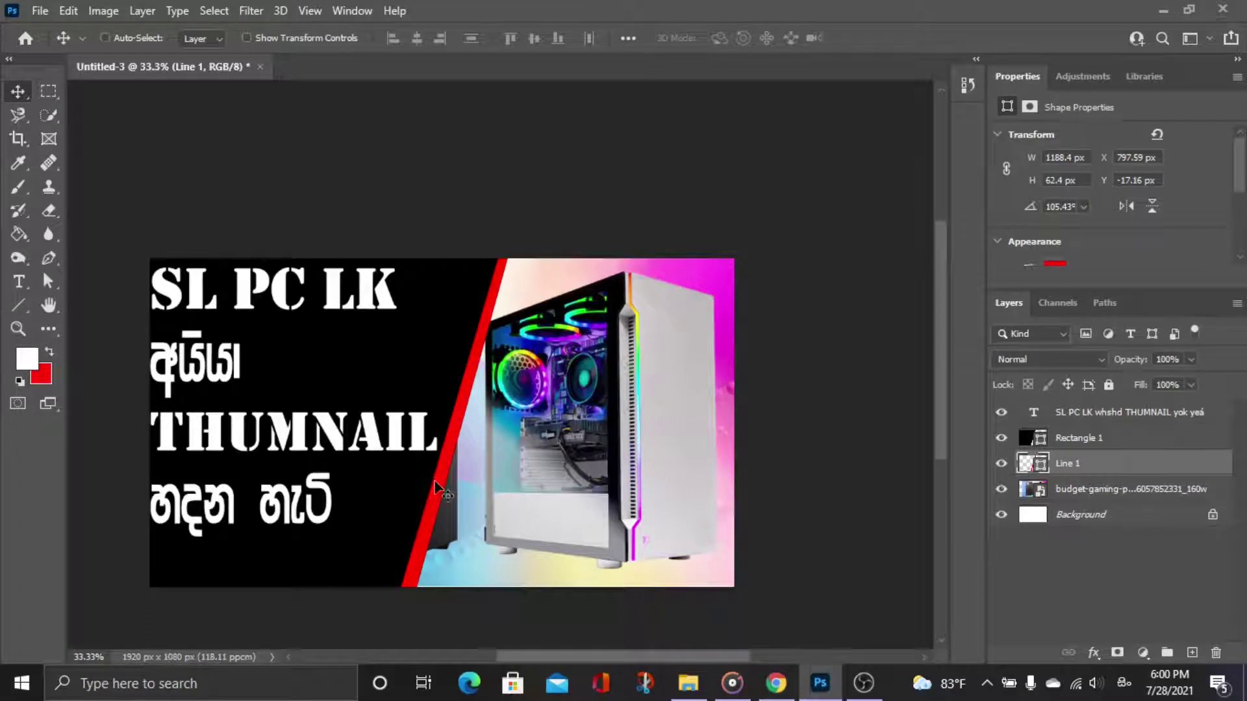
Shift the red line about 18 px right and 5 px down, and rotate it to about 107.2°
left_click_drag(451, 453, 462, 459)
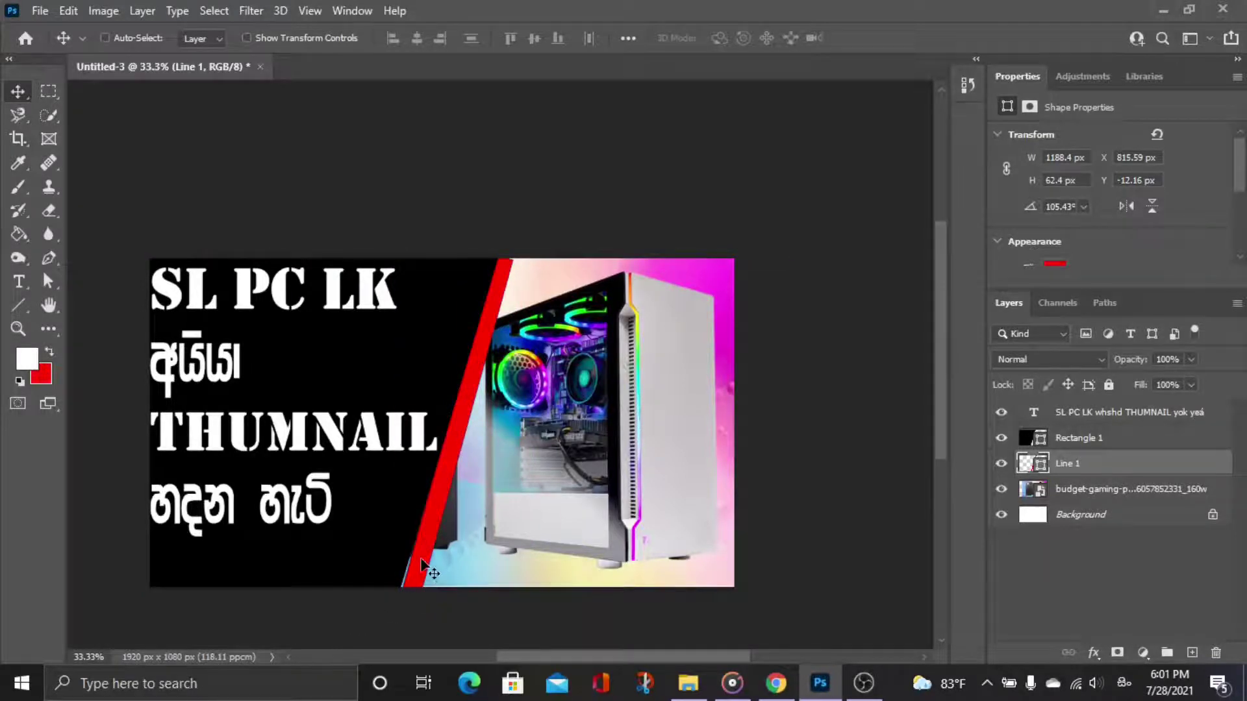
left_click(18, 305)
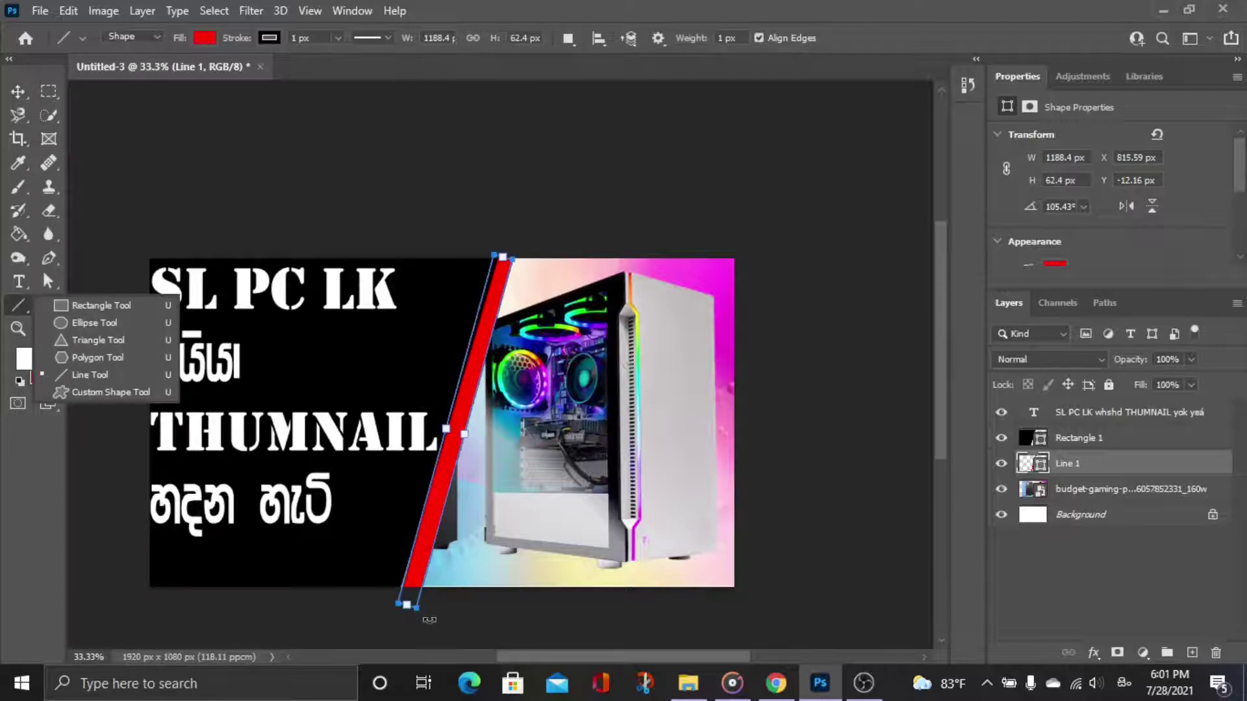
left_click_drag(429, 619, 424, 624)
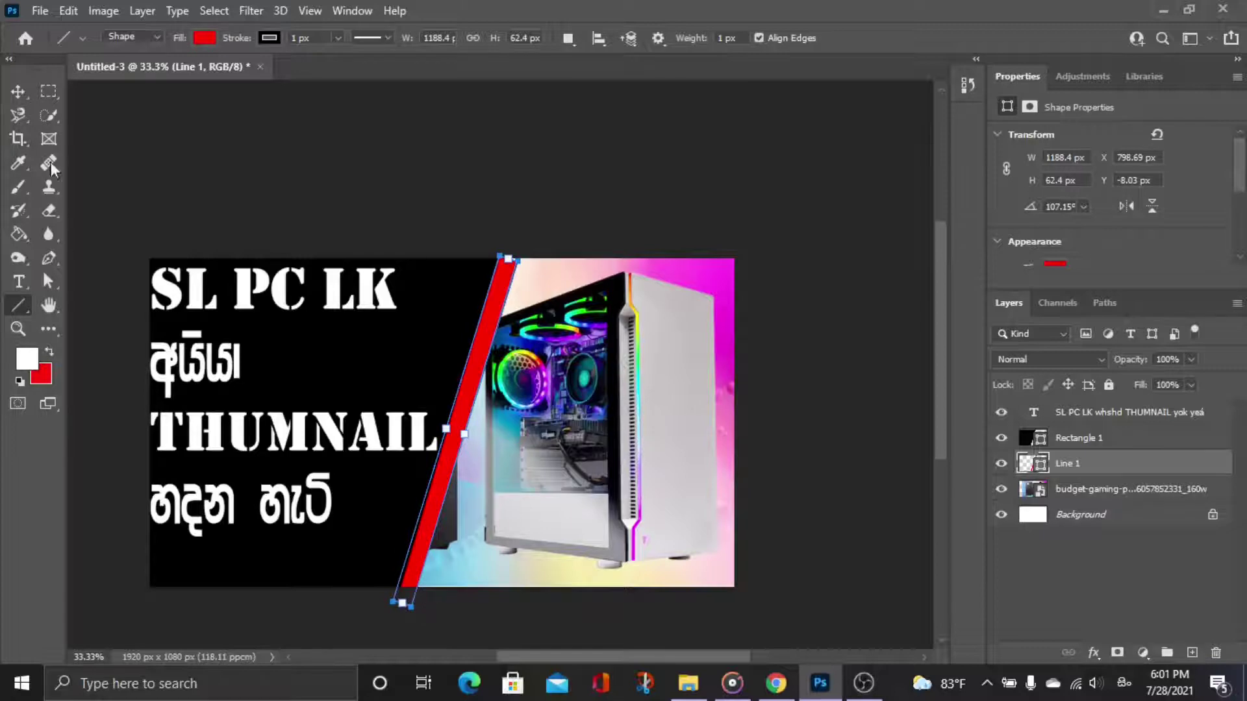
Lengthen the red line past the canvas's upper edge to about 1207 px
left_click_drag(507, 257, 511, 254)
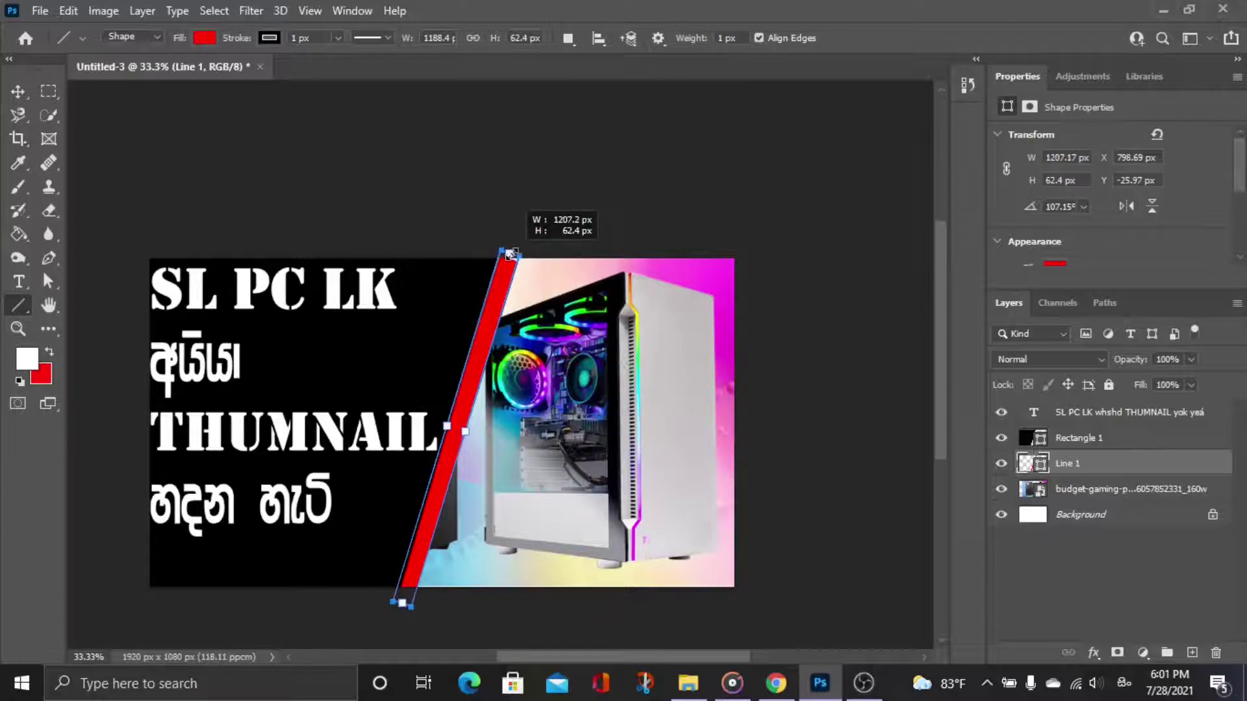
left_click(19, 91)
left_click(823, 536)
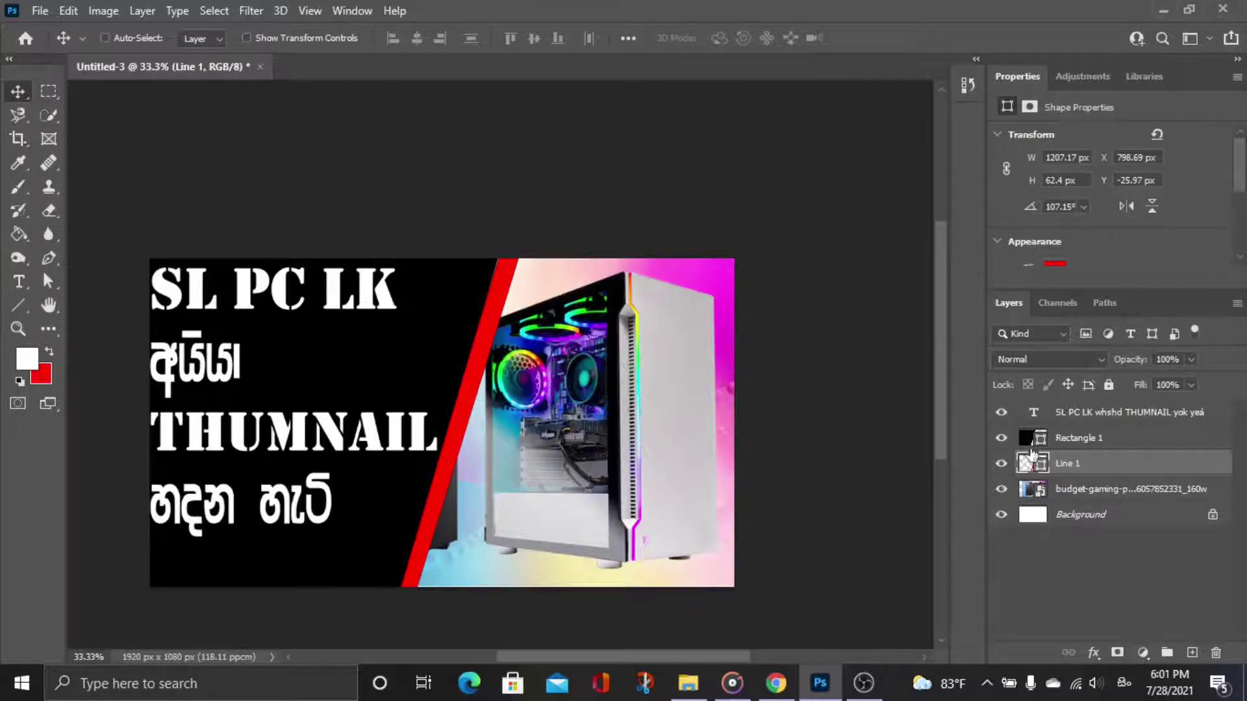
Bring the red line's layer above the title text layer and thin the line to about 34 px from its PC side
left_click_drag(1083, 478, 1078, 400)
left_click(335, 611)
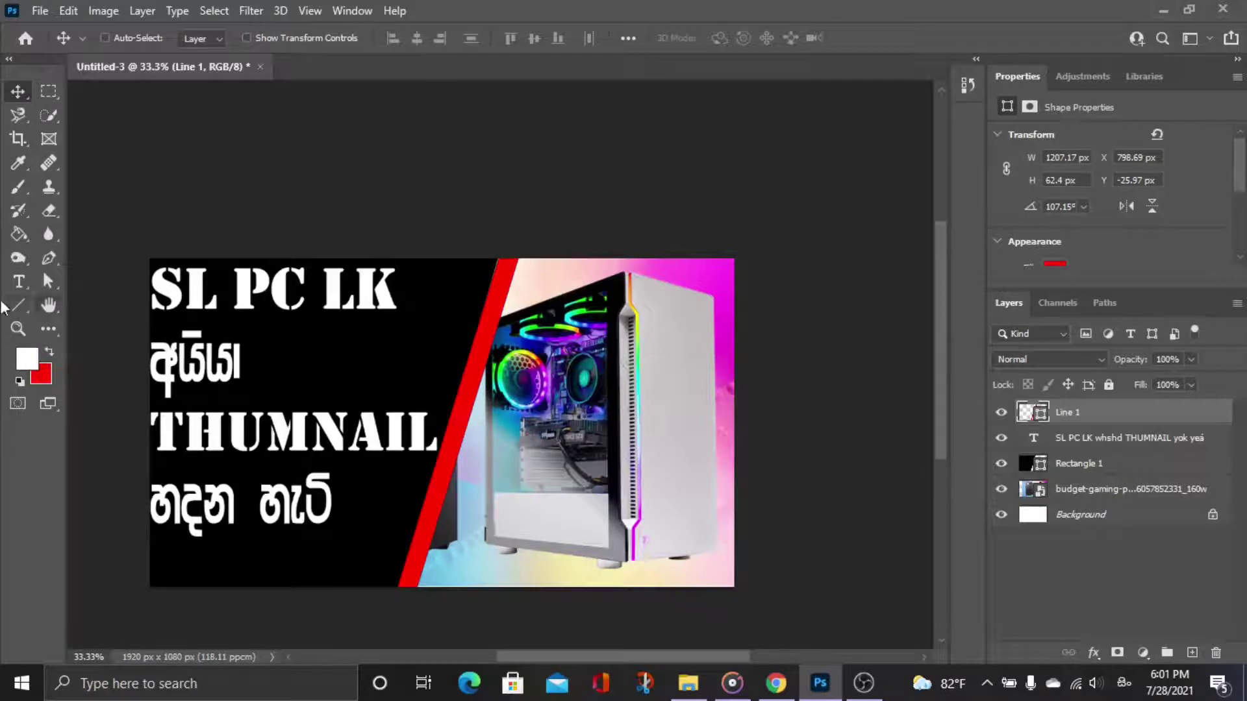
left_click(23, 315)
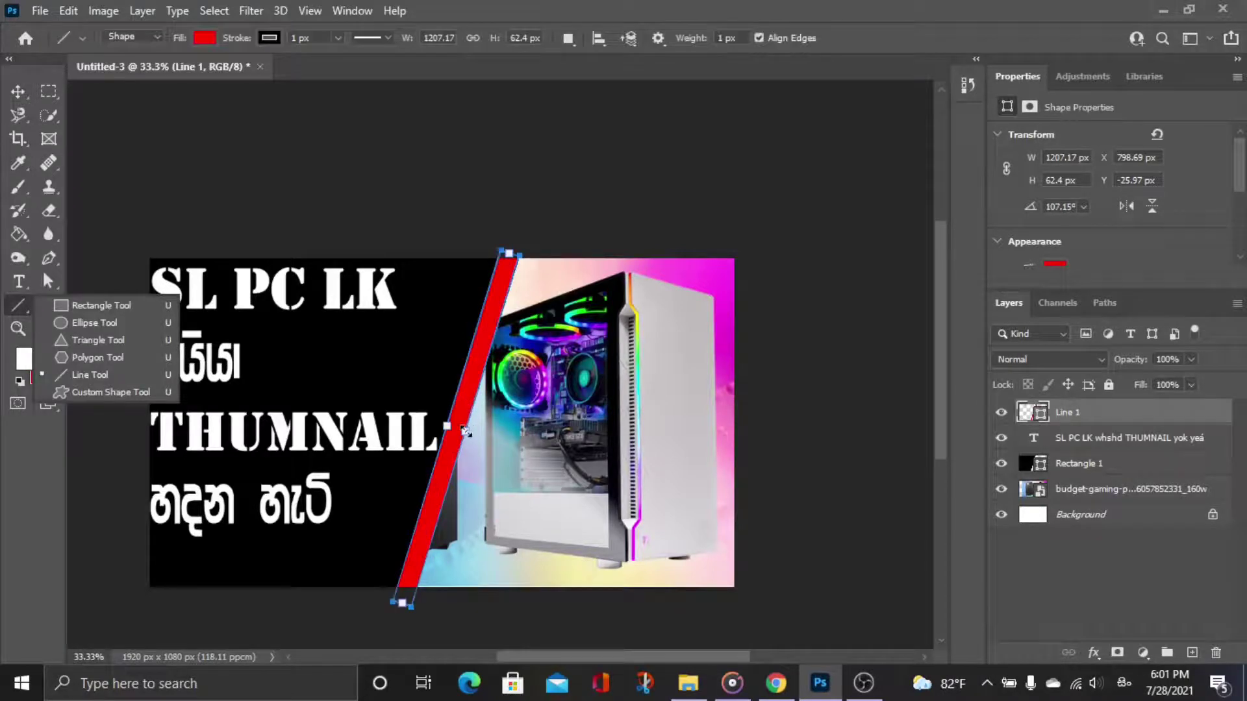
left_click_drag(465, 431, 454, 429)
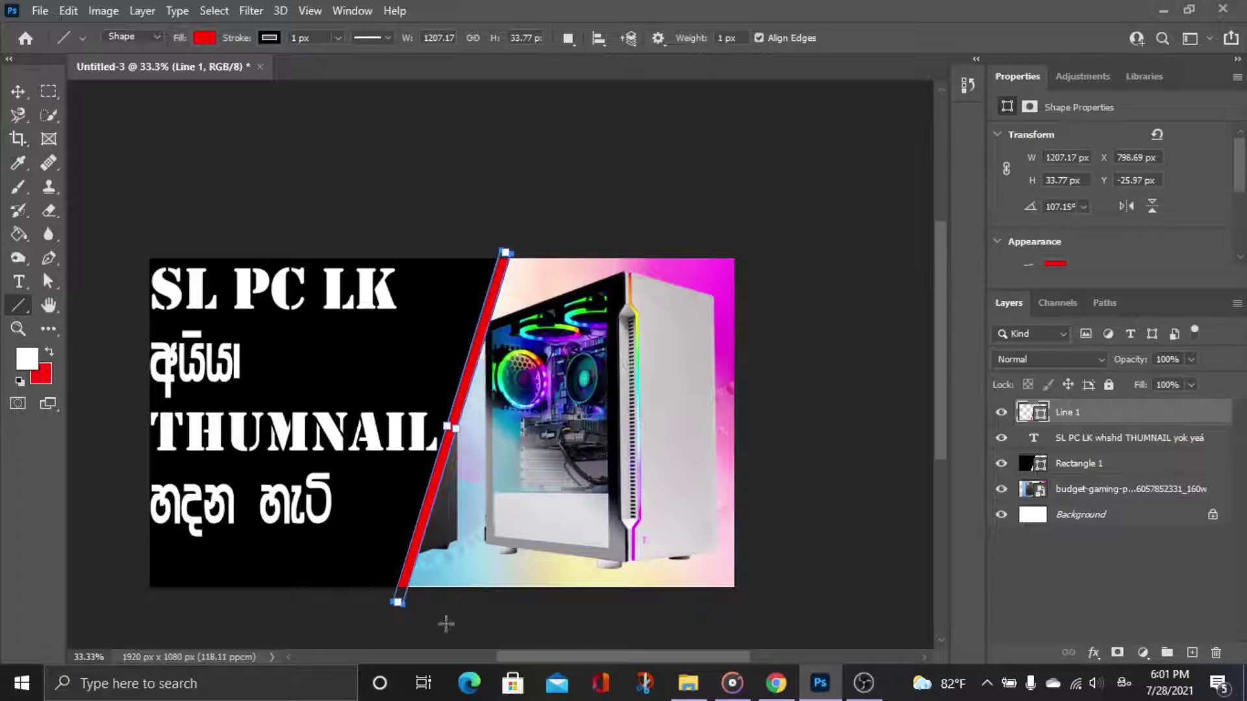
left_click(18, 91)
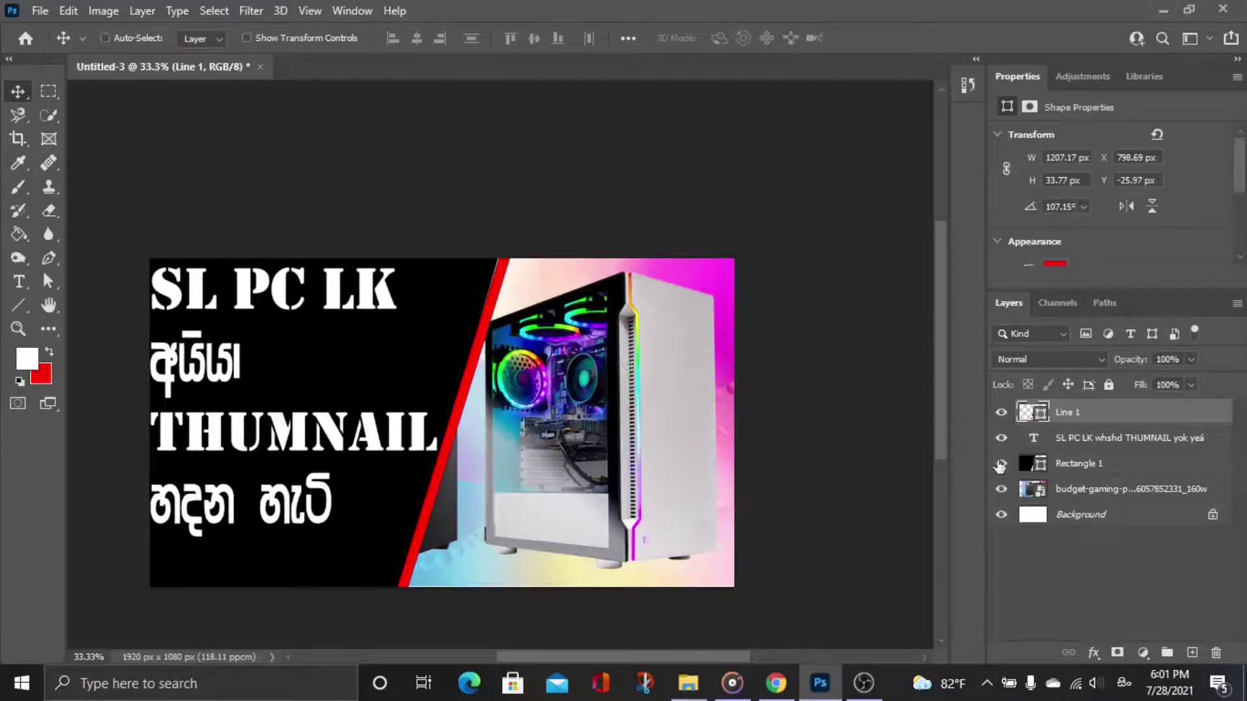
Extend the black panel's upper-right corner to meet the red line, making the panel 1161 px wide
left_click(1083, 462)
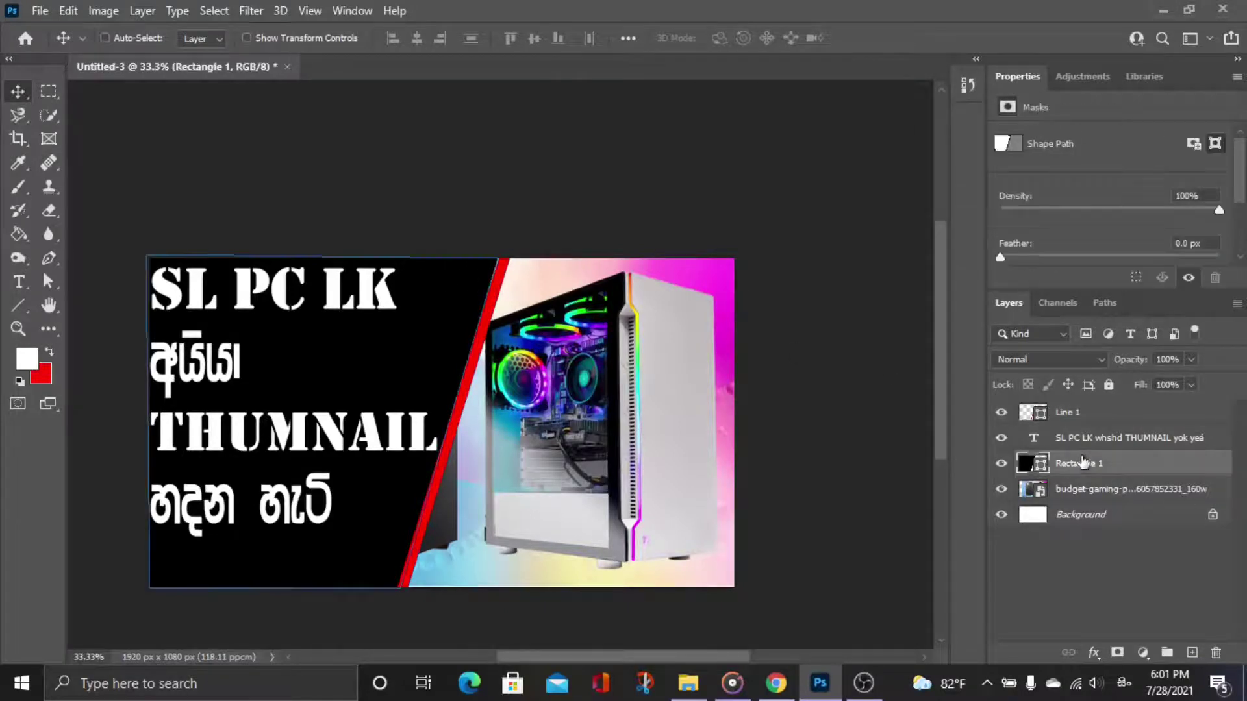
left_click(44, 289)
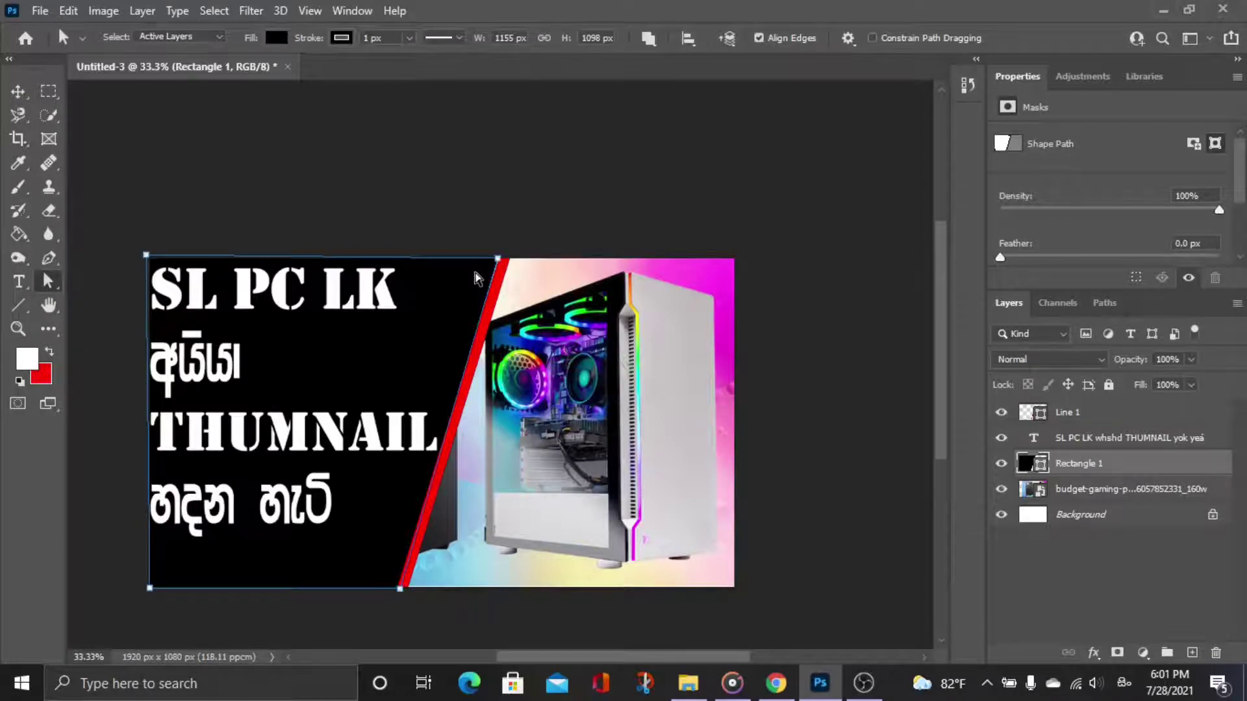
left_click_drag(498, 259, 507, 259)
left_click(499, 264)
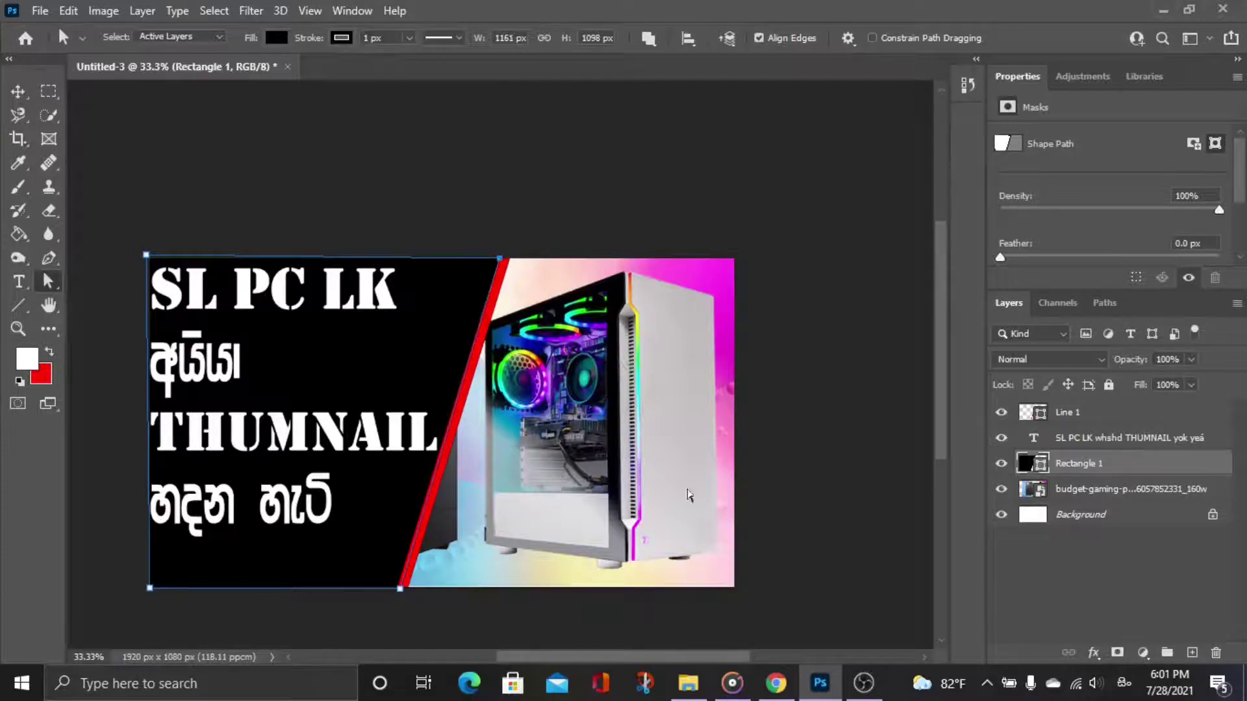
left_click(799, 388)
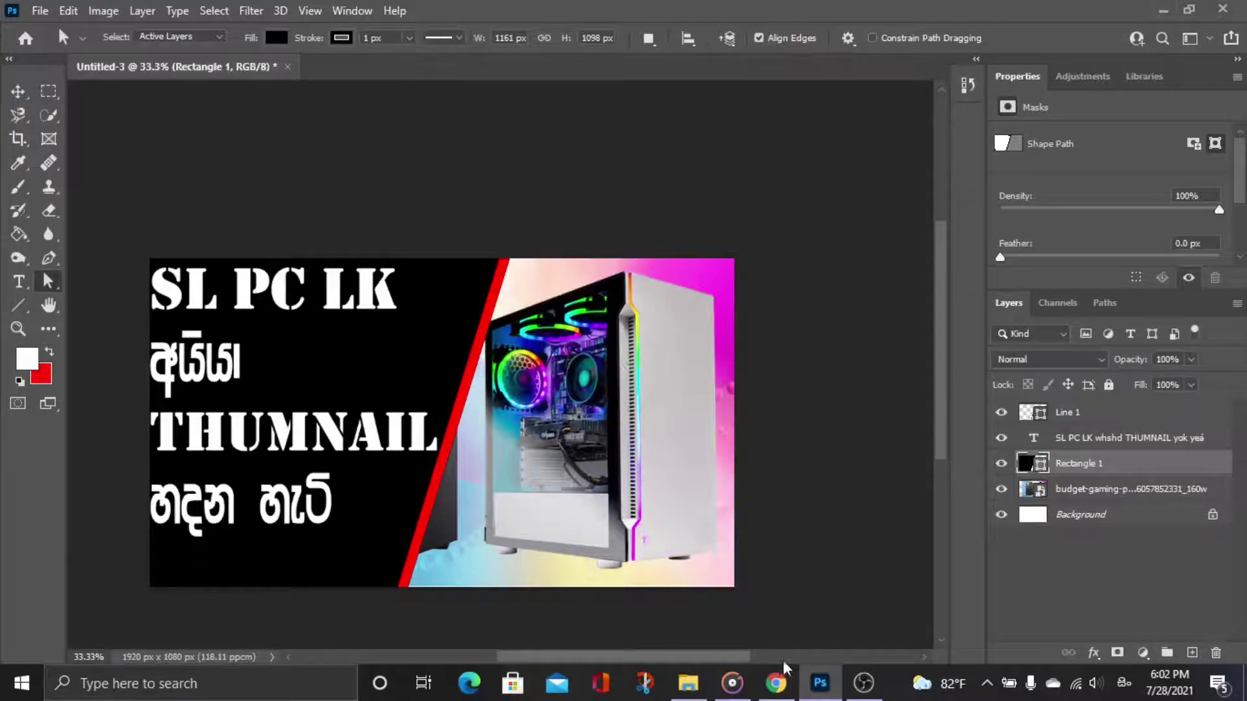
Switch to Chrome to review more thumbnail designs across the SL PC LK videos page, and return to Photoshop
left_click(776, 682)
scroll(912, 479, "down", 5)
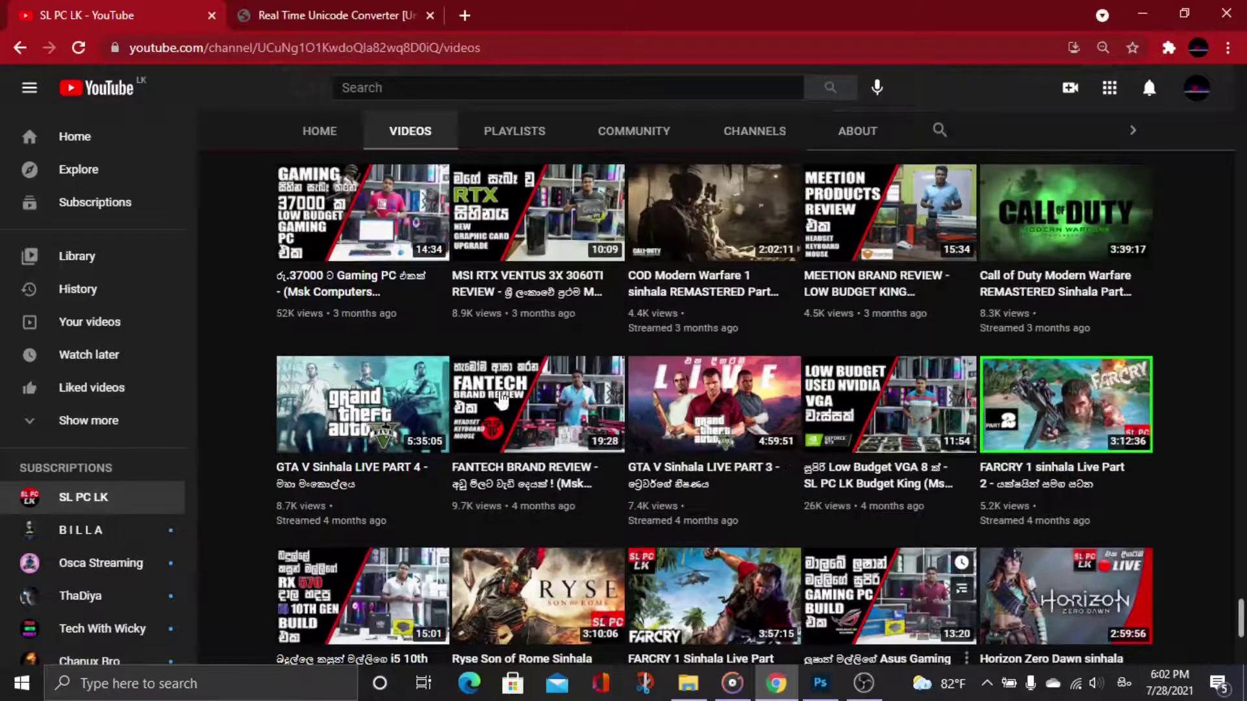
scroll(452, 447, "down", 5)
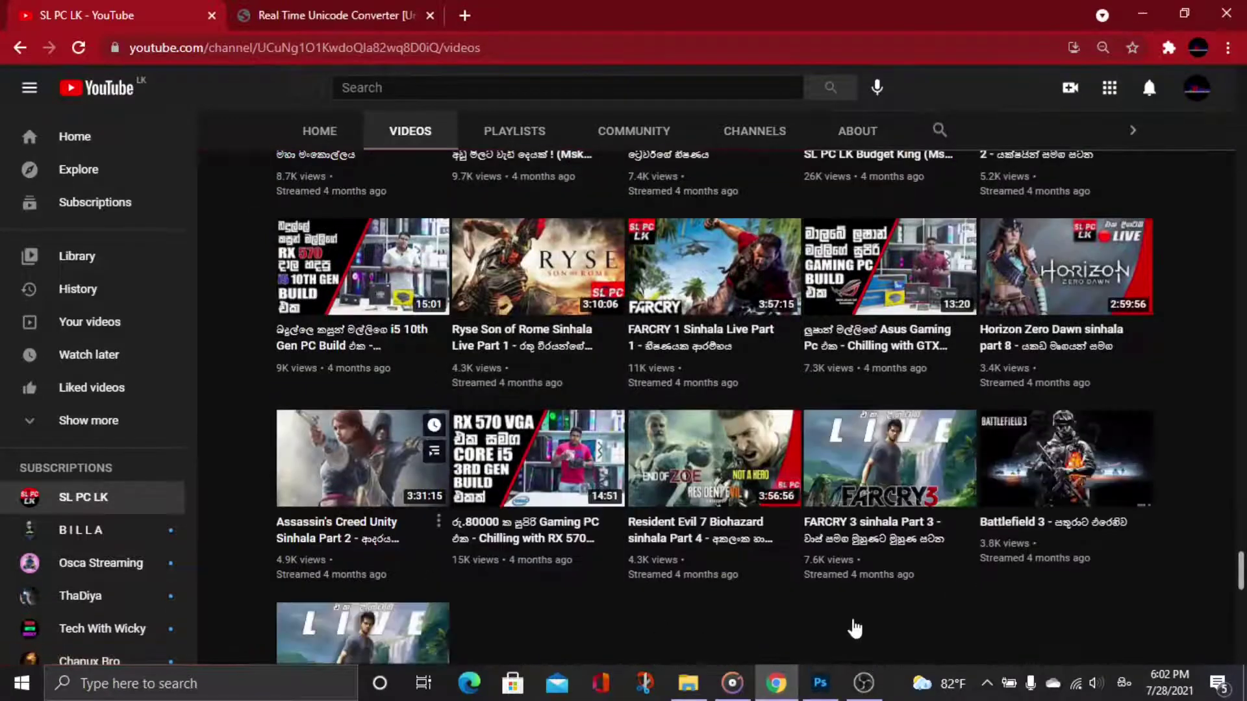
scroll(728, 584, "up", 10)
scroll(787, 538, "up", 10)
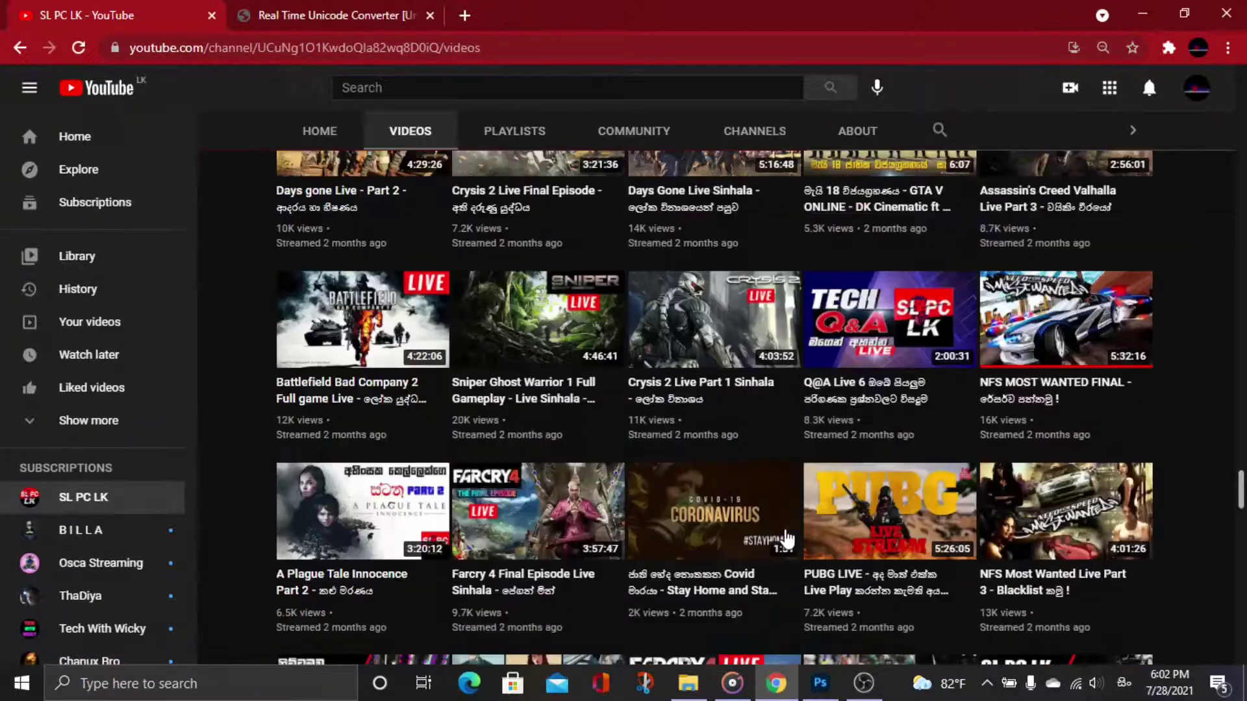
scroll(787, 538, "up", 10)
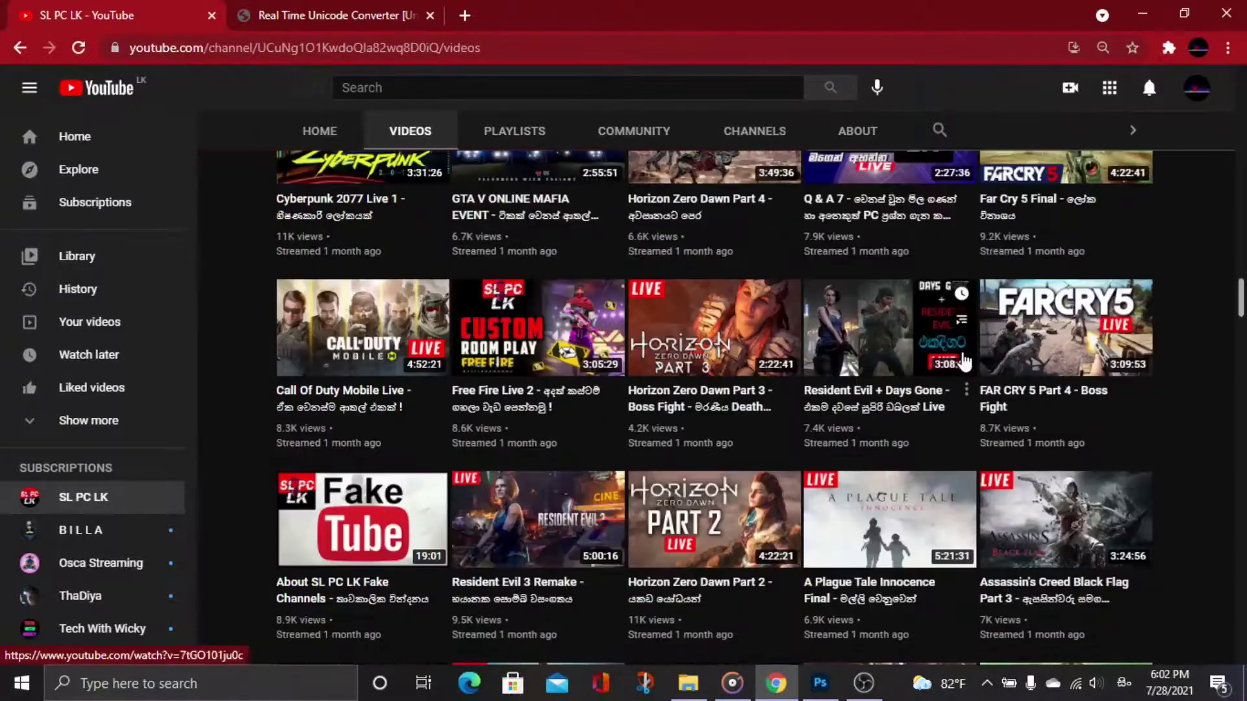
scroll(952, 411, "up", 15)
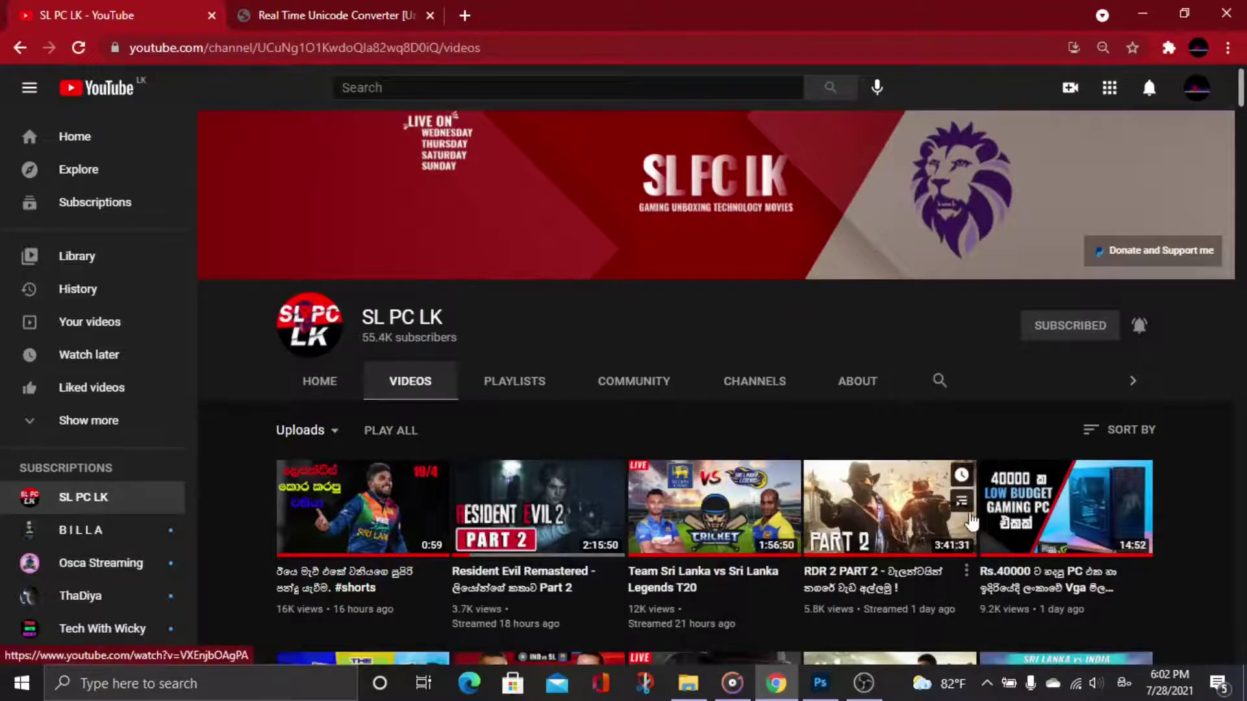
left_click(823, 686)
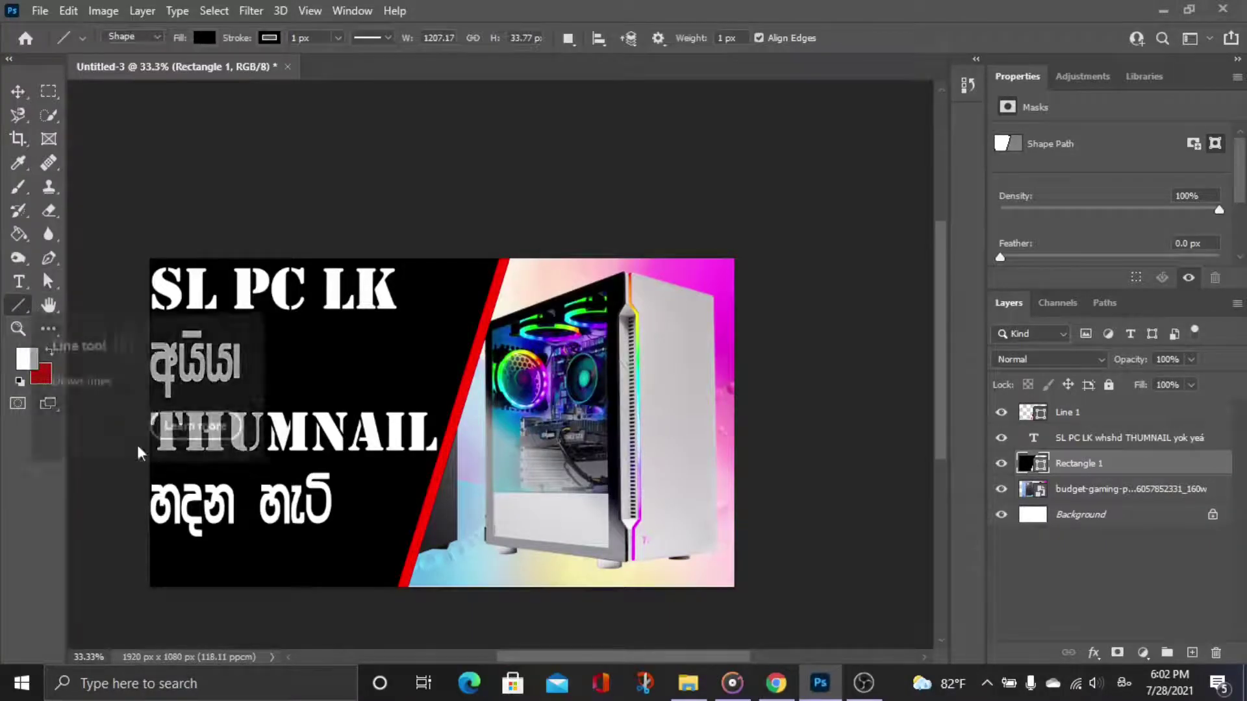
Draw a thick slanted line shape, about 278 by 123 px, over the panel's lower-left corner and fill it with dark grey 2a2828
left_click_drag(150, 547, 152, 594)
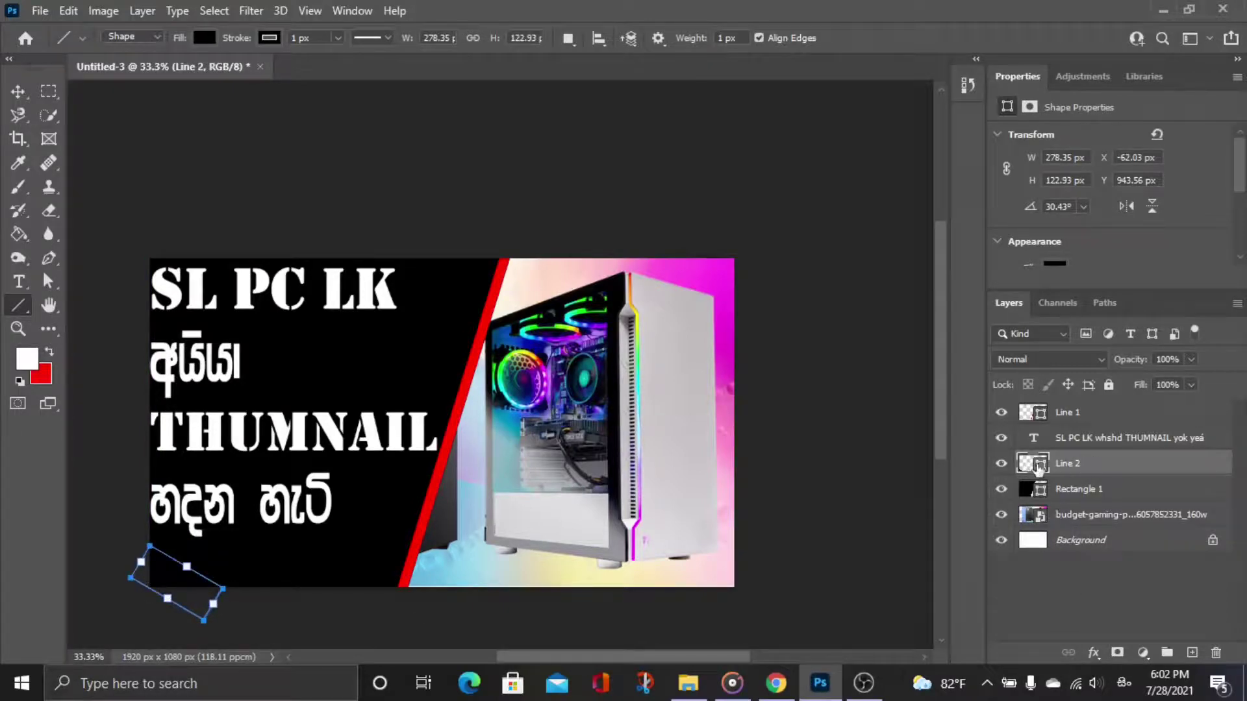
double_click(1032, 465)
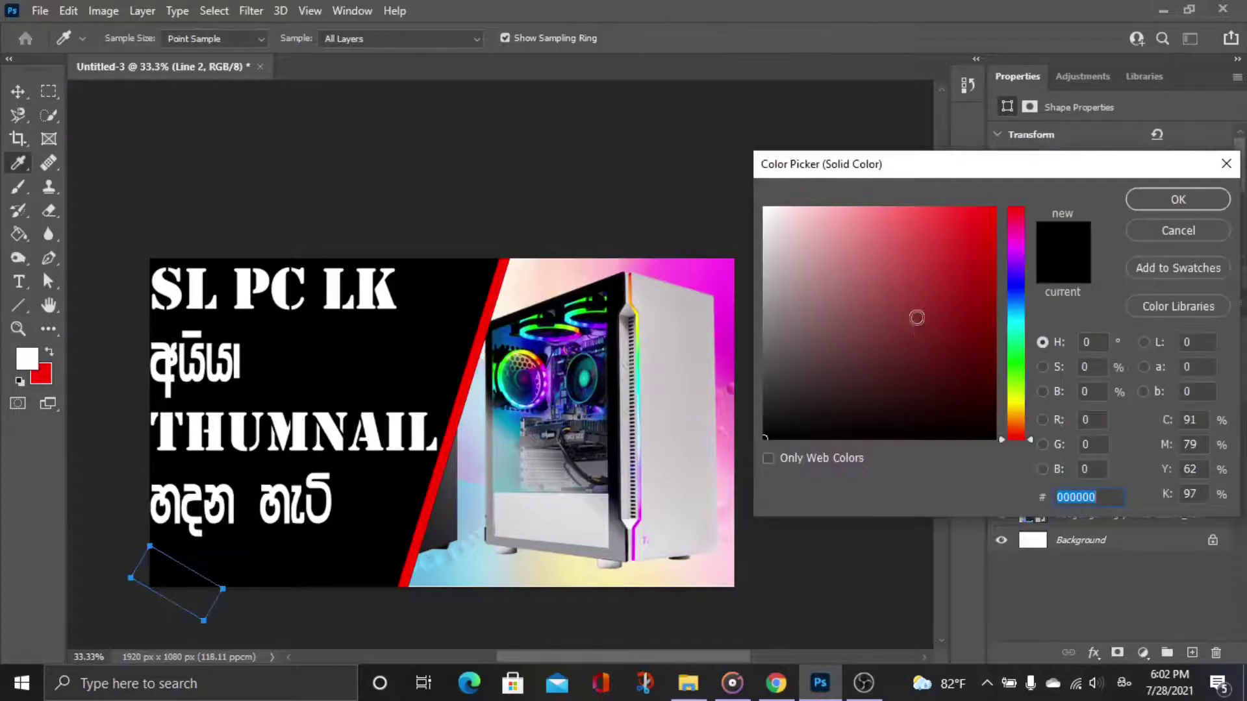
mouse_move(916, 317)
left_mouse_down()
mouse_move(818, 261)
mouse_move(775, 401)
left_mouse_up()
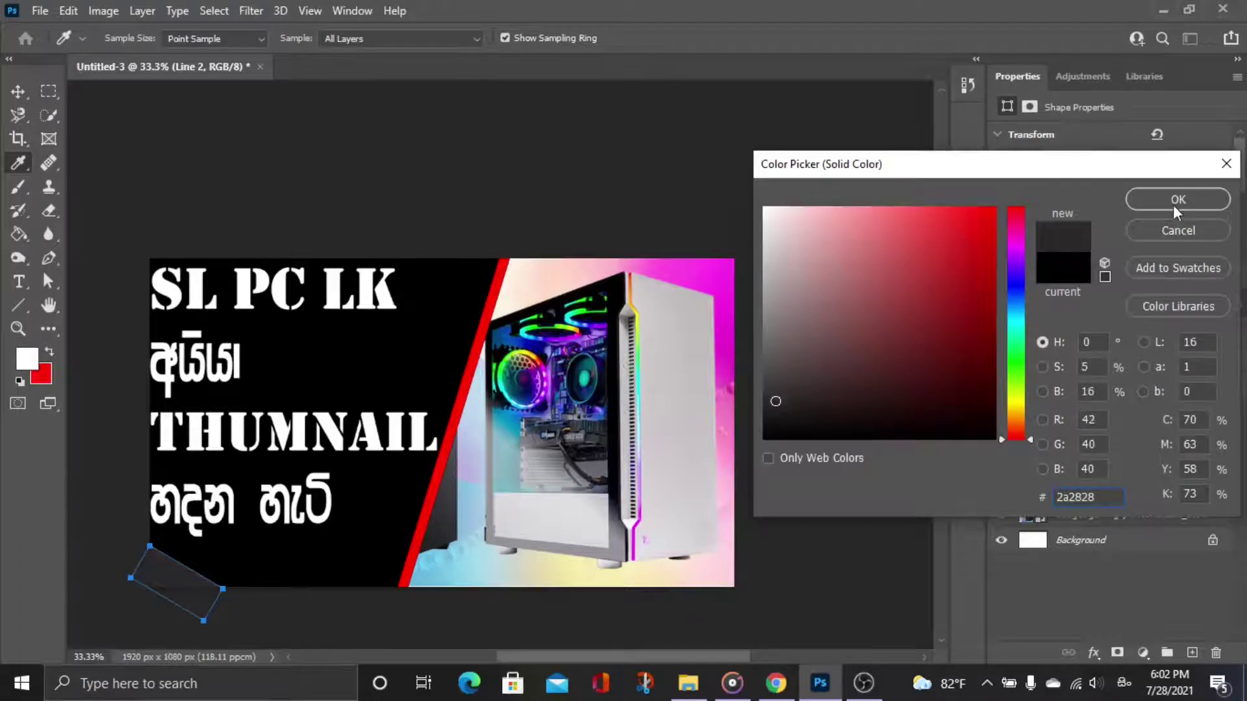
left_click(1151, 209)
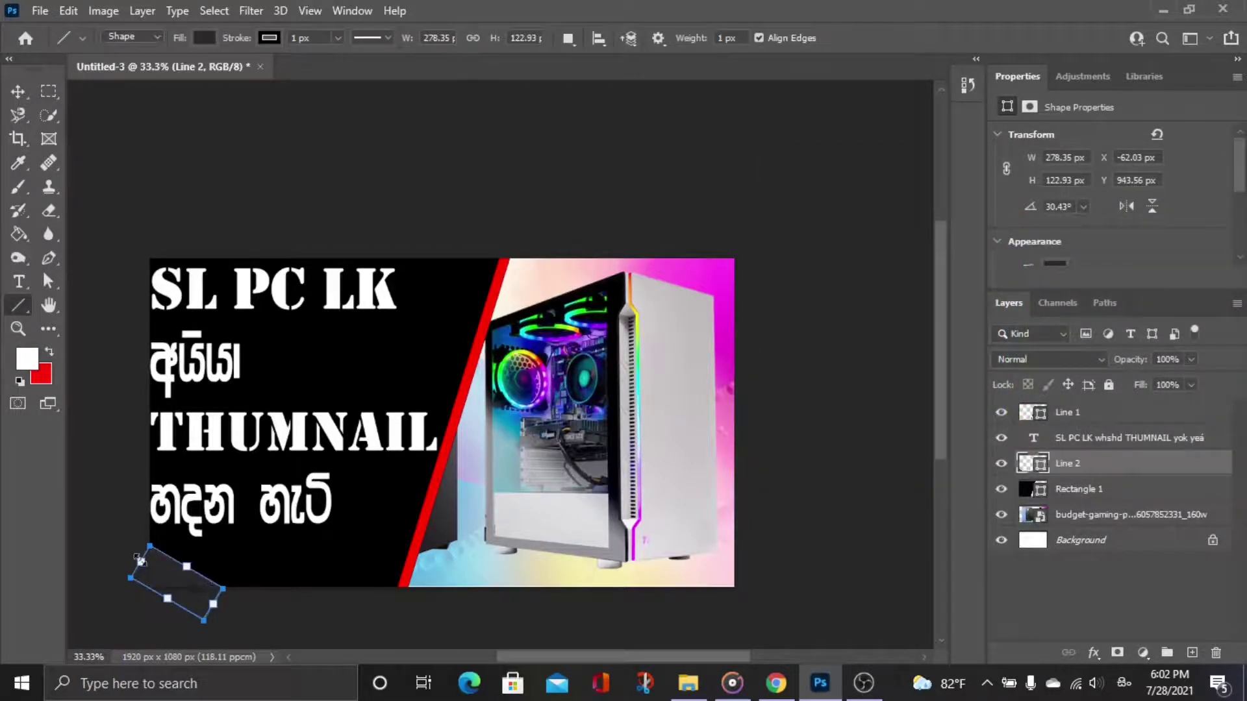
Enlarge the dark grey corner shape to about 370 by 147 px, extending it beyond the canvas
left_click_drag(137, 562, 177, 554)
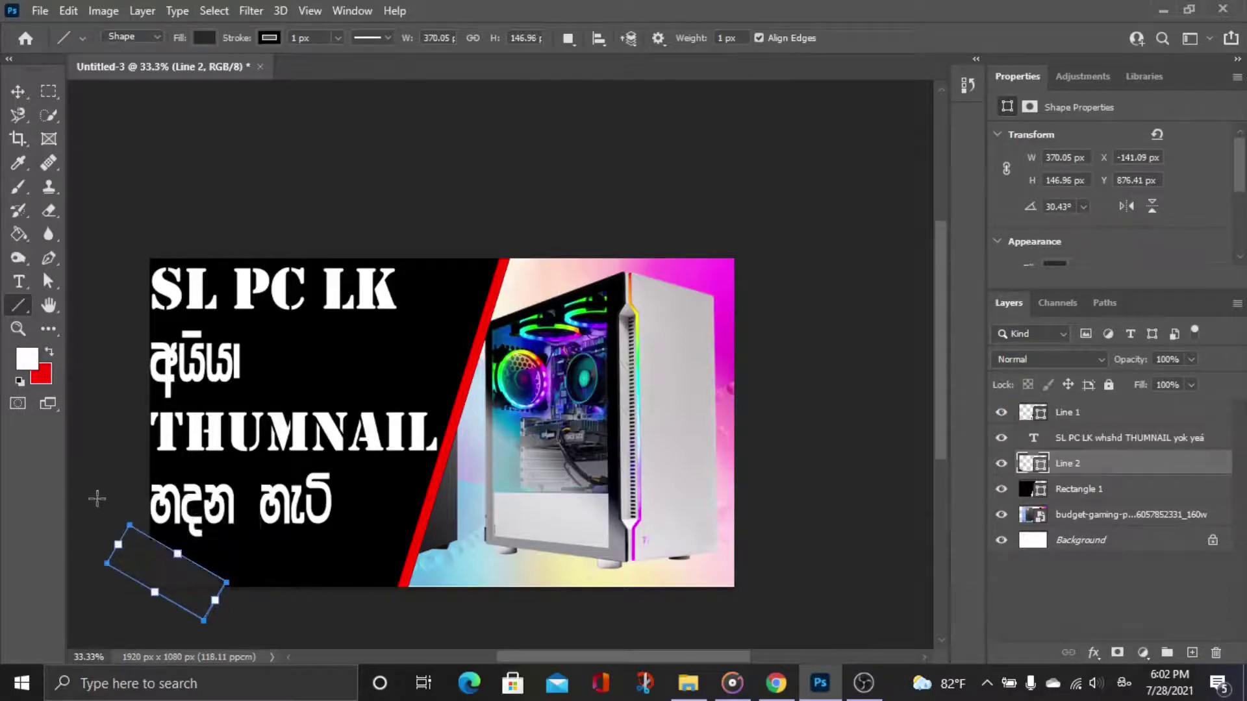
left_click(18, 91)
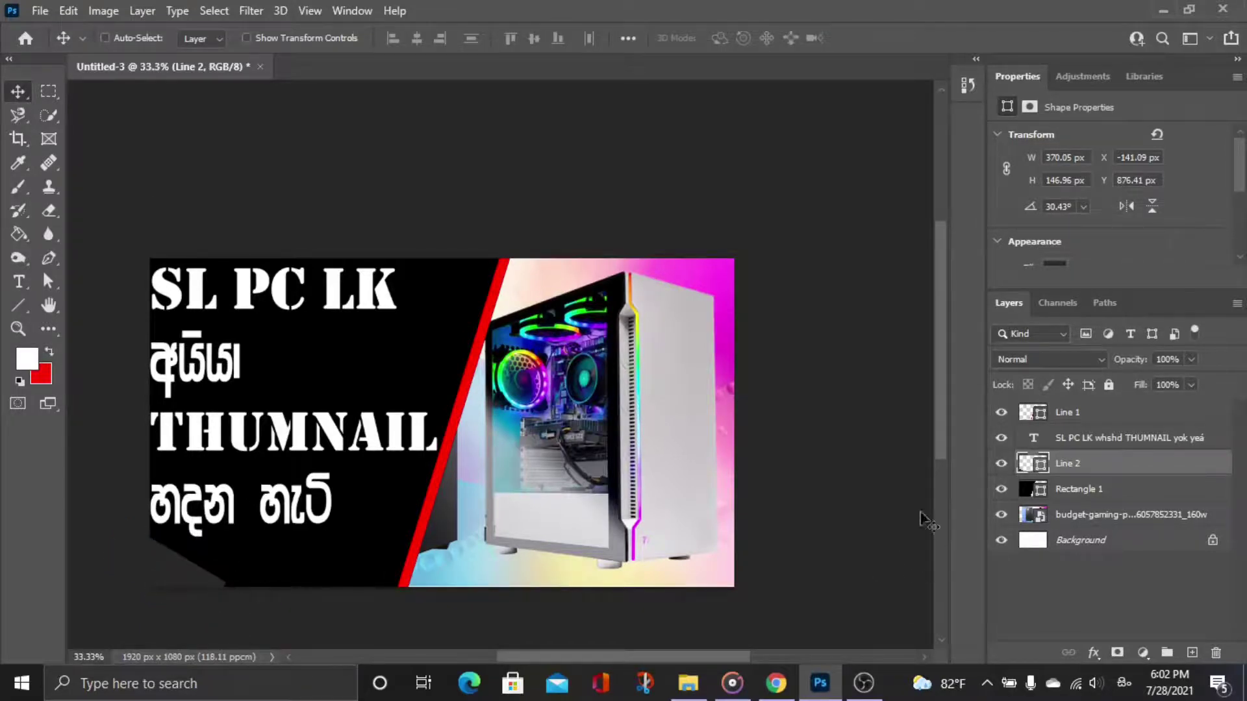
left_click(1087, 471)
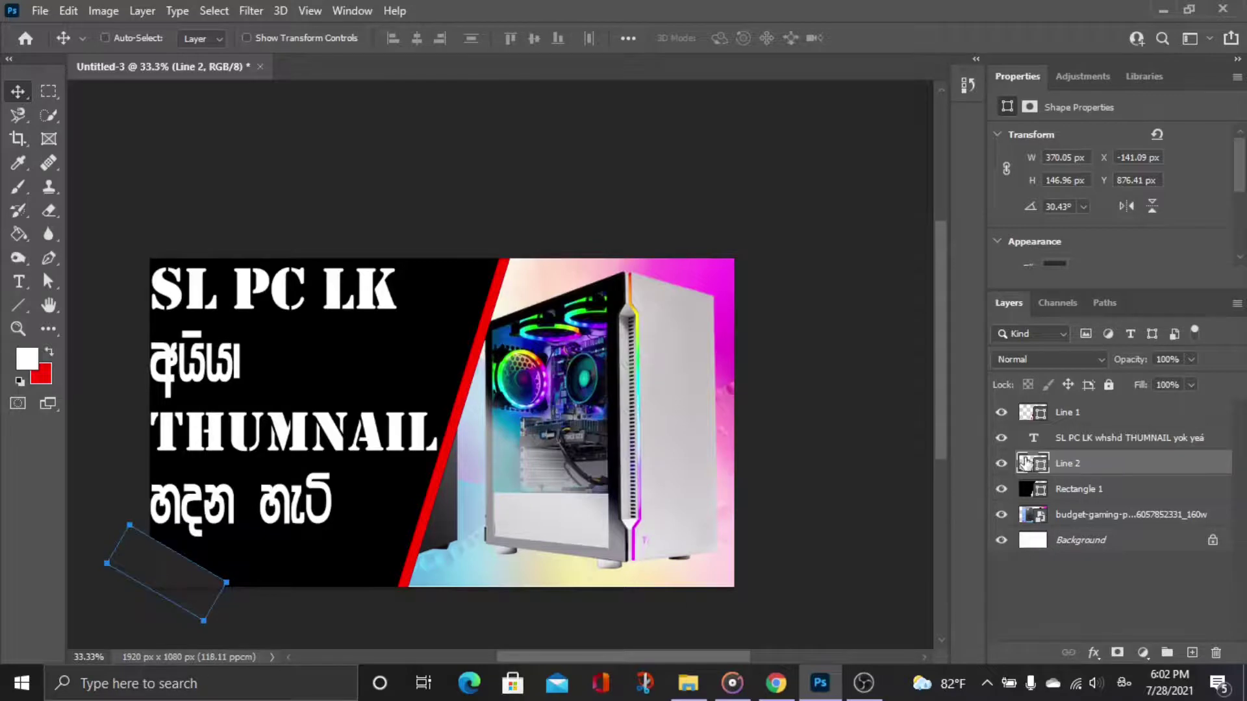
double_click(1076, 470)
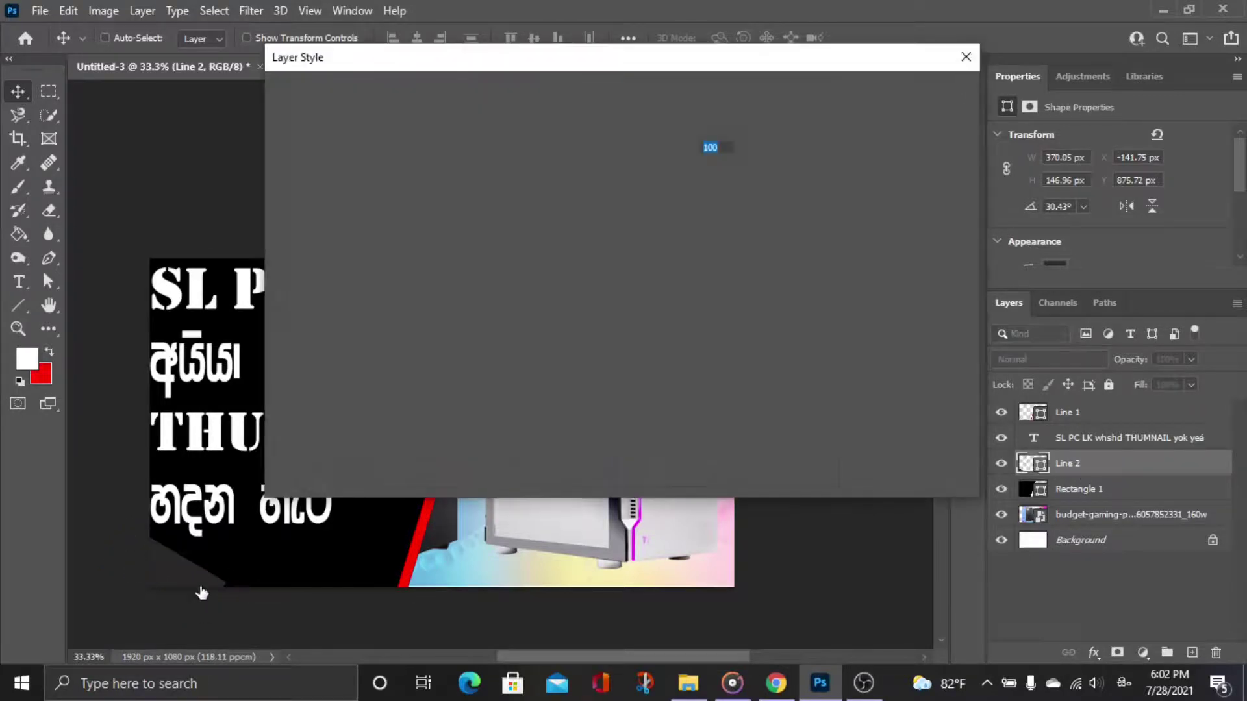
left_click(965, 56)
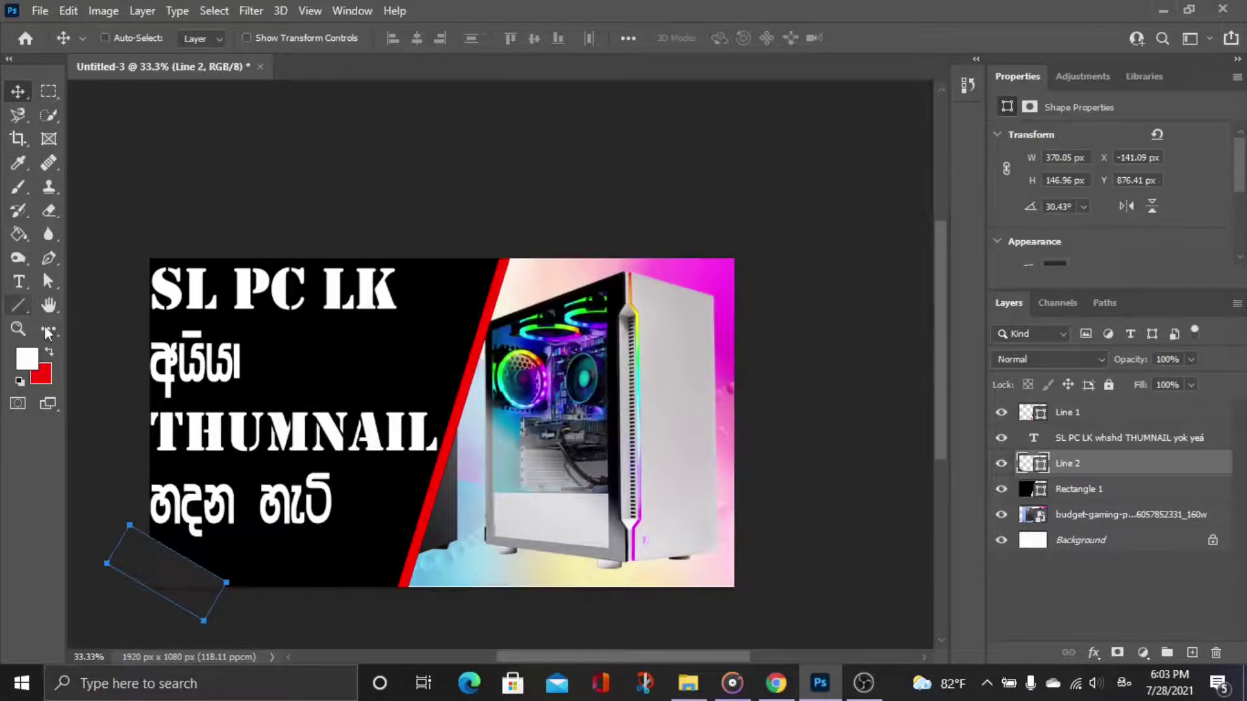
Lengthen the dark grey shape over the panel's lower-left corner to about 406 px wide
left_click(17, 306)
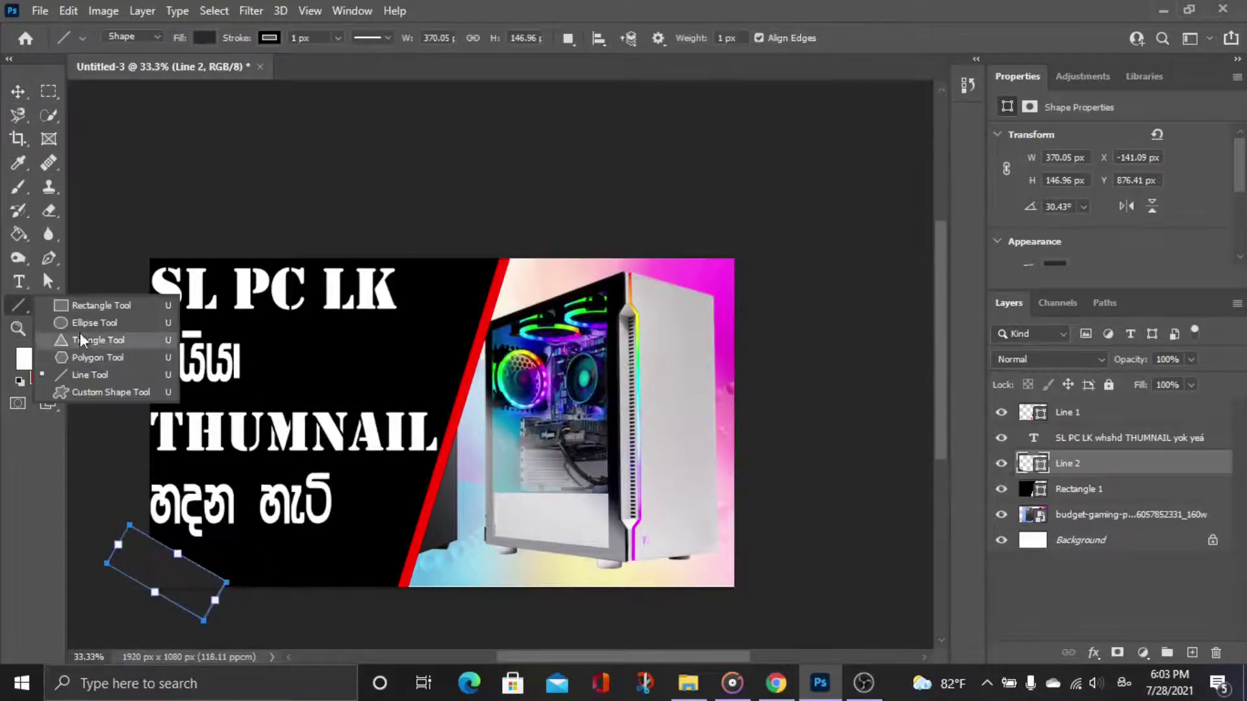
left_click(69, 375)
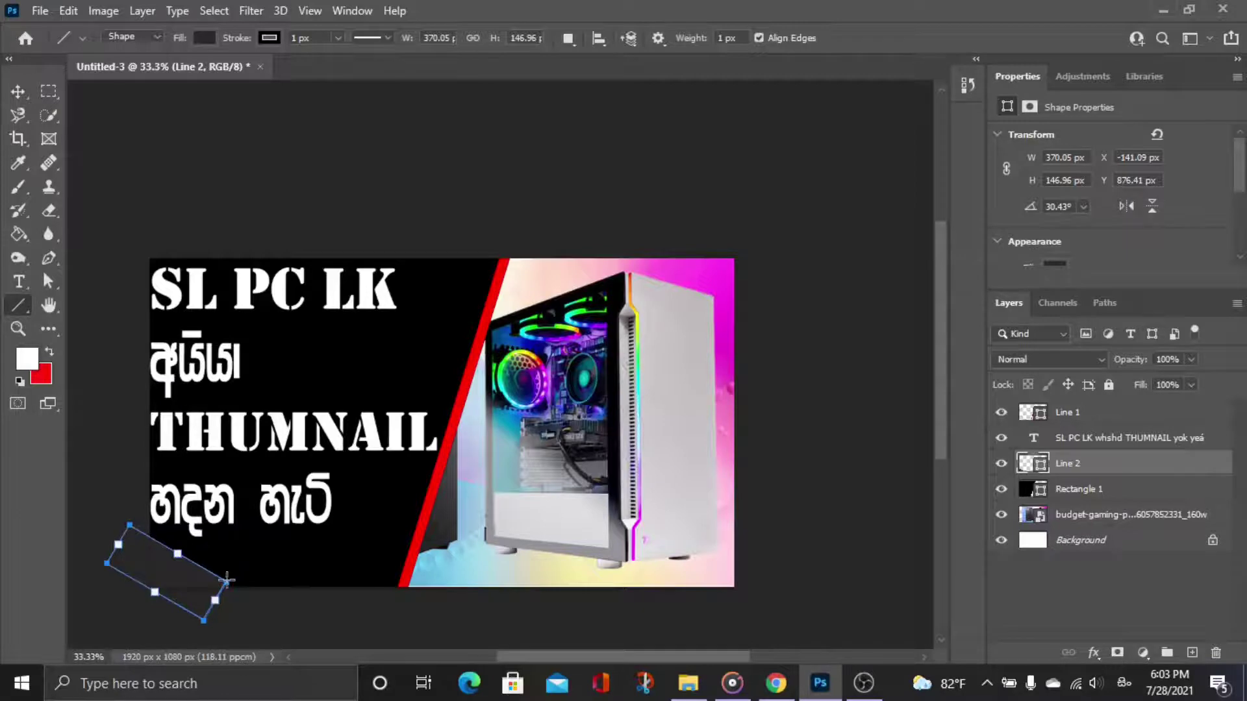
left_click_drag(219, 599, 226, 598)
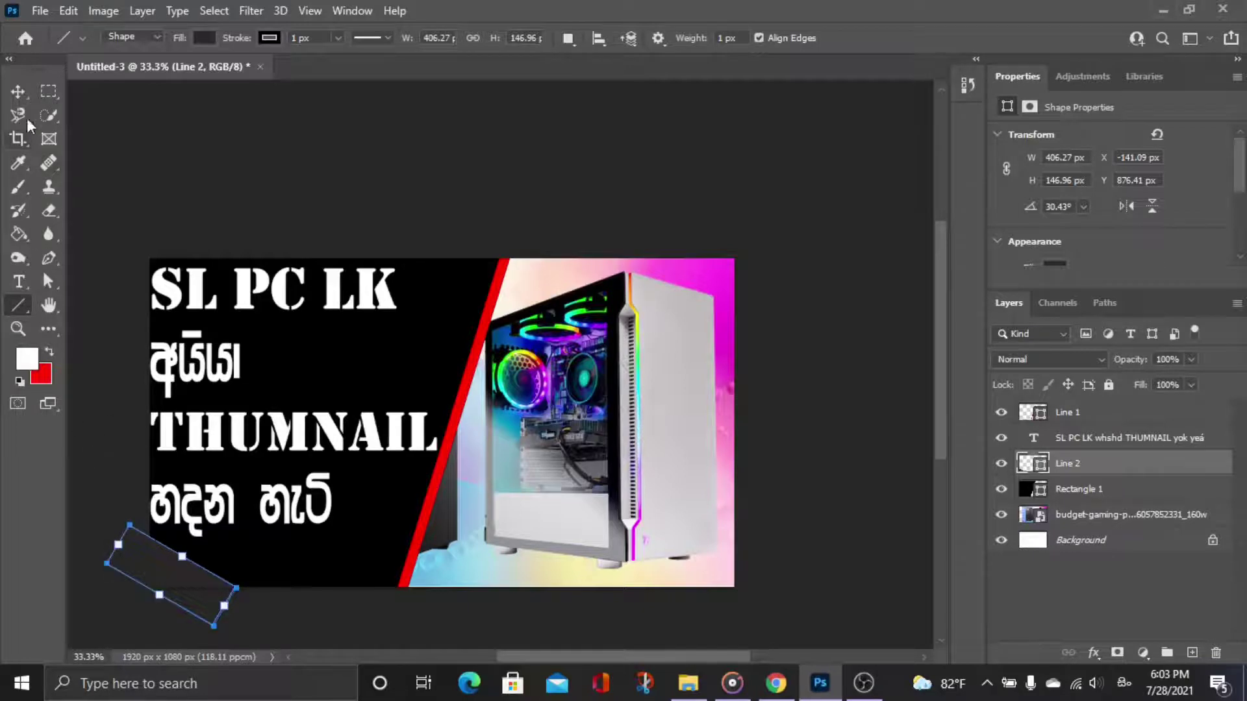
left_click(18, 91)
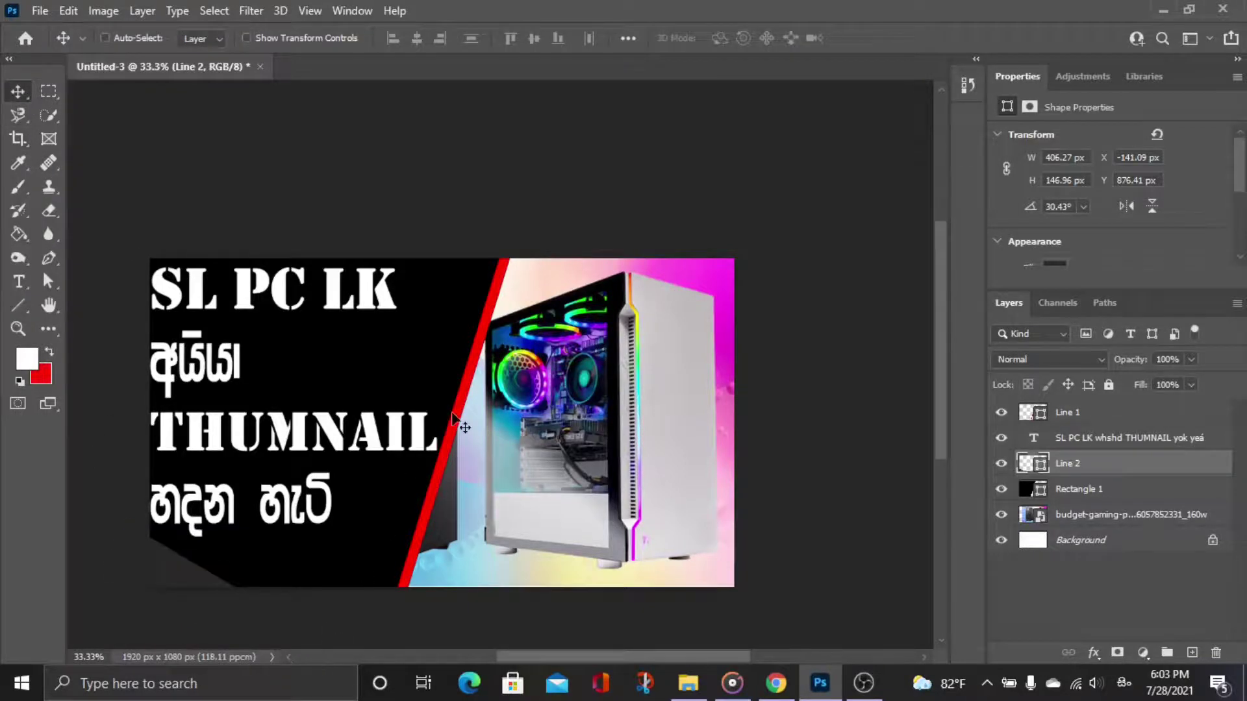
Rasterize the dark grey corner shape's layer, Line 2, in preparation for the Blur tool
left_click(44, 239)
right_click(1036, 465)
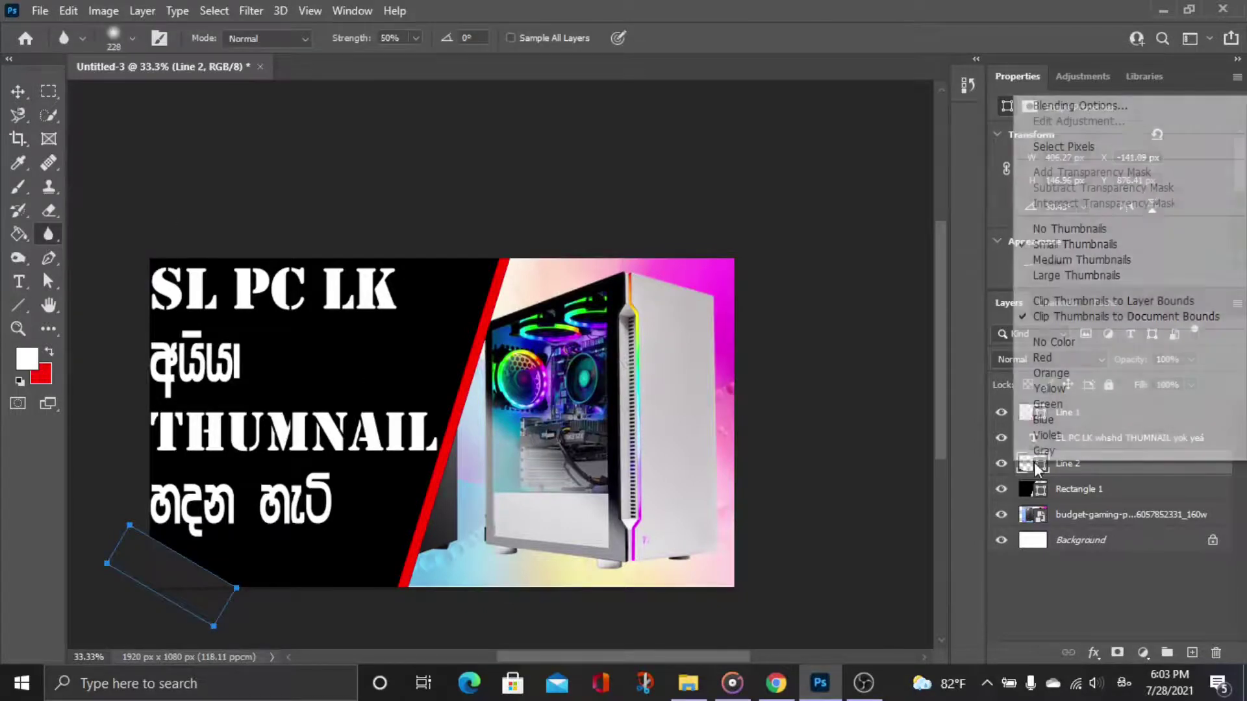
left_click(1060, 470)
right_click(1058, 465)
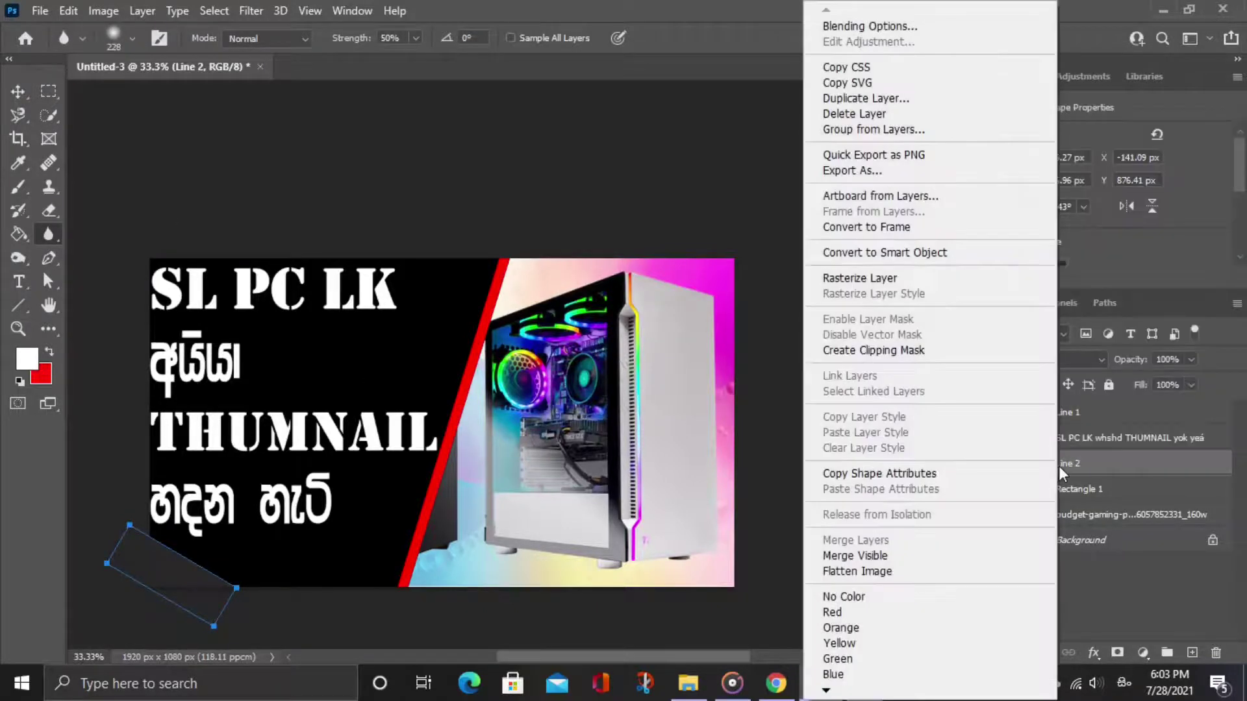
left_click(919, 280)
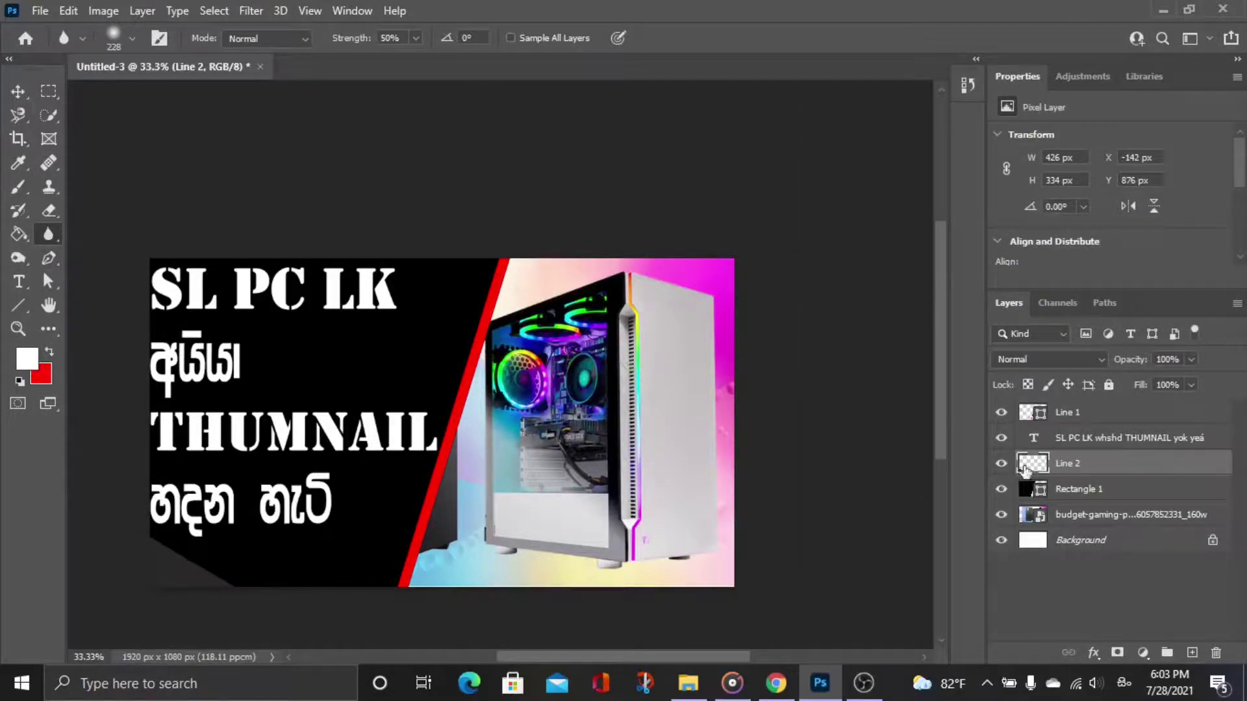
Apply the Blur tool with the title text layer selected and accept rasterizing the type
key("alt+bracketright")
right_click(48, 234)
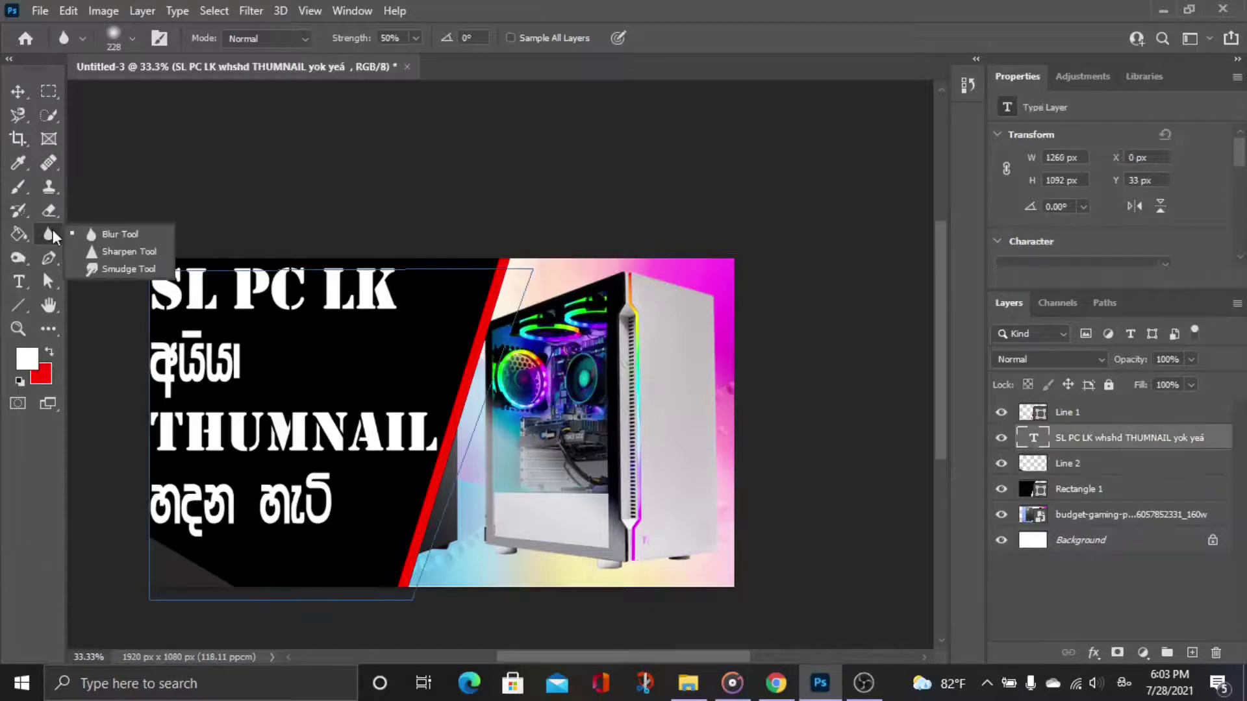
left_click(108, 242)
left_click(183, 566)
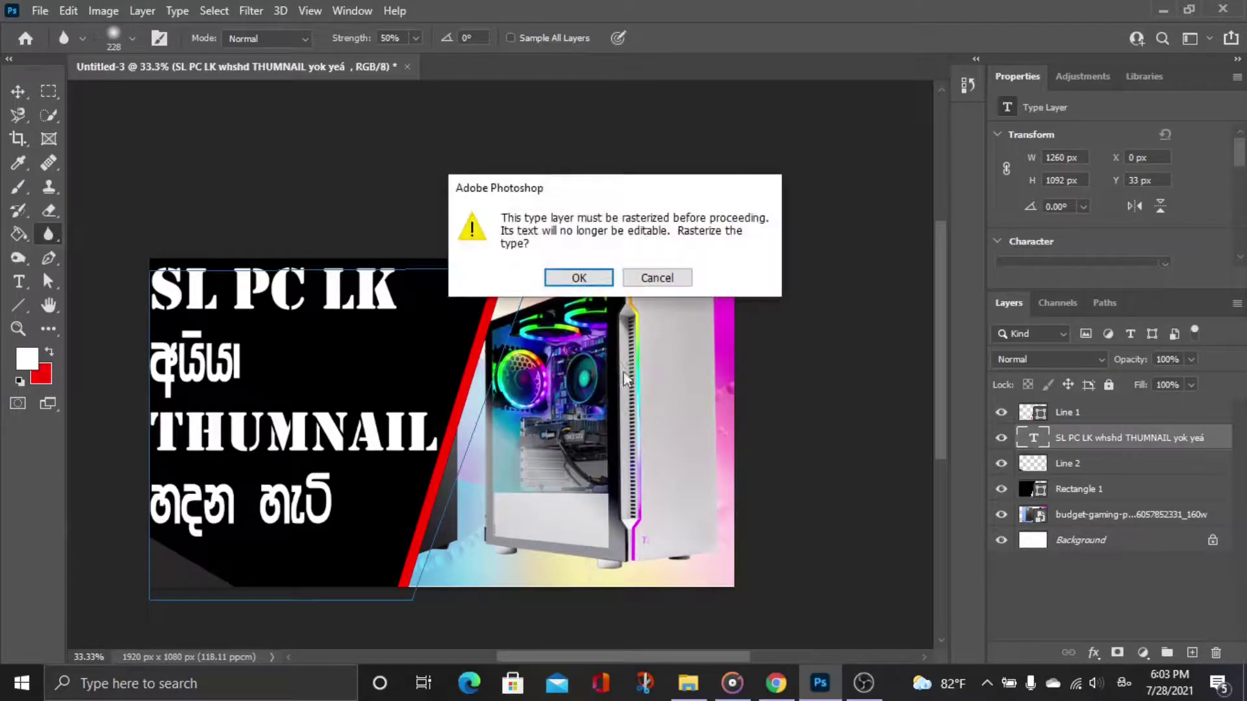
left_click(578, 278)
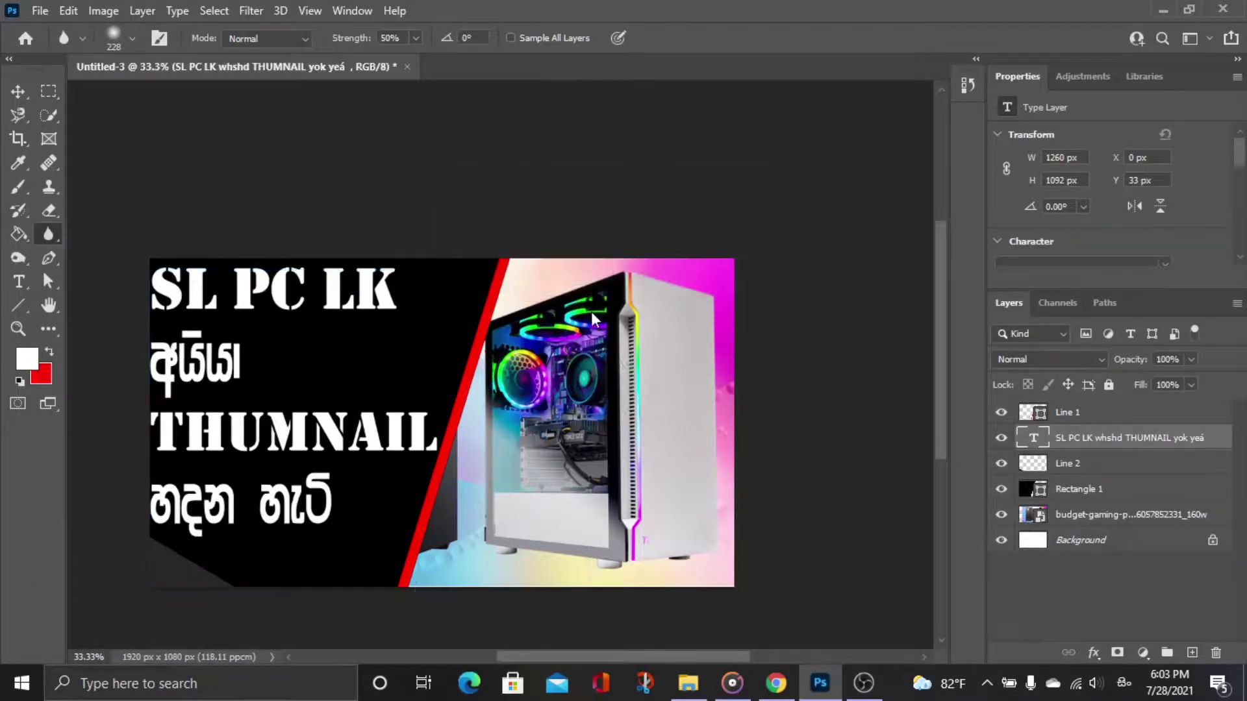
Move the Line 2 layer to the top of the layer stack and blur the dark grey corner shape with the Blur tool
left_click(1094, 463)
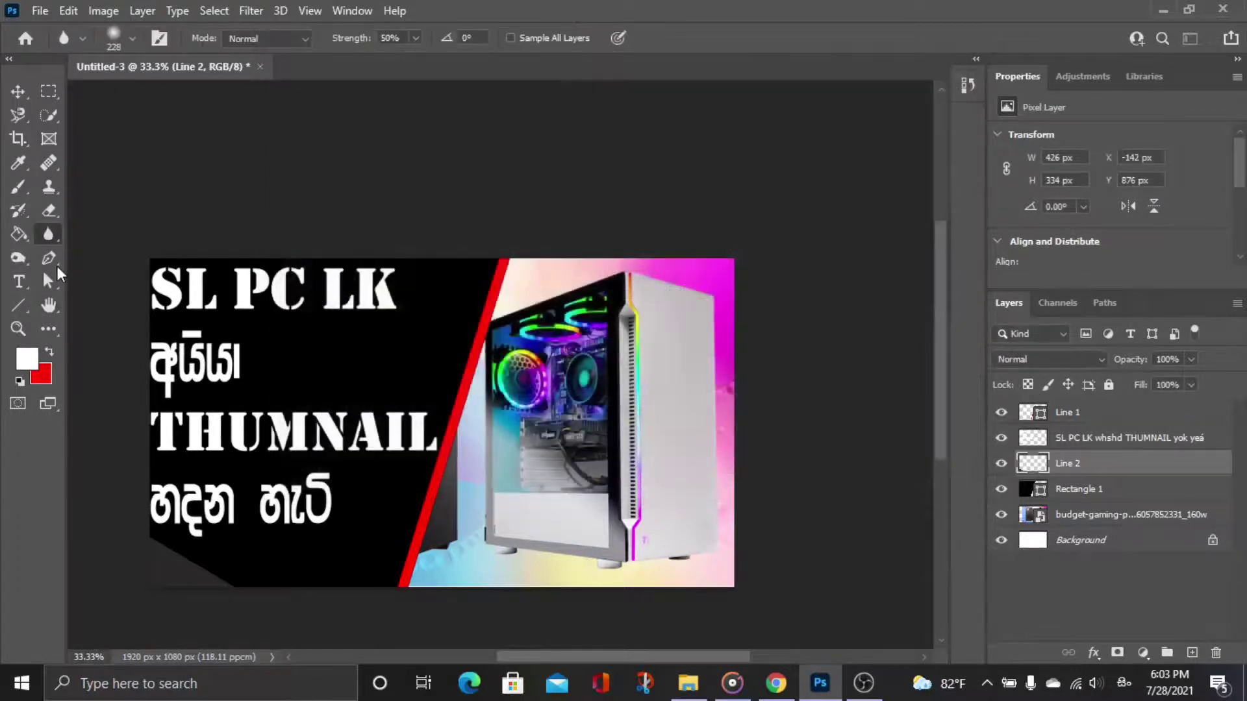
left_click(49, 306)
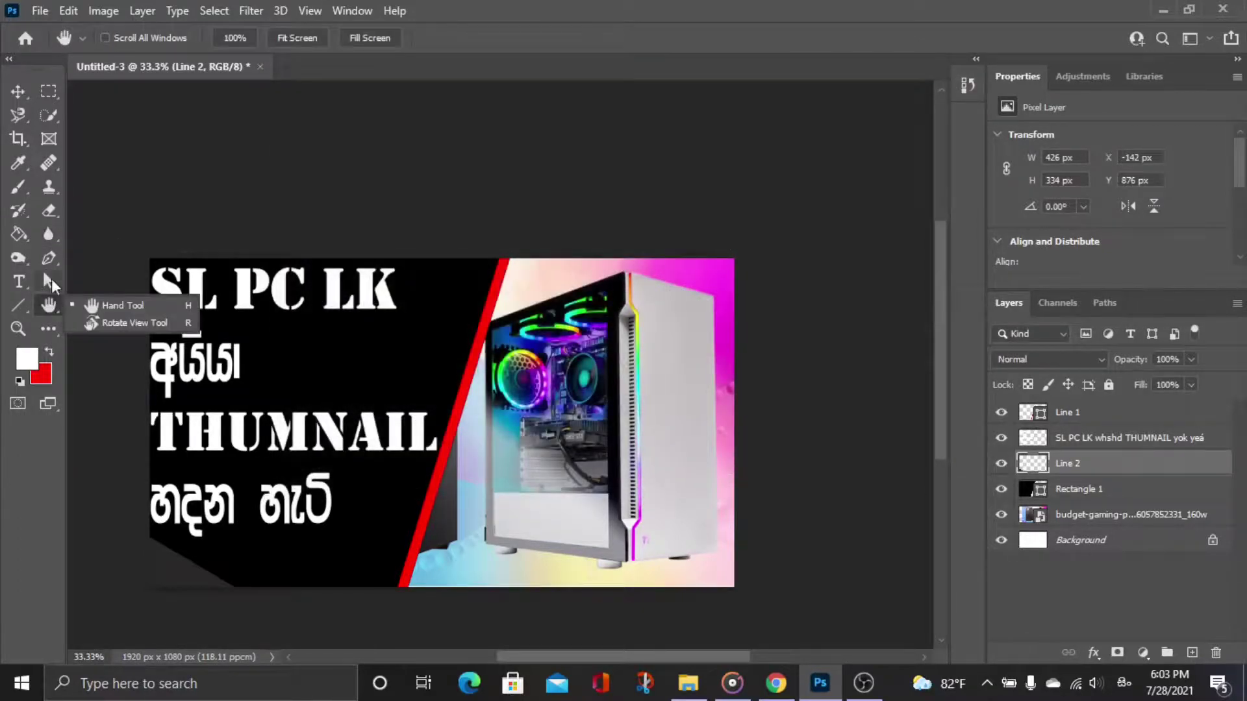
left_click_drag(51, 233, 134, 228)
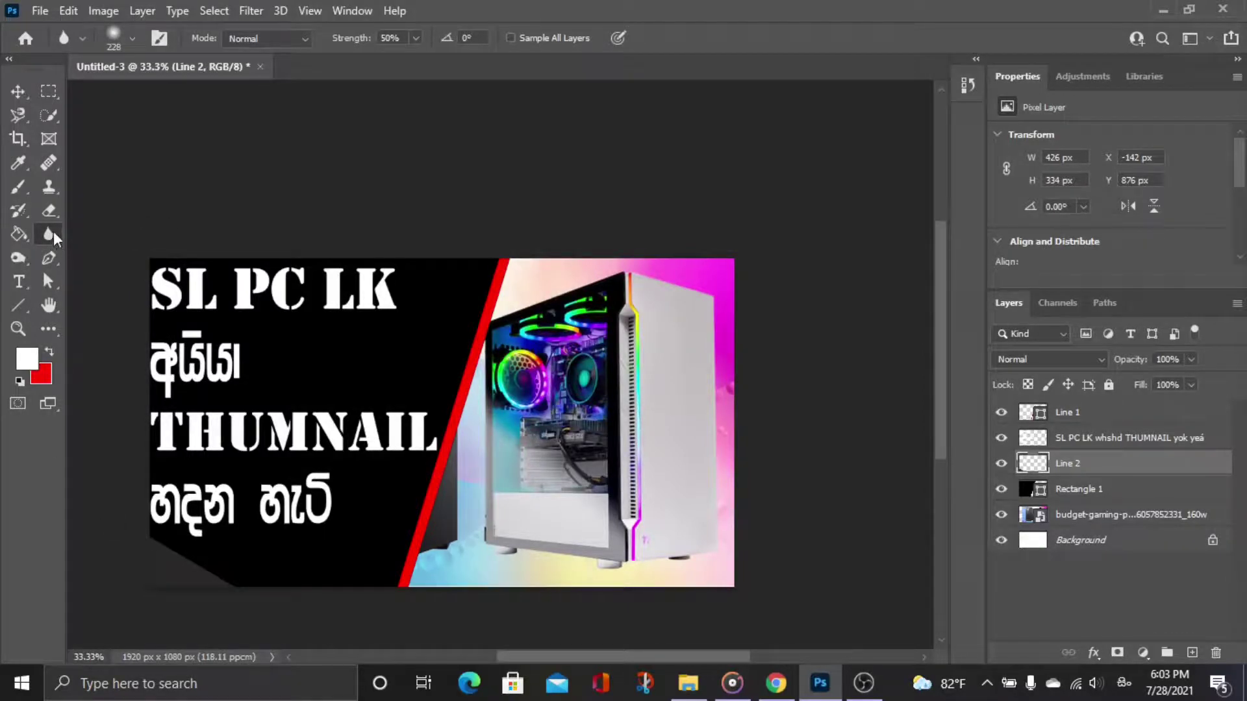
left_click_drag(1053, 458, 1052, 407)
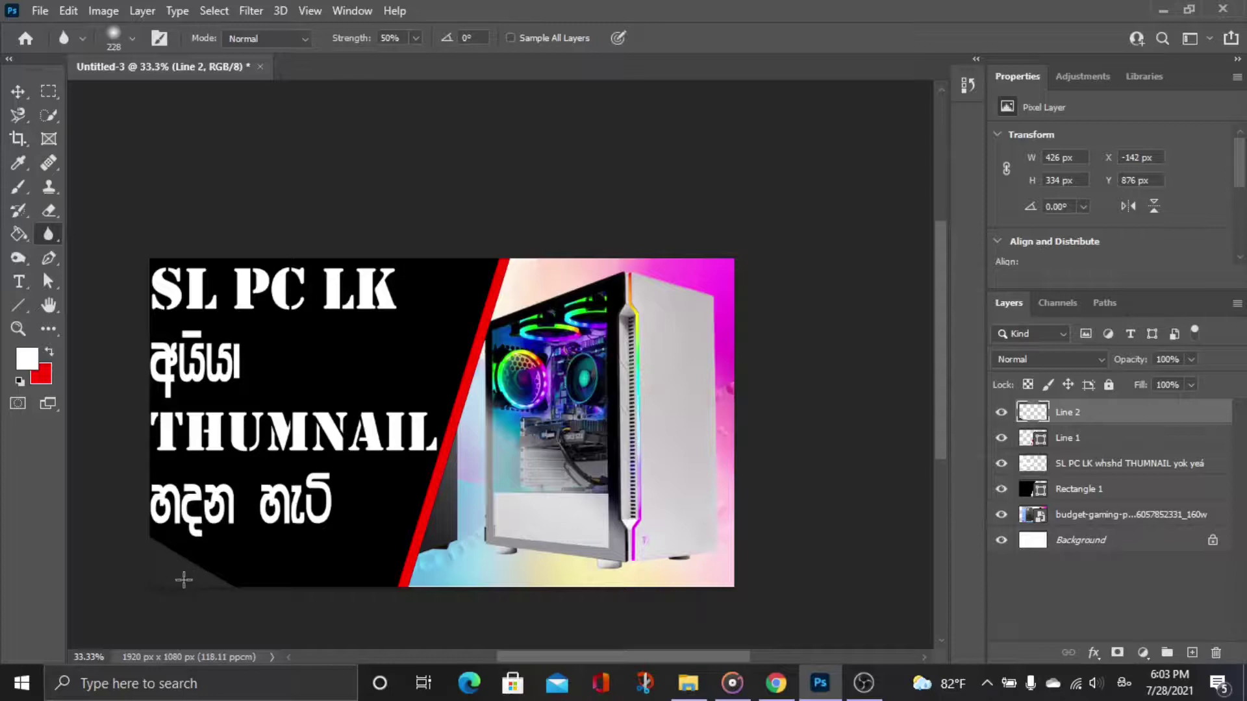
left_click_drag(155, 546, 310, 398)
Open the Export As settings for the finished thumbnail document
left_click(38, 9)
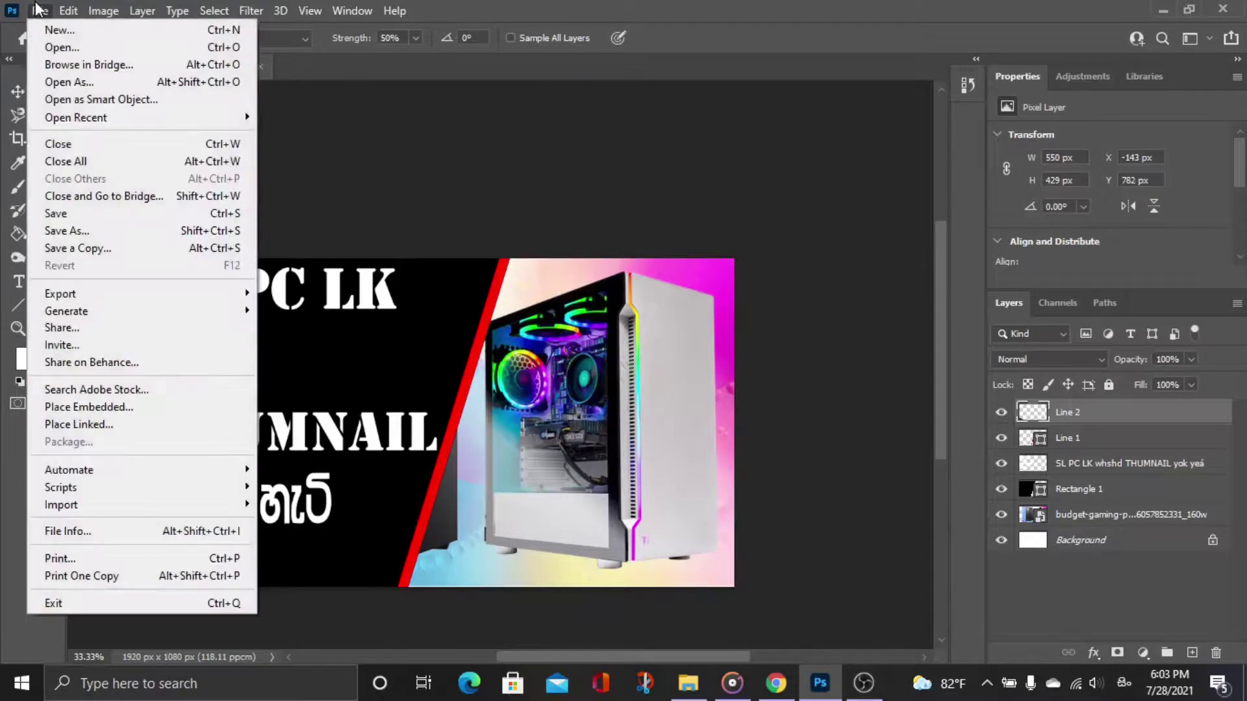
left_click(68, 10)
left_click(41, 10)
mouse_move(111, 298)
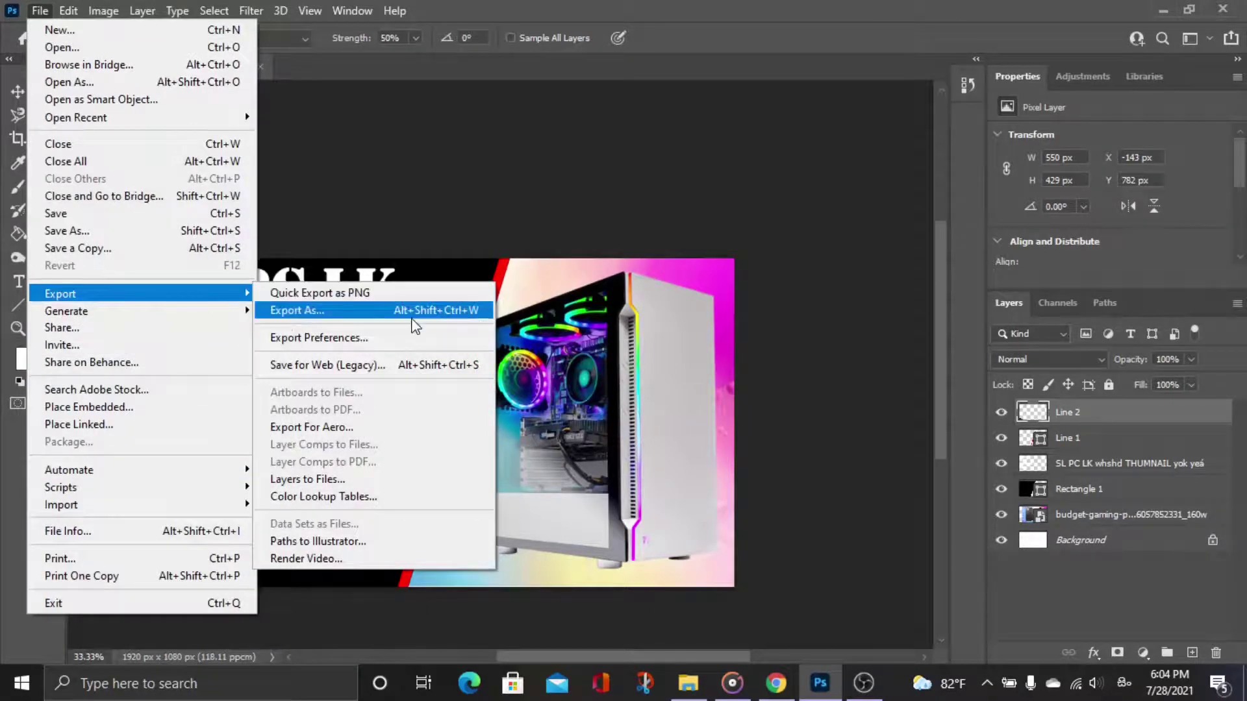
left_click(428, 310)
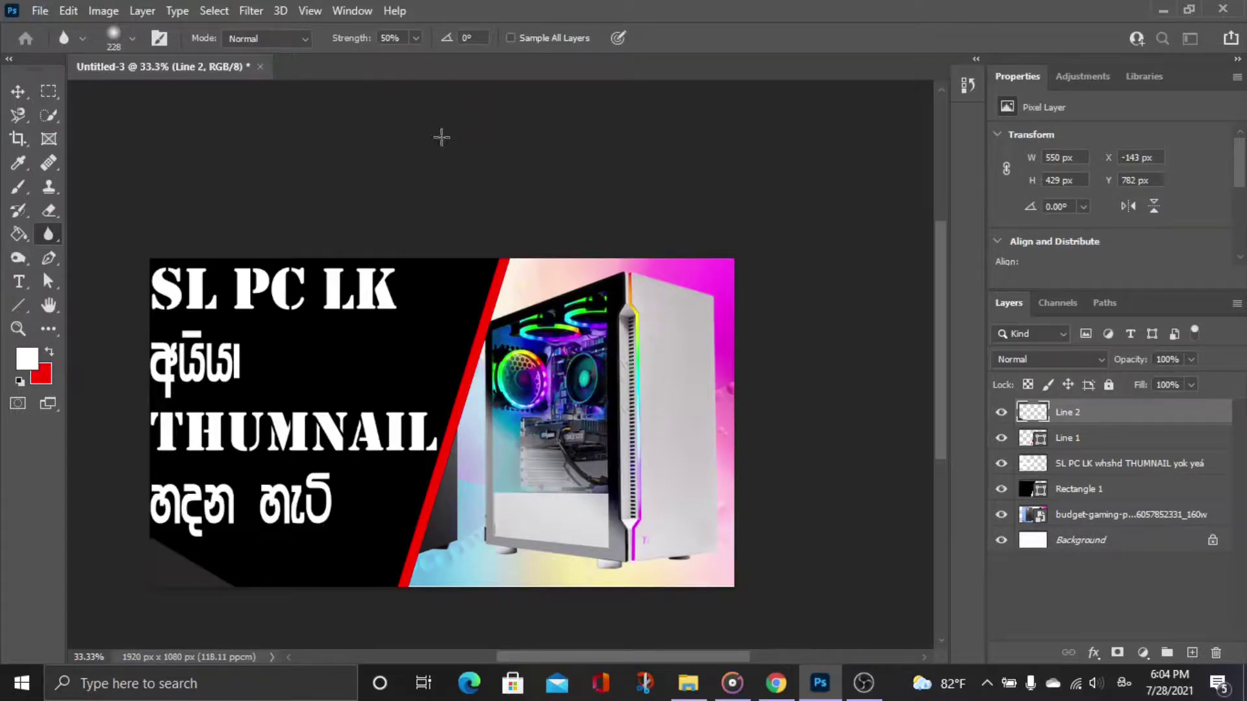
left_click(41, 11)
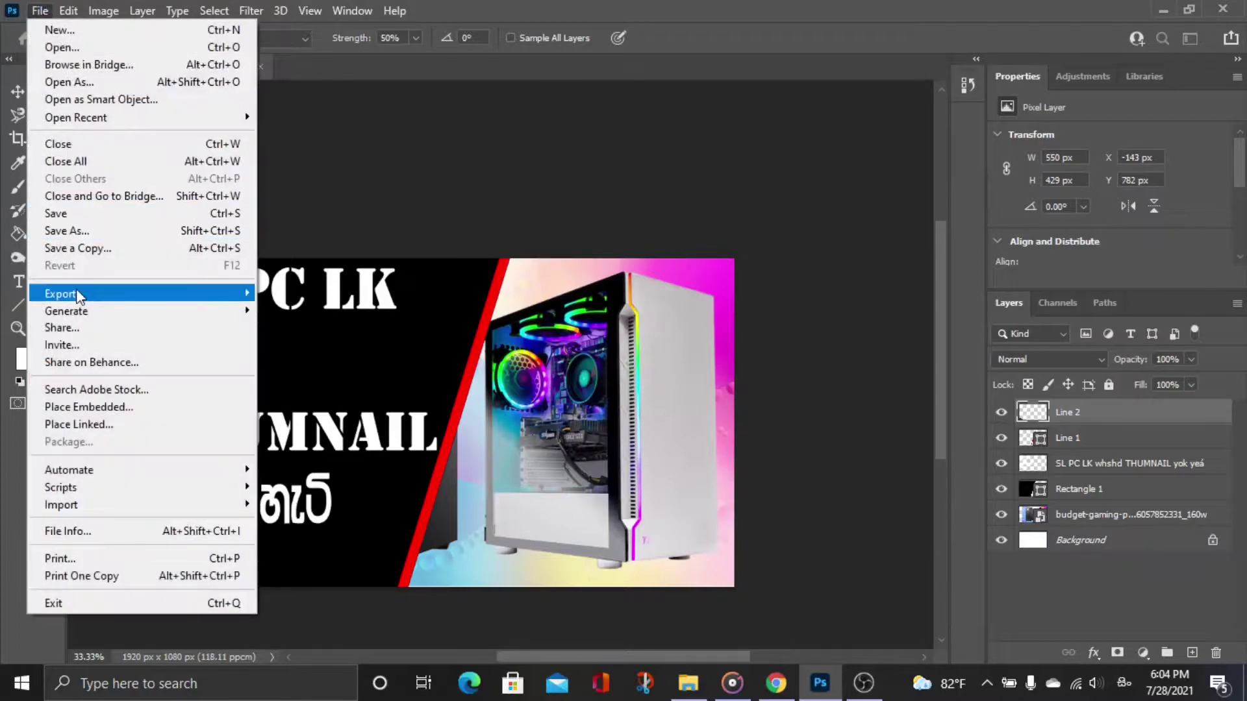
mouse_move(78, 294)
left_click(323, 311)
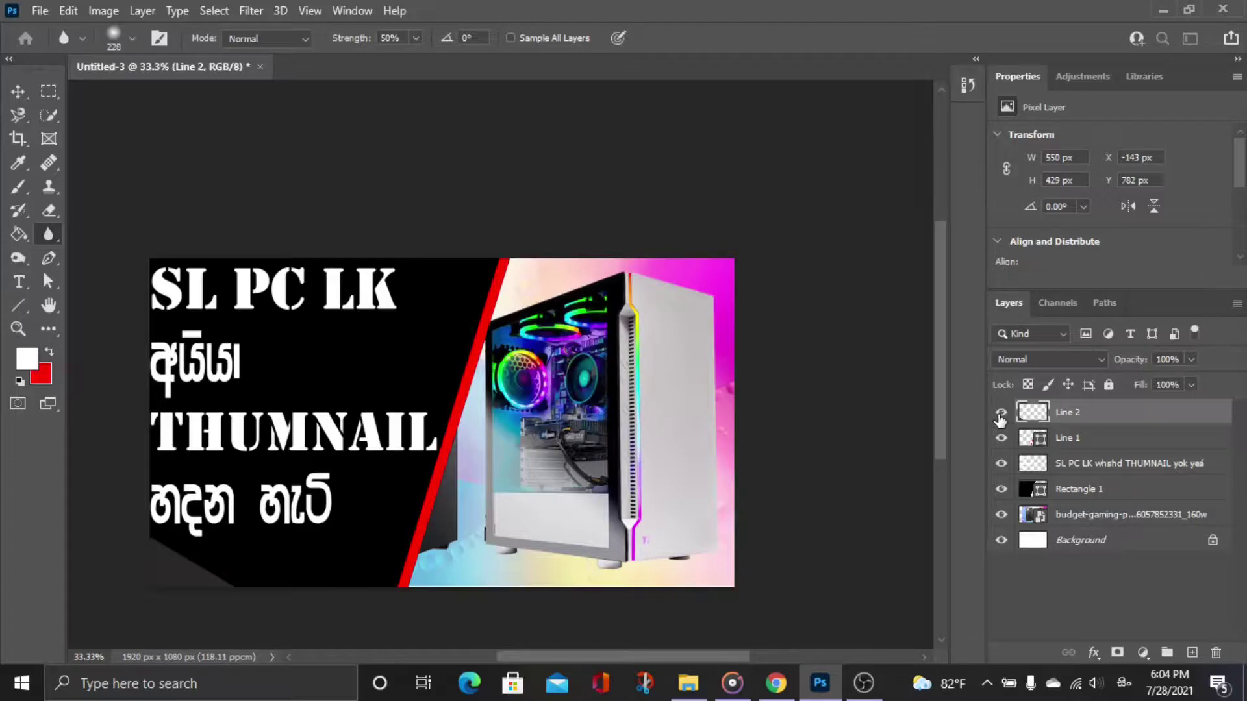
key("ctrl+shift+alt+w")
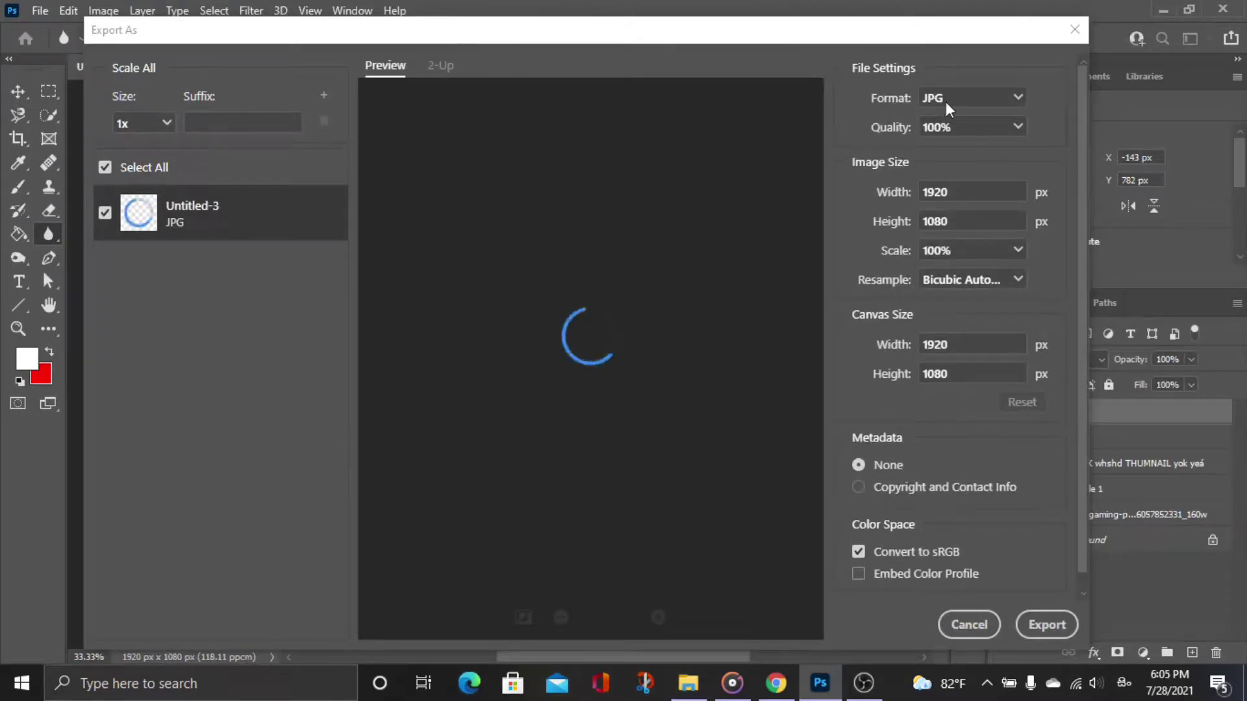
Export the thumbnail in JPG format as Untitled-3.jpg into the thumnail from photo shop folder
left_click(1016, 97)
left_click(1017, 98)
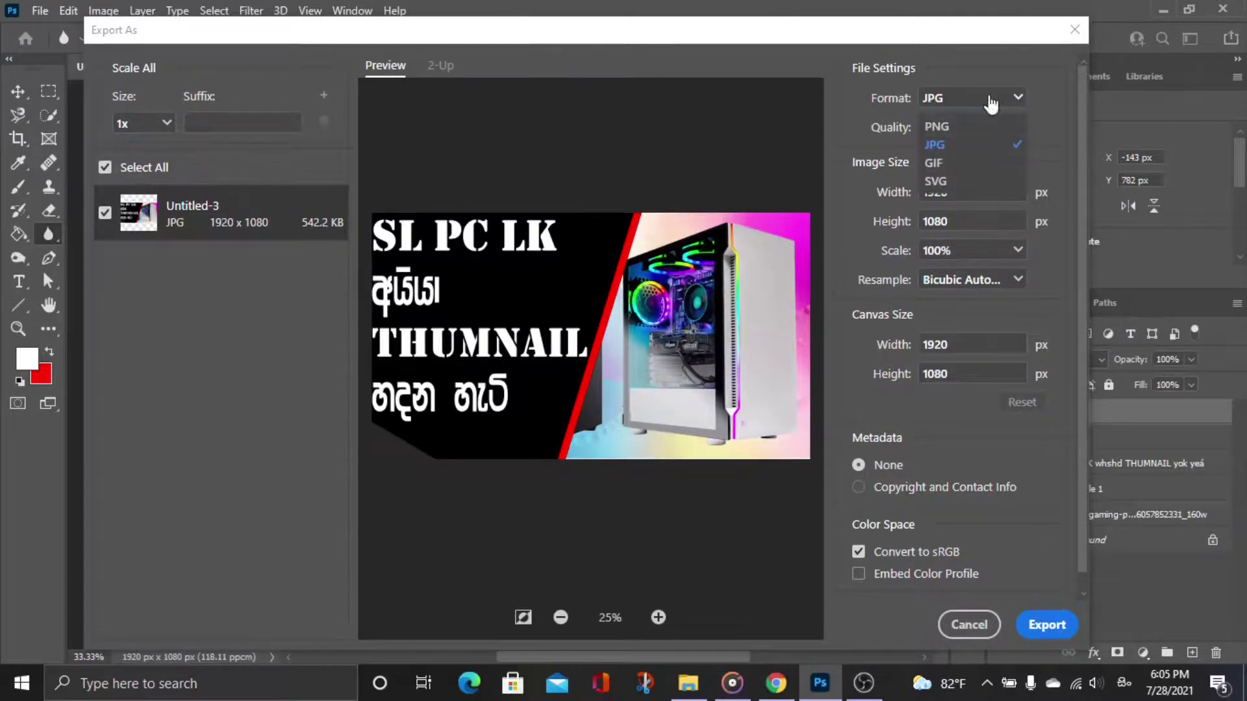
left_click(941, 145)
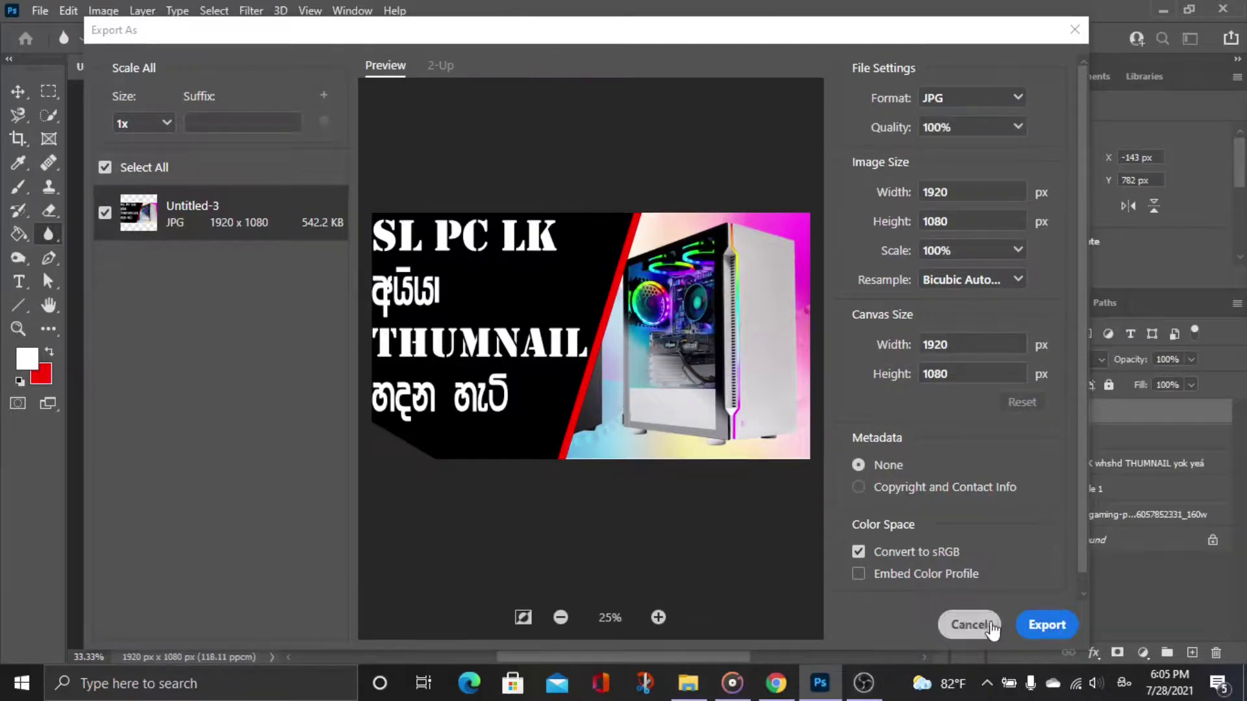
left_click(1045, 626)
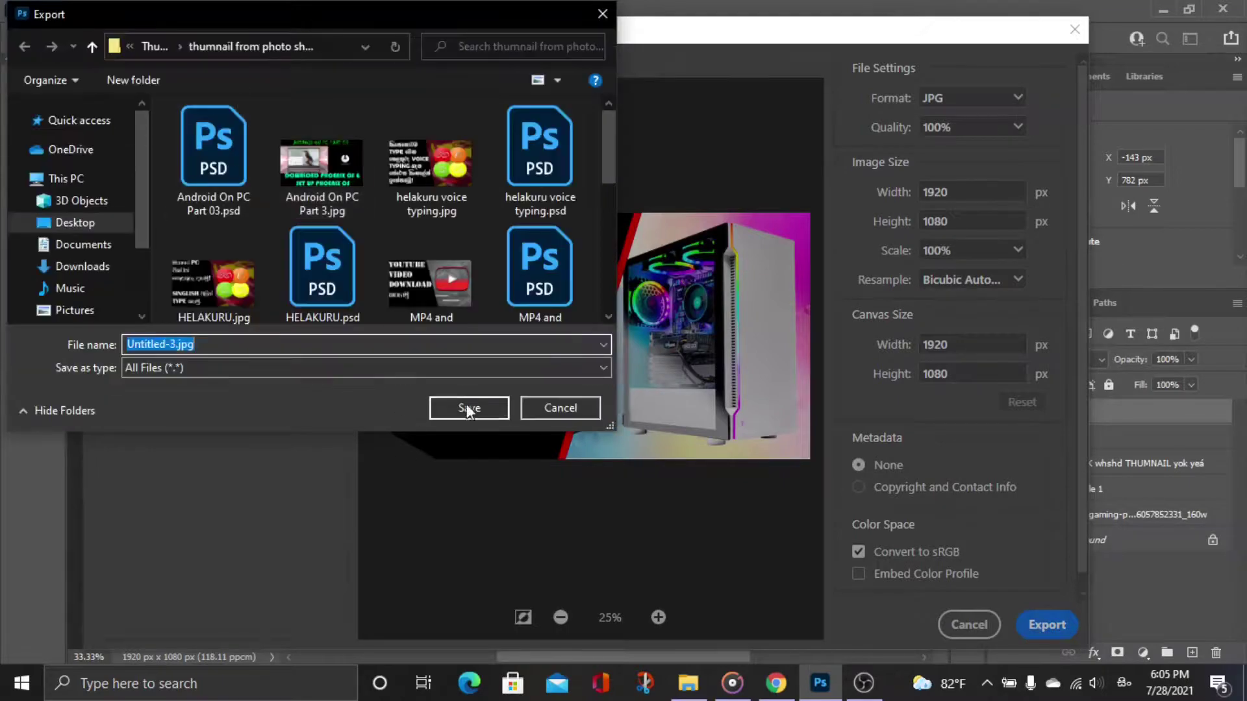
left_click(467, 408)
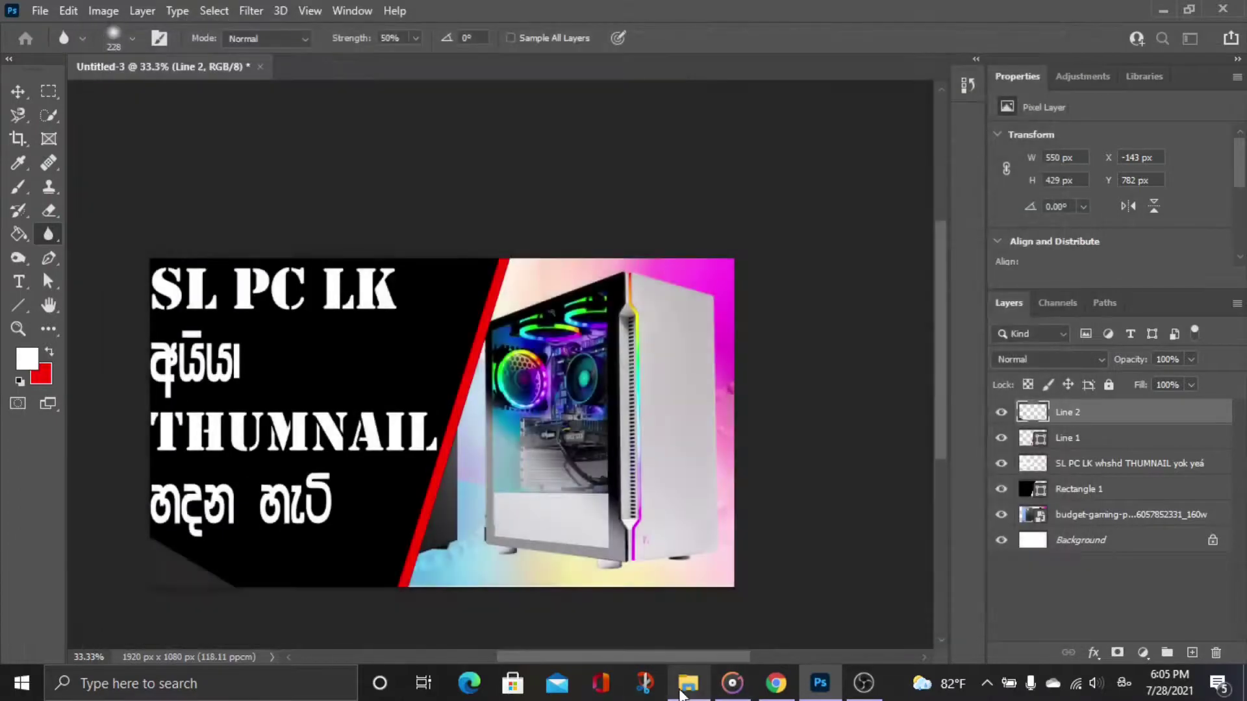
Switch to File Explorer, browse through TEK VISION and Thumnail to the thumnail from photo shop folder, and open Untitled-3.jpg
left_click(688, 683)
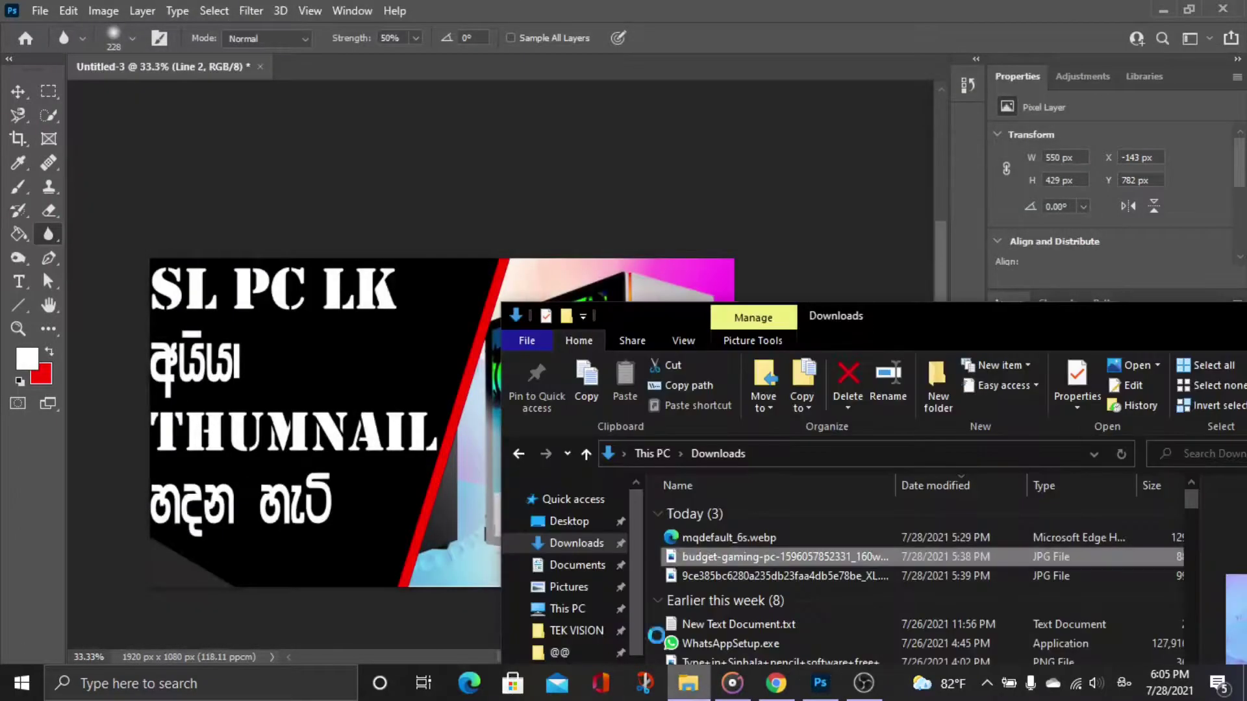
left_click_drag(1081, 333, 878, 151)
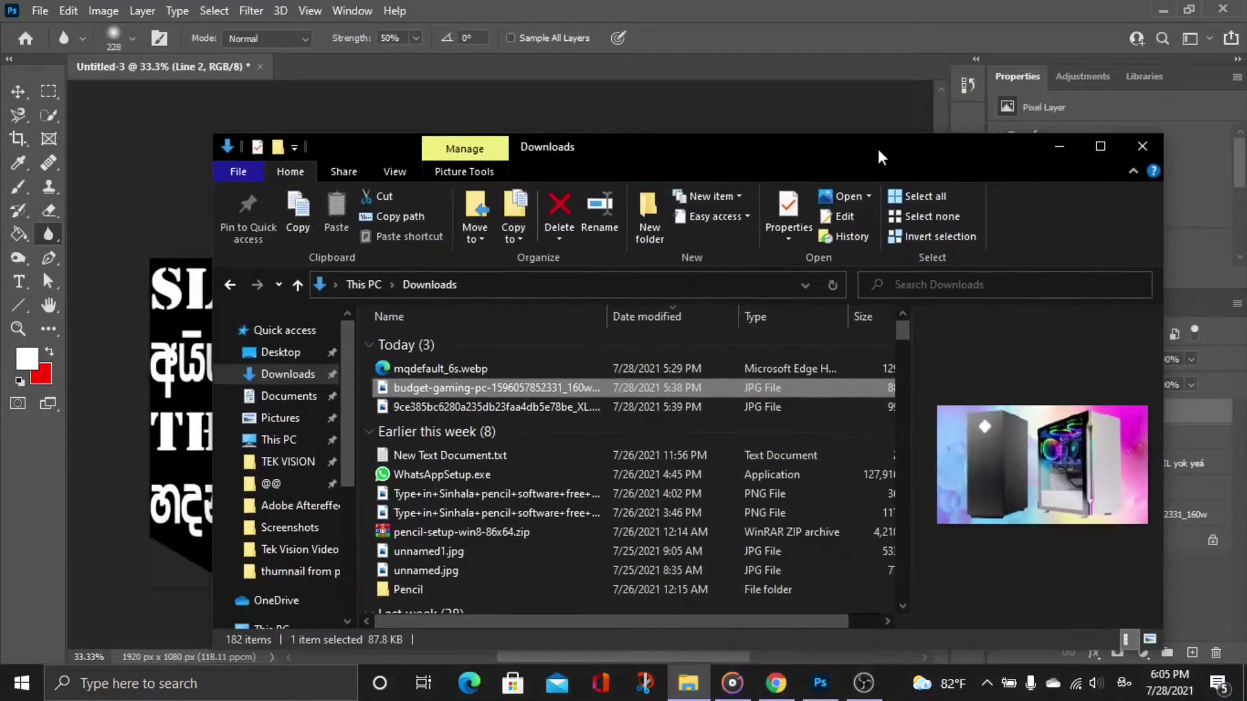
left_click(1093, 145)
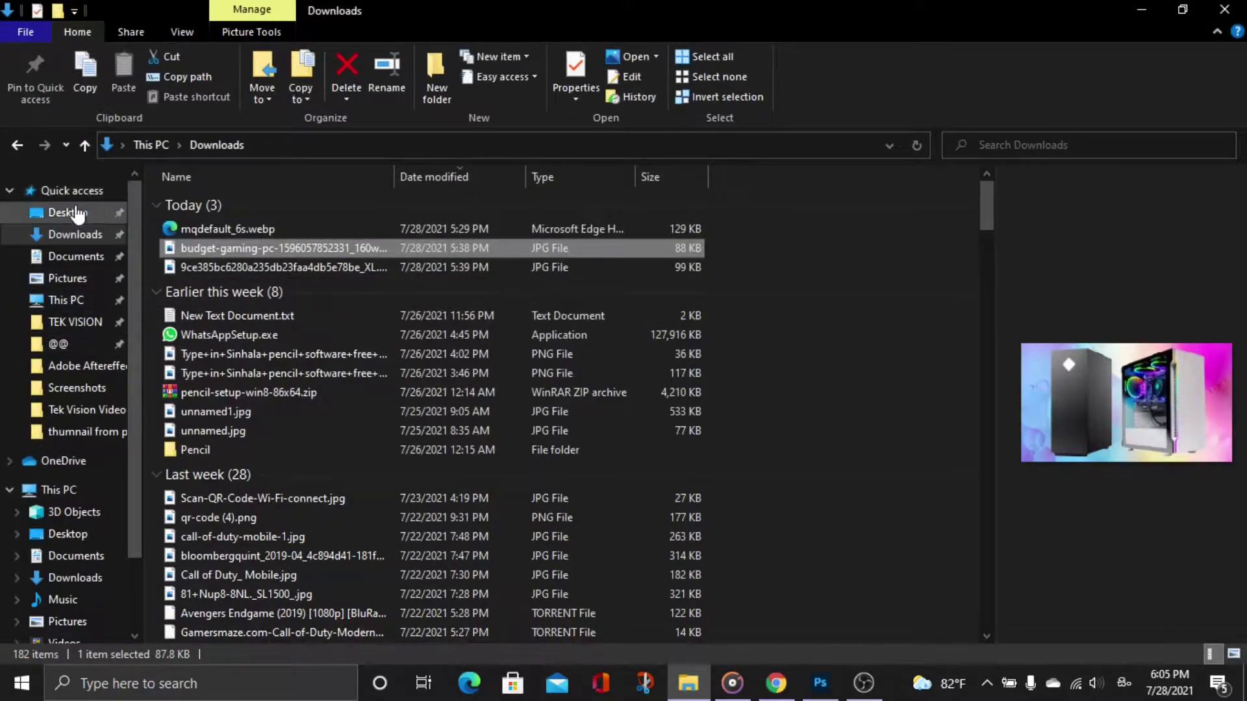
left_click(74, 322)
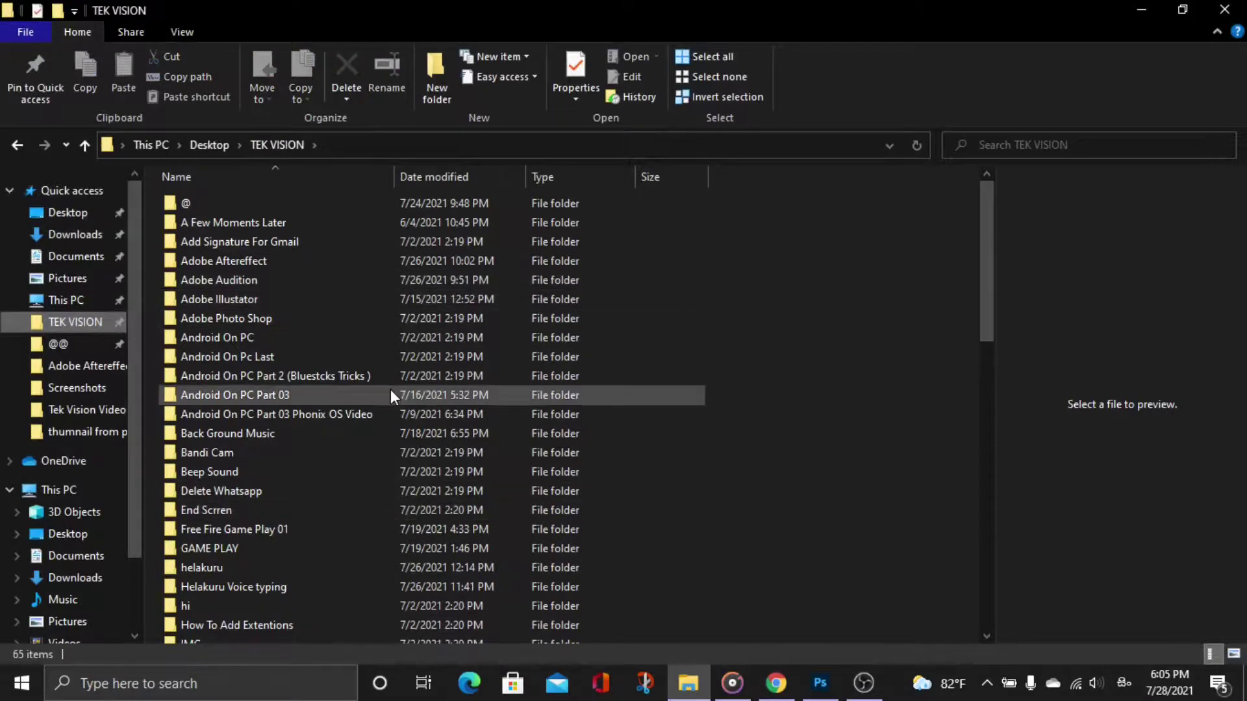
scroll(290, 394, "down", 7)
scroll(242, 478, "down", 6)
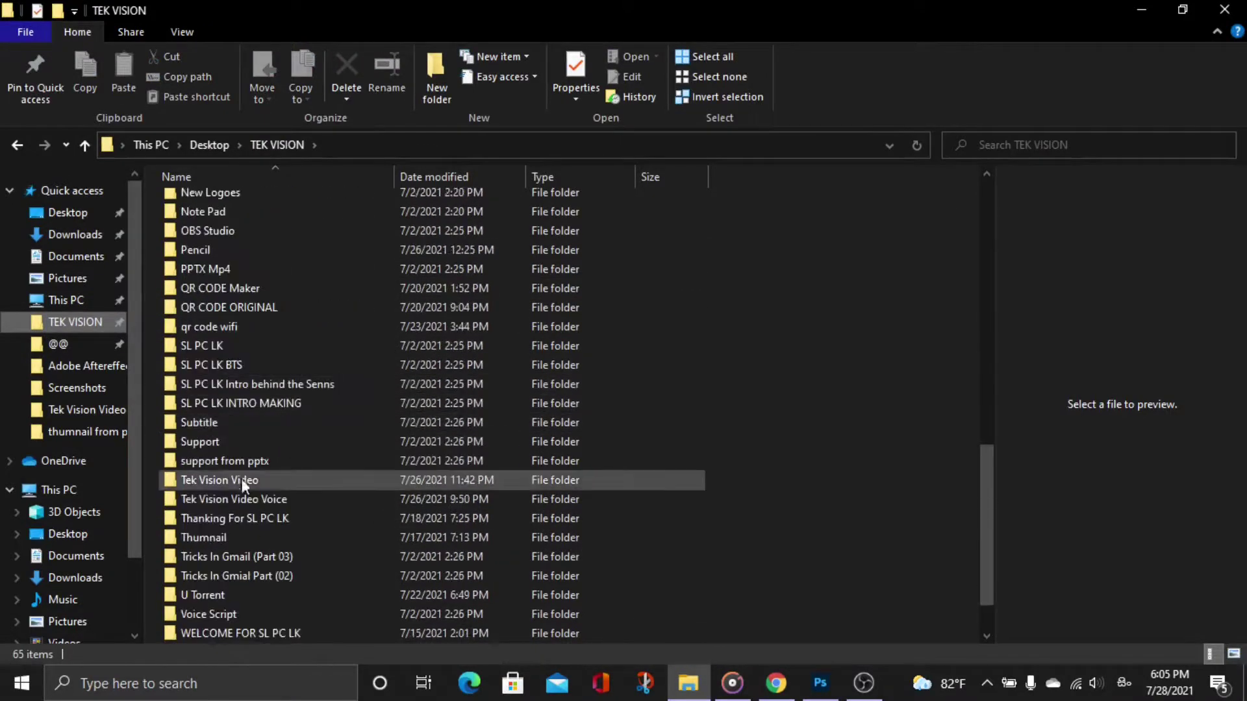
scroll(239, 489, "down", 1)
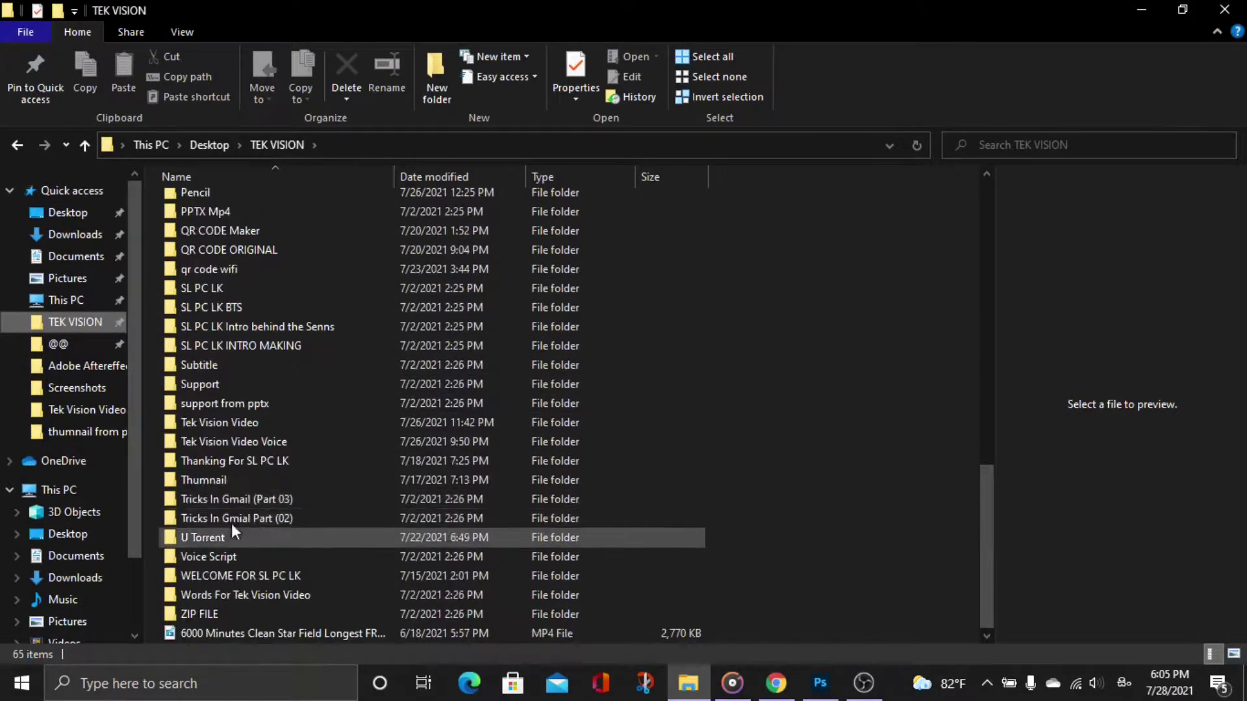
double_click(229, 483)
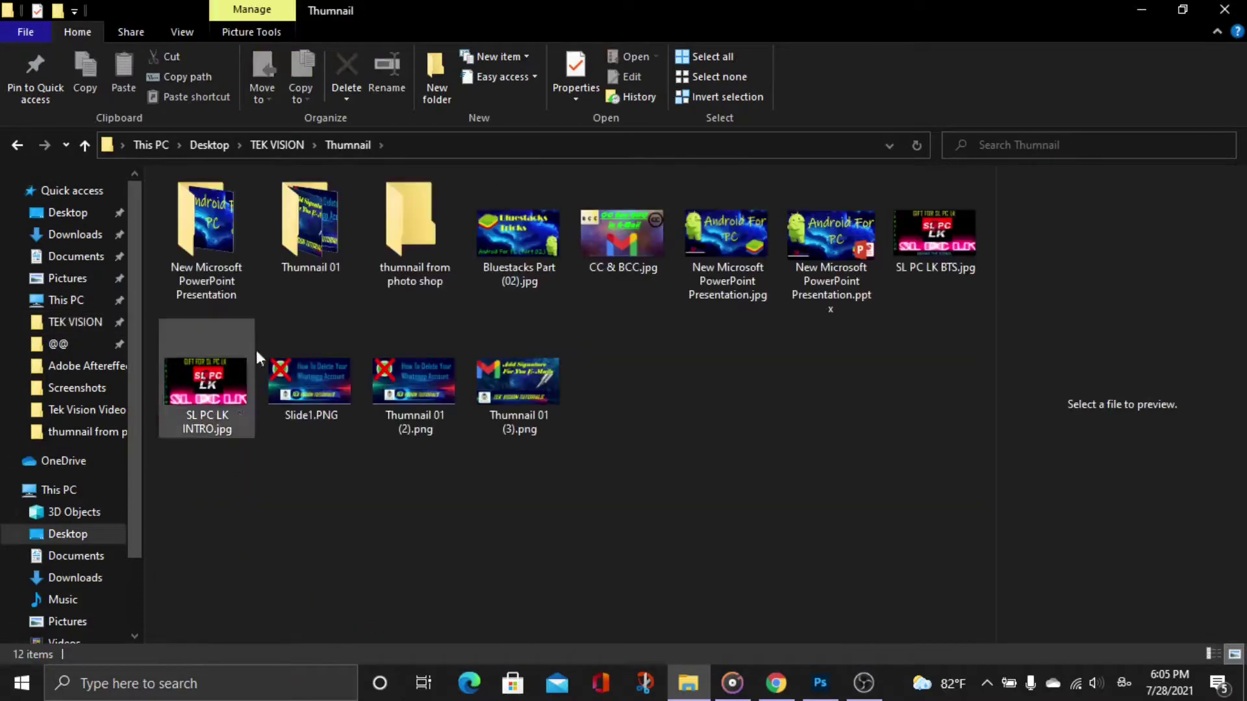
double_click(401, 224)
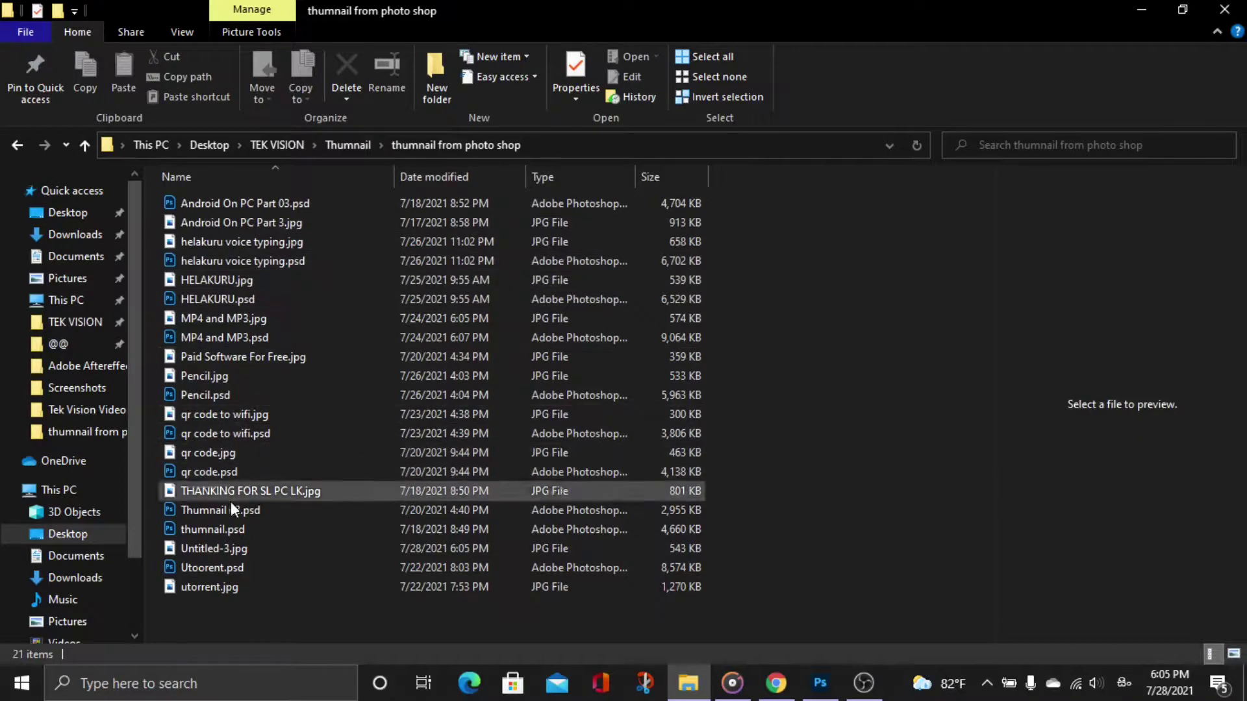
left_click(236, 548)
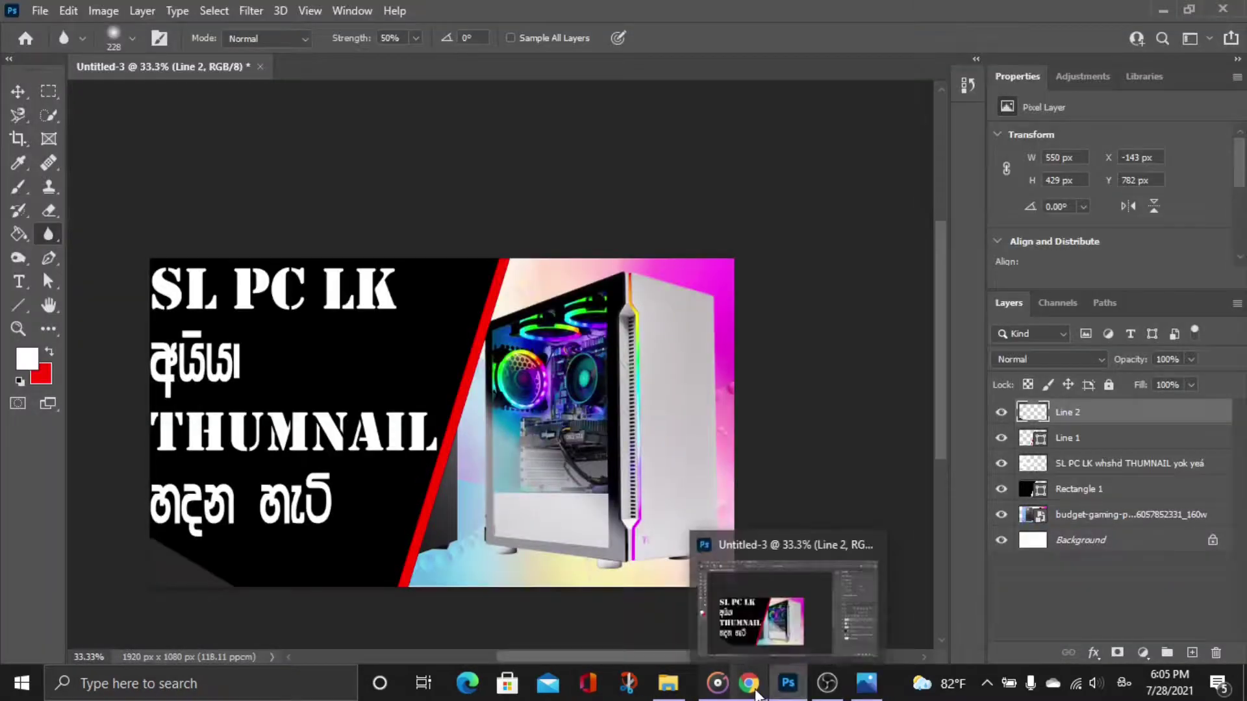
Switch to Chrome and enlarge the SL PC LK videos page to examine its thumbnails
left_click(756, 692)
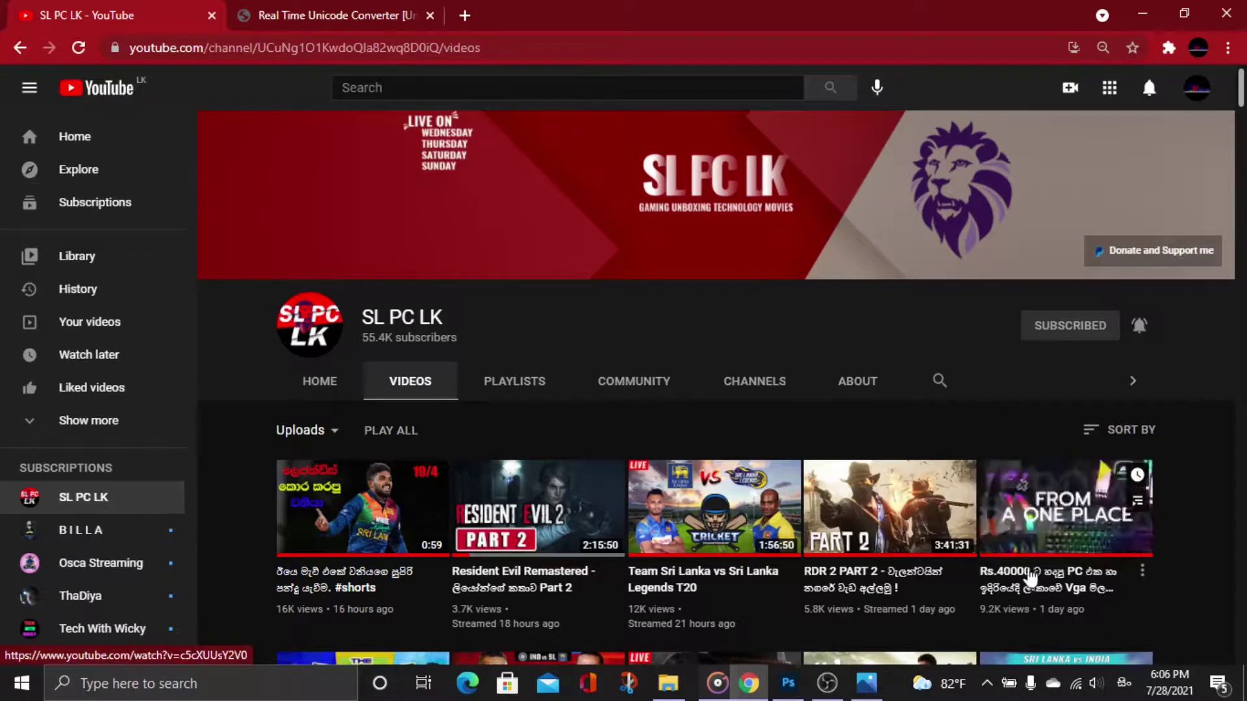
key("ctrl+plus")
key("ctrl+plus")
key("ctrl+plus")
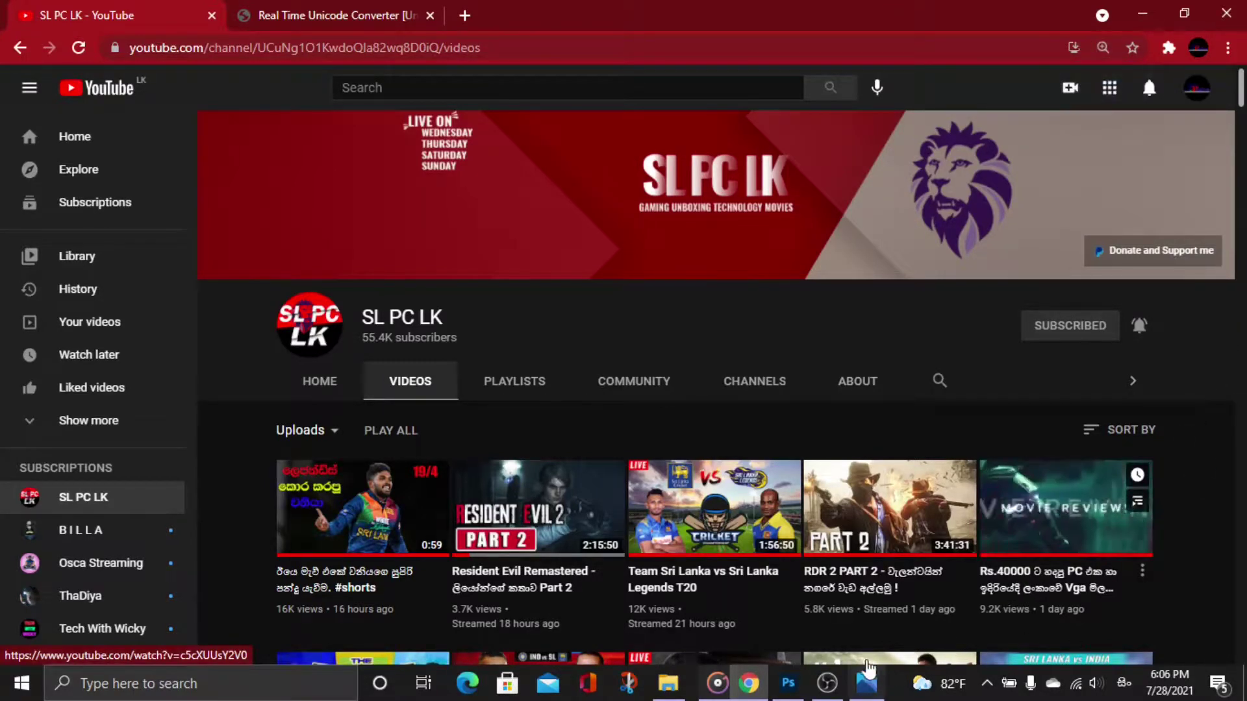
Browse the SL PC LK channel's enlarged uploads in Chrome to find the slanted-panel PC GAMES LAG thumbnail
left_click(867, 683)
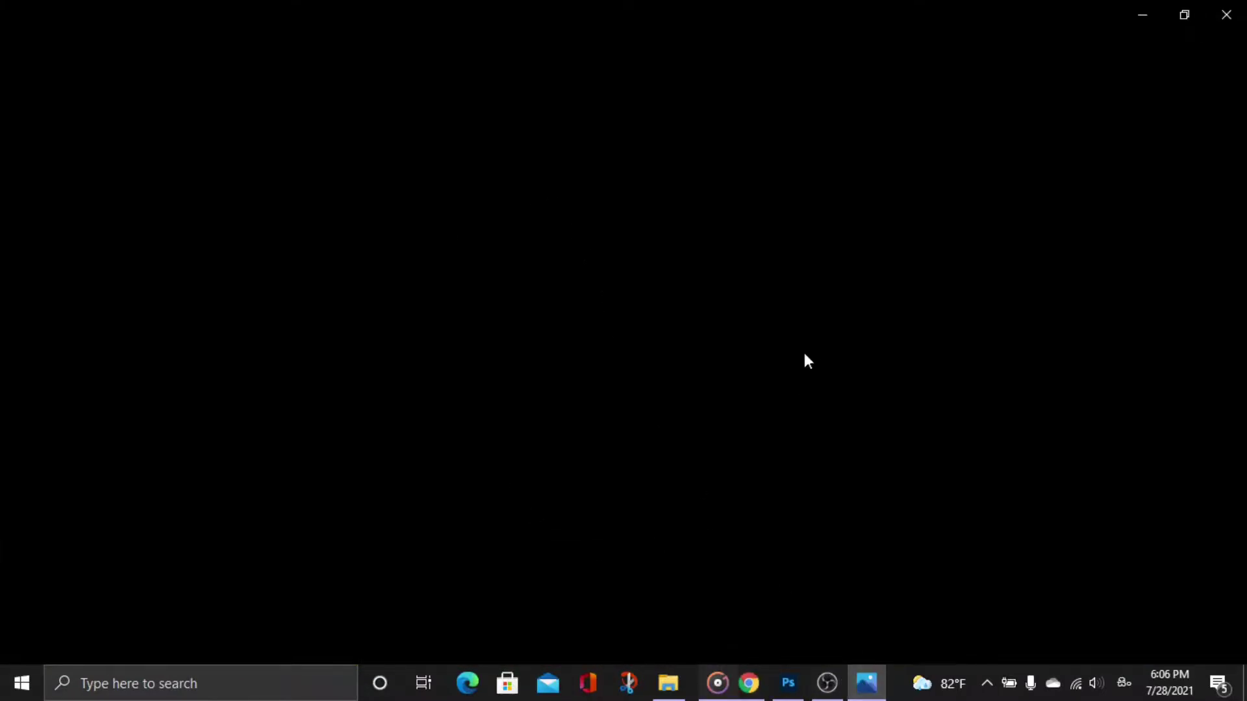
left_click(749, 683)
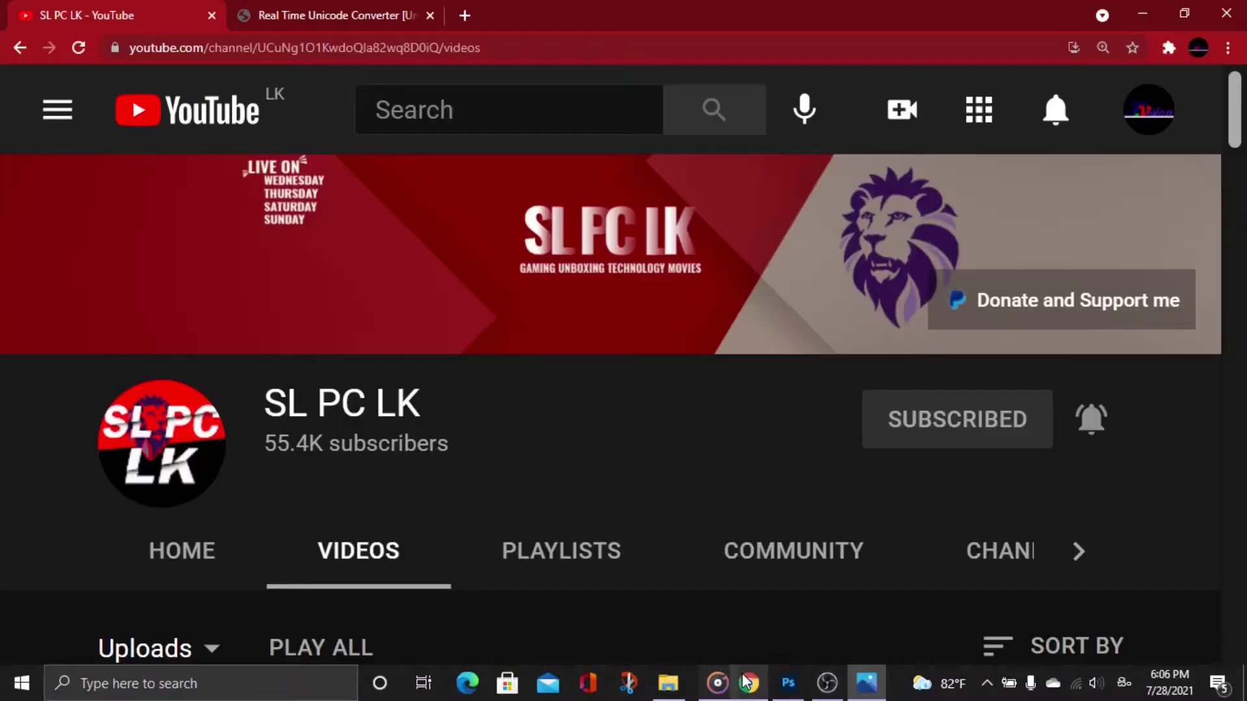
left_click(1230, 196)
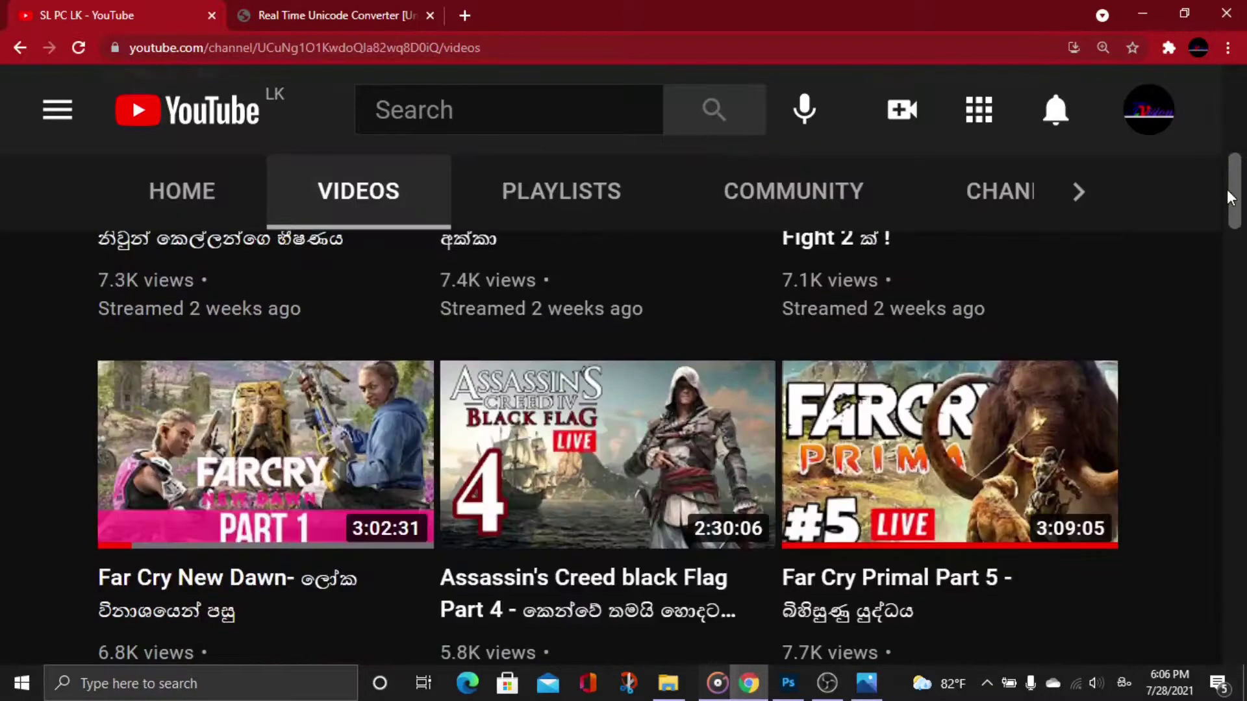
left_click_drag(1229, 197, 1227, 156)
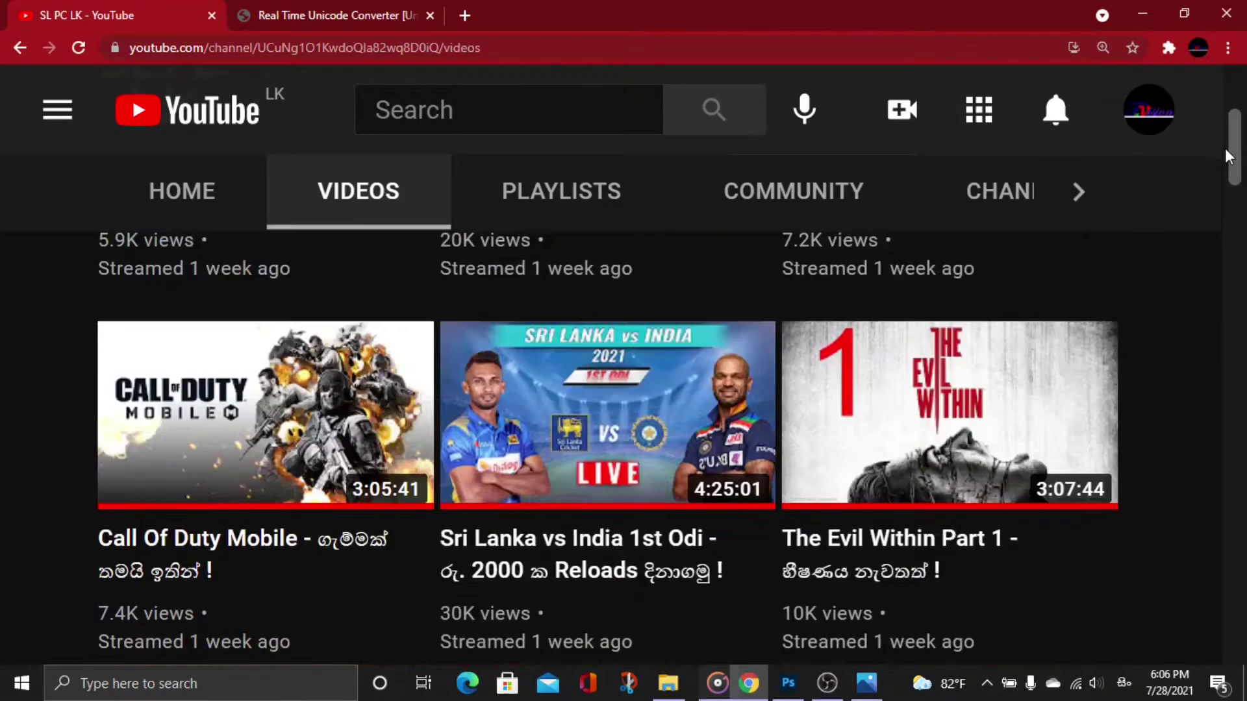
scroll(1078, 322, "down", 6)
scroll(1084, 318, "up", 2)
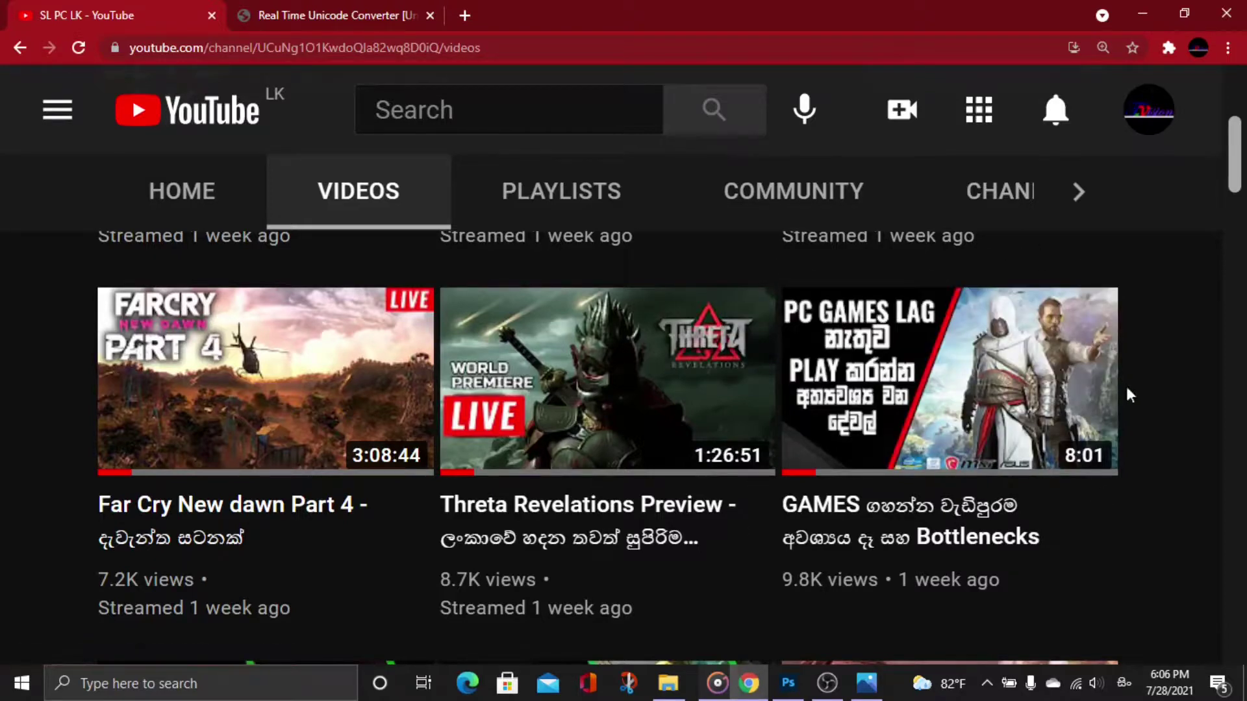
Switch to Photos and place Untitled-3.jpg in a smaller window beside the PC GAMES LAG thumbnail for comparison
left_click(865, 685)
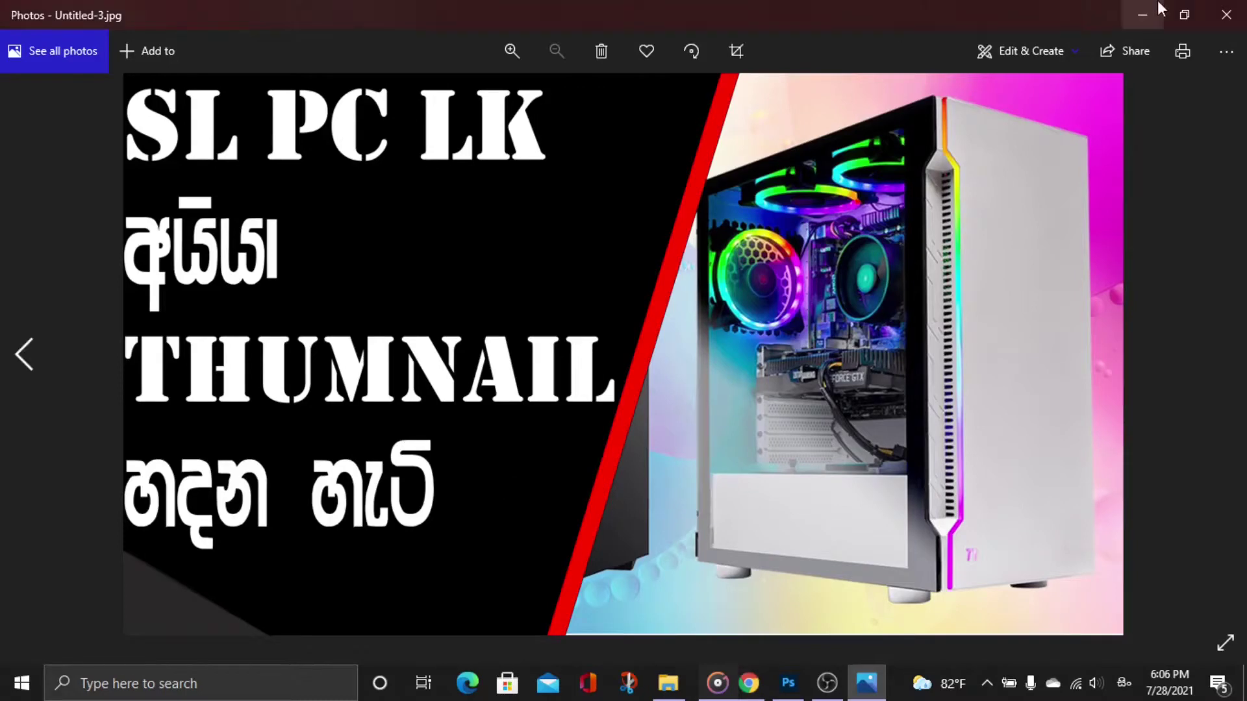
left_click(1183, 14)
left_click_drag(894, 77, 406, 98)
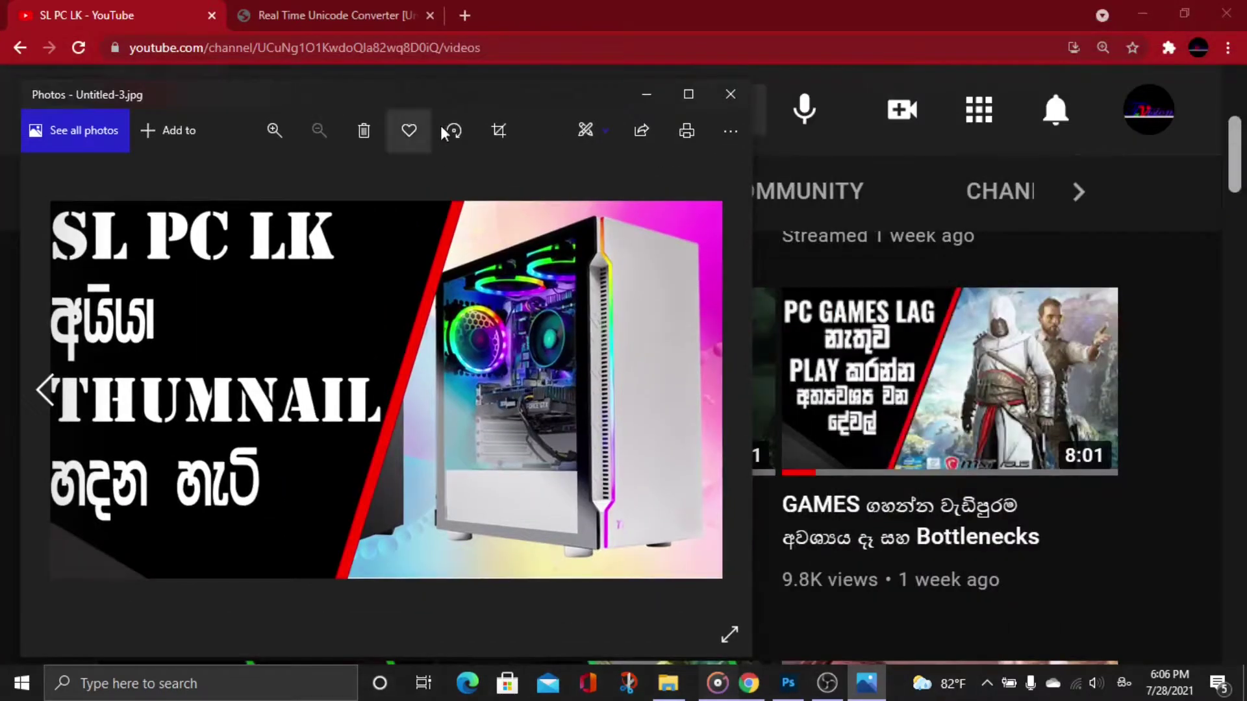